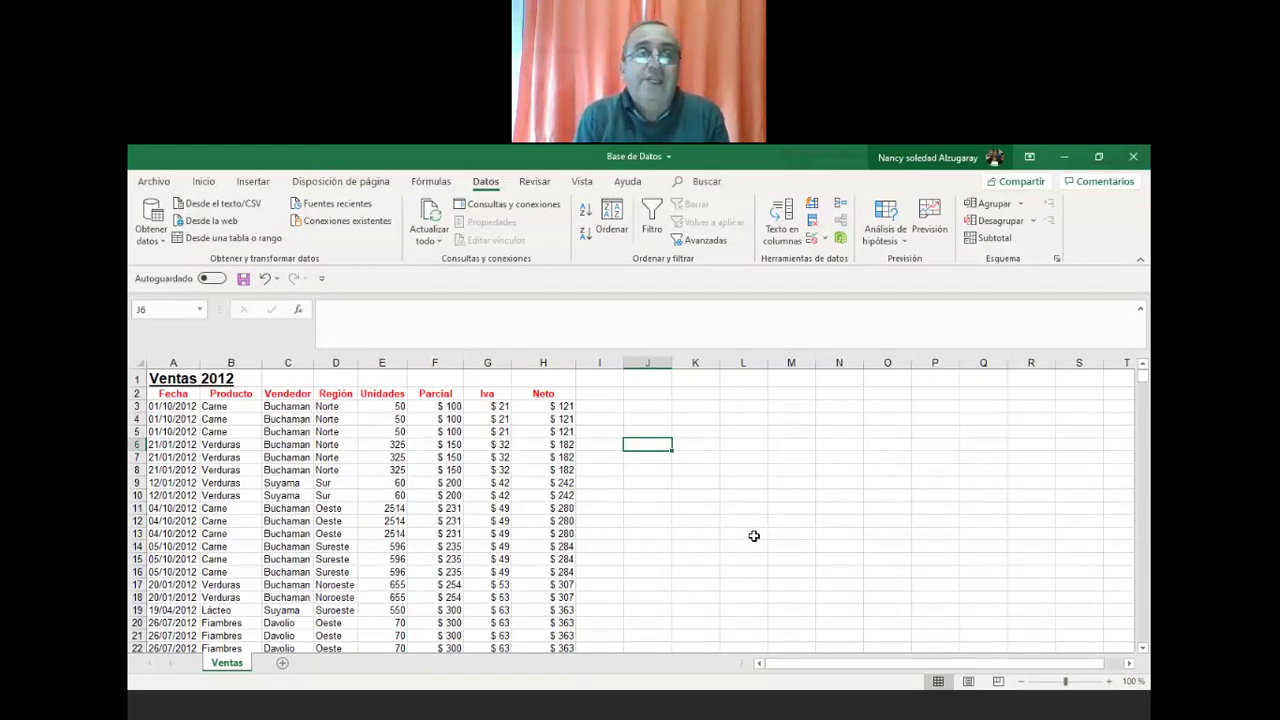
pyautogui.click(155, 181)
pyautogui.click(160, 192)
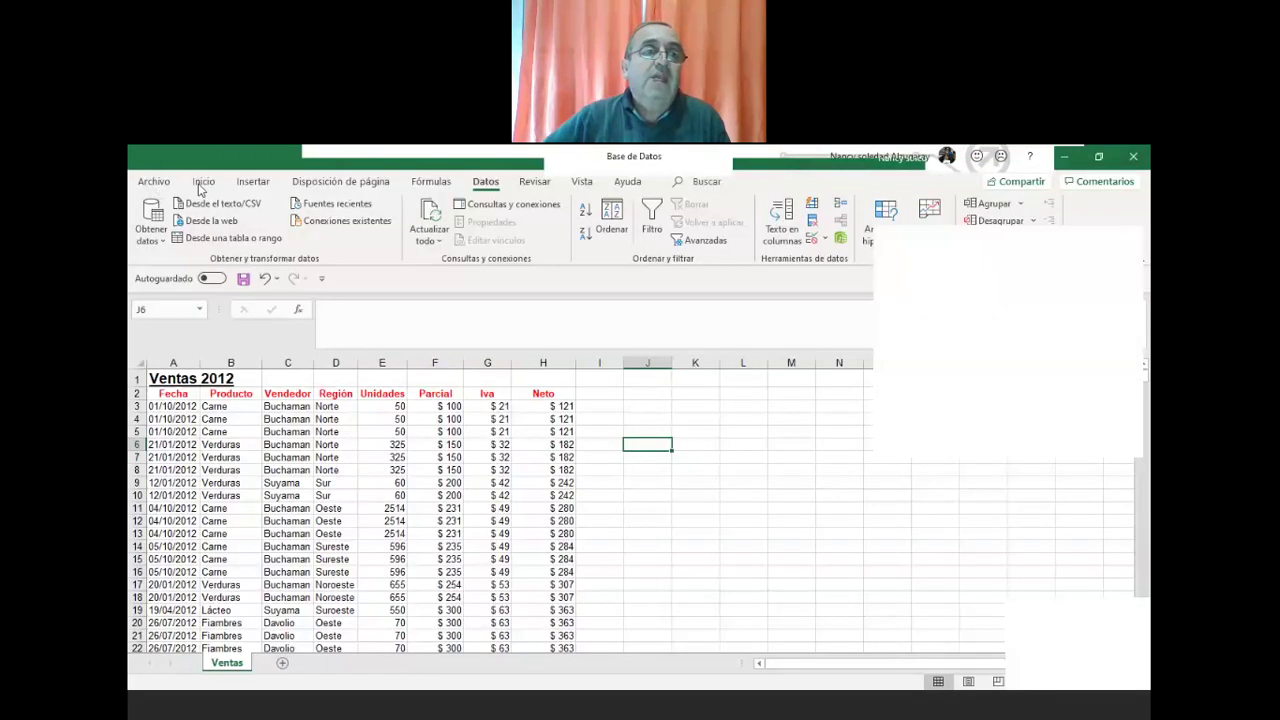
pyautogui.click(202, 182)
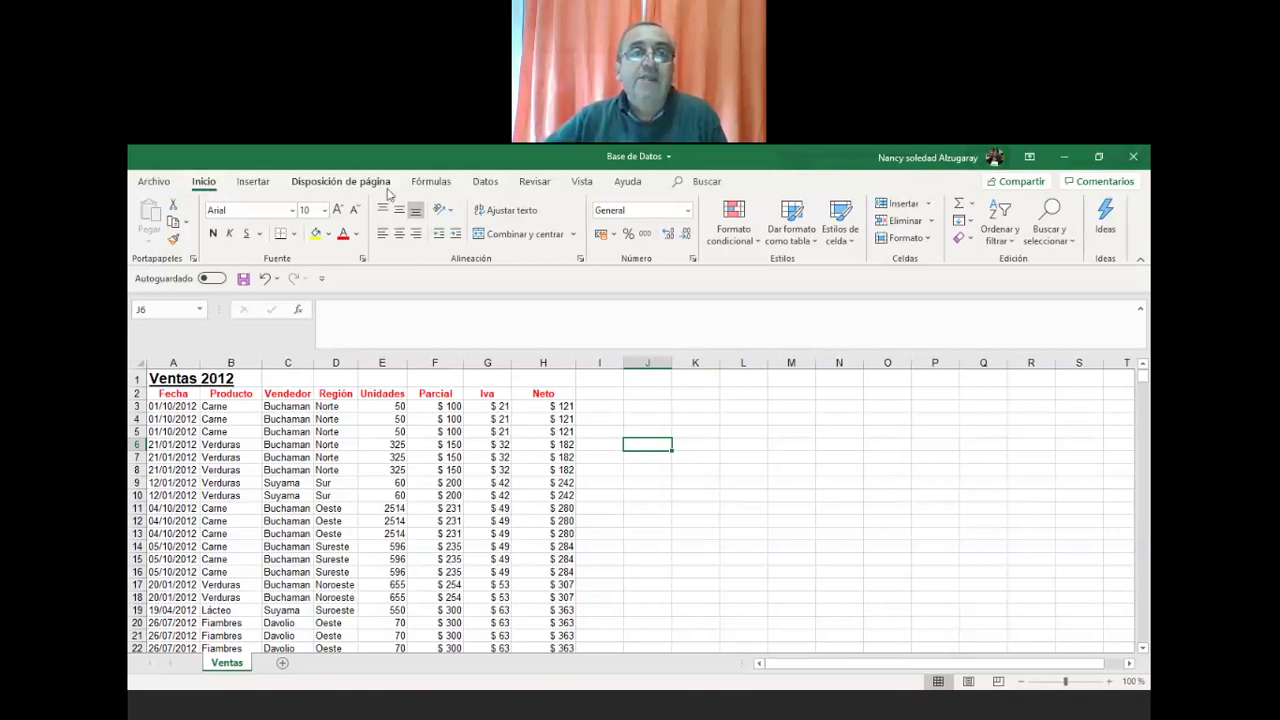
pyautogui.click(485, 184)
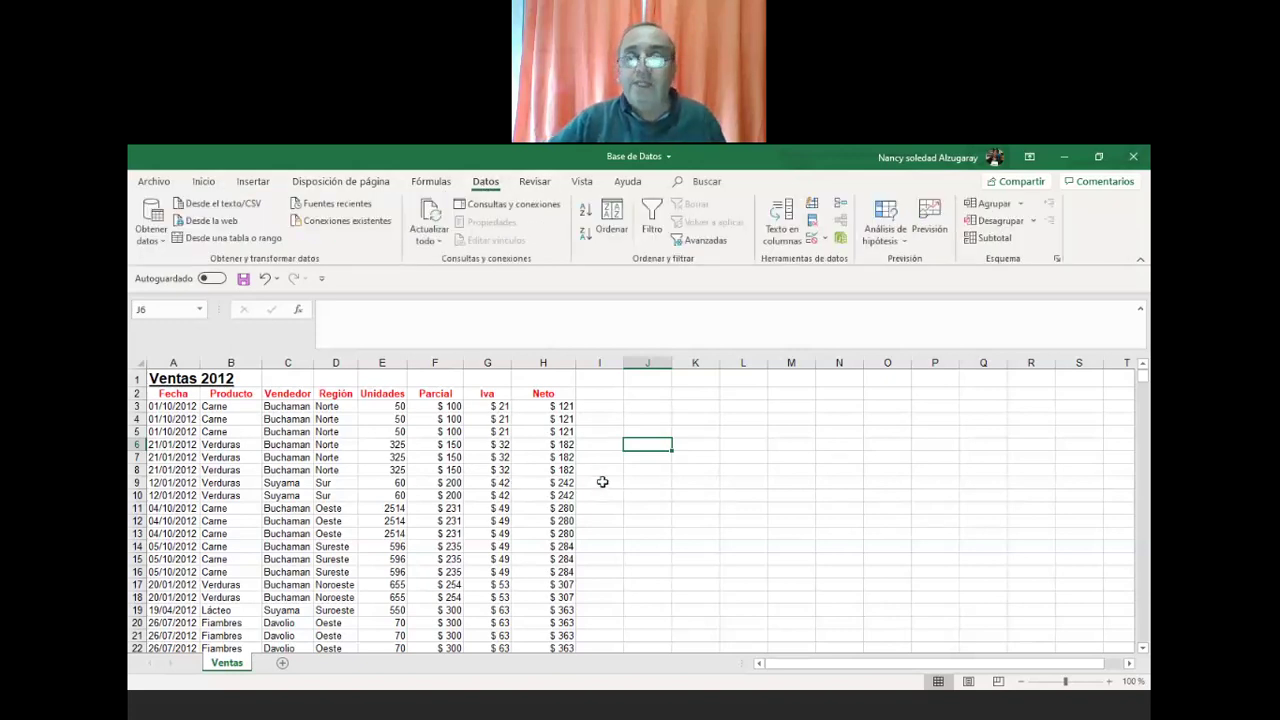
pyautogui.scroll(-1, 598, 481)
pyautogui.scroll(1, 590, 482)
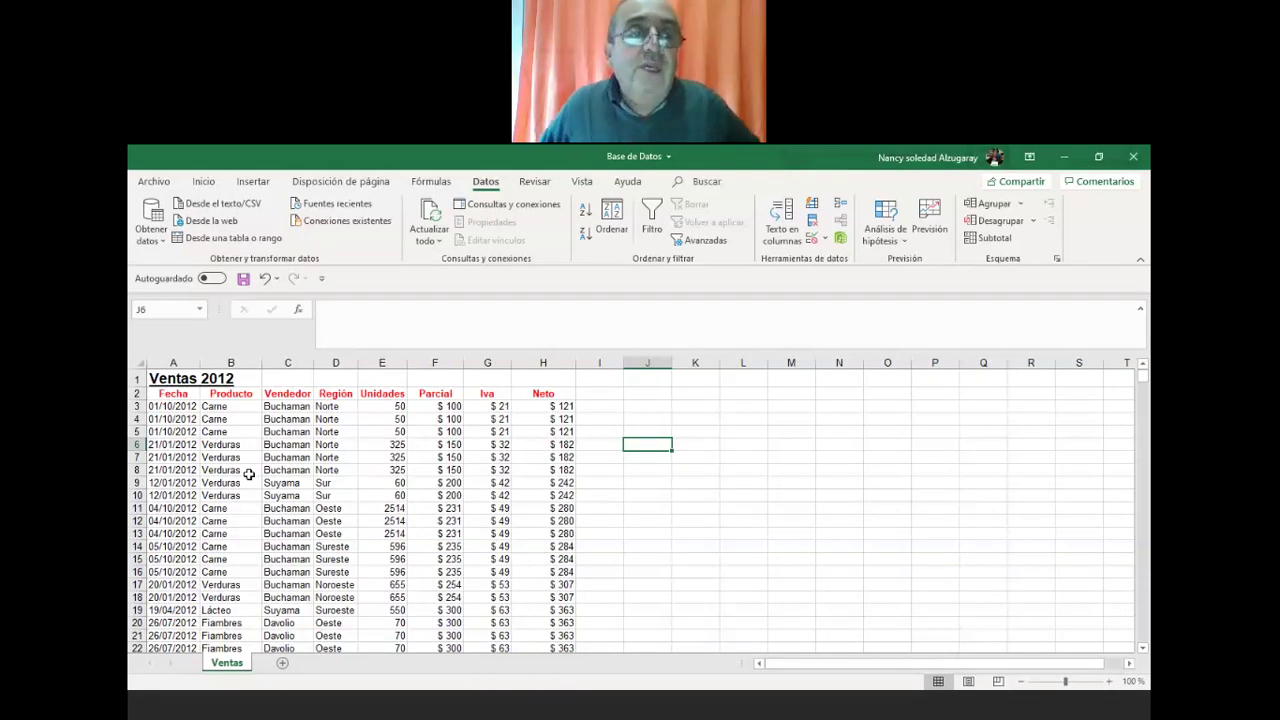
# - Merge and center the title Ventas 2012 across cells A1:H1, above all the table's columns
pyautogui.click(164, 379)
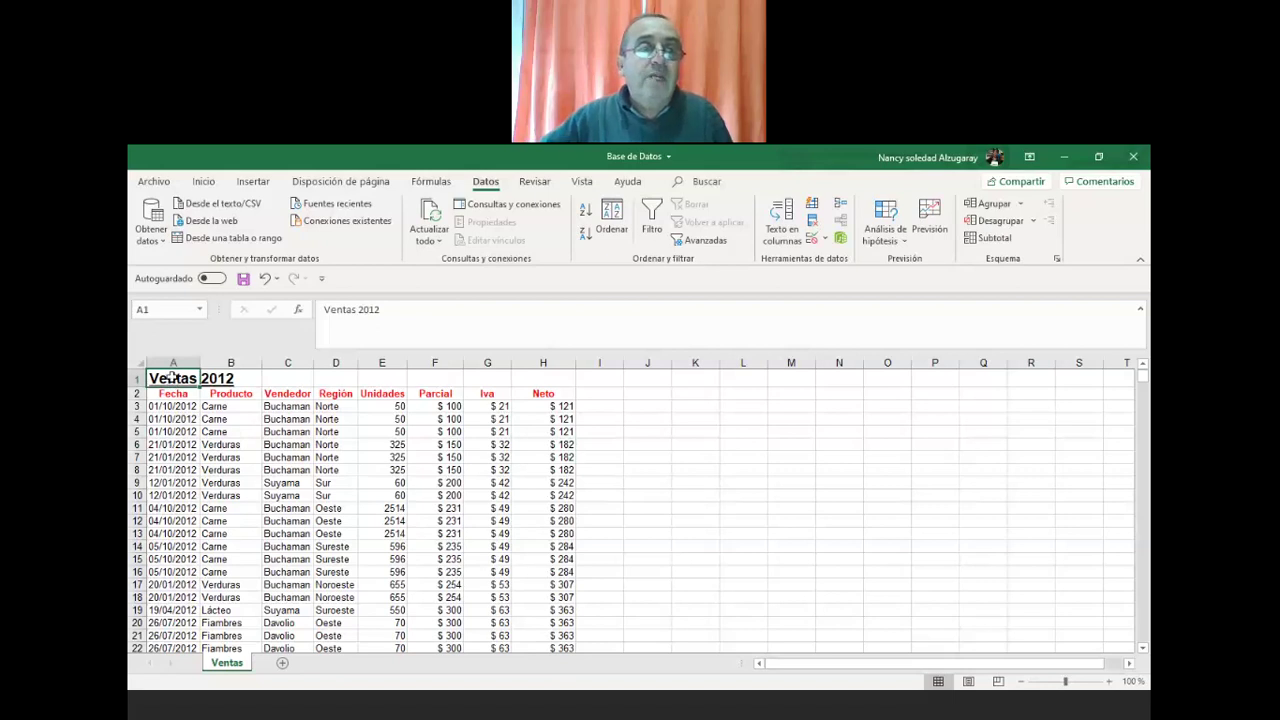
pyautogui.moveTo(240, 383); pyautogui.dragTo(551, 374)
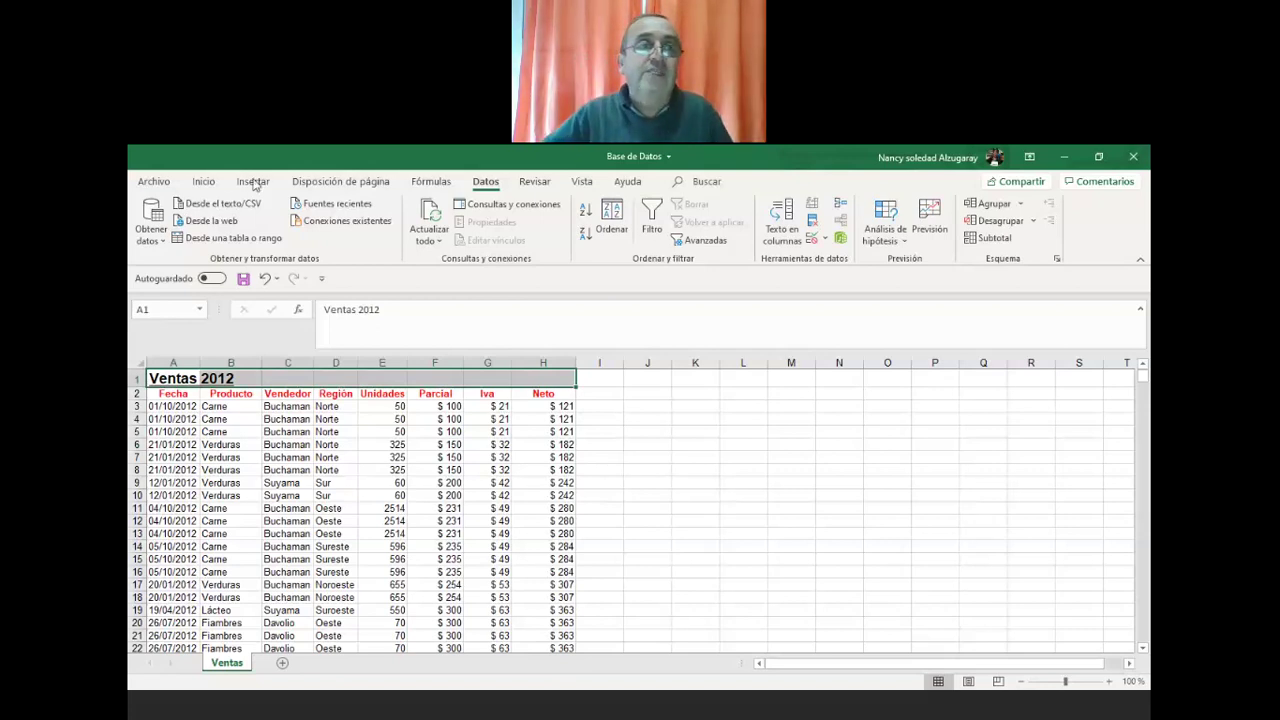
pyautogui.click(205, 182)
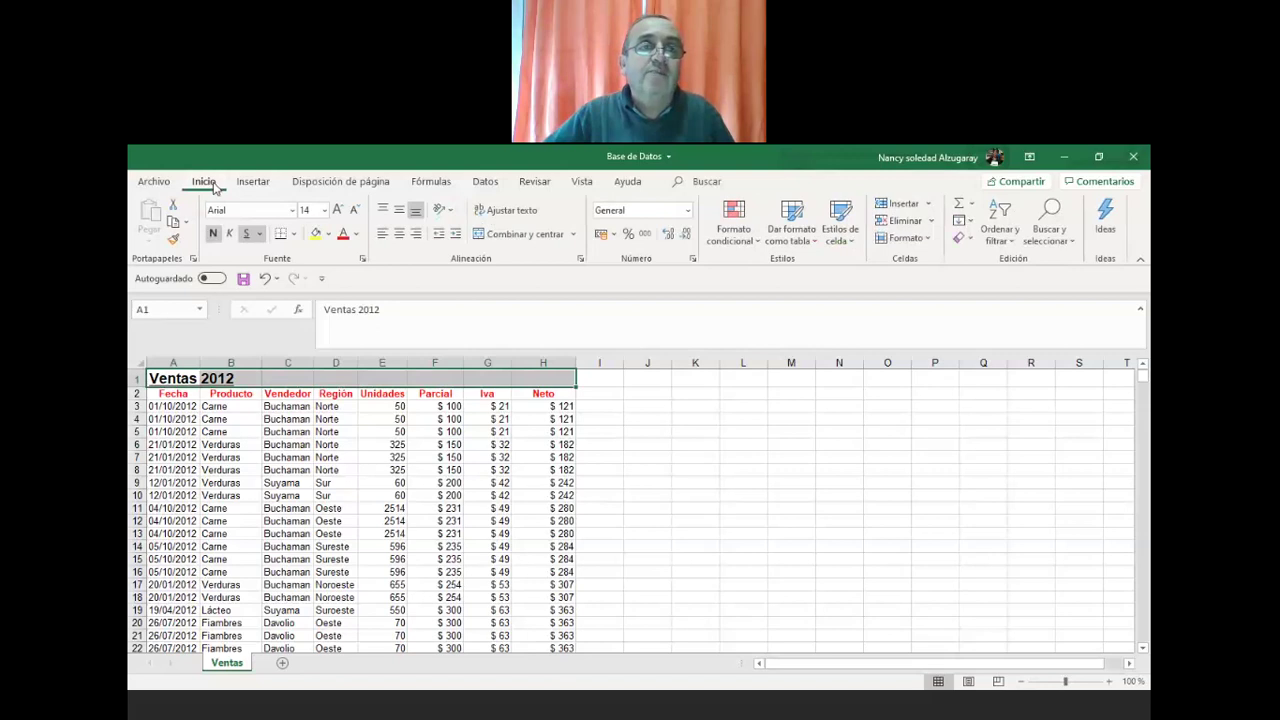
pyautogui.click(519, 241)
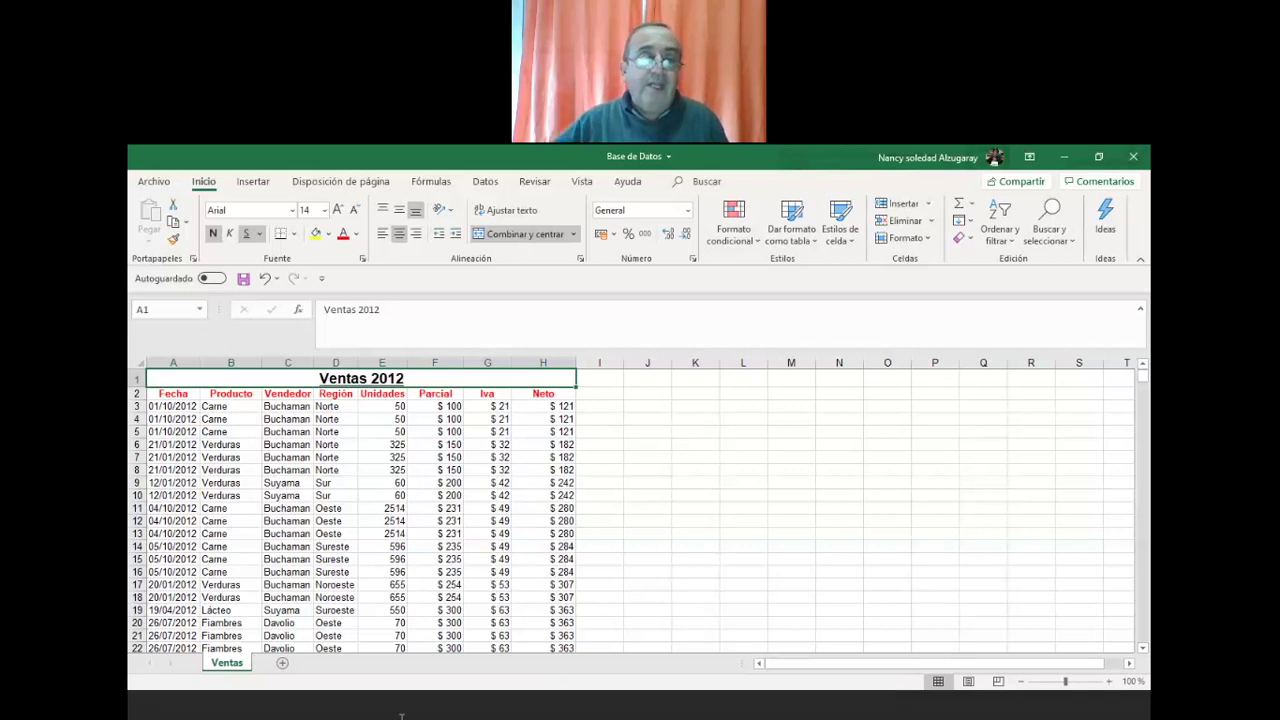
# - Rename the worksheet as Ventas
pyautogui.doubleClick(227, 663)
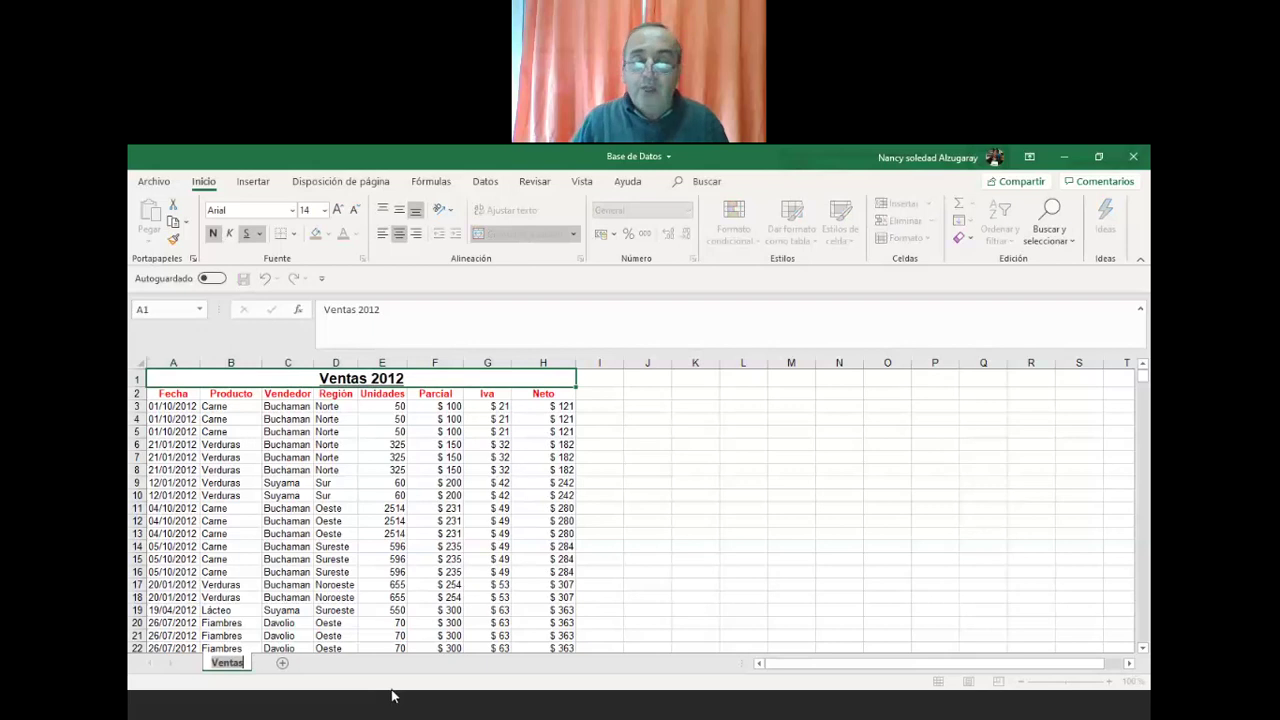
pyautogui.press('BackSpace')
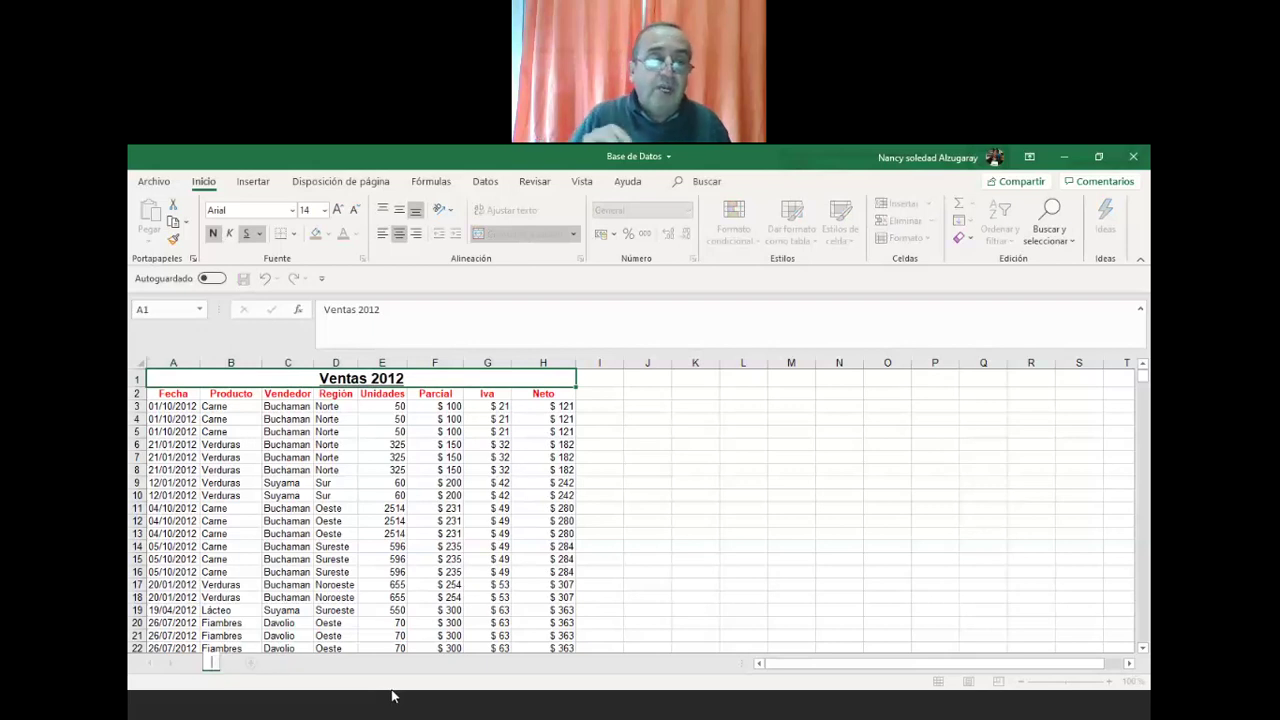
pyautogui.write('Ventas')
pyautogui.press('Return')
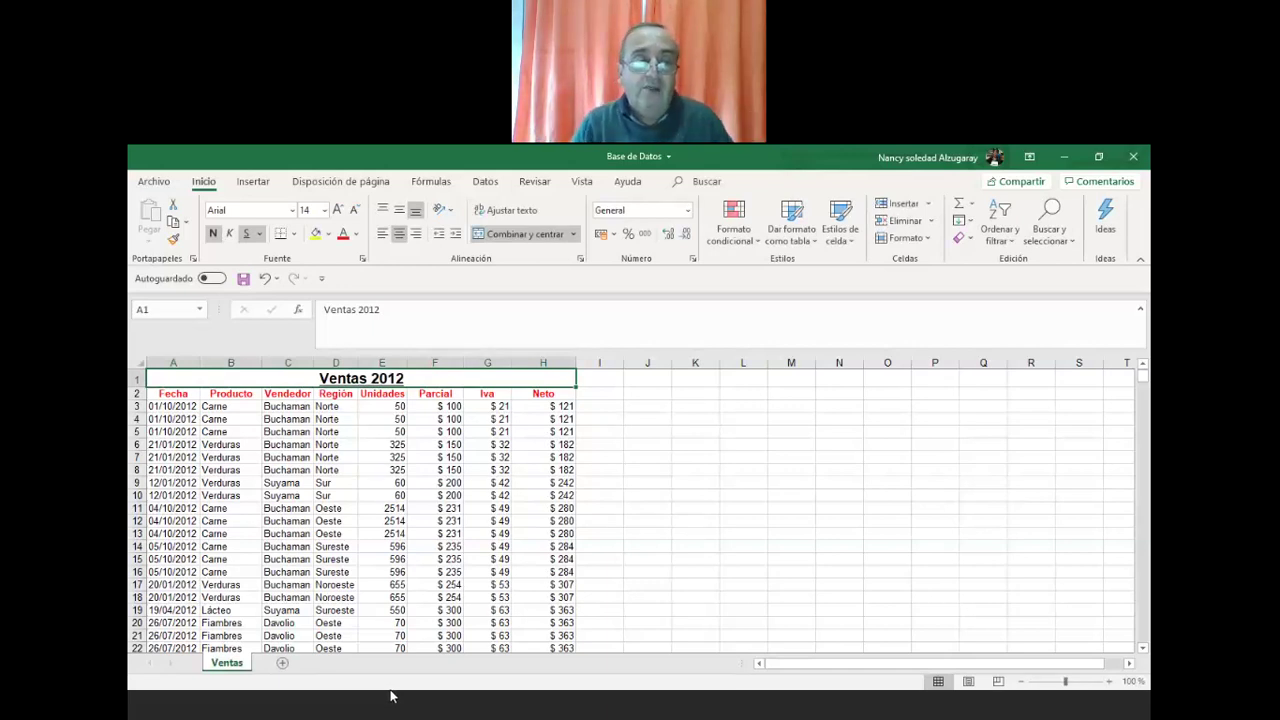
# - Create a copy of the Ventas sheet in the same workbook, placed before Ventas
pyautogui.rightClick(229, 666)
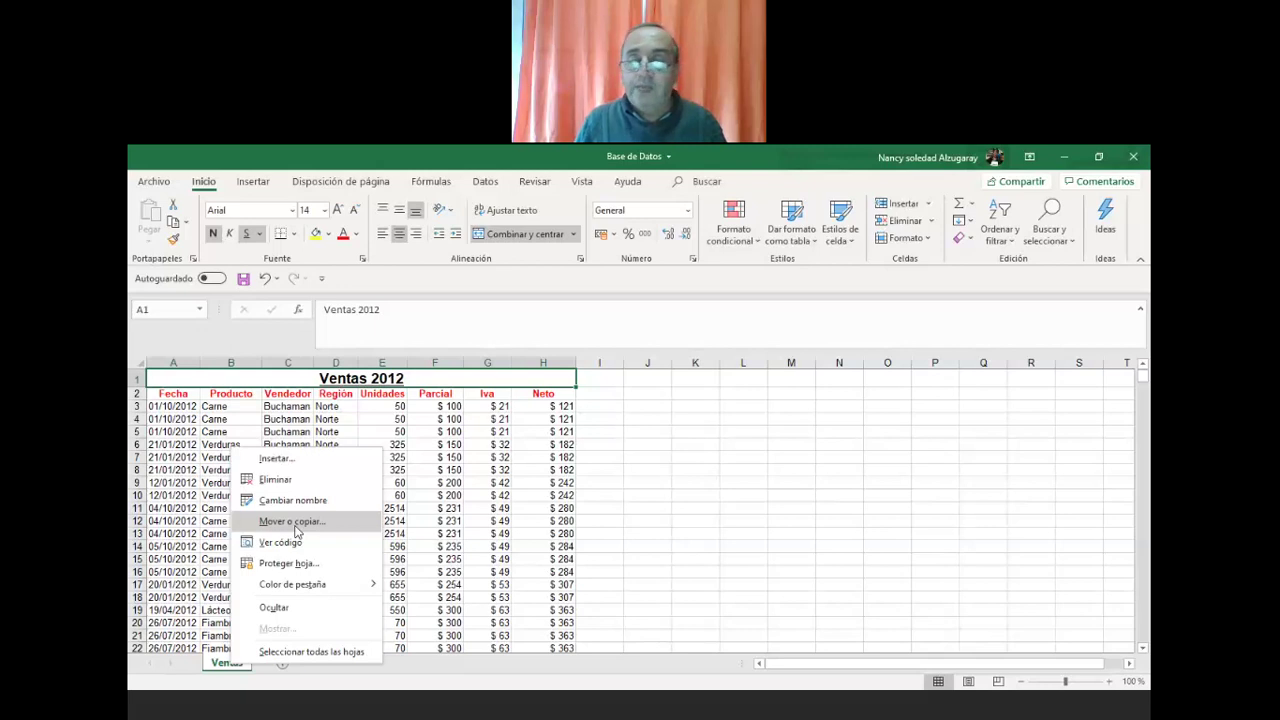
pyautogui.click(318, 529)
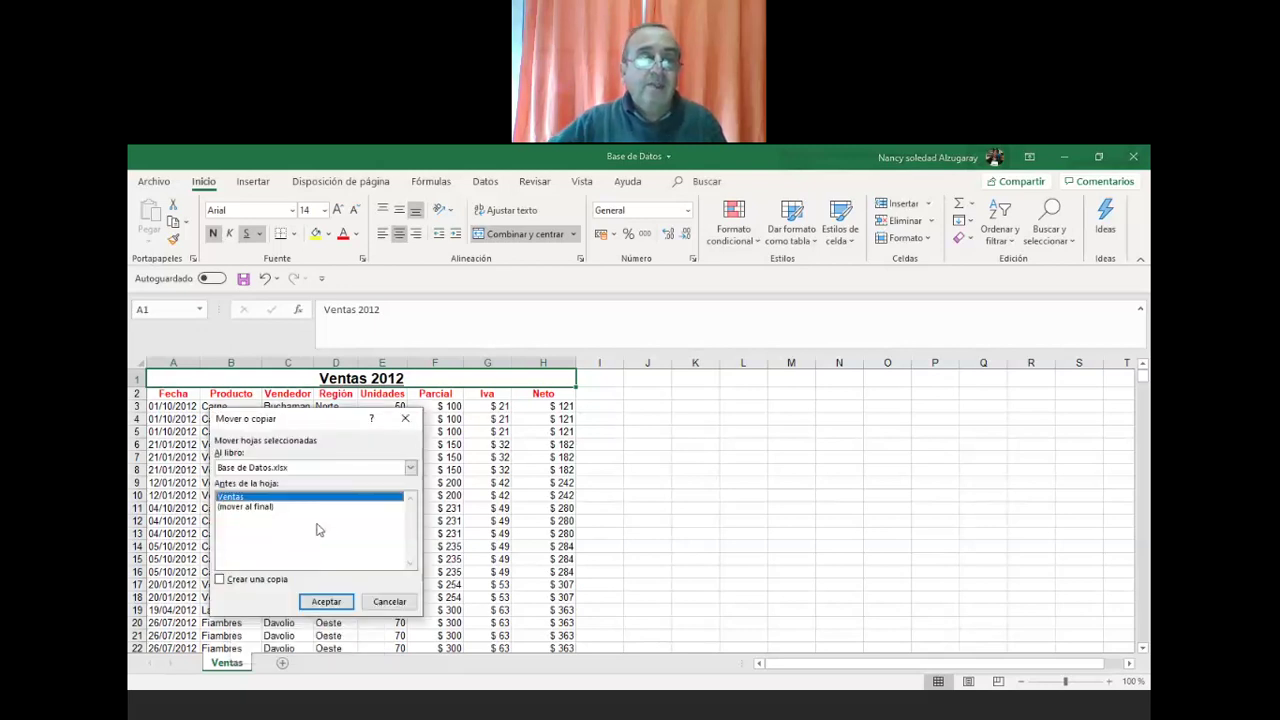
pyautogui.click(224, 585)
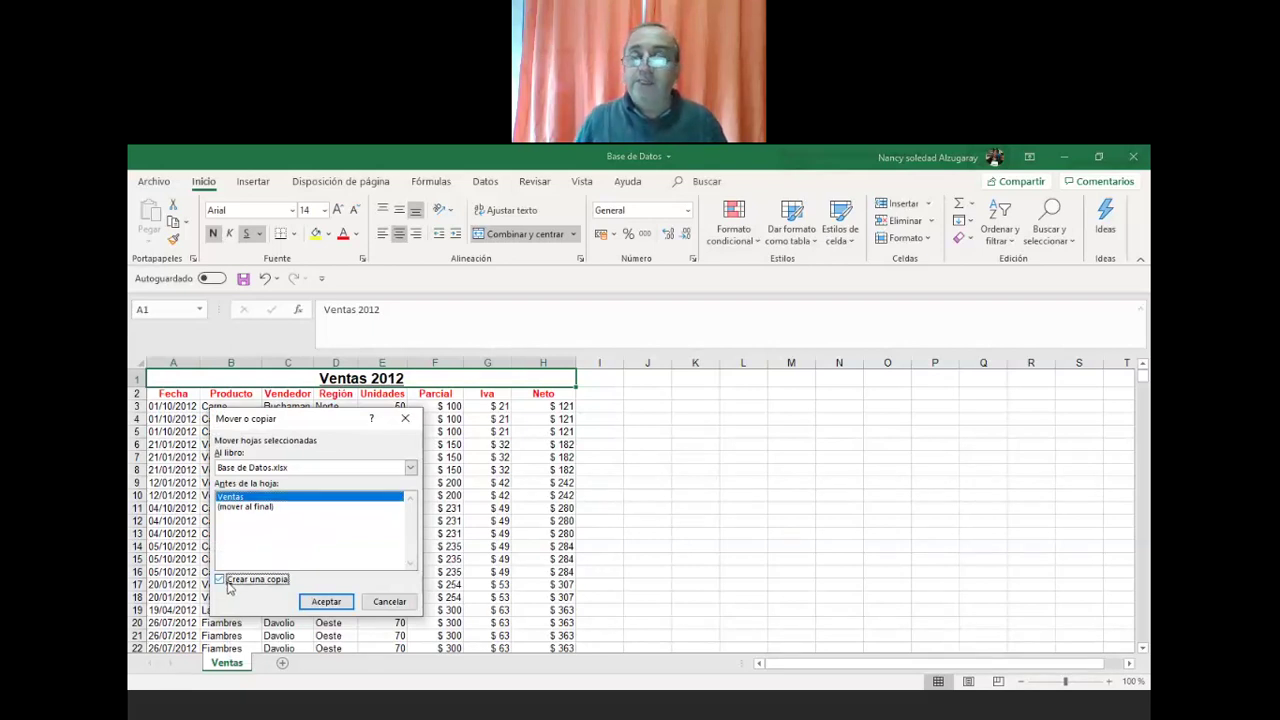
pyautogui.click(327, 602)
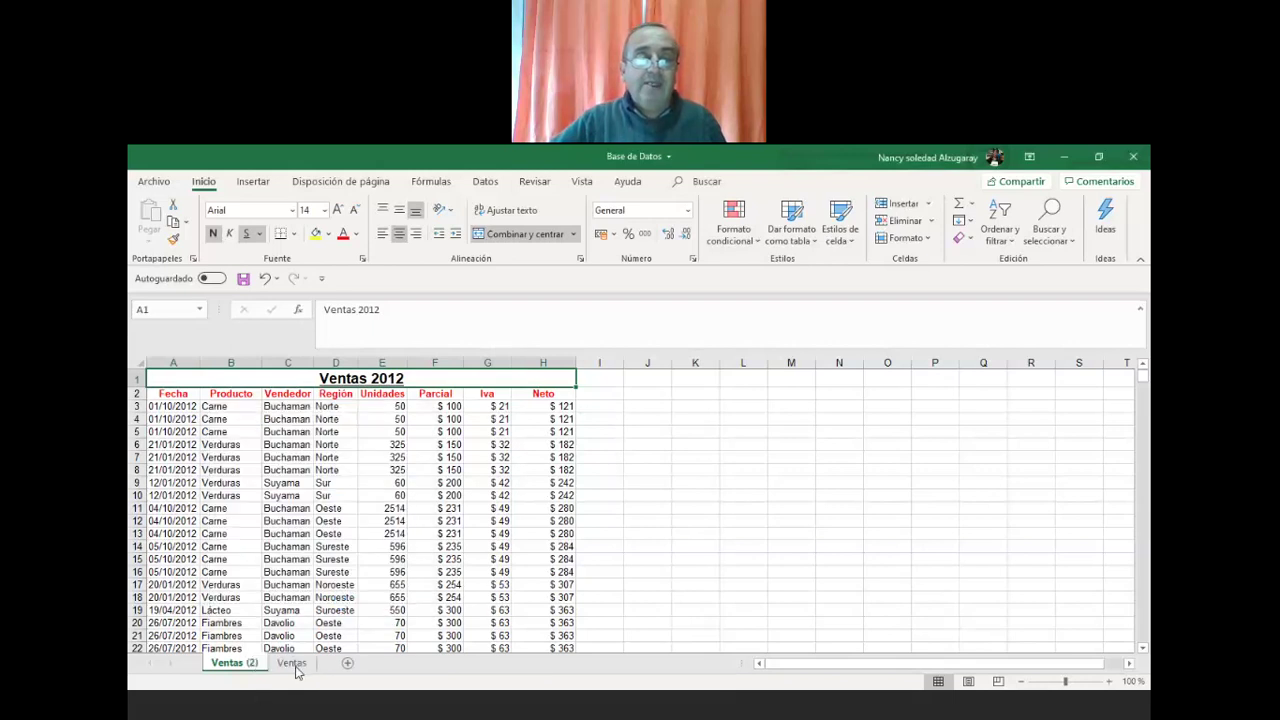
# - Compare the copied worksheet with the original Ventas sheet by viewing them alternately
pyautogui.click(302, 668)
pyautogui.click(233, 666)
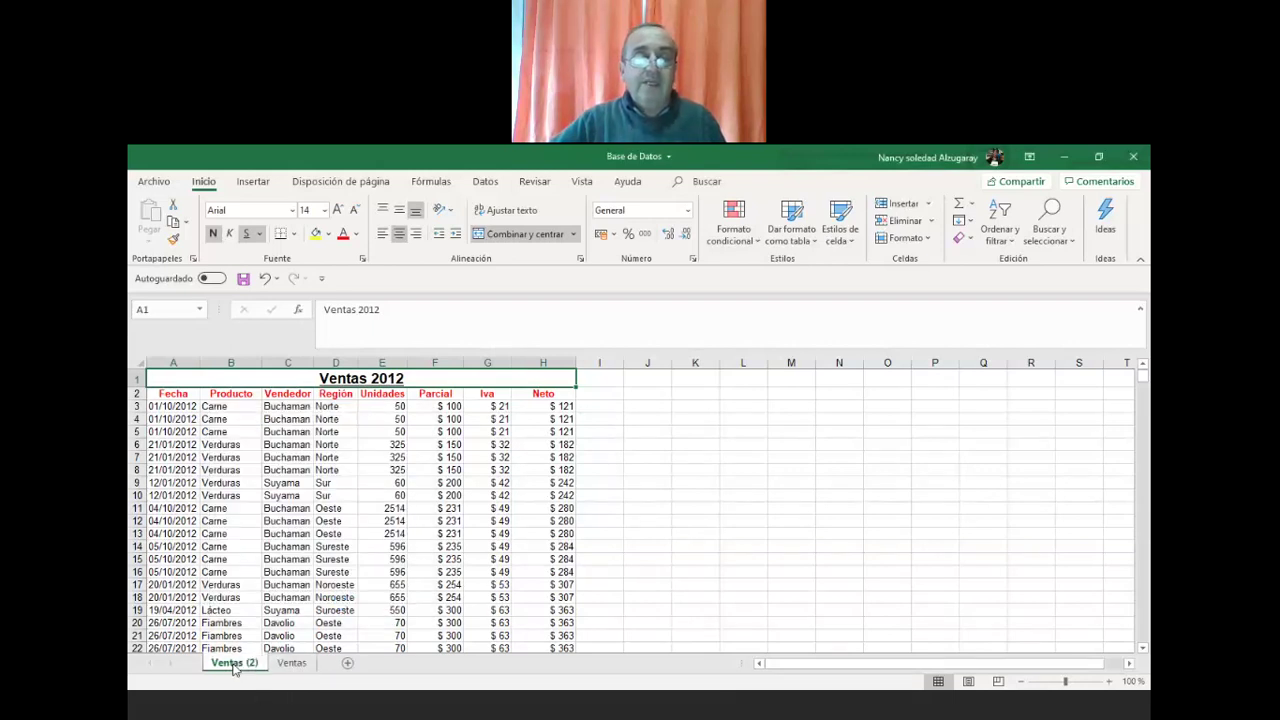
pyautogui.click(288, 668)
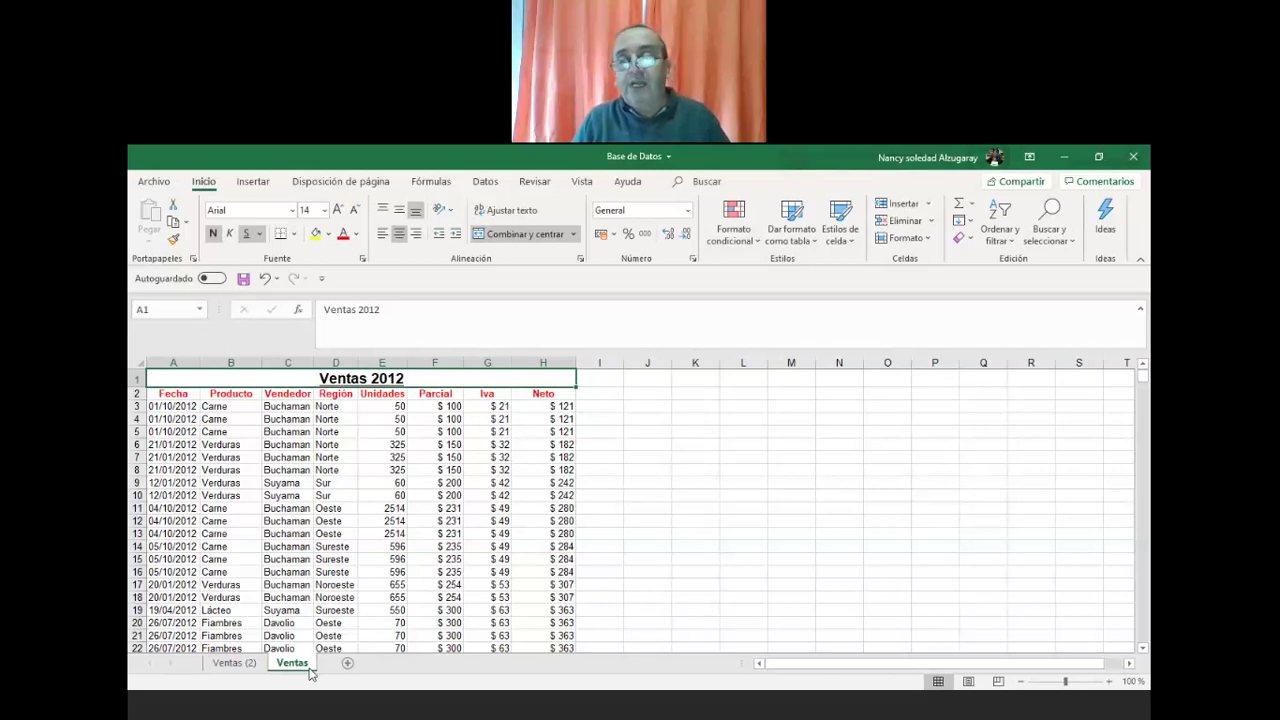
pyautogui.click(256, 660)
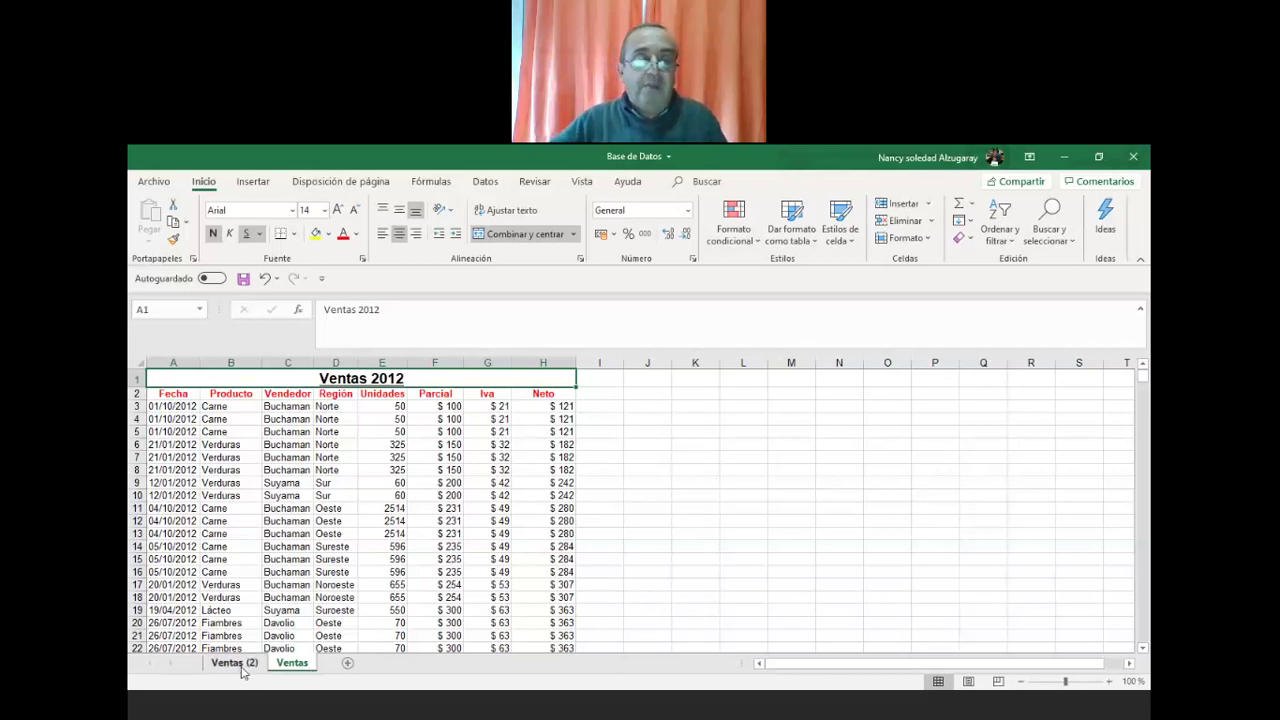
pyautogui.click(285, 664)
pyautogui.click(248, 668)
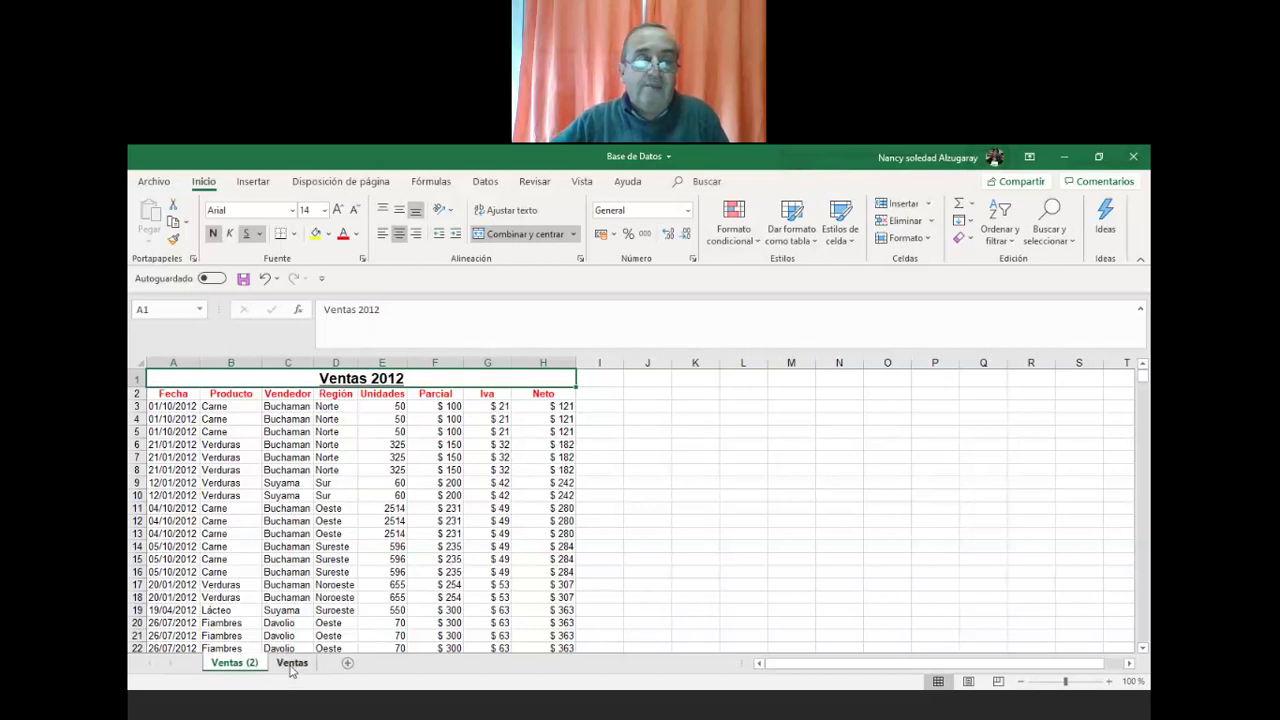
# - Create a copy of the Ventas (2) sheet in the same workbook, placed before Ventas (2)
pyautogui.rightClick(230, 668)
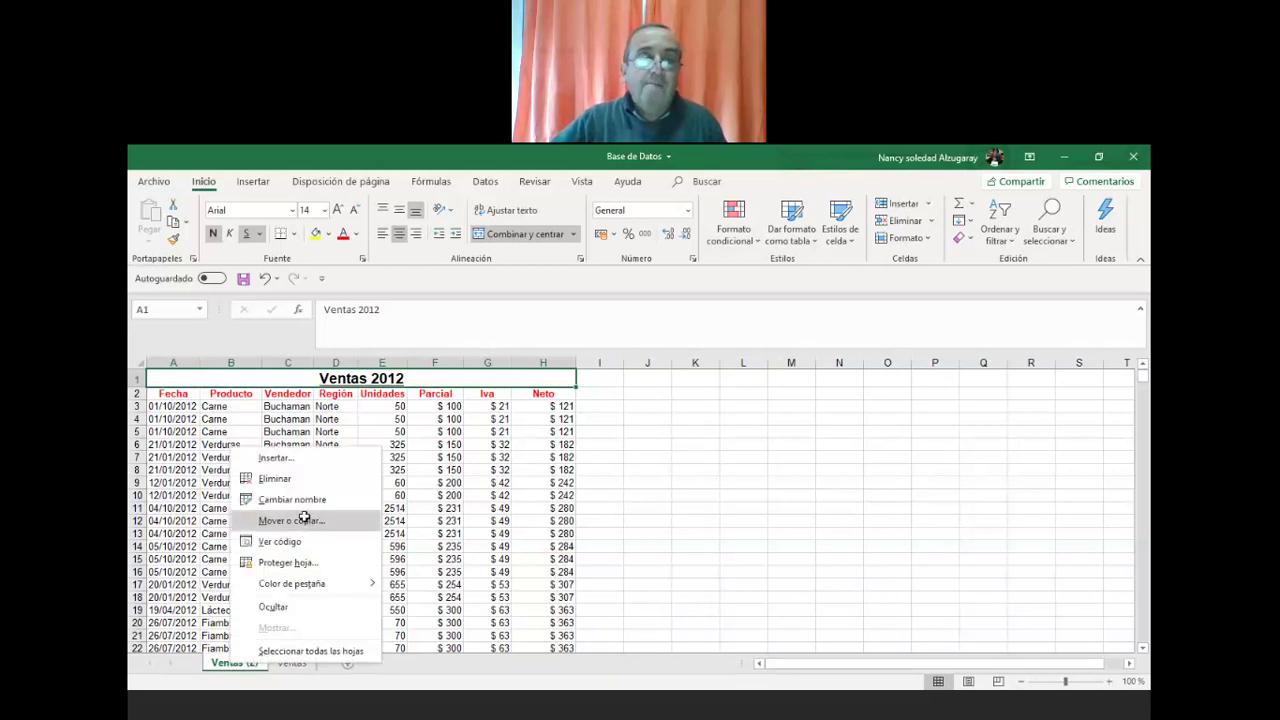
pyautogui.click(290, 520)
pyautogui.click(224, 576)
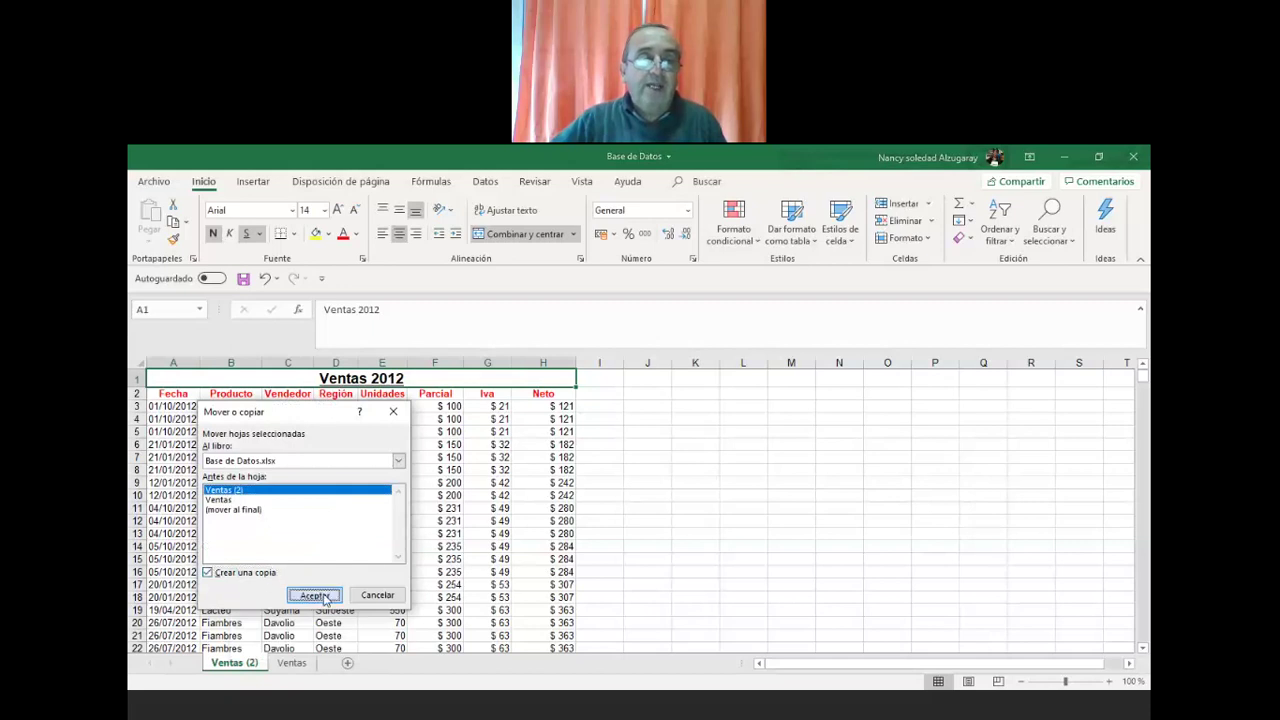
pyautogui.click(314, 595)
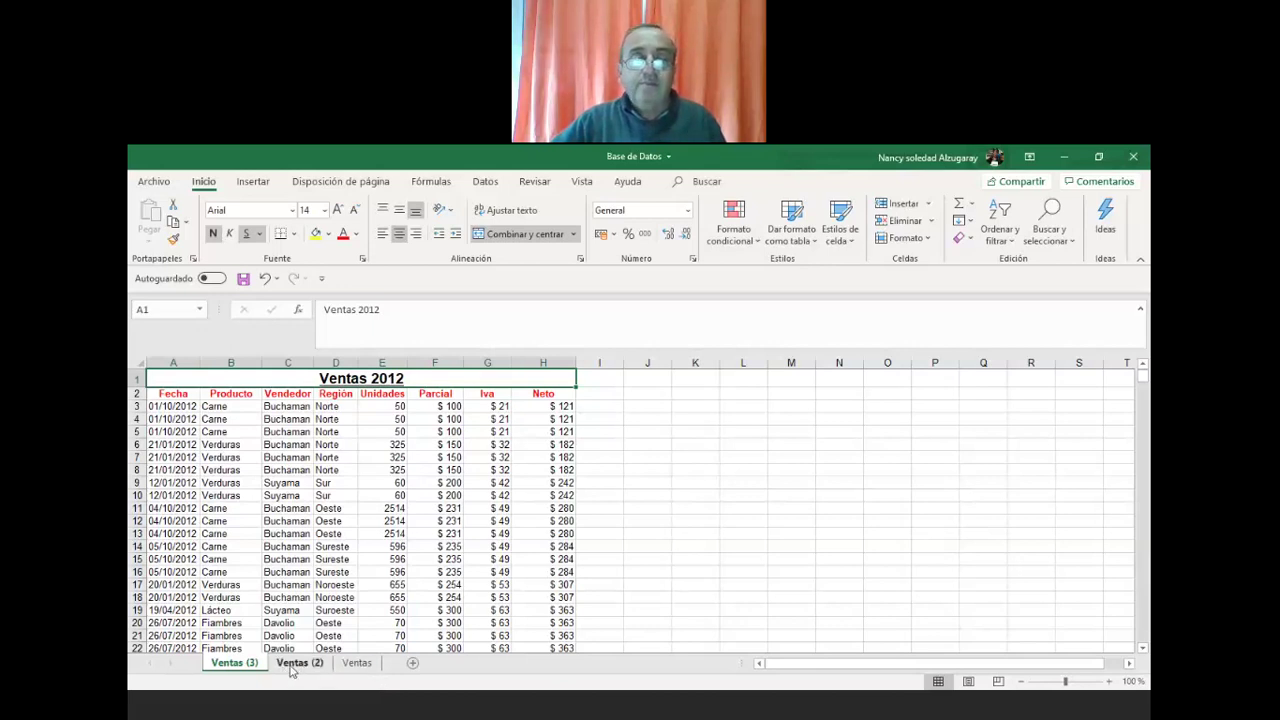
pyautogui.rightClick(233, 665)
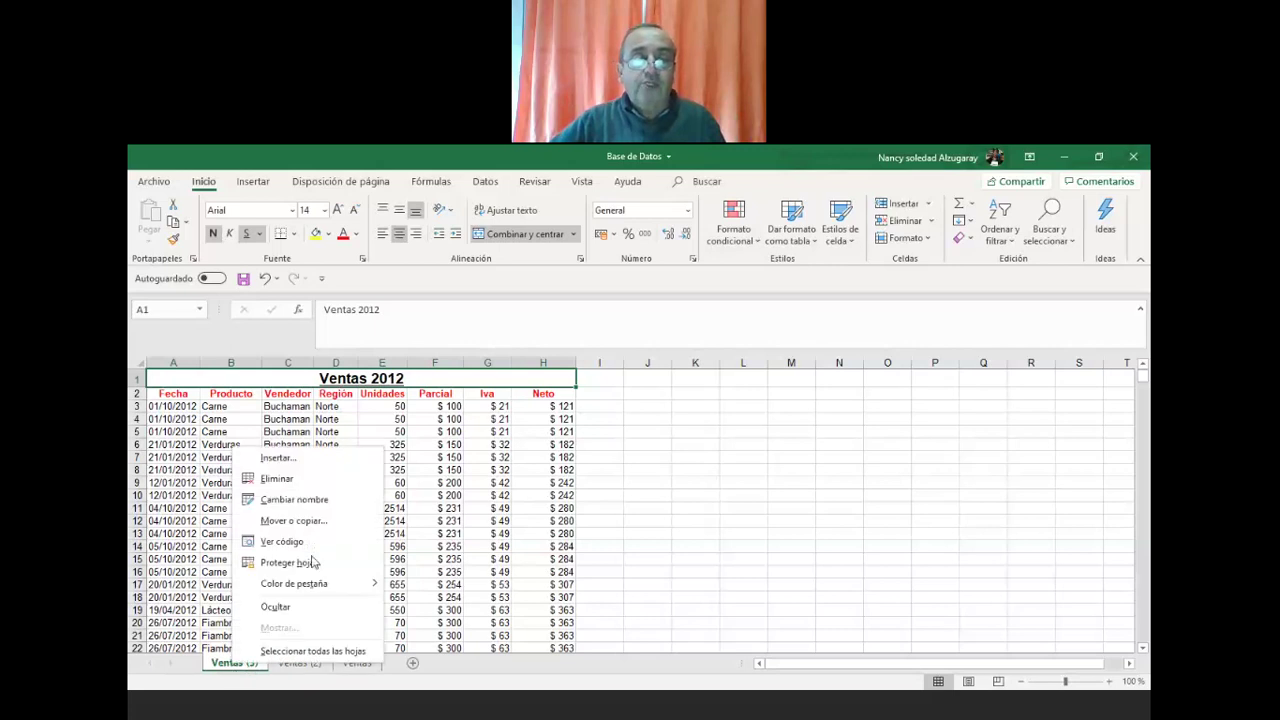
pyautogui.click(495, 480)
pyautogui.click(612, 456)
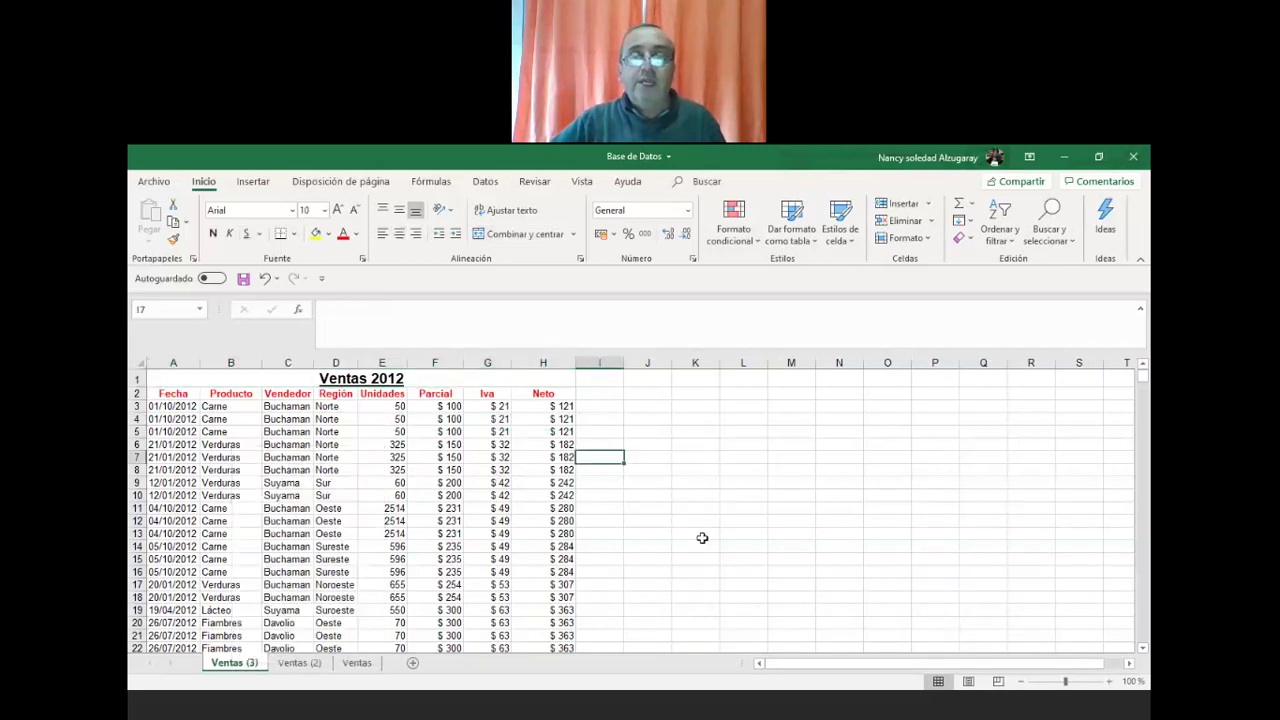
# - Create a copy of the Ventas (3) sheet in the same workbook, placed before Ventas (3)
pyautogui.rightClick(231, 662)
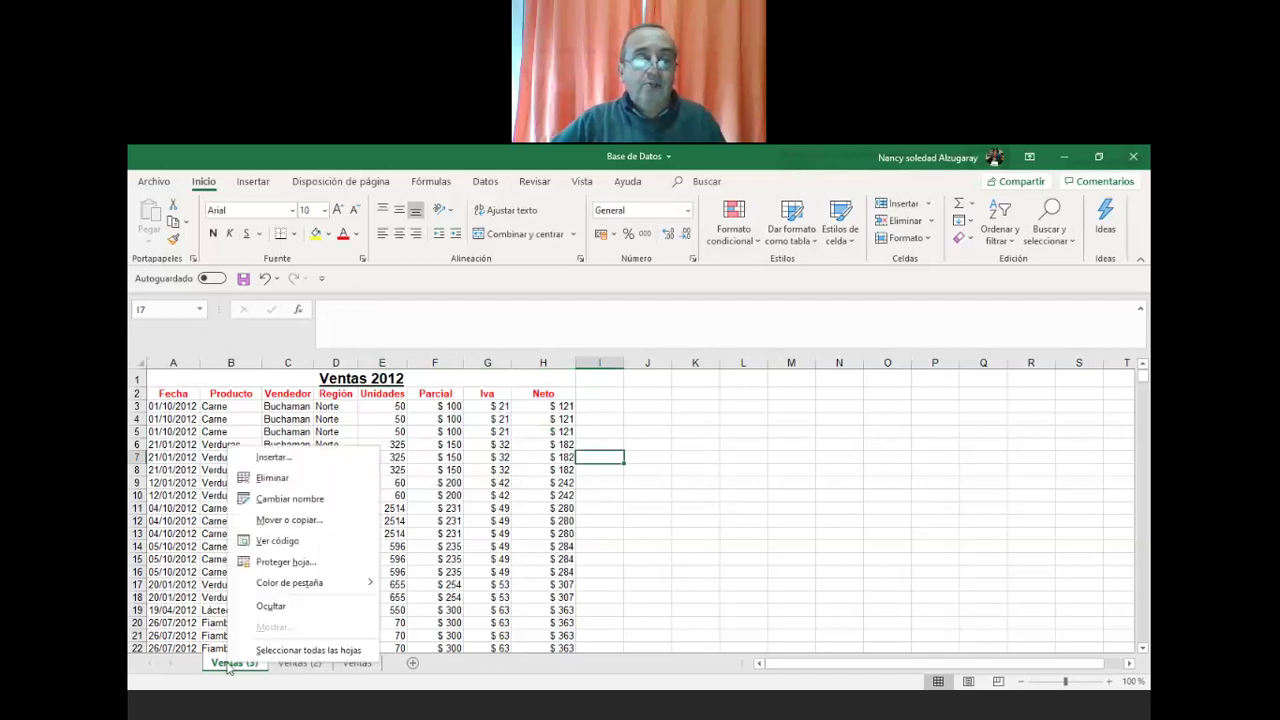
pyautogui.click(286, 521)
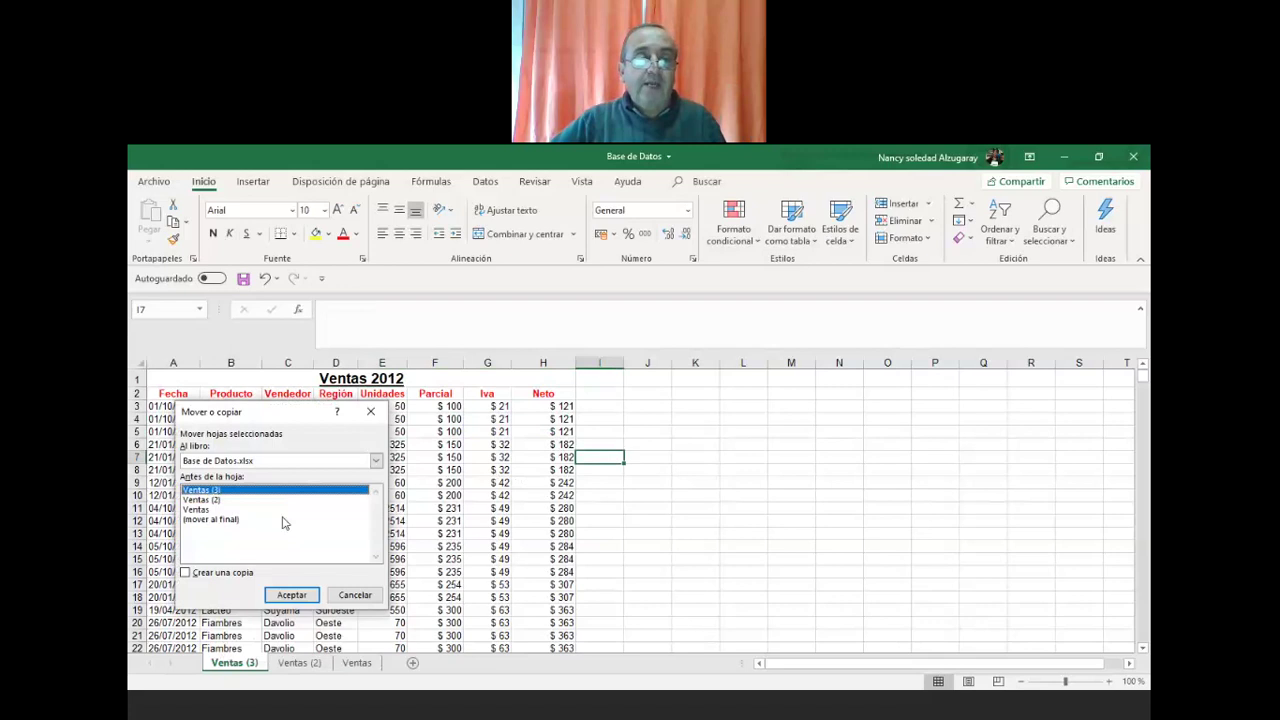
pyautogui.click(185, 573)
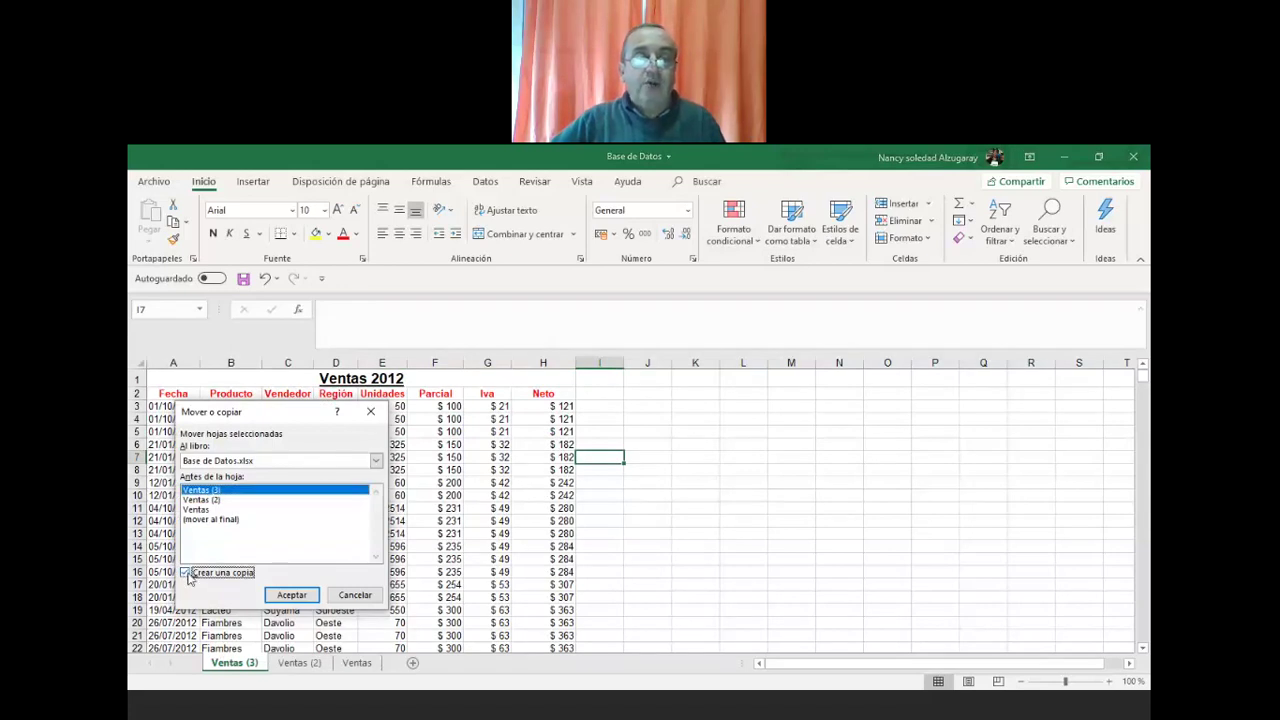
pyautogui.click(290, 595)
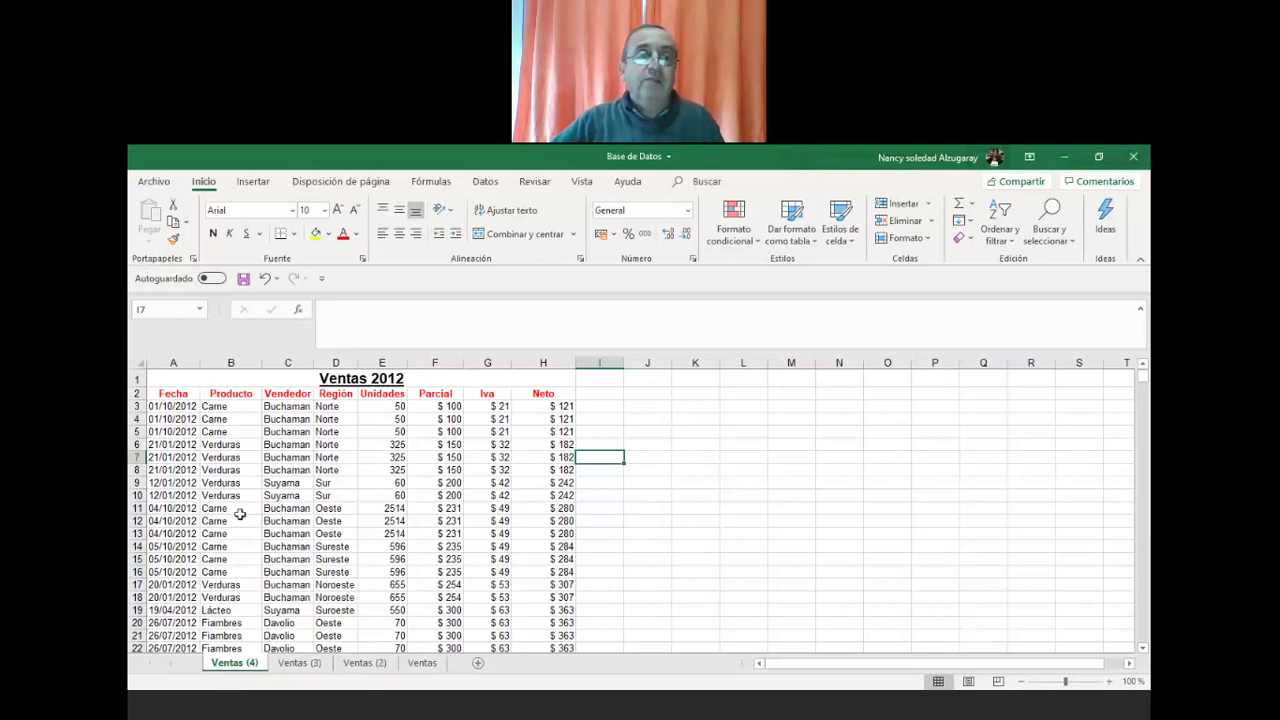
# - Create a copy of the Ventas (4) sheet in the same workbook, placed before Ventas (4)
pyautogui.rightClick(229, 668)
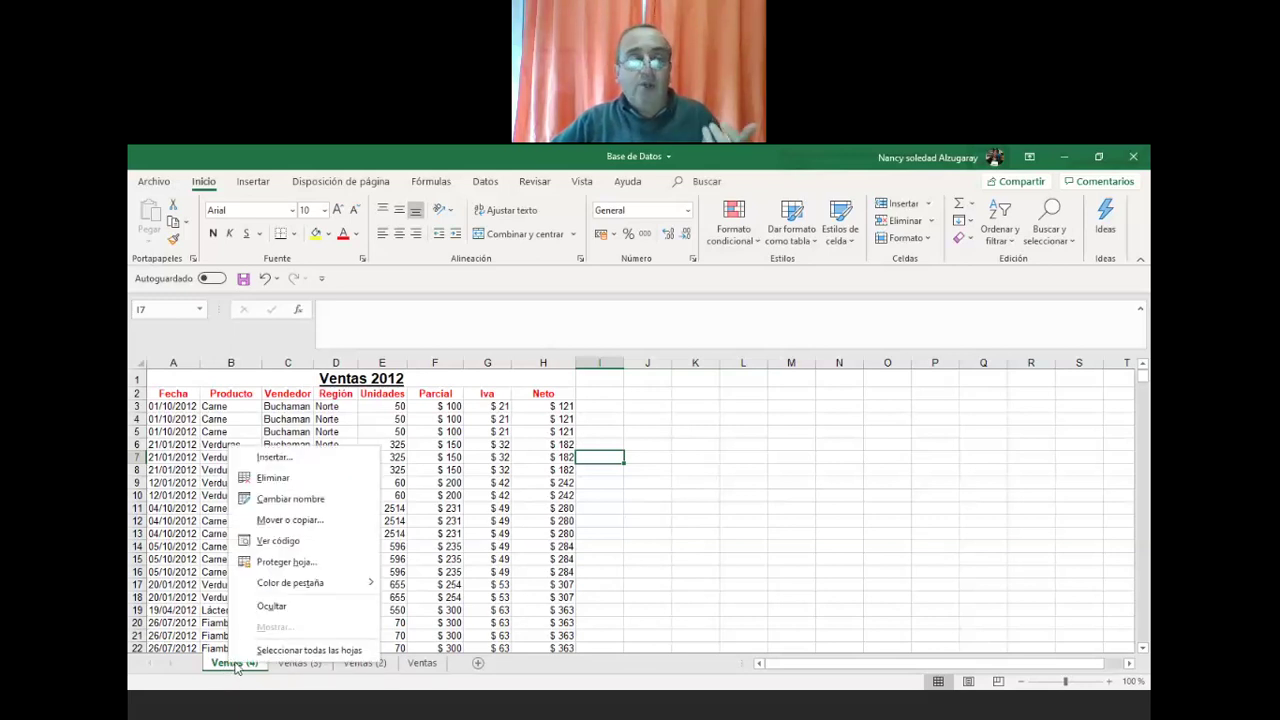
pyautogui.click(289, 522)
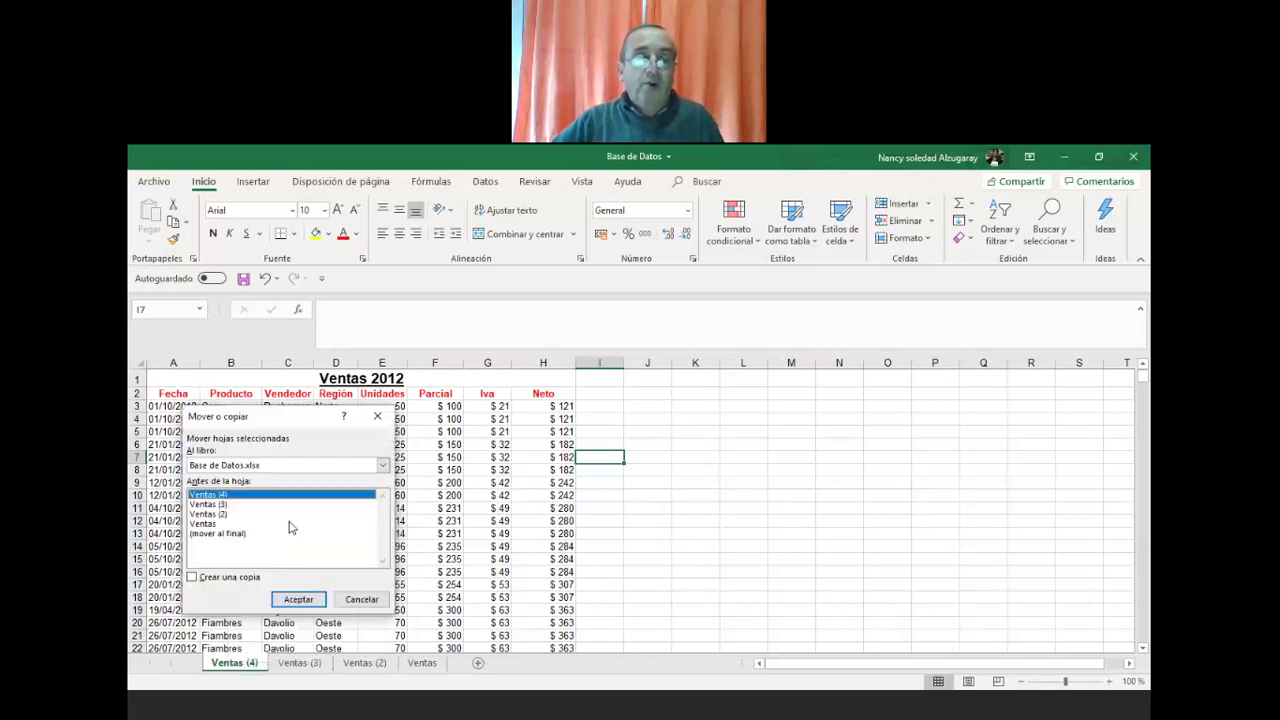
pyautogui.click(193, 578)
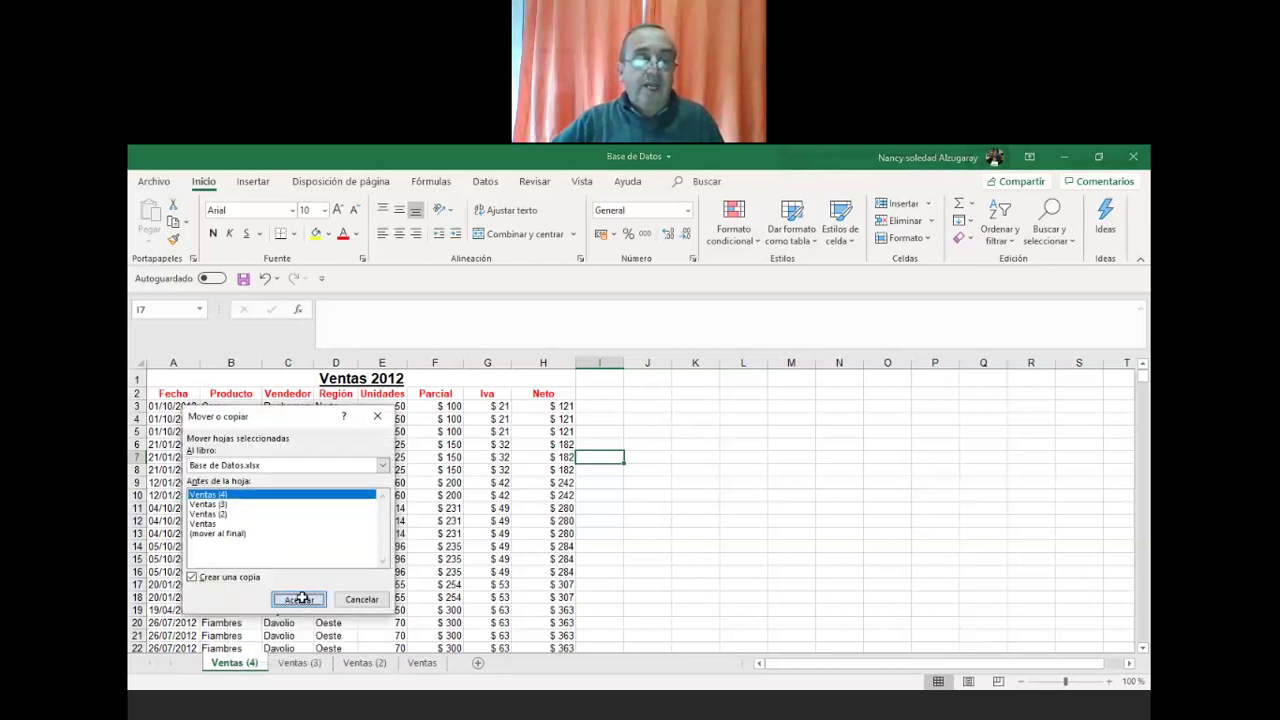
pyautogui.click(298, 599)
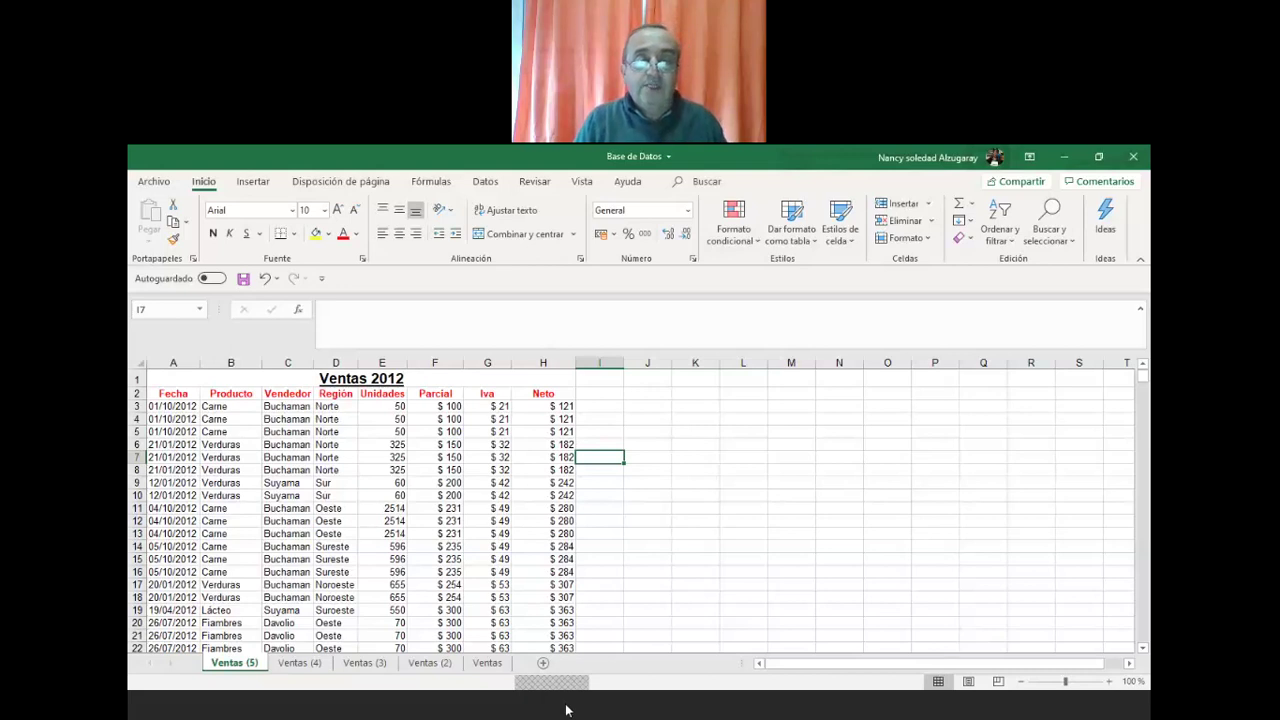
# - Rename the original Ventas worksheet as Original
pyautogui.click(488, 663)
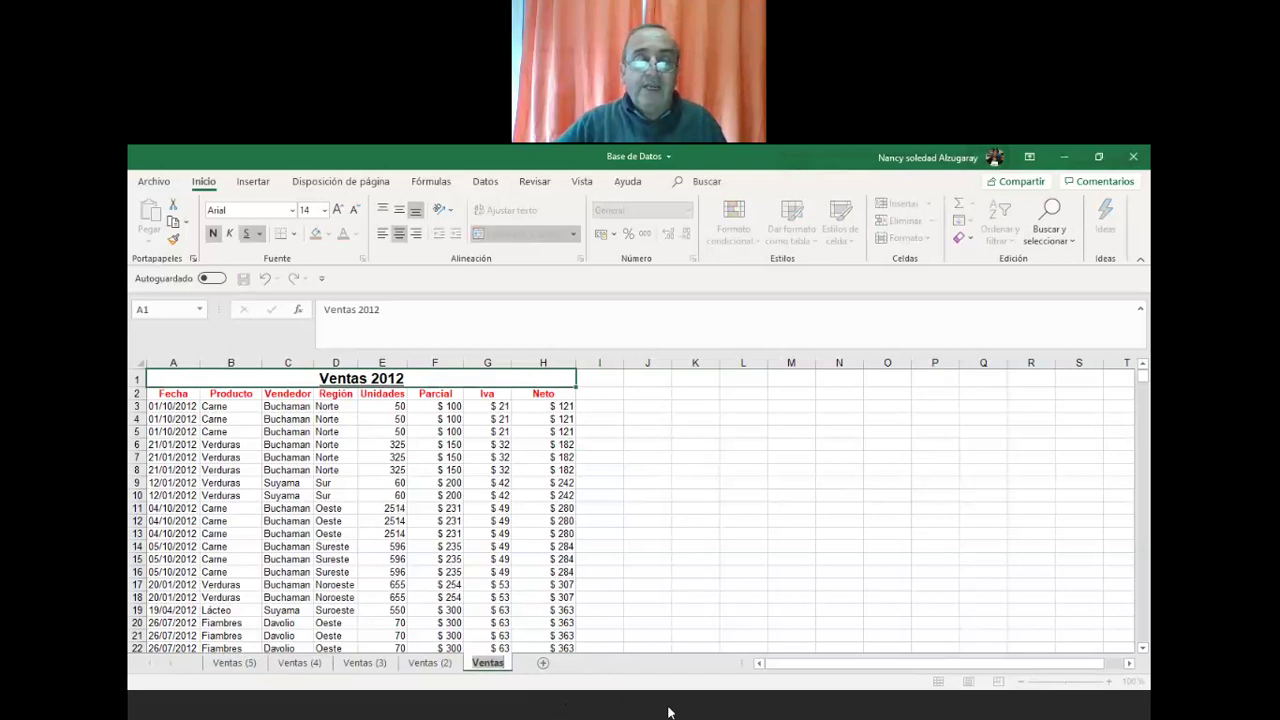
pyautogui.write('O')
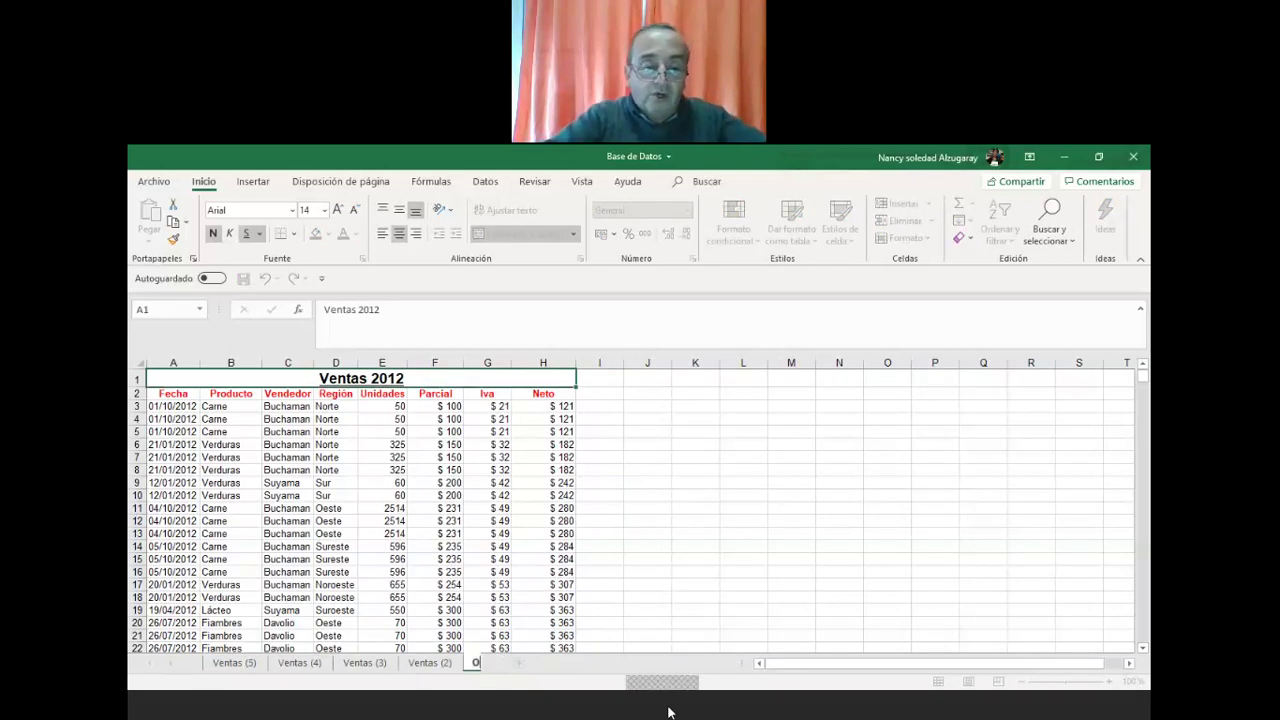
pyautogui.write('rigin')
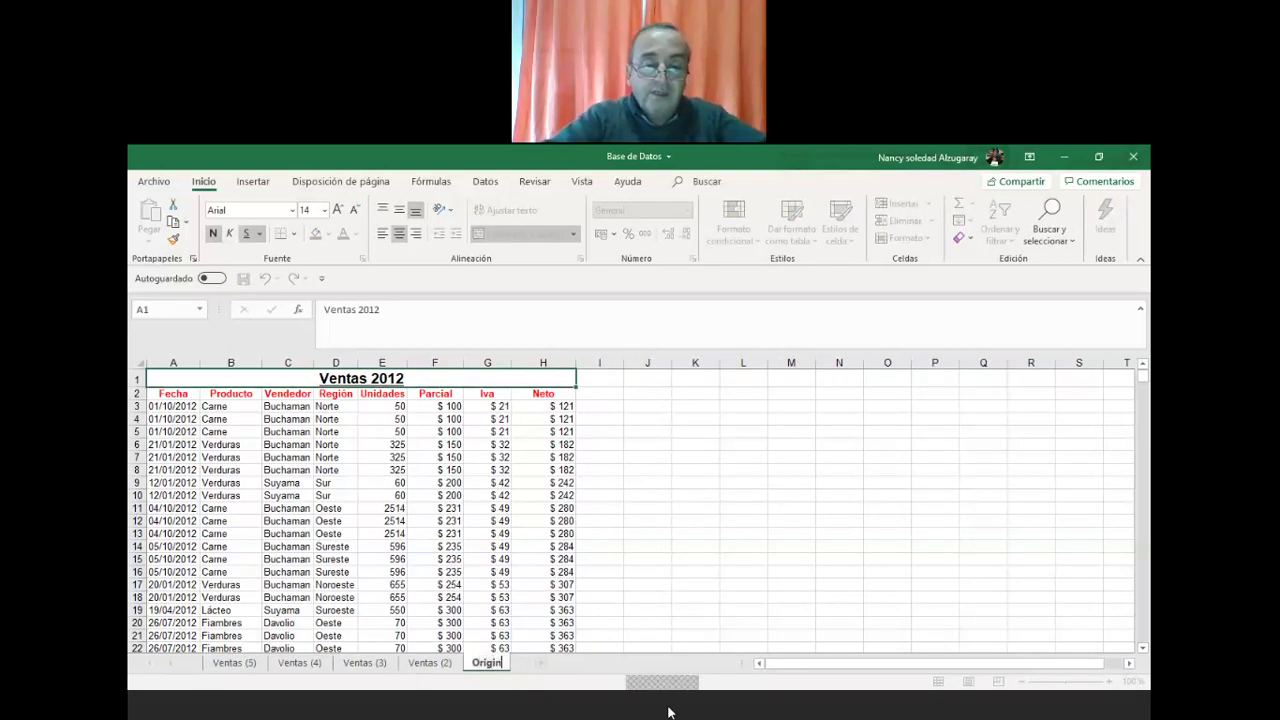
pyautogui.write('al')
pyautogui.press('Return')
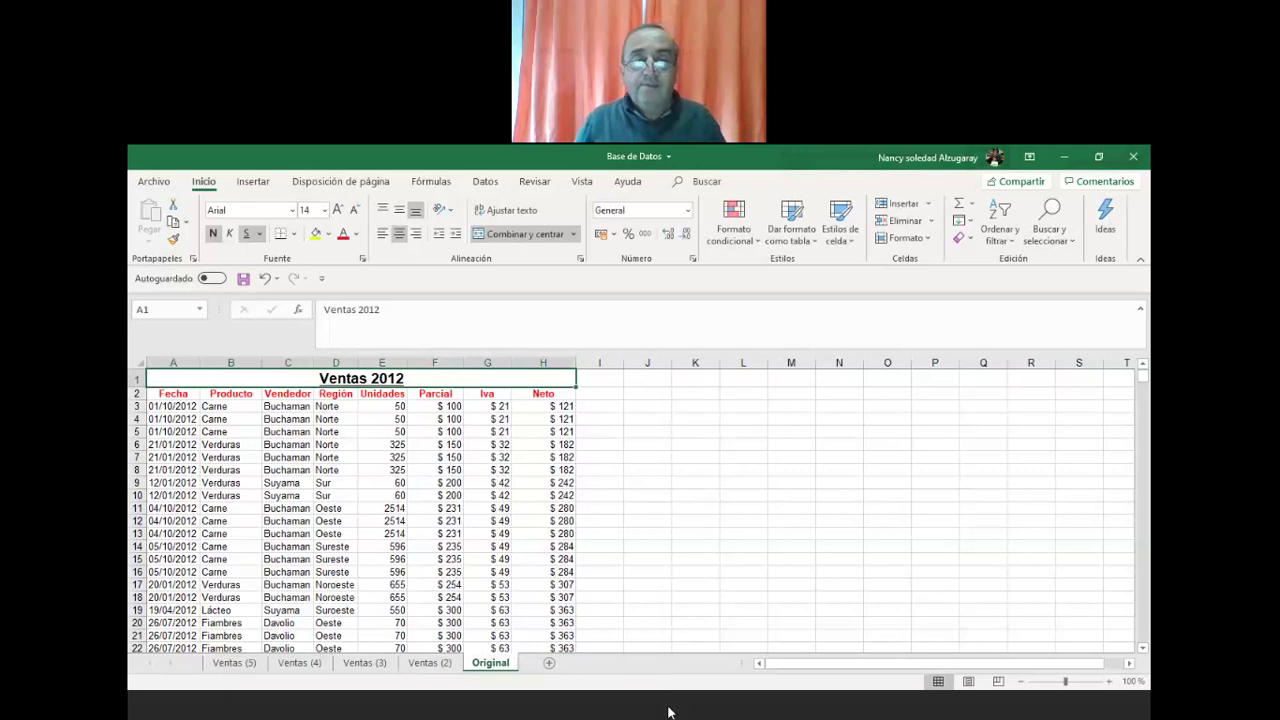
# - Rename the Ventas (2) worksheet as "Ordenar por Fecha y region"
pyautogui.click(428, 664)
pyautogui.moveTo(437, 667); pyautogui.dragTo(489, 667)
pyautogui.write('Ordenar ')
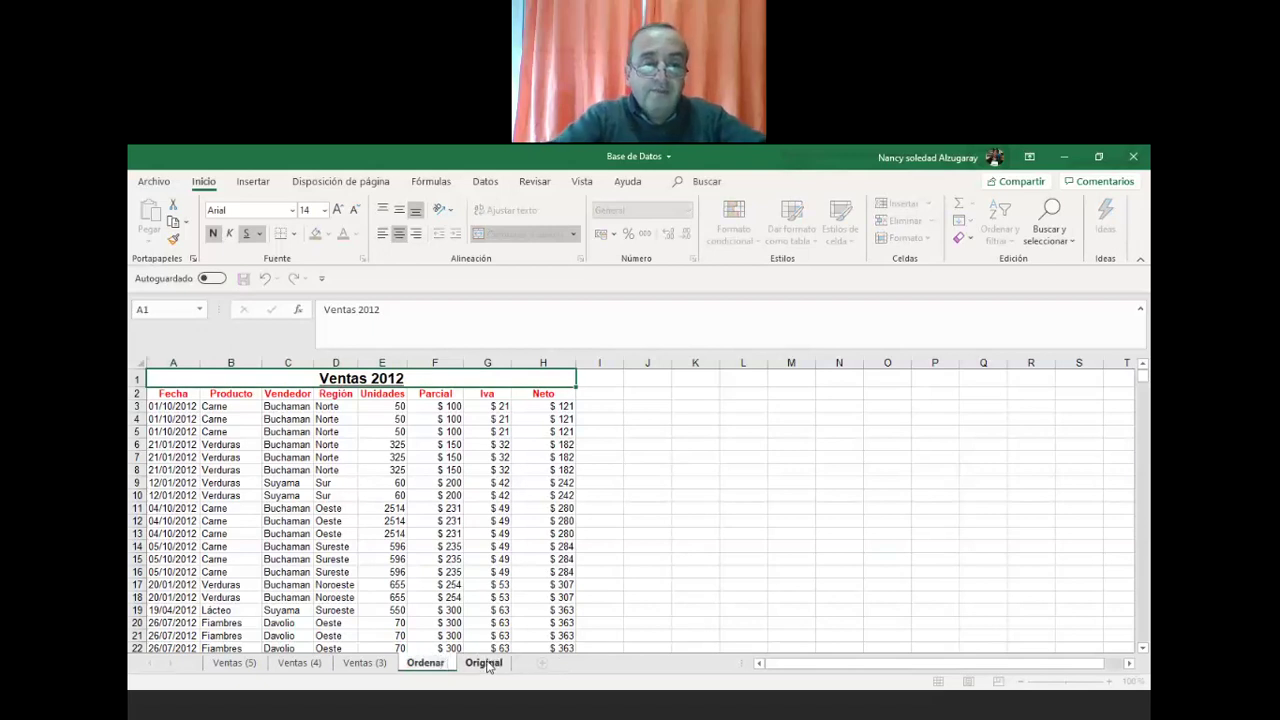
pyautogui.write('por')
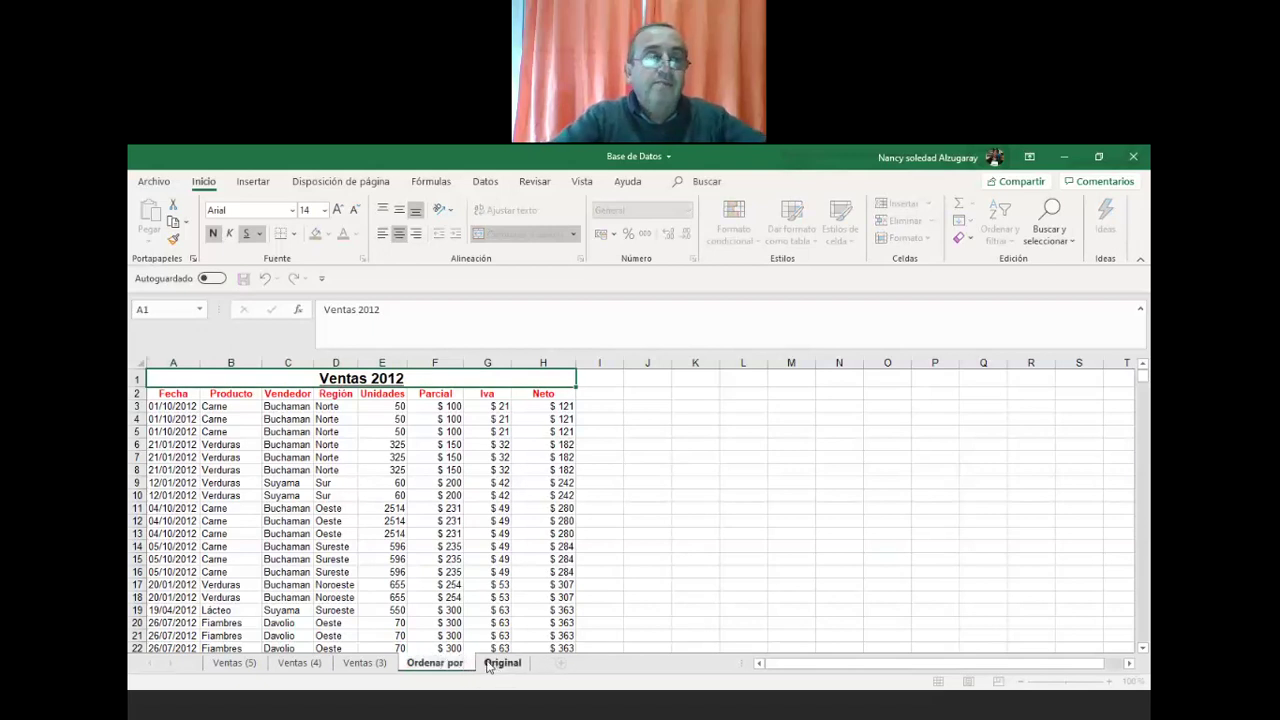
pyautogui.write(' Fecha')
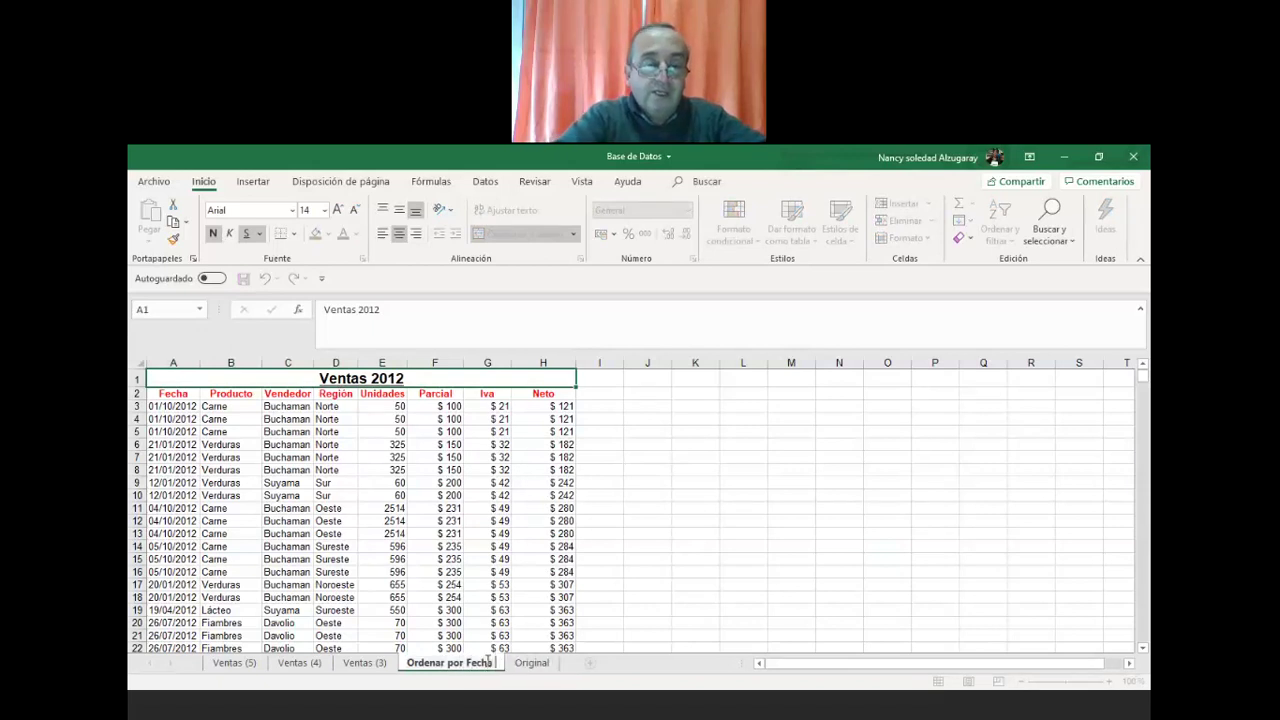
pyautogui.write(' y re')
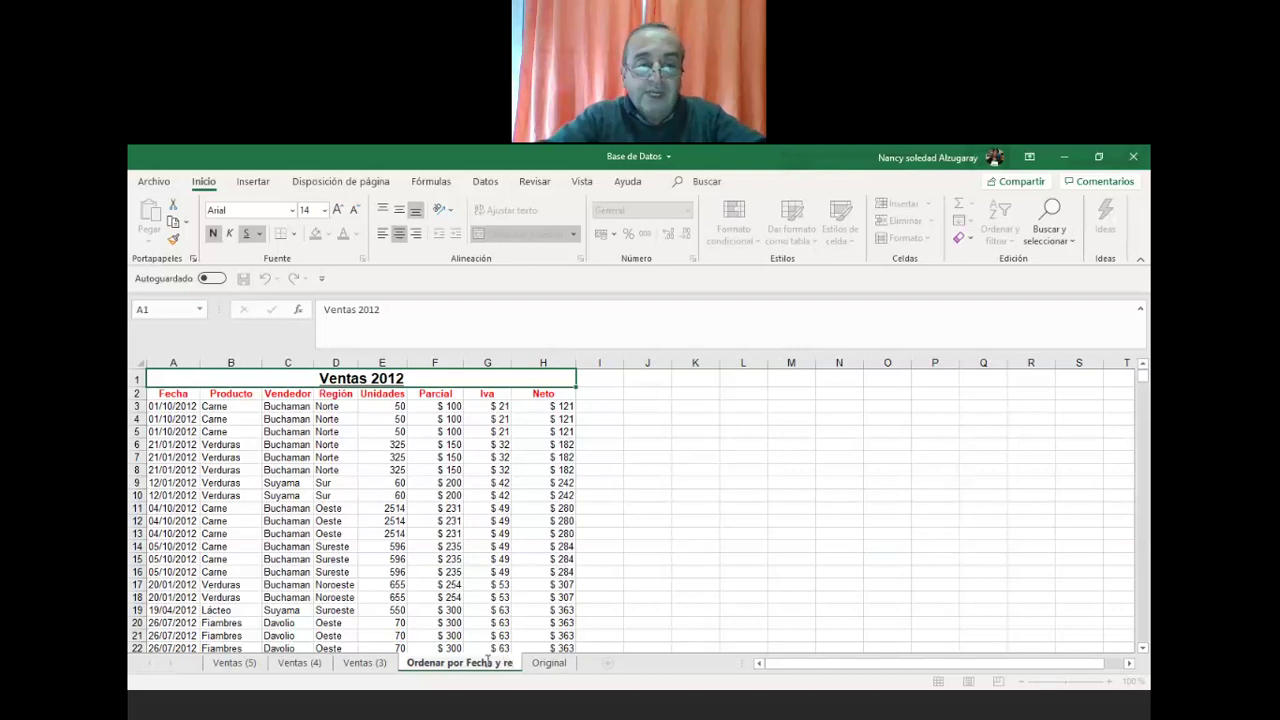
pyautogui.write('gion')
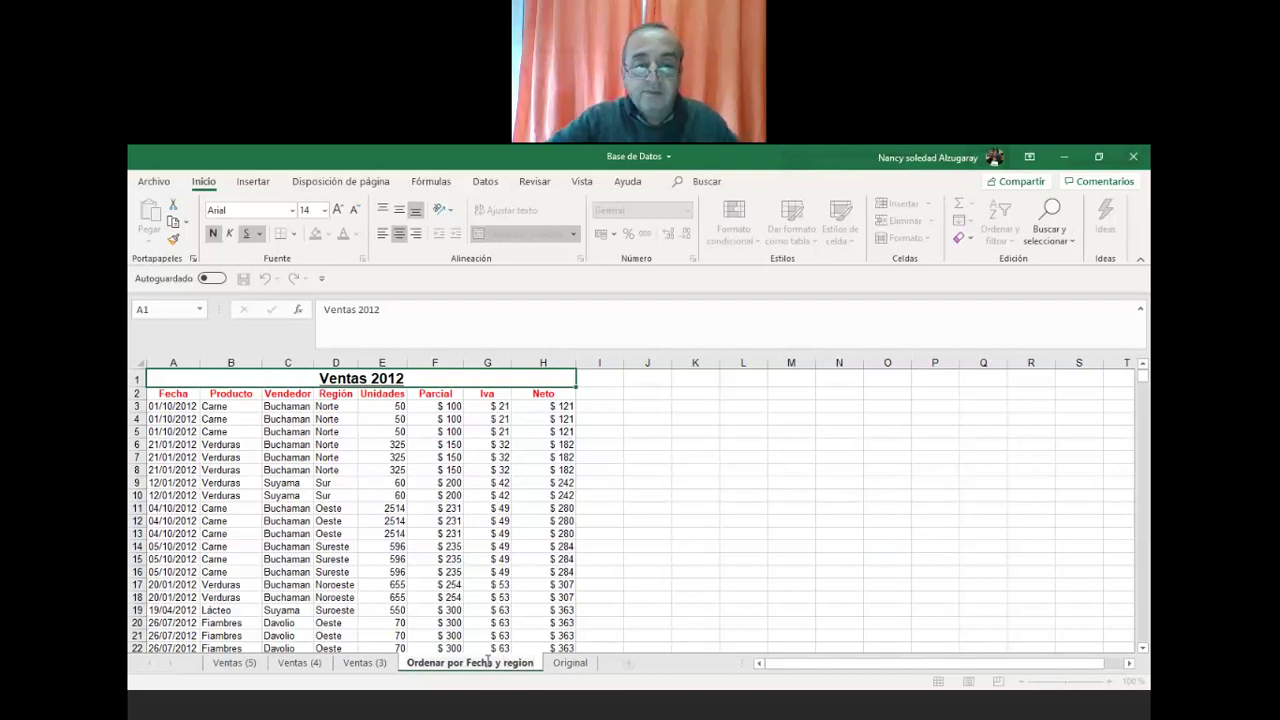
pyautogui.press('Return')
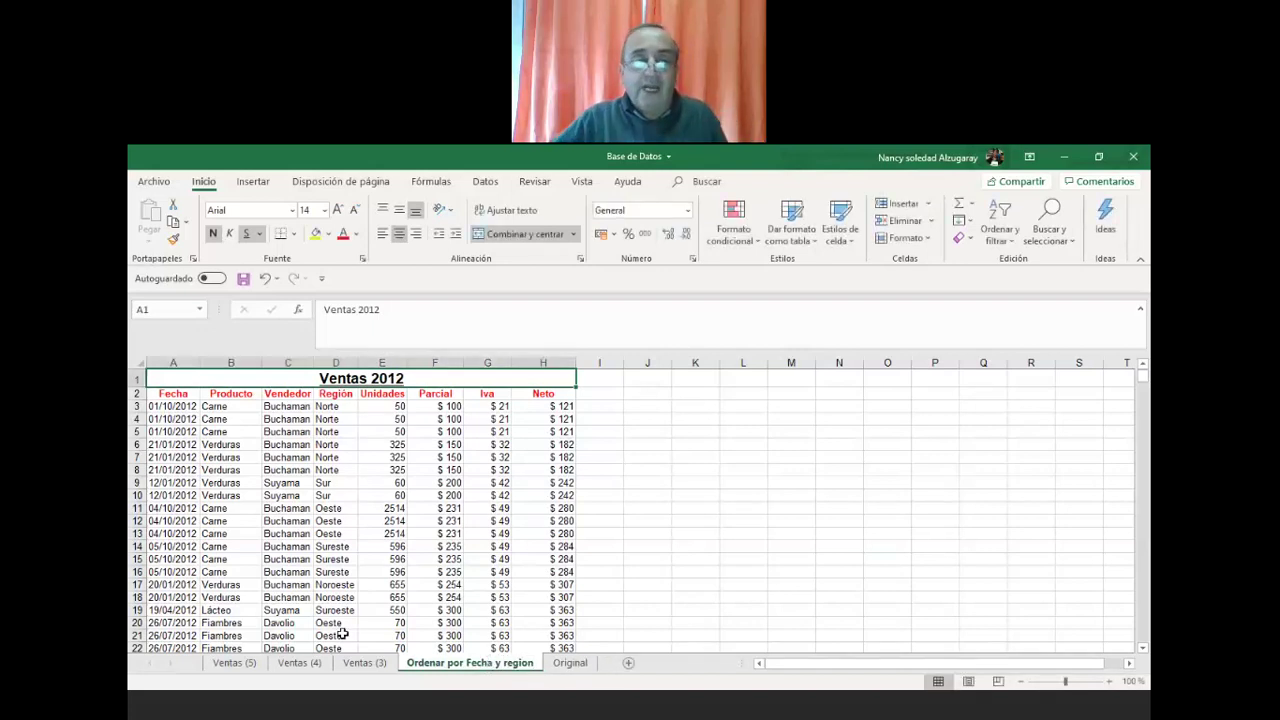
# - Rename the Ventas (3) worksheet as "Ordenar por Vendedor y neto"
pyautogui.doubleClick(366, 663)
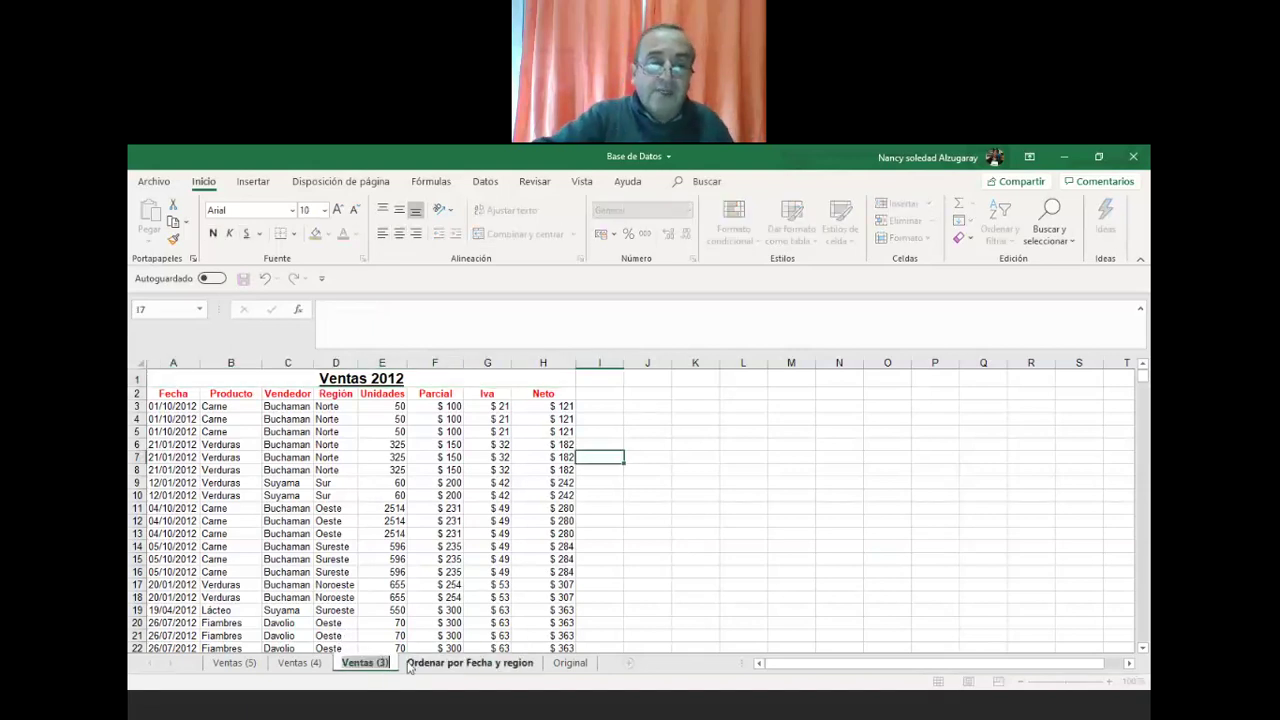
pyautogui.write('Ordenar')
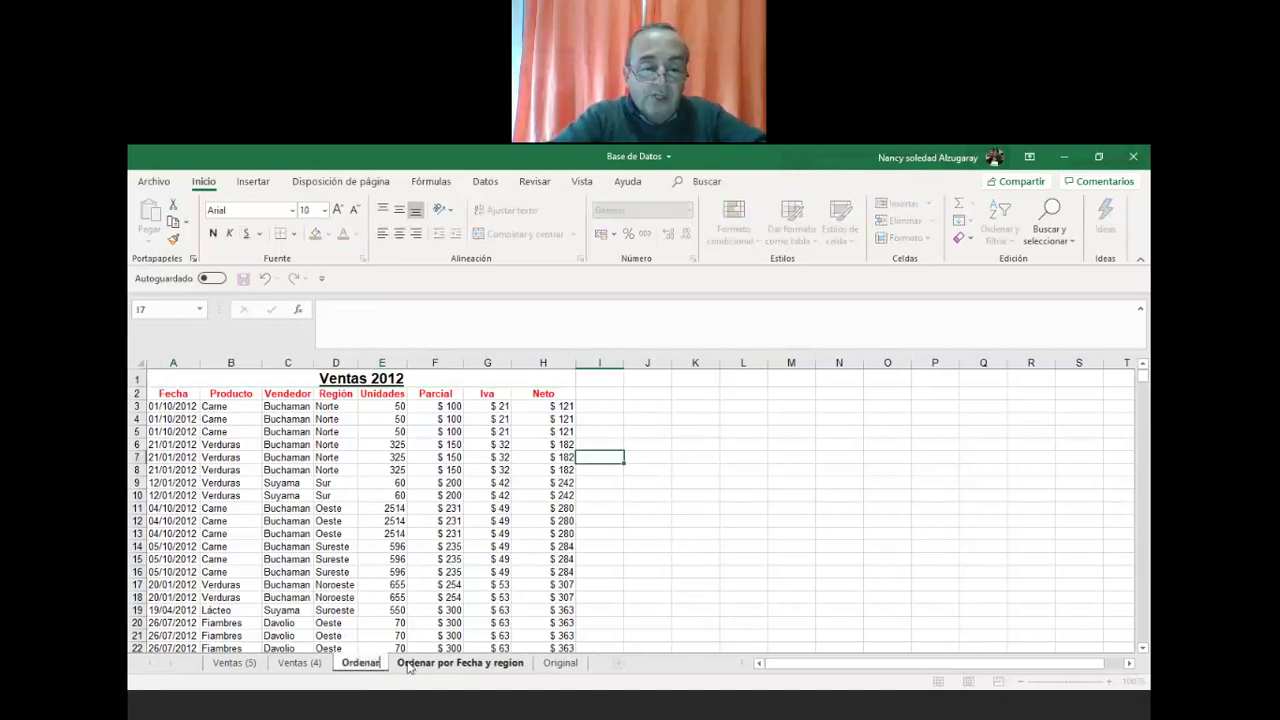
pyautogui.press('Return')
pyautogui.write('po')
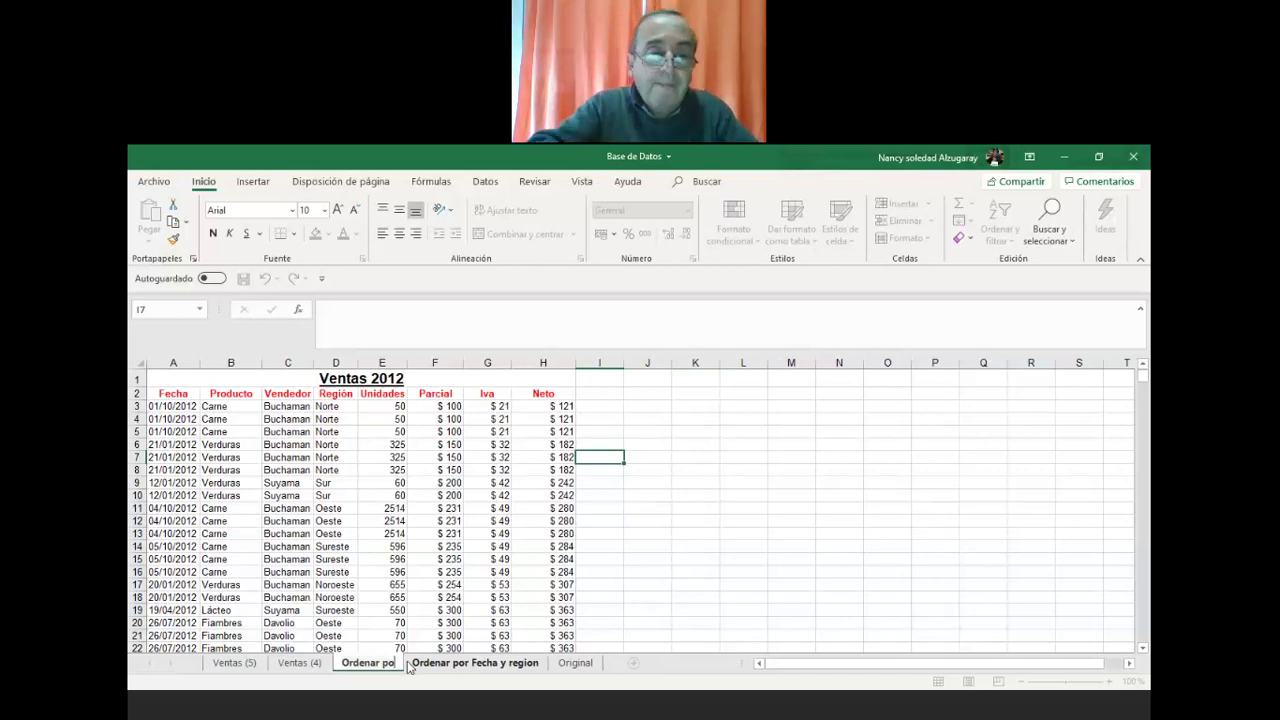
pyautogui.write('r Vendedor')
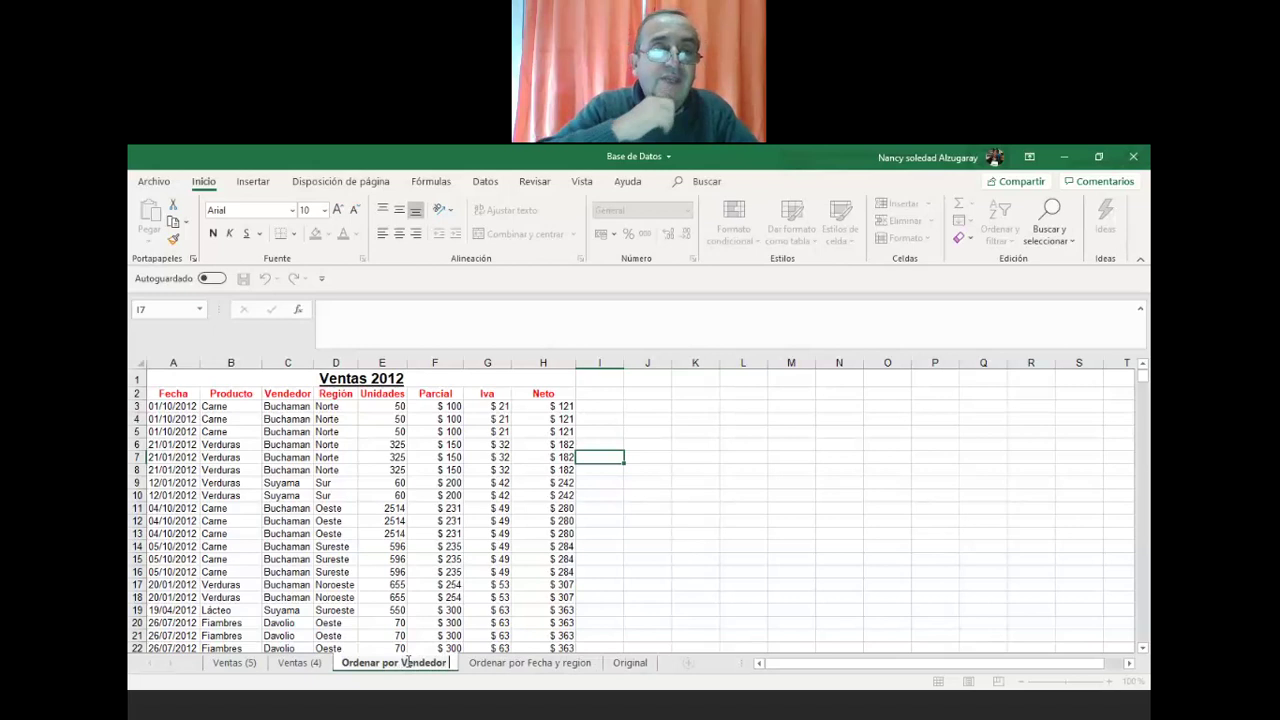
pyautogui.write(' y neto')
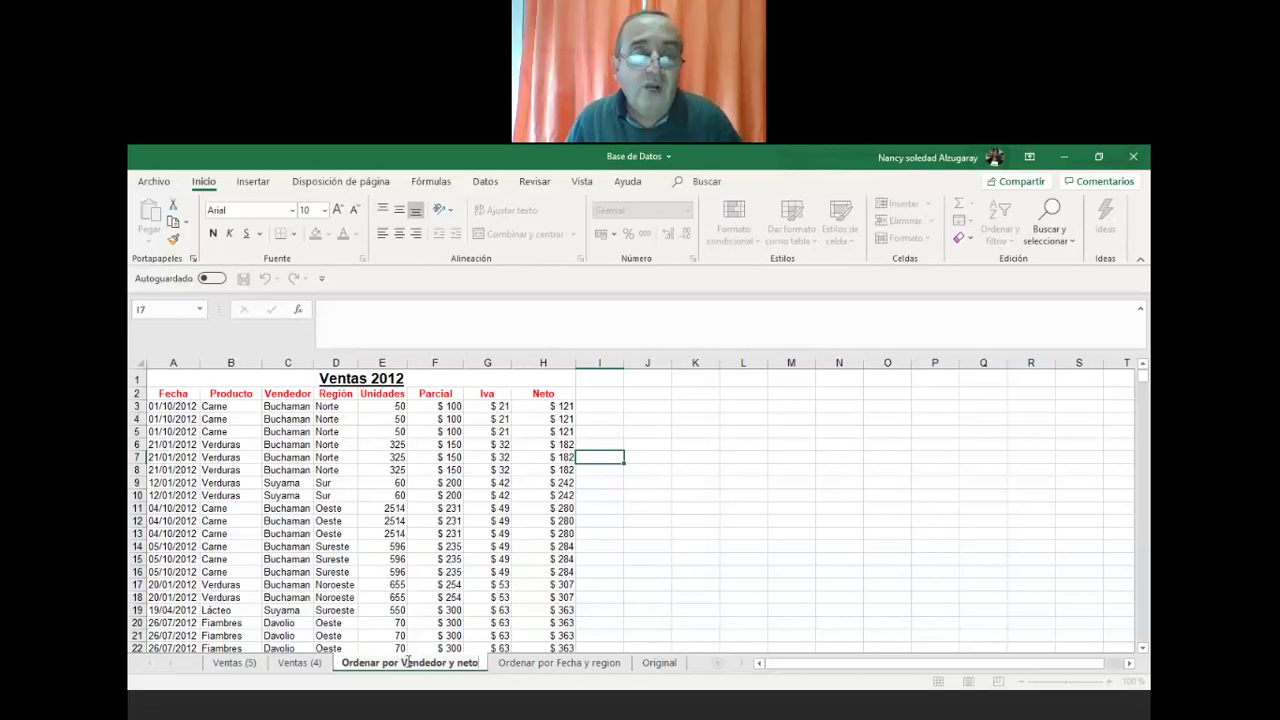
# - Rename the Ventas (5) worksheet as "filtrar por Norte y neto >200"
pyautogui.click(238, 666)
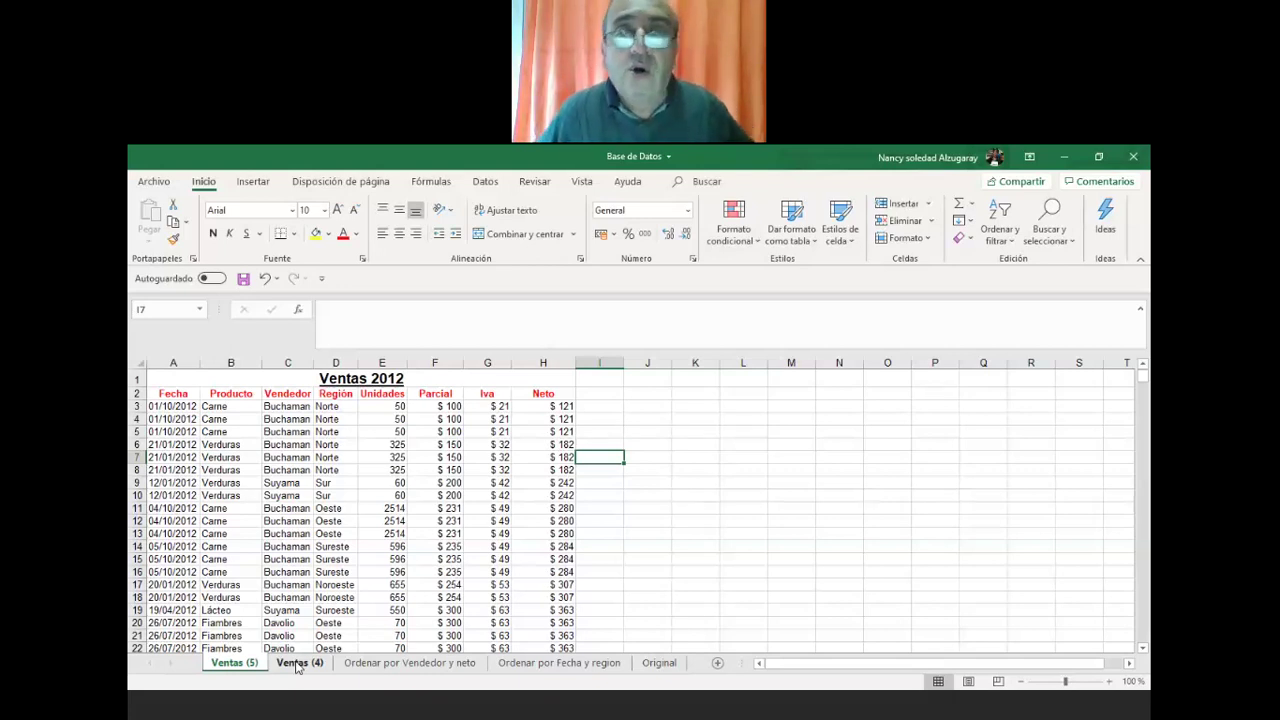
pyautogui.doubleClick(224, 663)
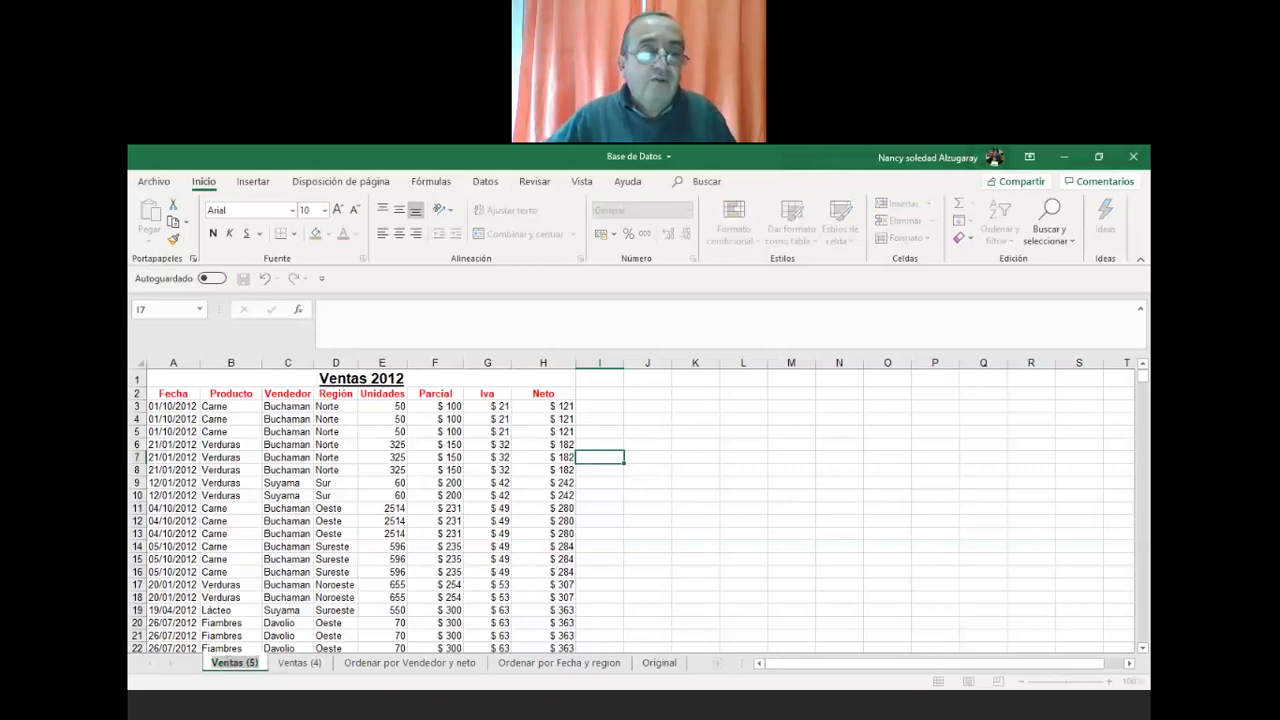
pyautogui.write('fi')
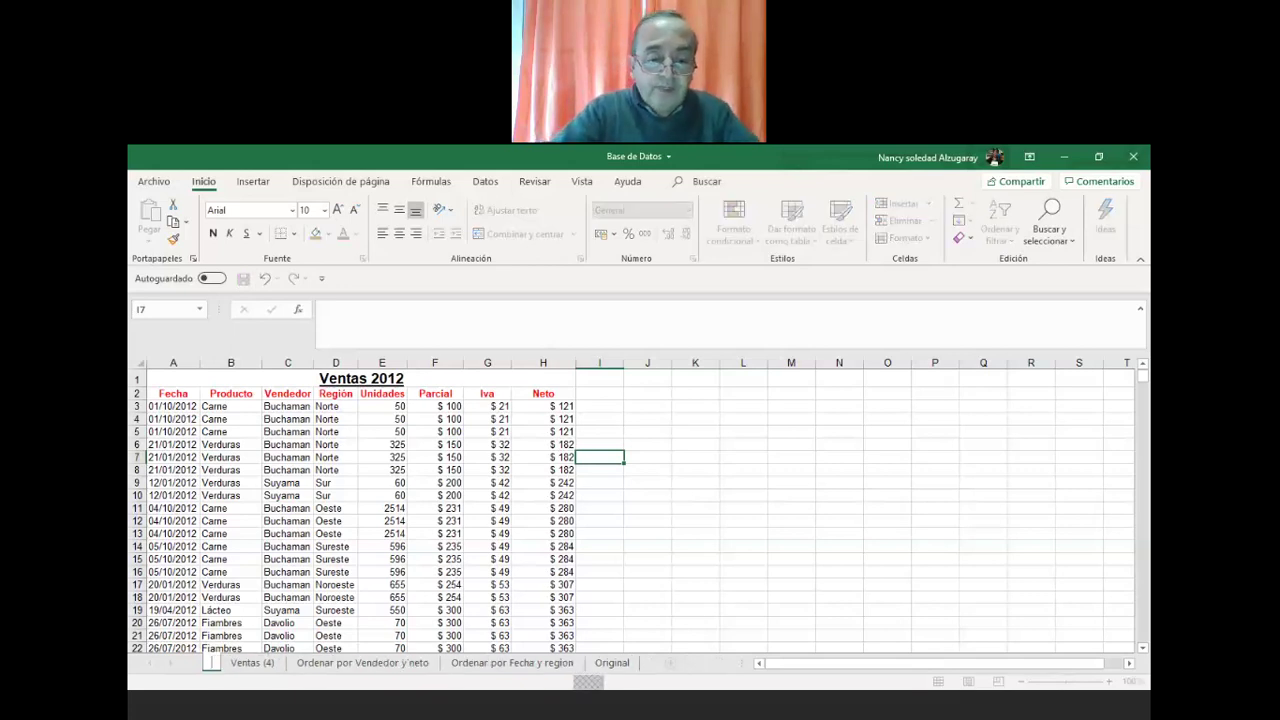
pyautogui.write('ltar')
pyautogui.press('Return')
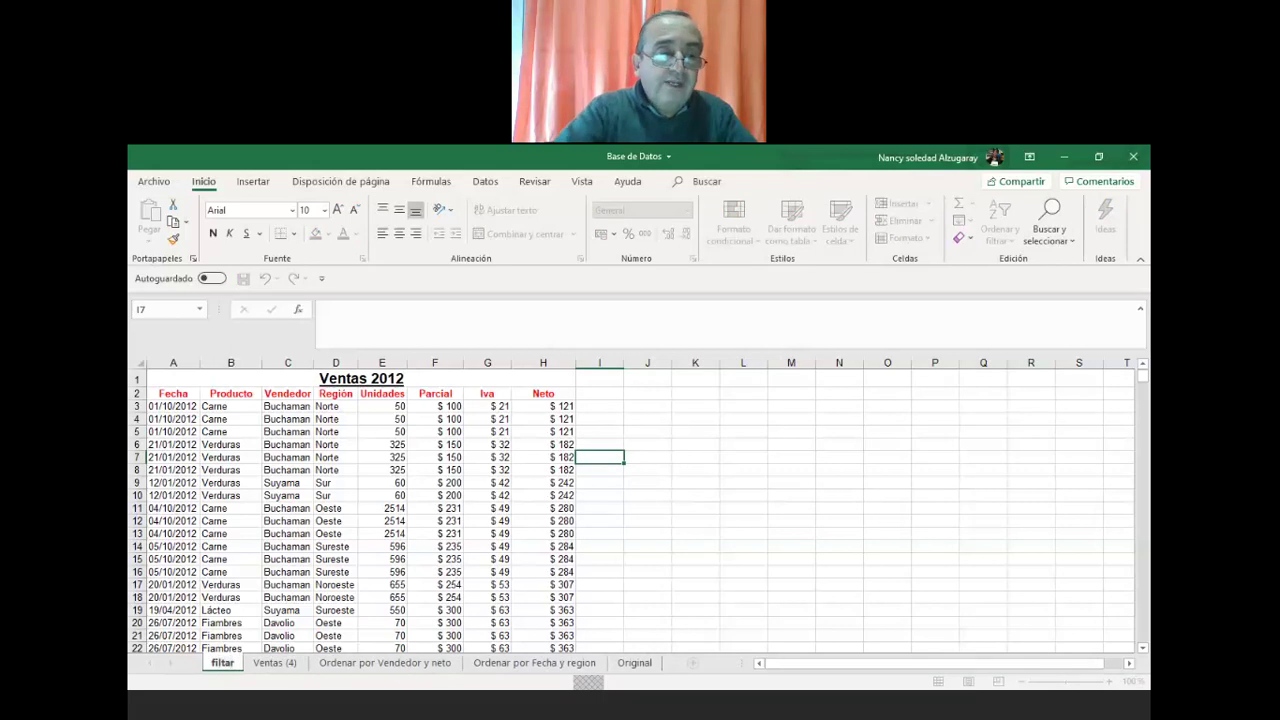
pyautogui.press('BackSpace')
pyautogui.press('BackSpace')
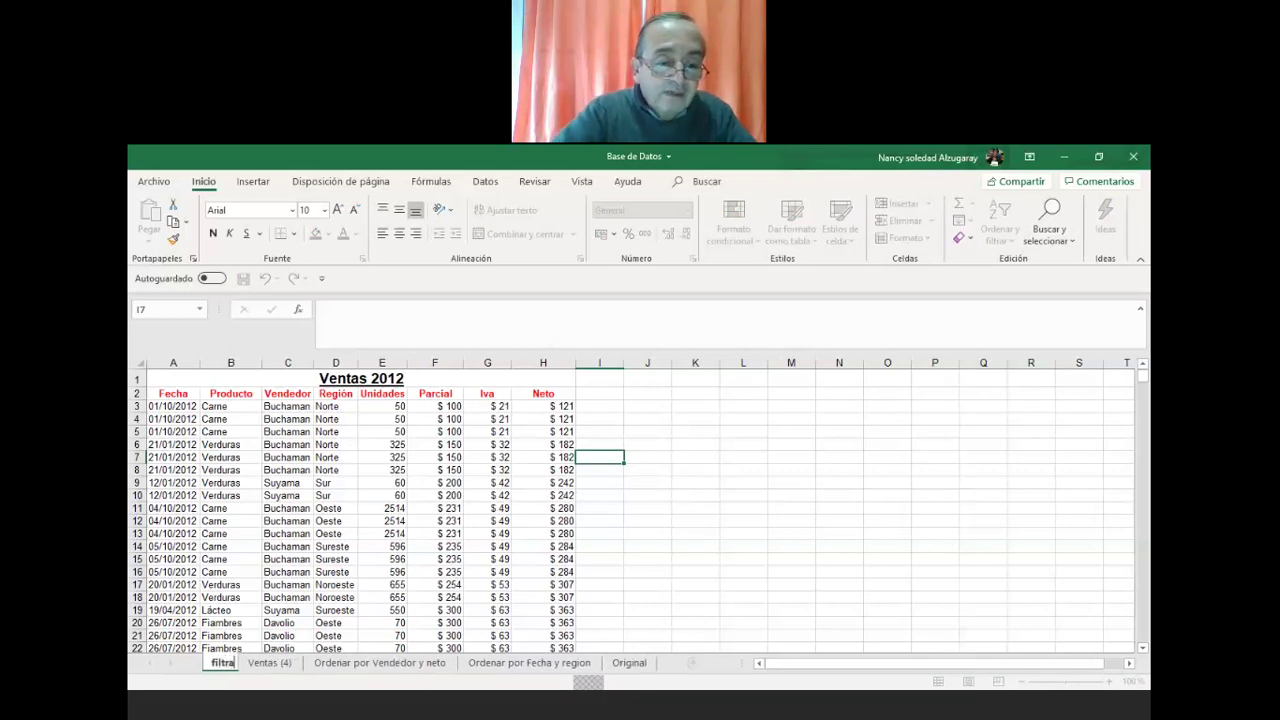
pyautogui.write('rar por')
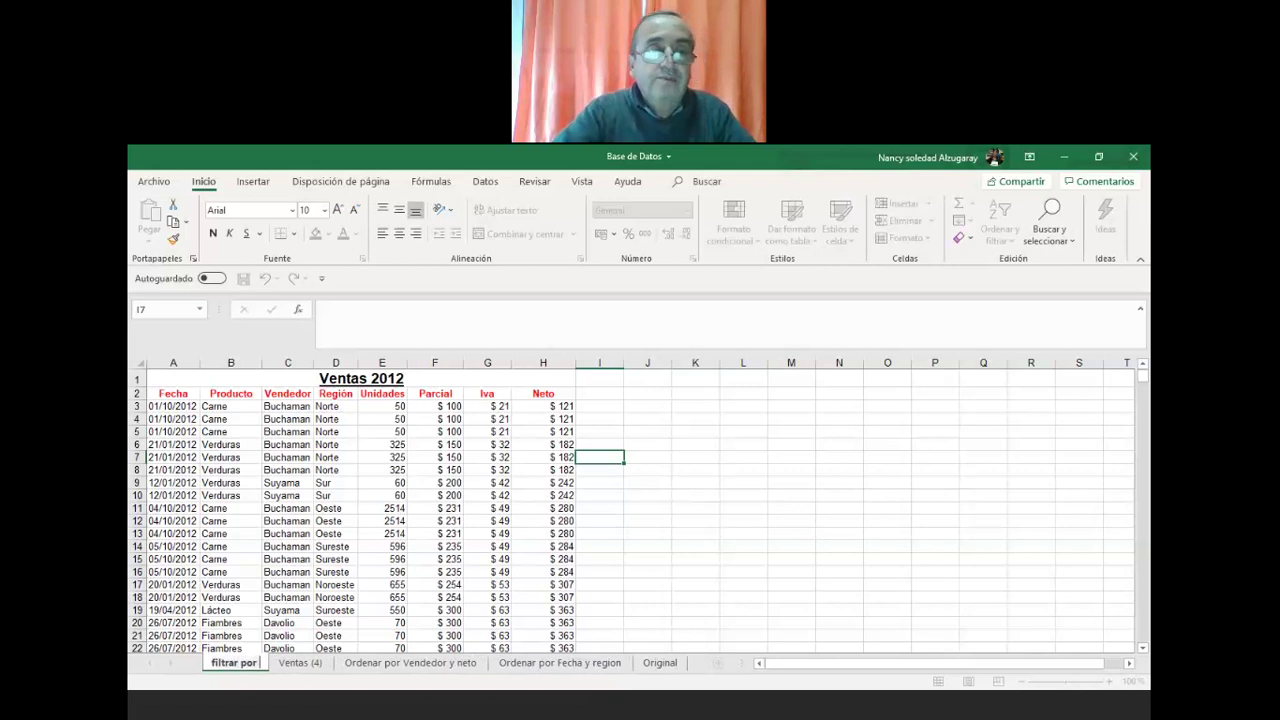
pyautogui.write(' Norte')
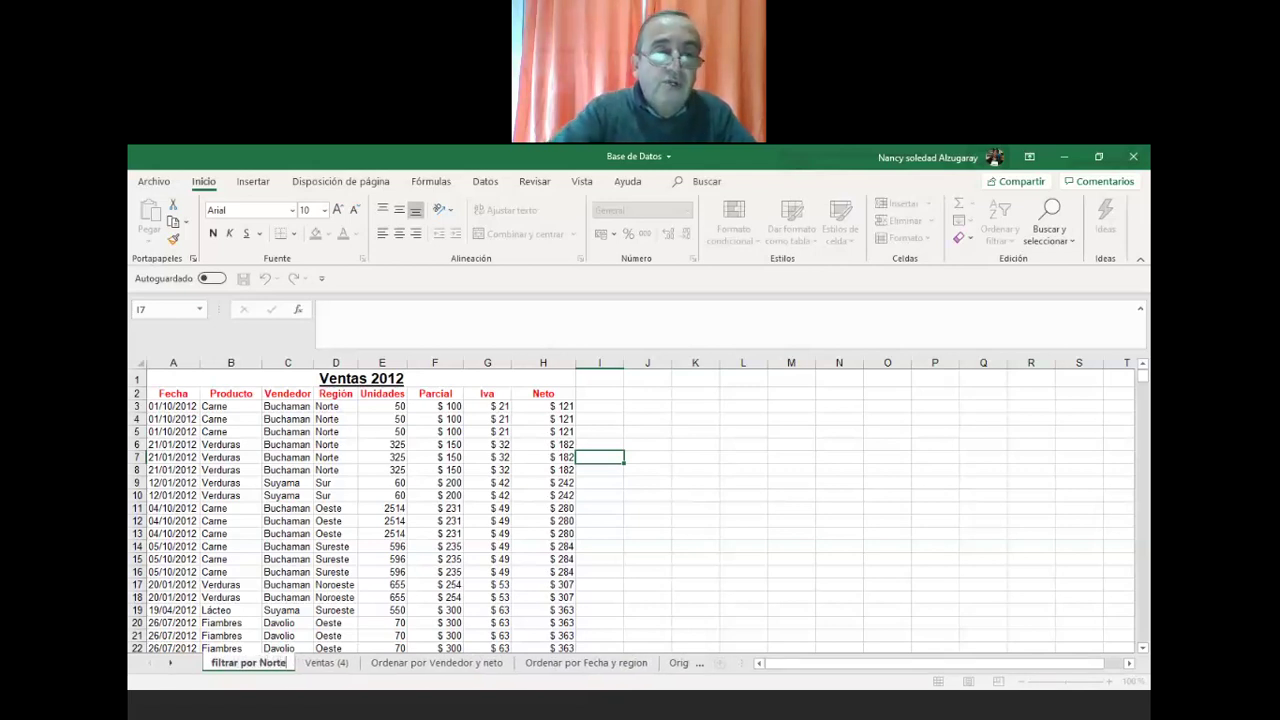
pyautogui.press('Return')
pyautogui.write('y')
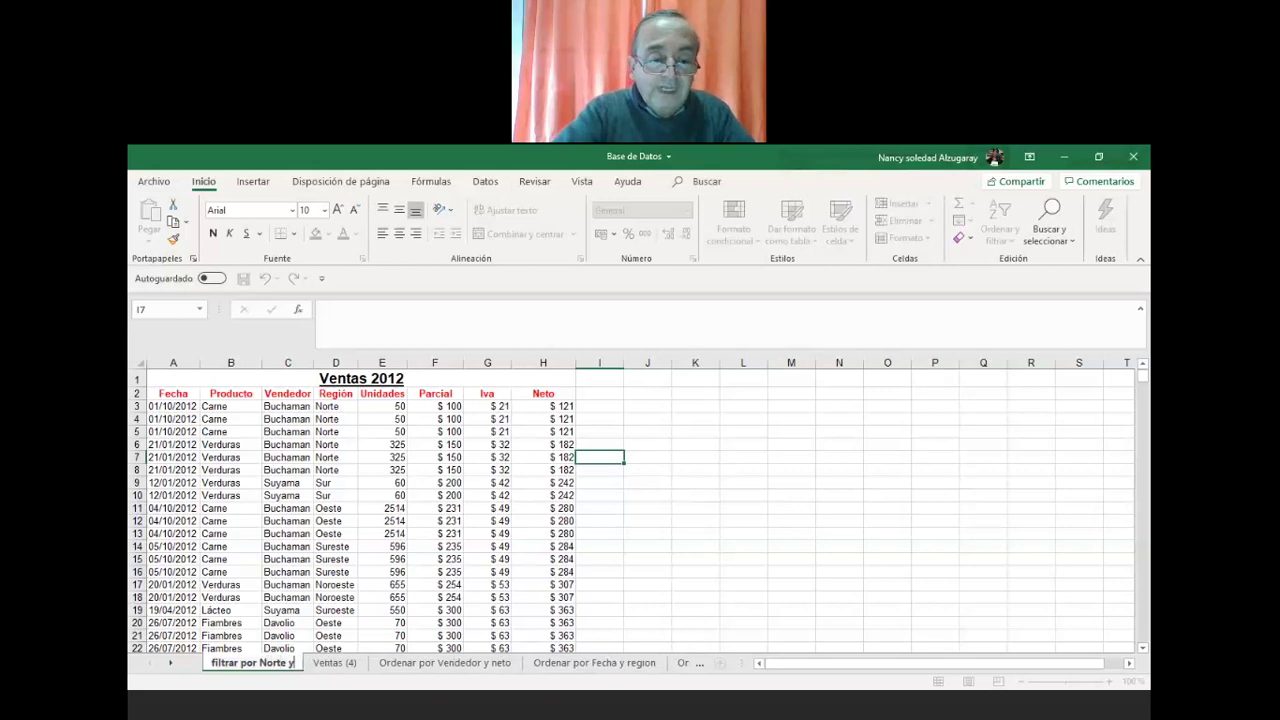
pyautogui.write('neto')
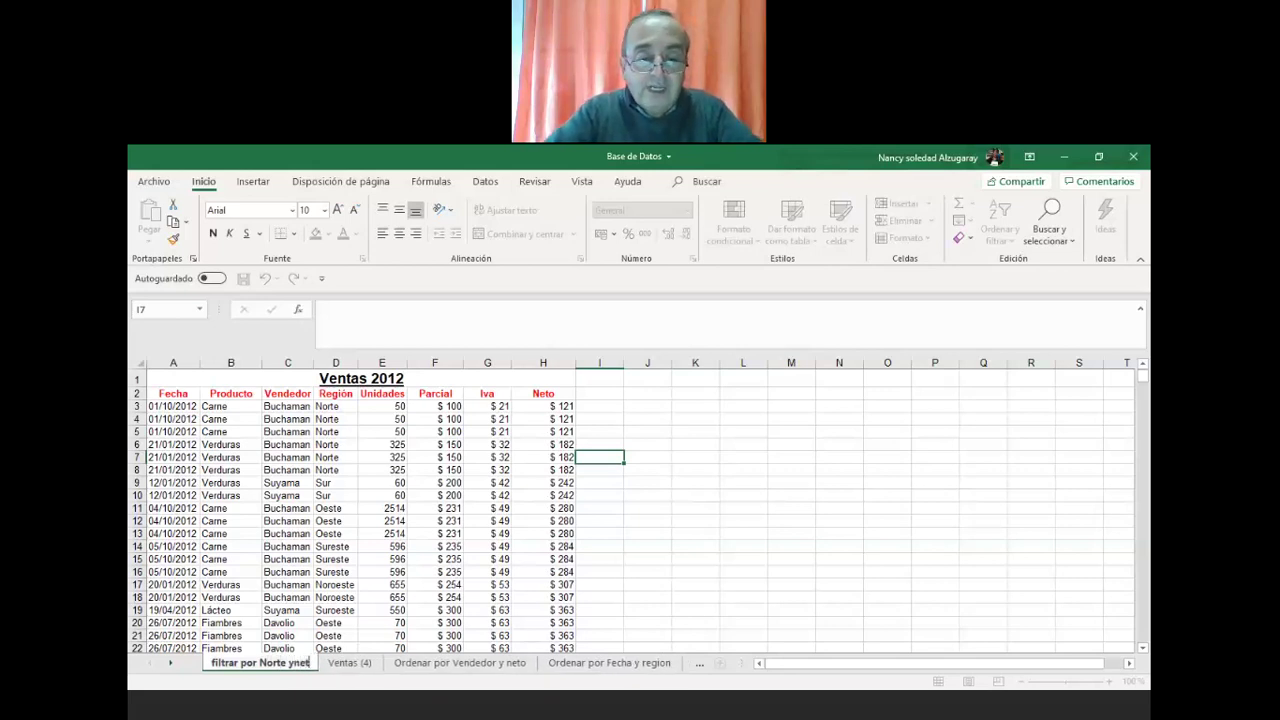
pyautogui.press('BackSpace')
pyautogui.press('BackSpace')
pyautogui.press('BackSpace')
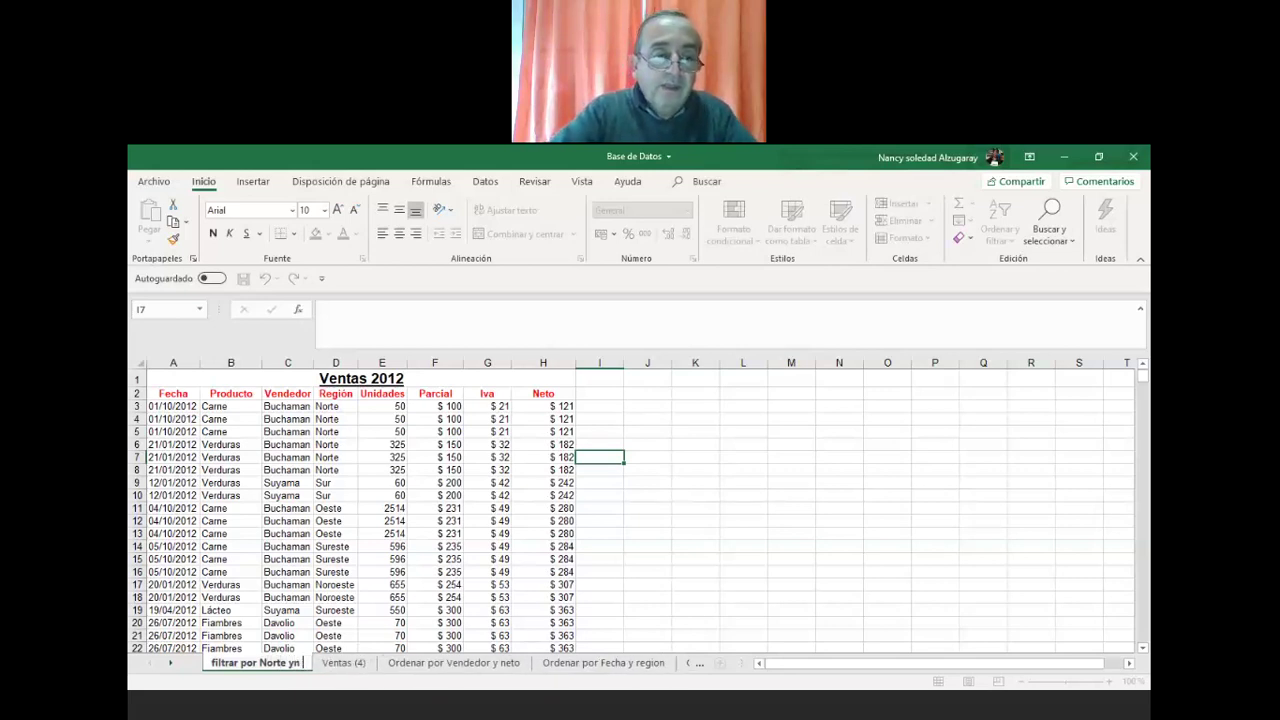
pyautogui.press('BackSpace')
pyautogui.write('ne')
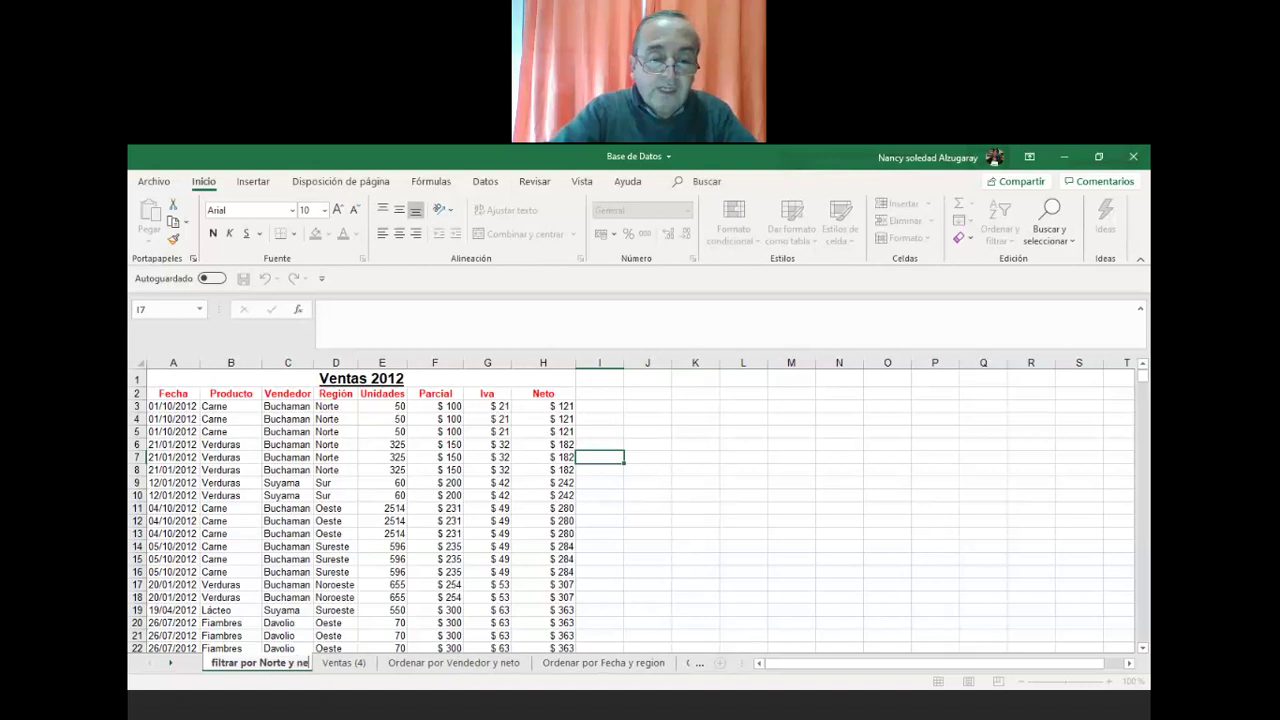
pyautogui.write('to ma')
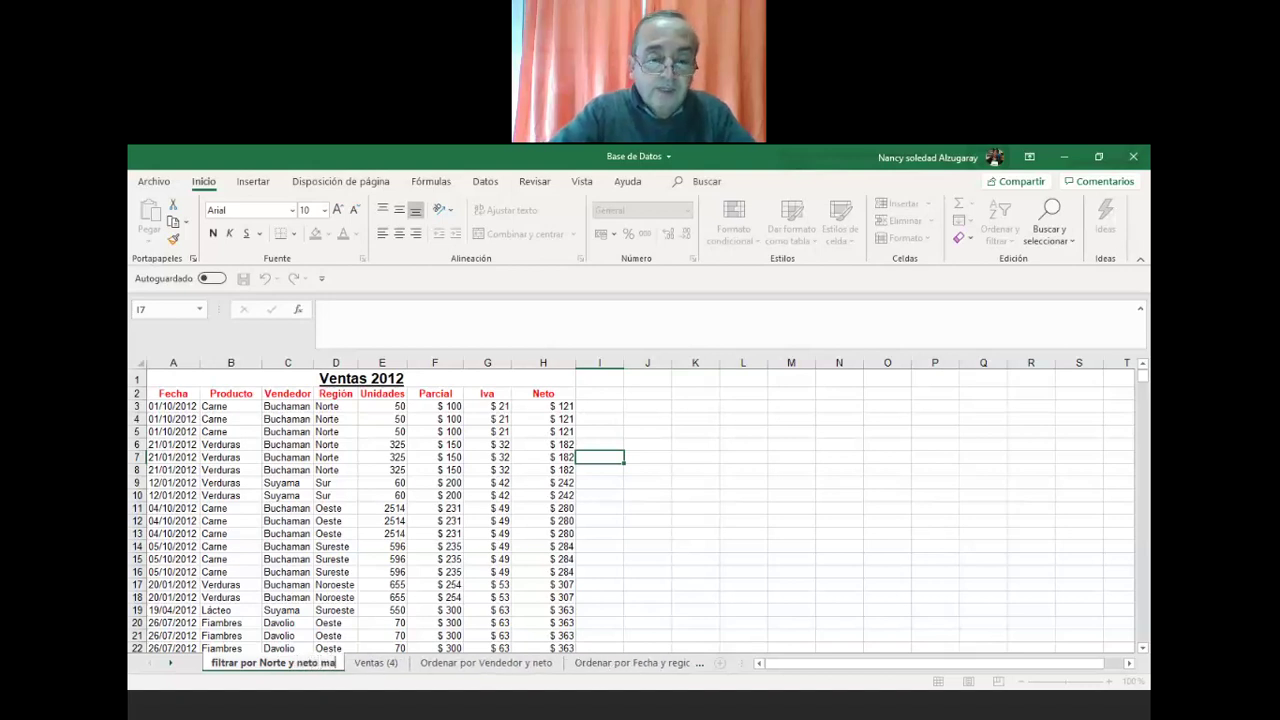
pyautogui.write('yor')
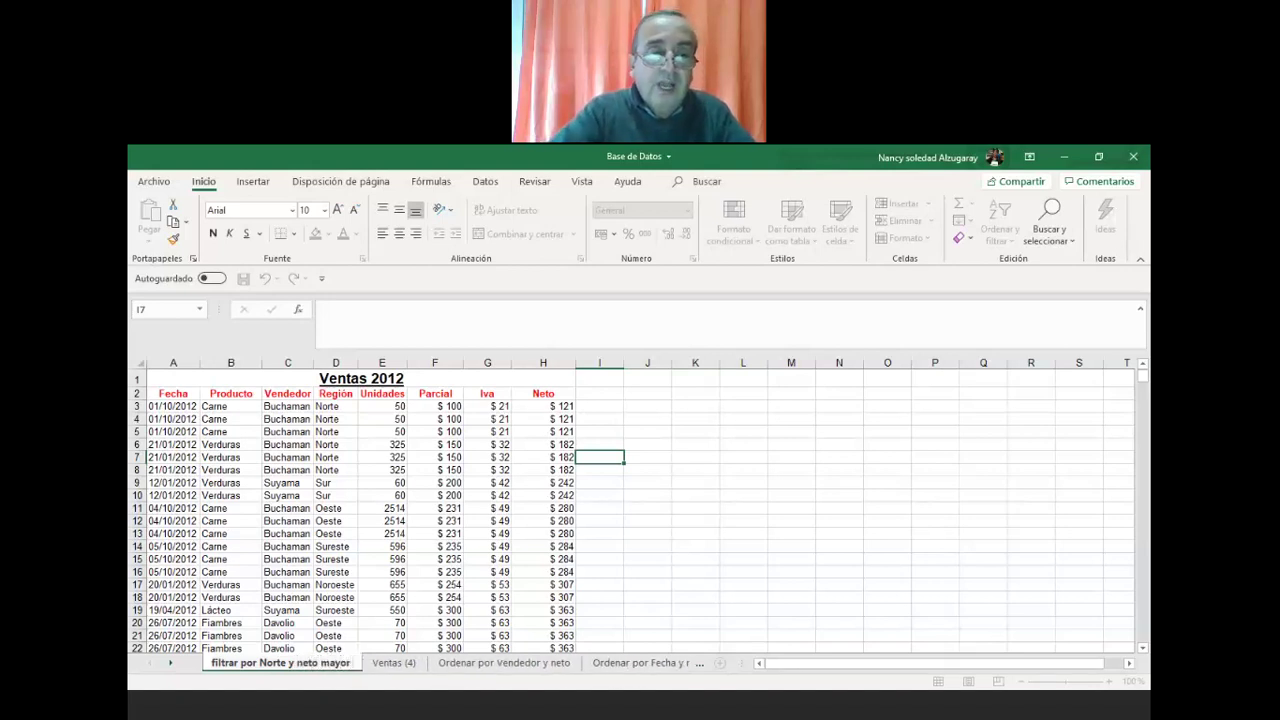
pyautogui.press('BackSpace')
pyautogui.press('BackSpace')
pyautogui.press('BackSpace')
pyautogui.press('BackSpace')
pyautogui.press('BackSpace')
pyautogui.press('BackSpace')
pyautogui.press('BackSpace')
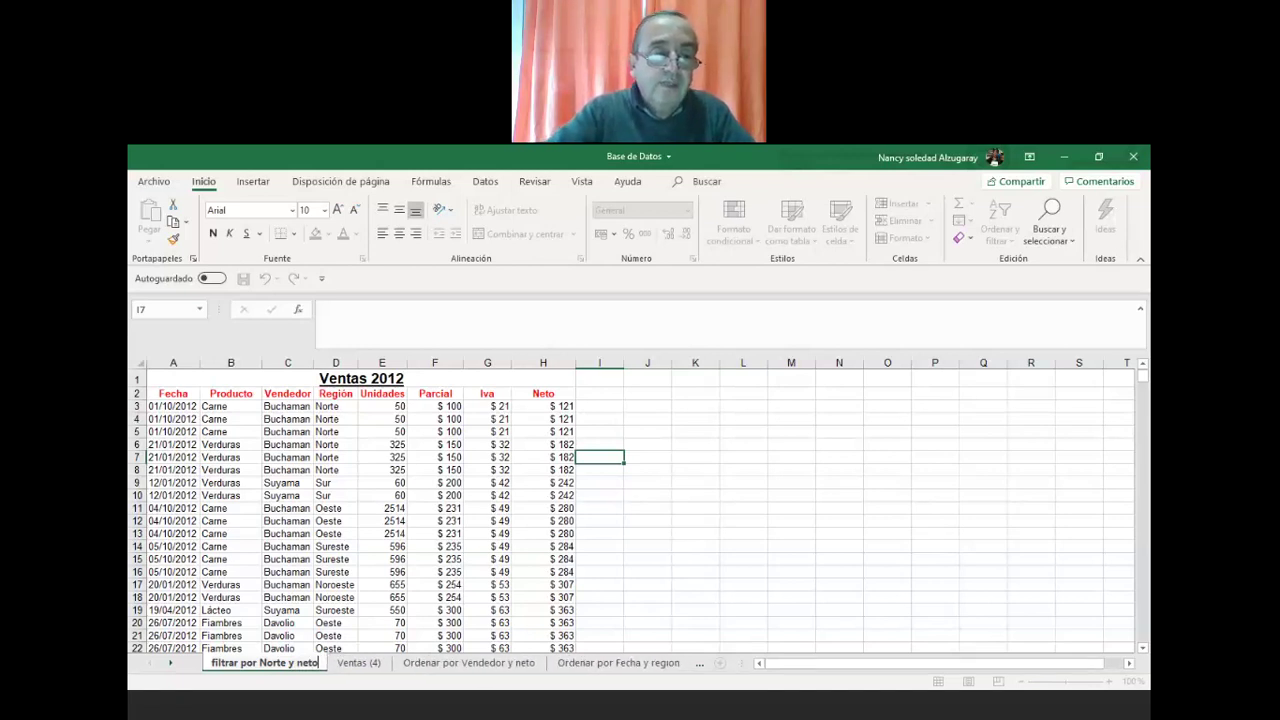
pyautogui.press('Return')
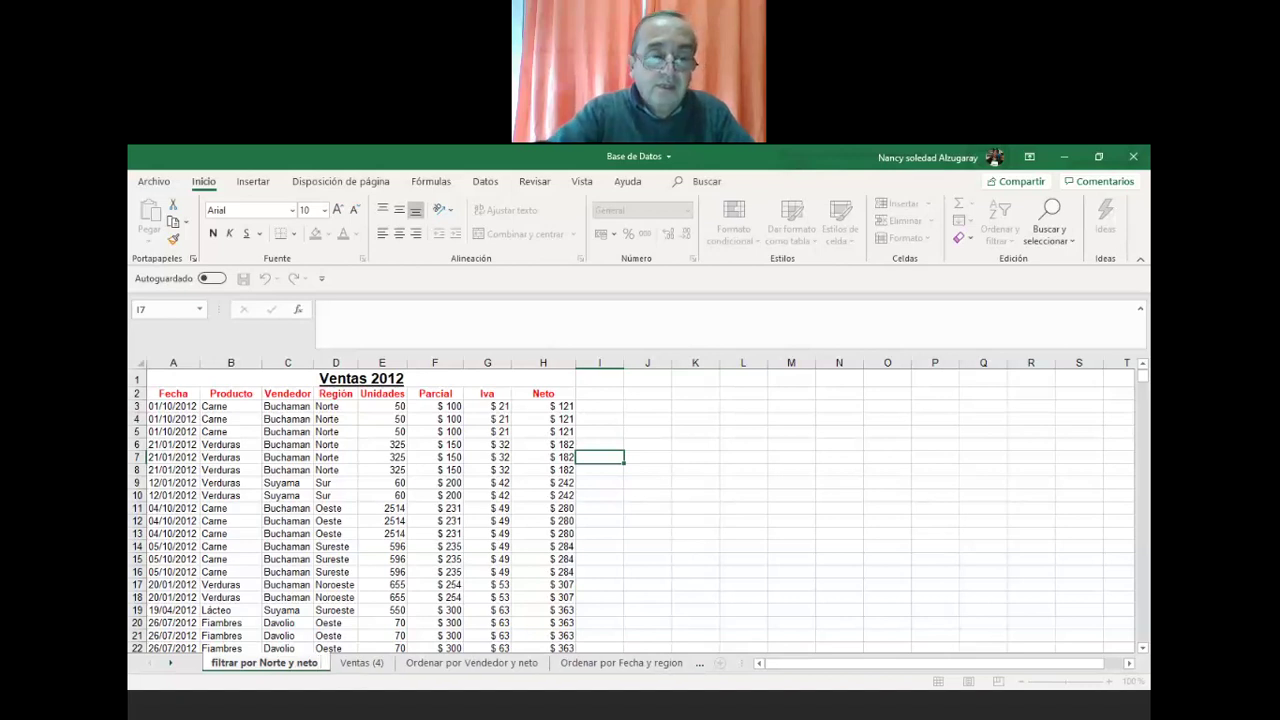
pyautogui.write('>')
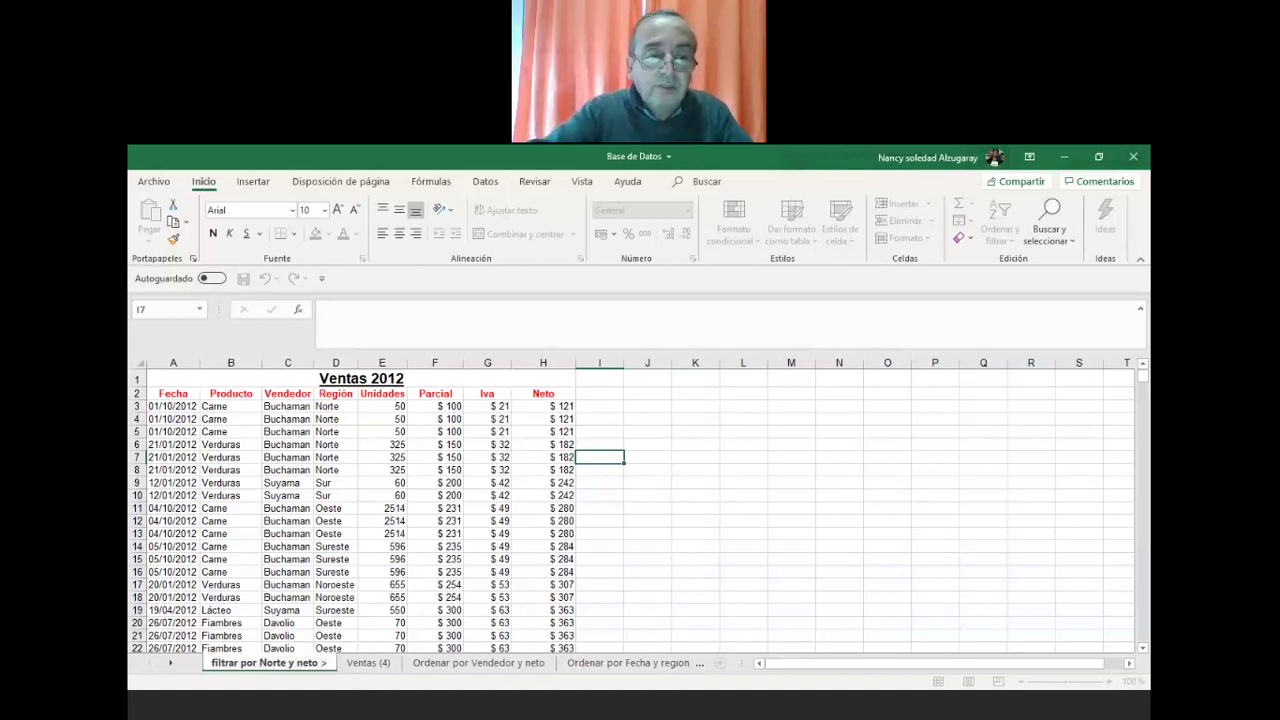
pyautogui.write('200')
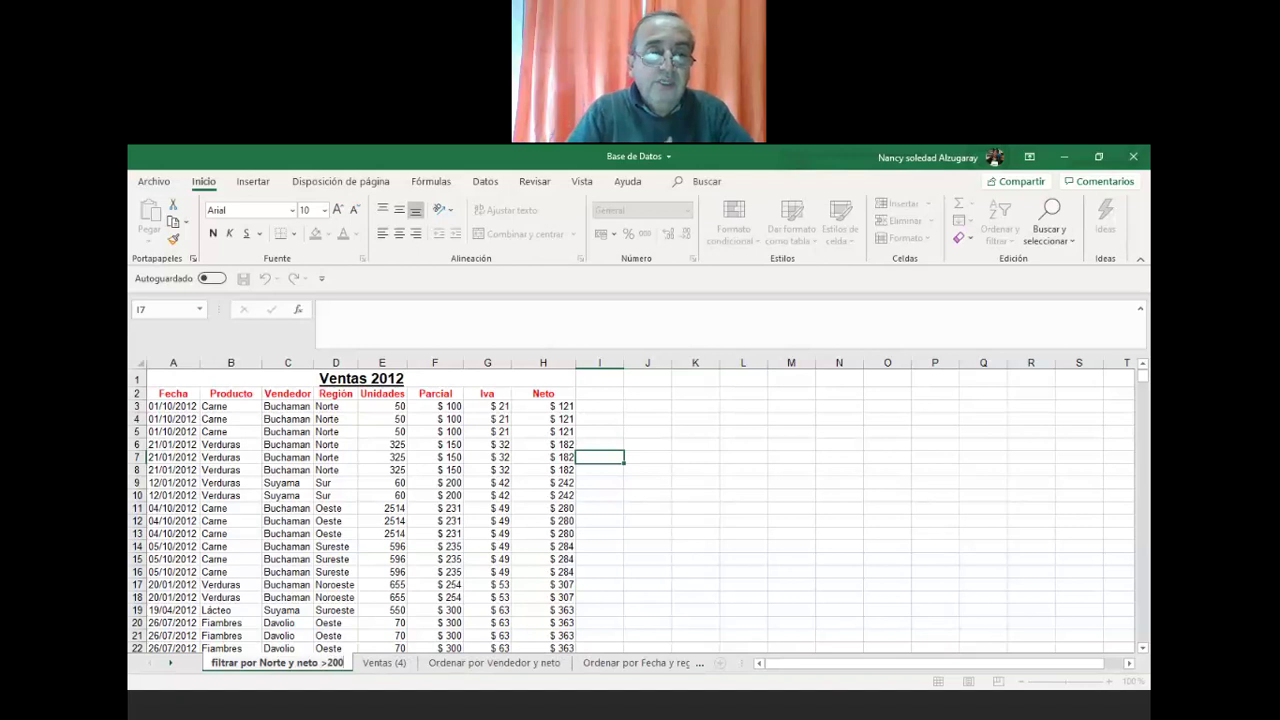
pyautogui.press('Return')
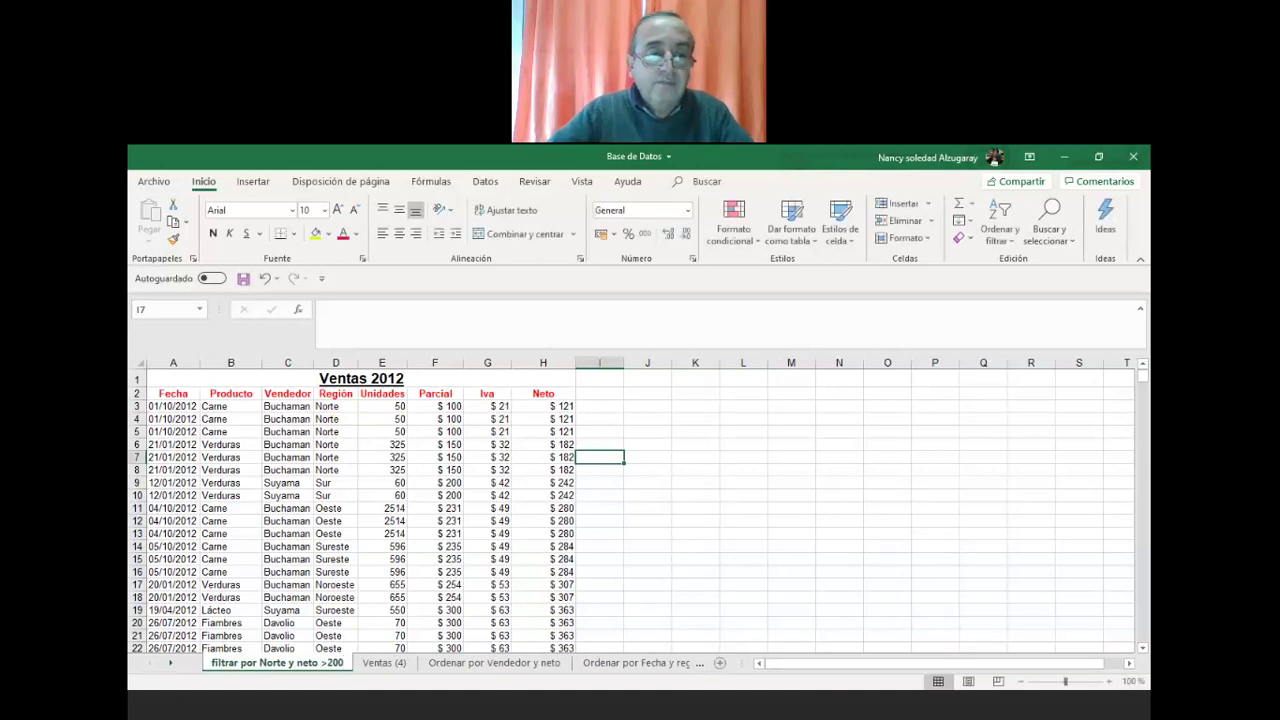
# - Rename the Ventas (4) worksheet as "Filtrar por carne y del sur"
pyautogui.click(392, 665)
pyautogui.doubleClick(390, 664)
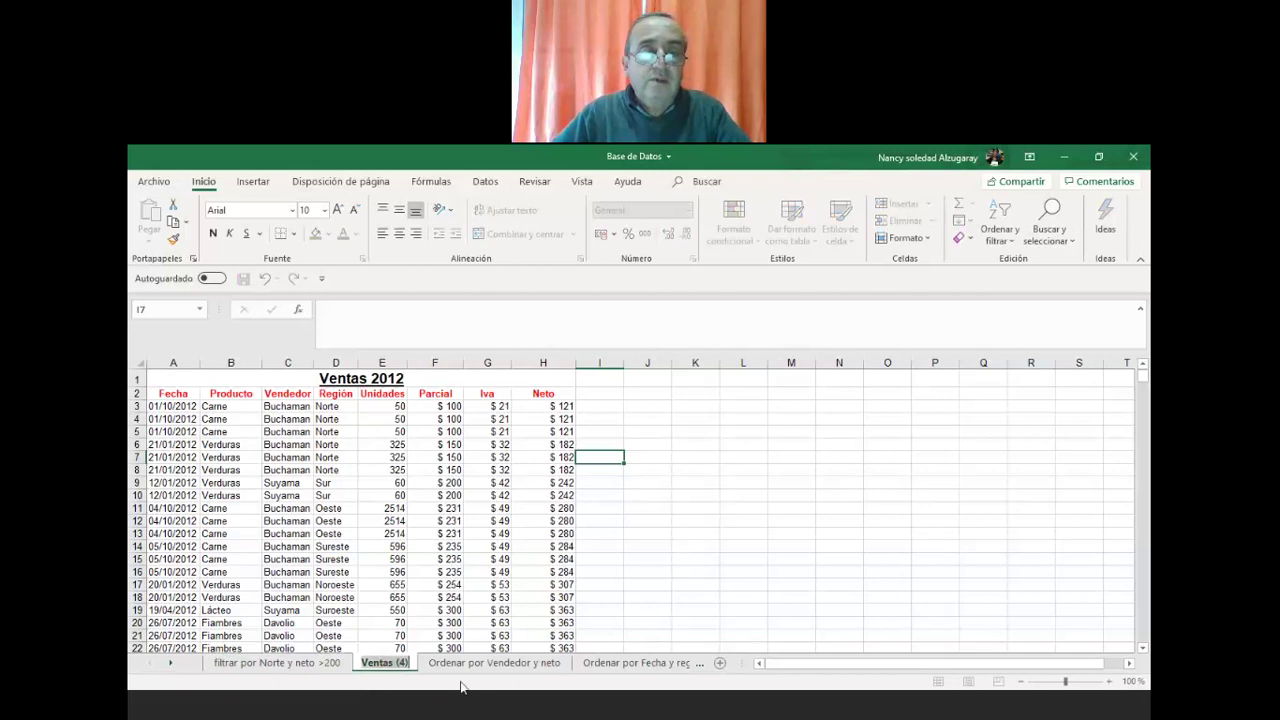
pyautogui.write('F')
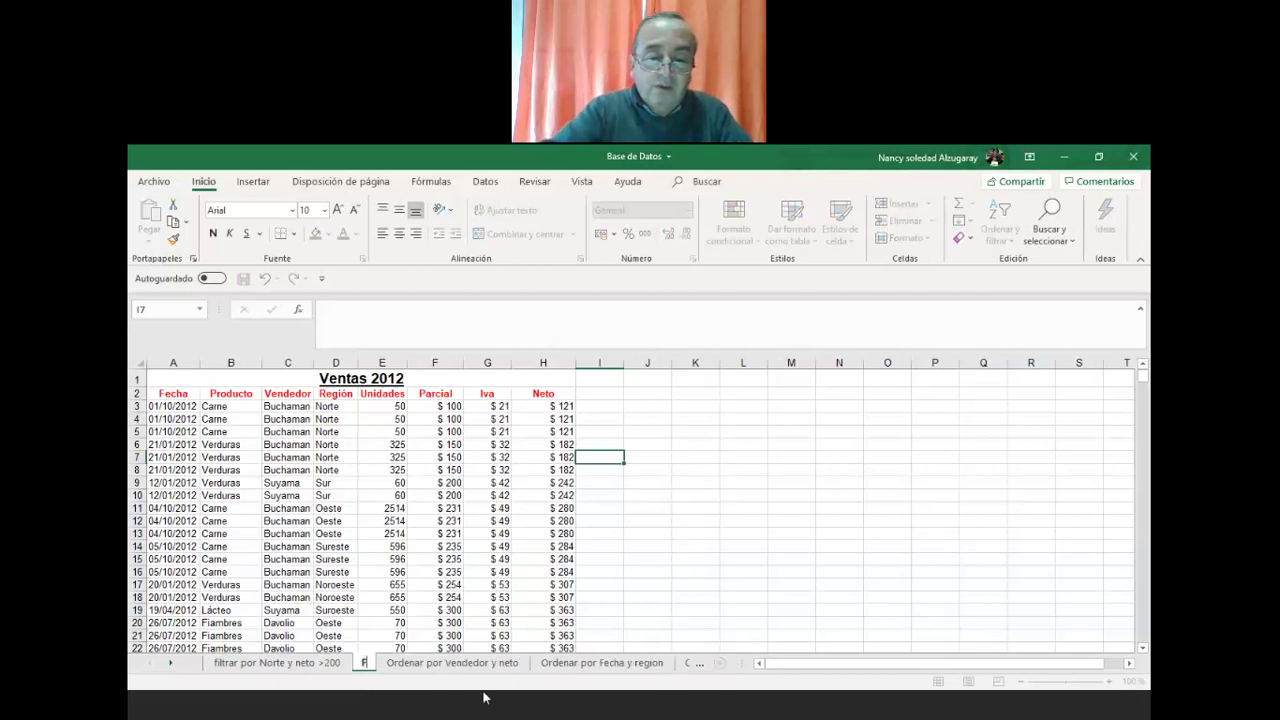
pyautogui.write('iltar-')
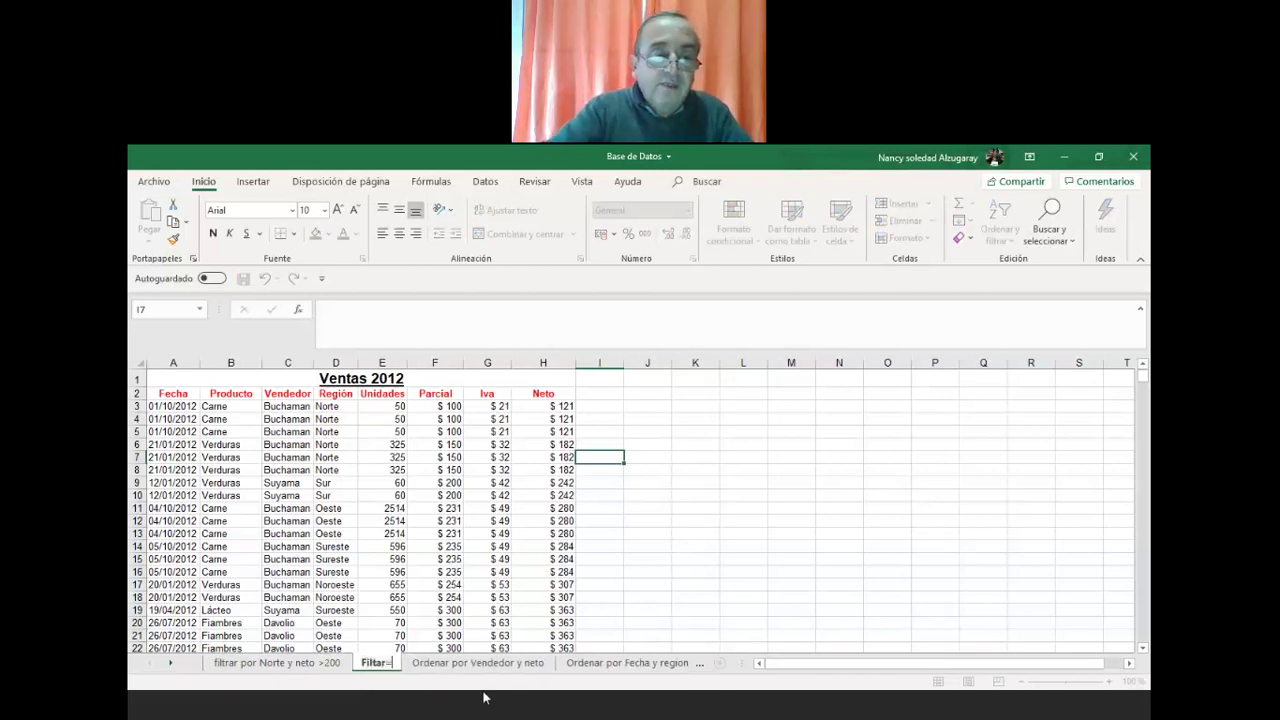
pyautogui.press('BackSpace')
pyautogui.press('BackSpace')
pyautogui.press('BackSpace')
pyautogui.write('rar por')
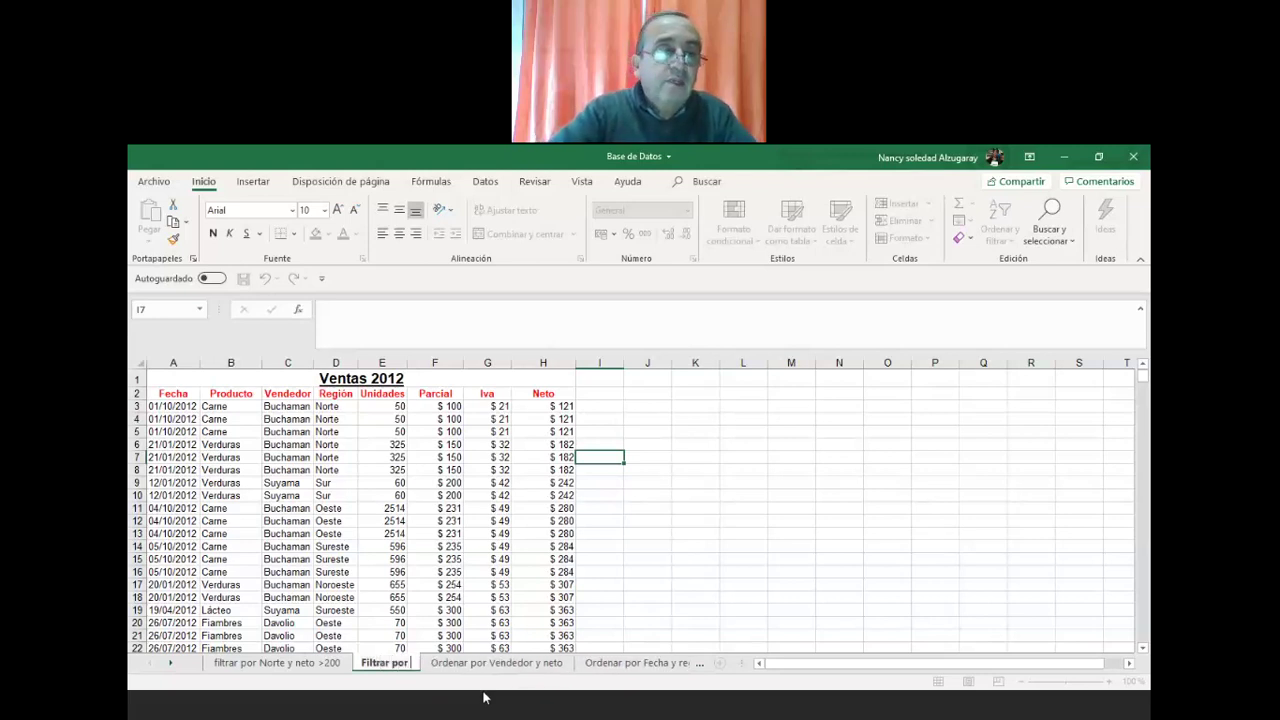
pyautogui.write(' producto')
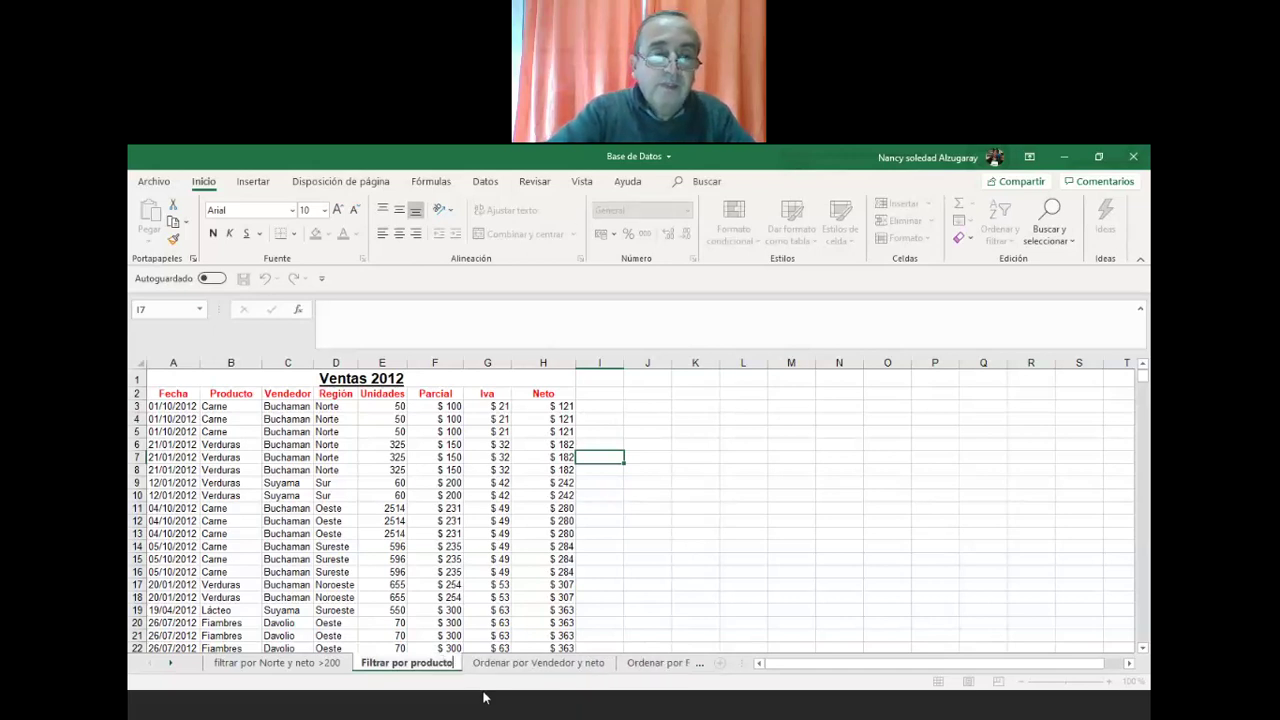
pyautogui.press('BackSpace')
pyautogui.press('BackSpace')
pyautogui.press('BackSpace')
pyautogui.press('BackSpace')
pyautogui.press('BackSpace')
pyautogui.press('BackSpace')
pyautogui.press('BackSpace')
pyautogui.press('BackSpace')
pyautogui.press('BackSpace')
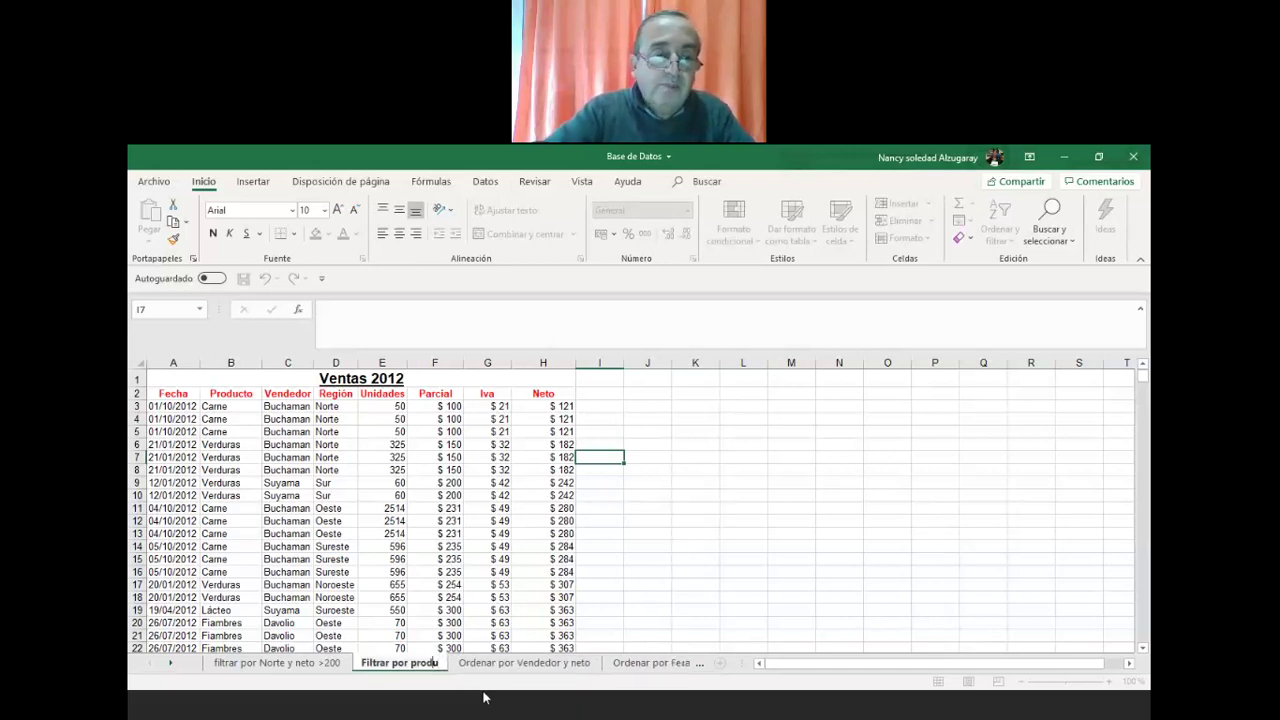
pyautogui.write('c')
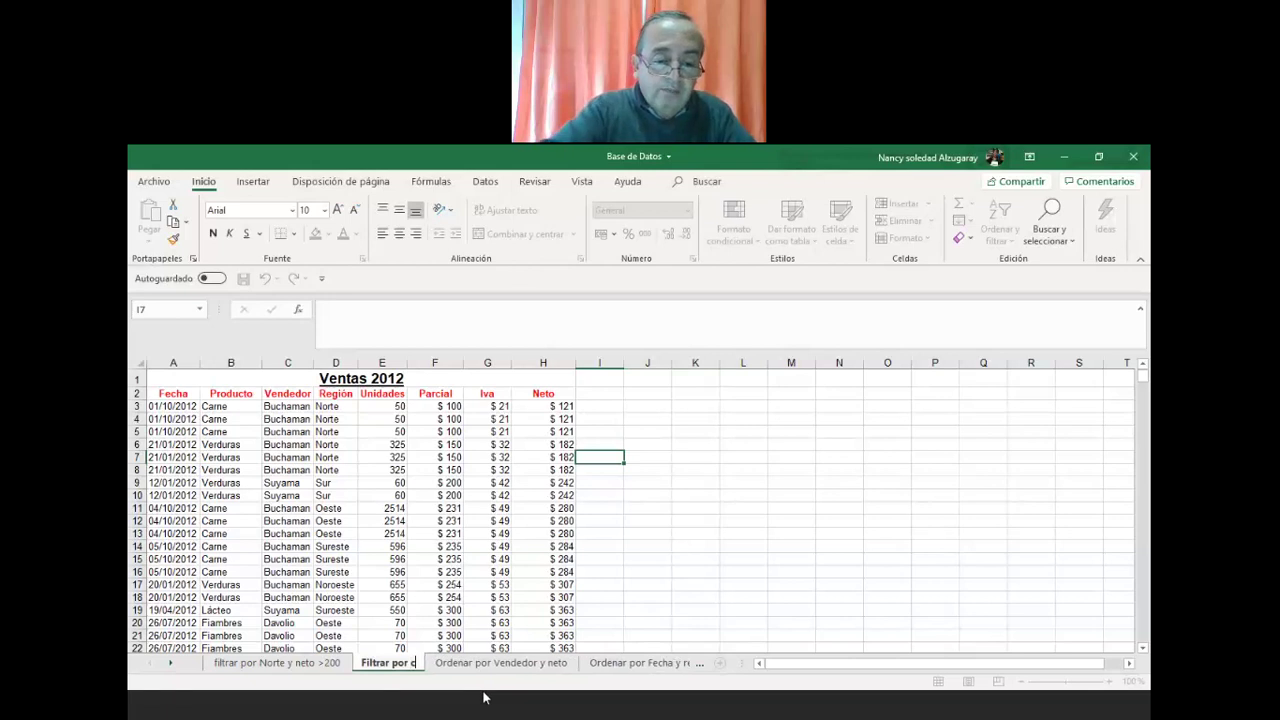
pyautogui.write('arne y')
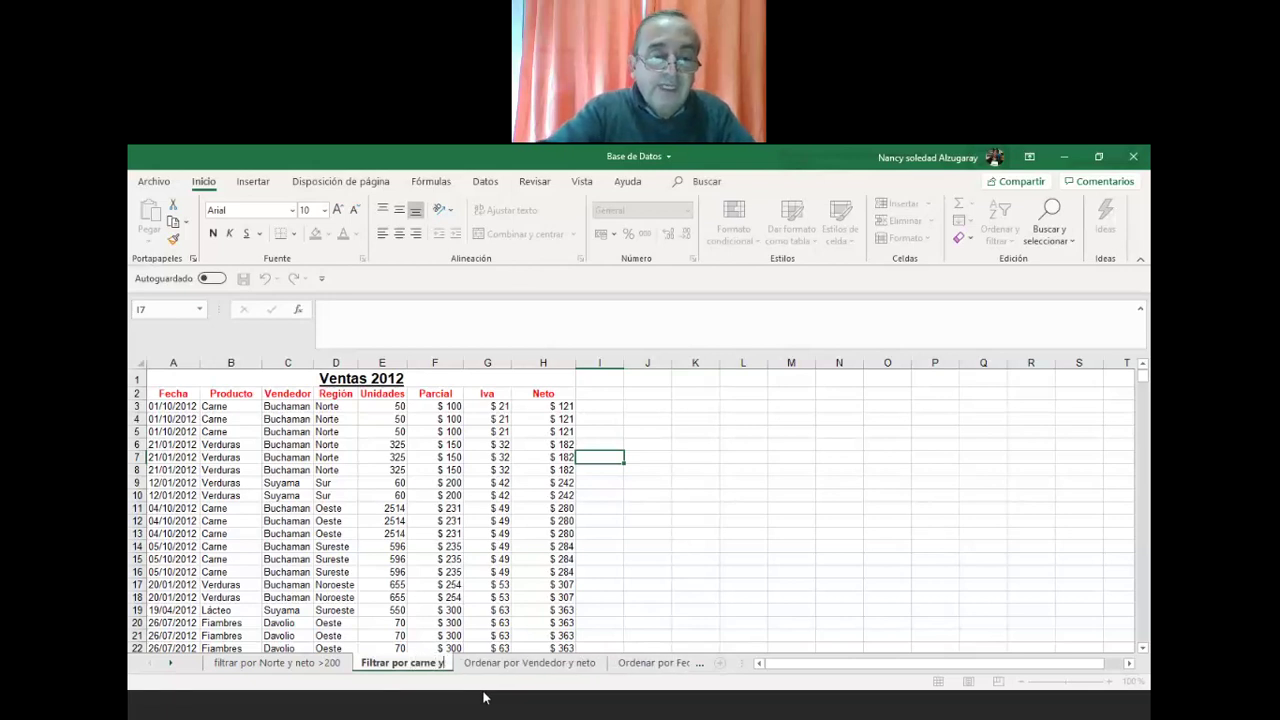
pyautogui.write(' de')
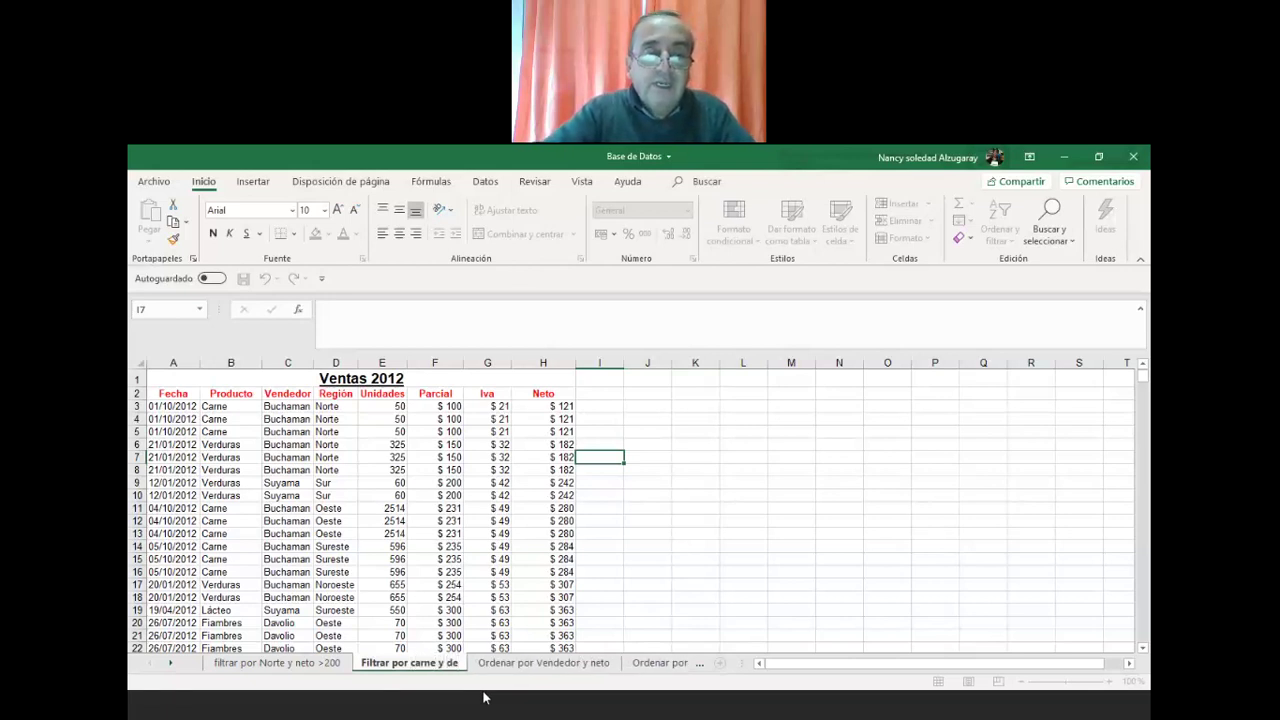
pyautogui.write('l sur')
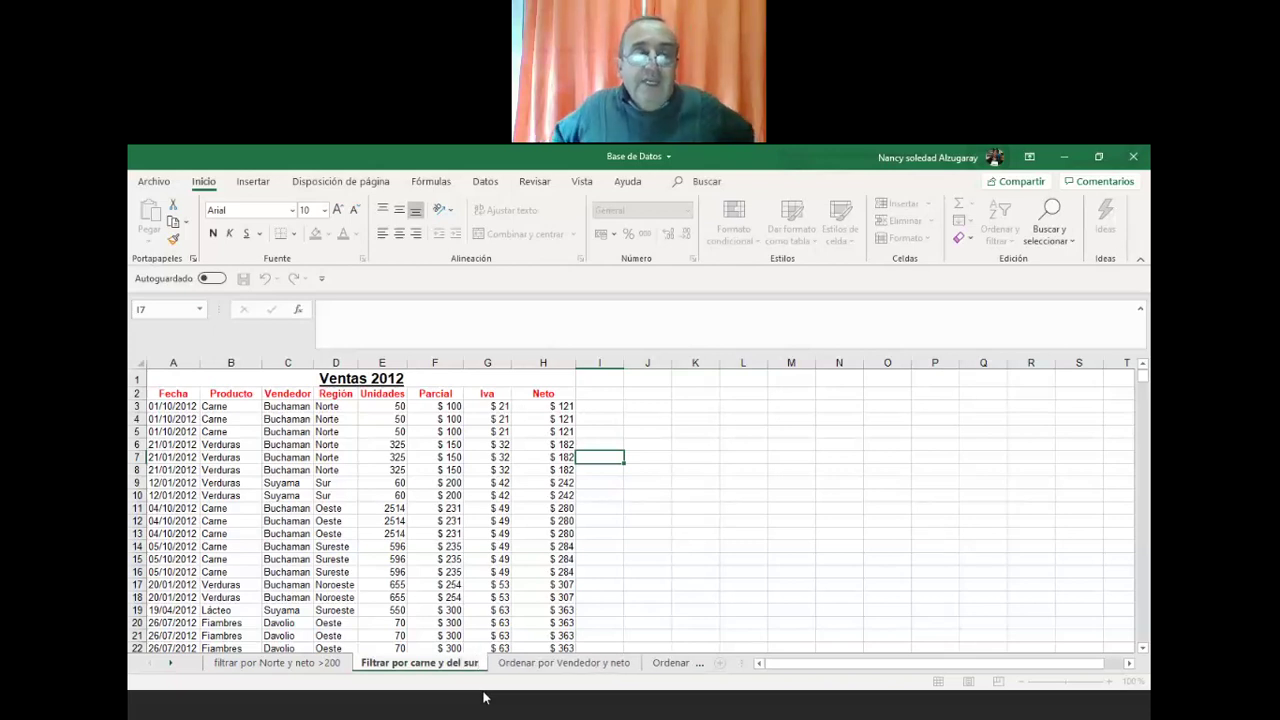
pyautogui.press('Return')
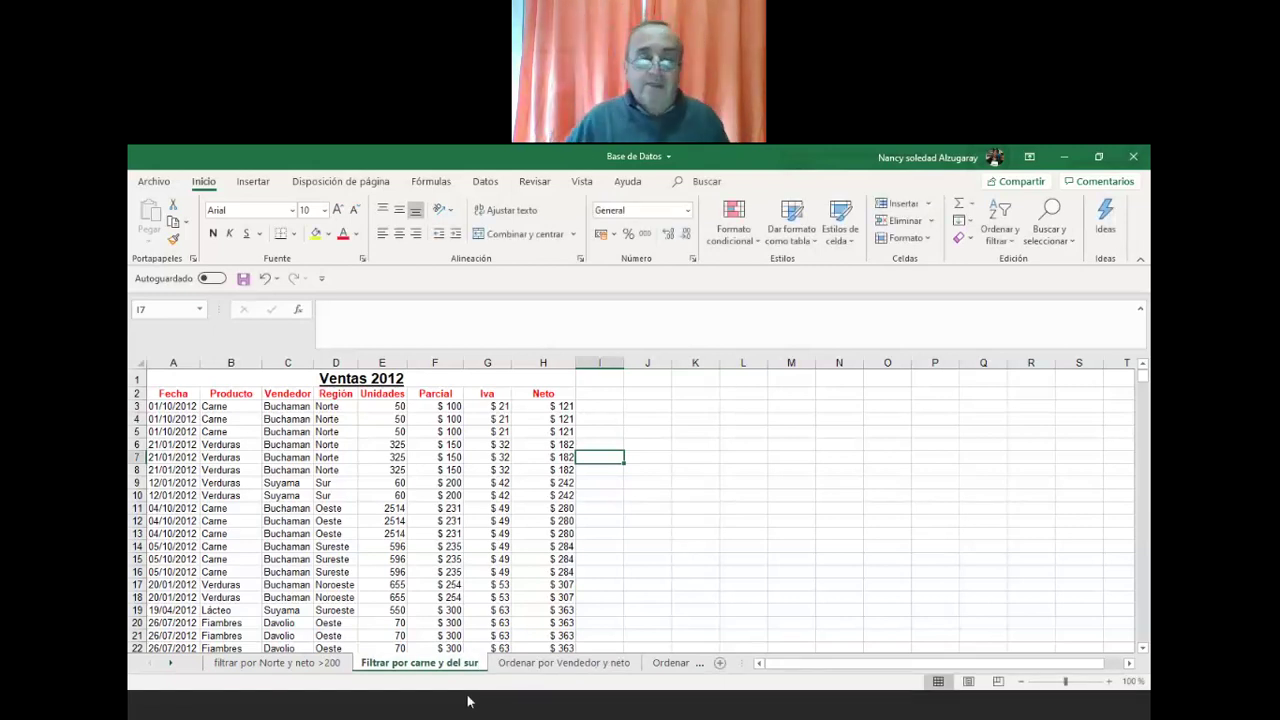
# - Look through the renamed worksheets and their names, finishing on the Original sheet
pyautogui.click(170, 663)
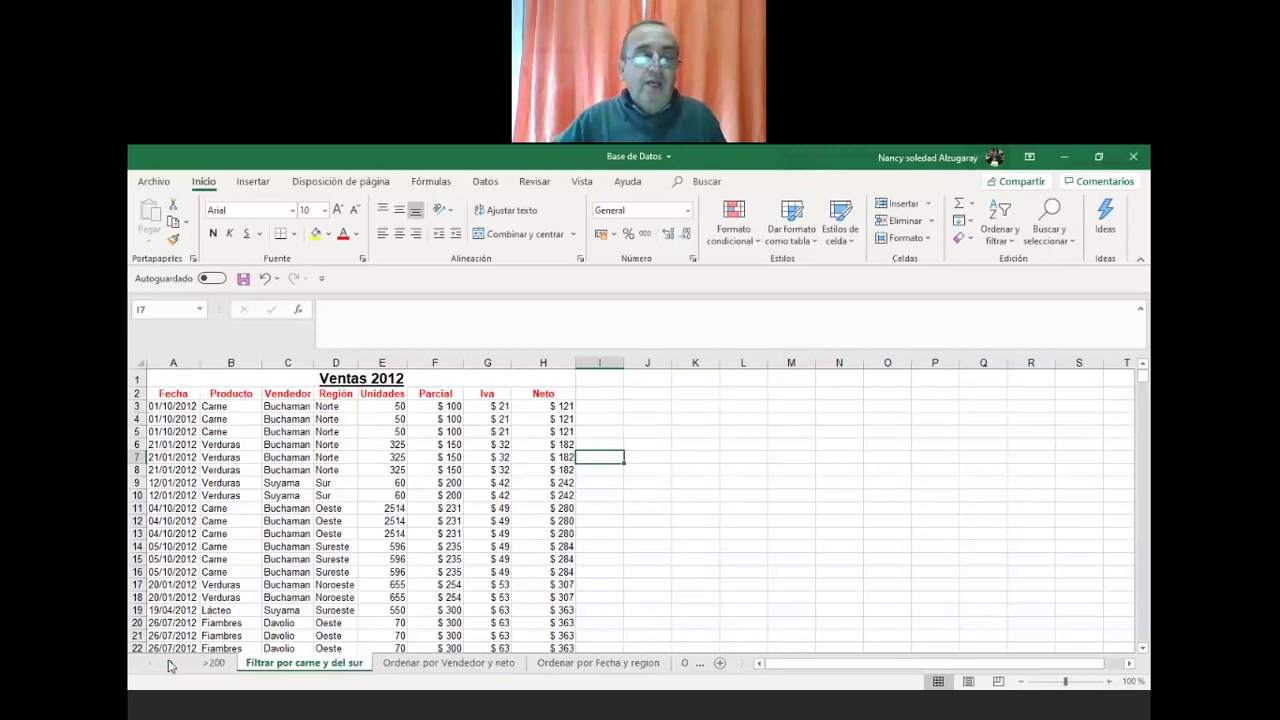
pyautogui.click(668, 667)
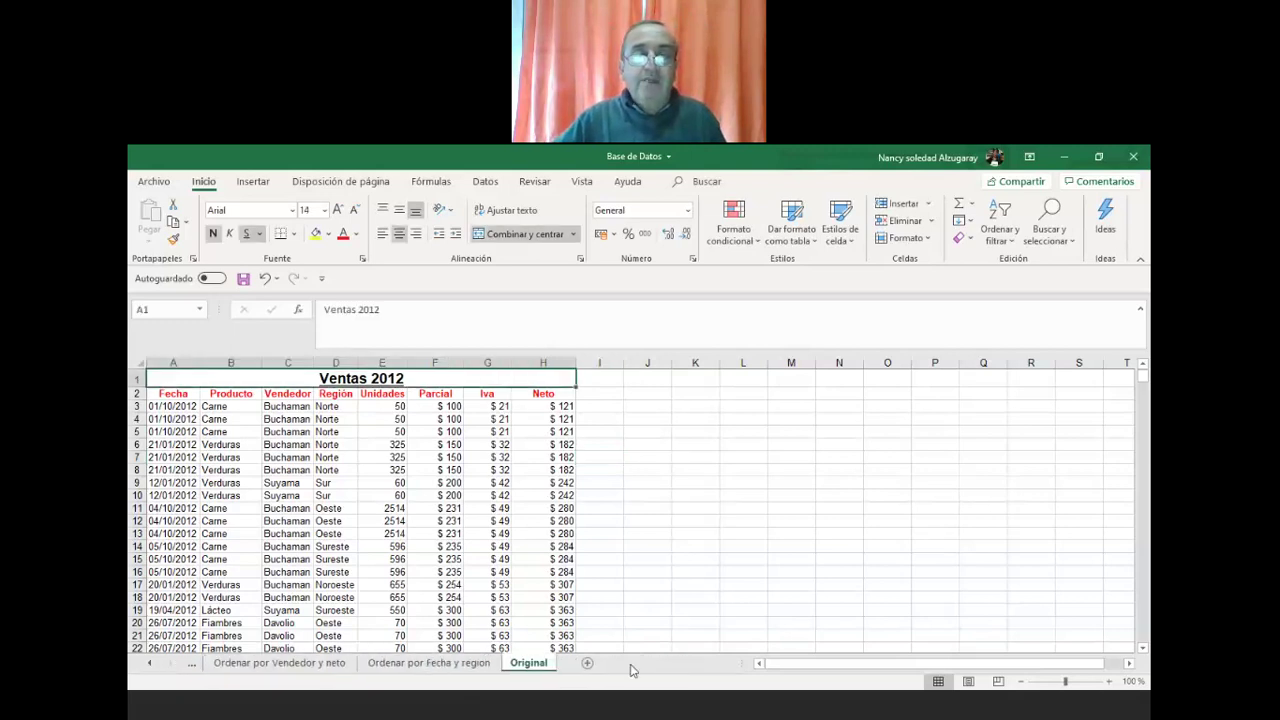
pyautogui.click(455, 666)
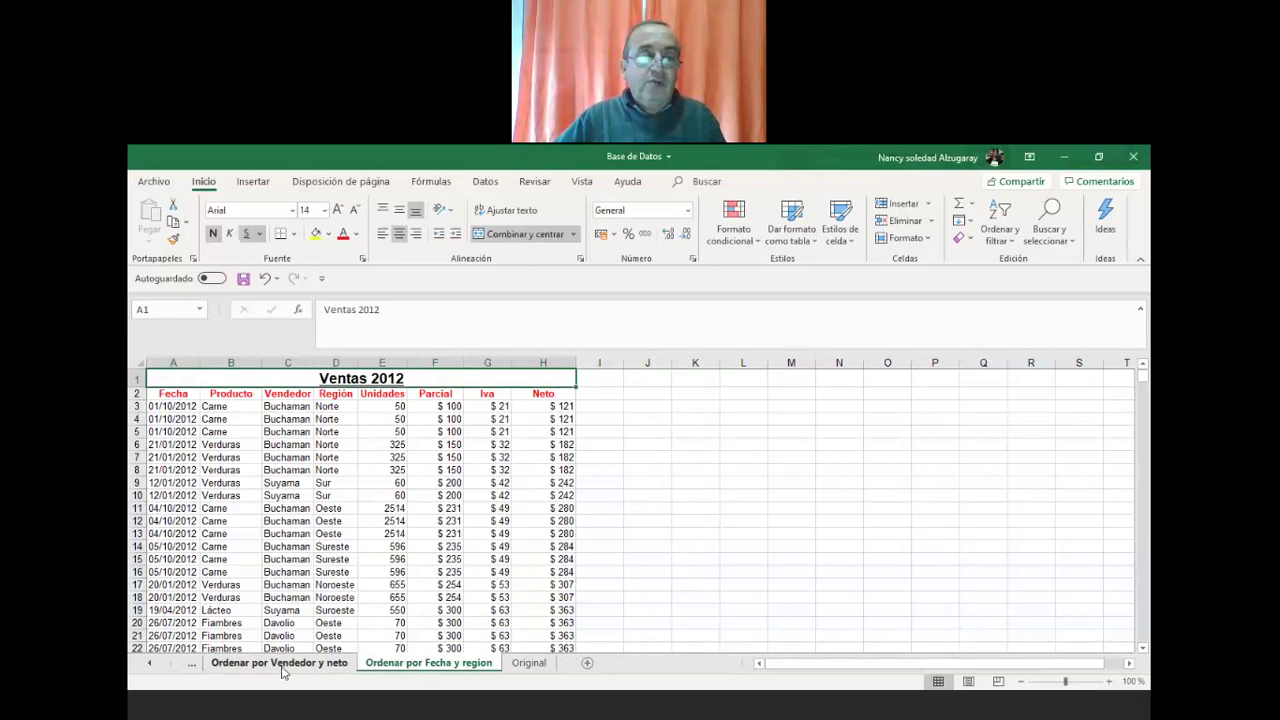
pyautogui.click(191, 664)
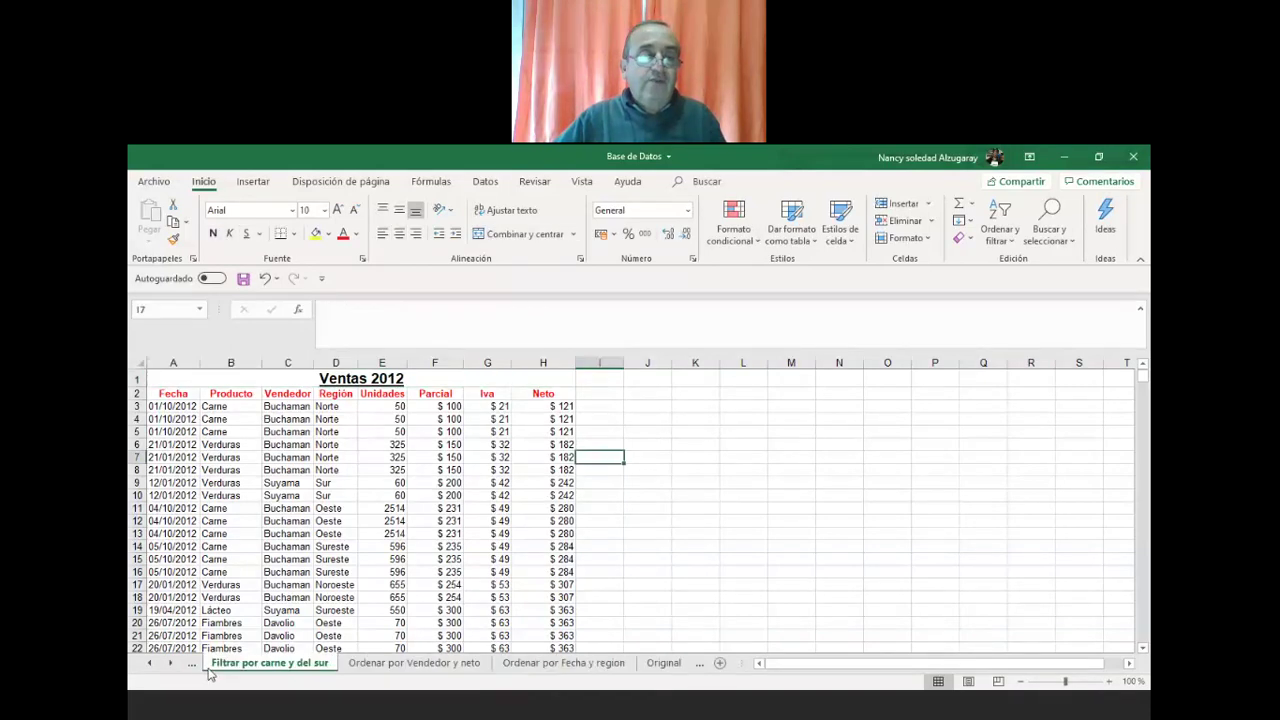
pyautogui.click(191, 668)
pyautogui.click(450, 668)
pyautogui.click(571, 670)
pyautogui.click(663, 670)
pyautogui.click(663, 670)
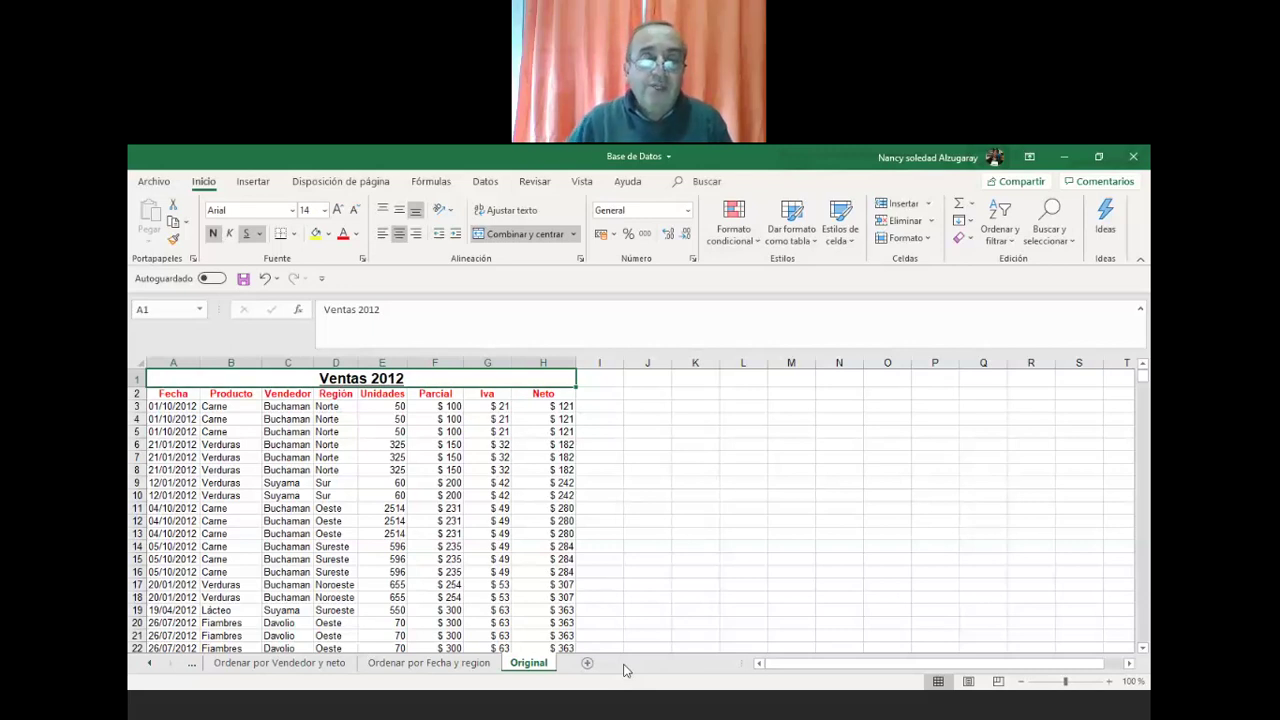
# - On the "Ordenar por Fecha y region" worksheet, open the custom sort settings for the sales table from a Fecha cell
pyautogui.click(436, 667)
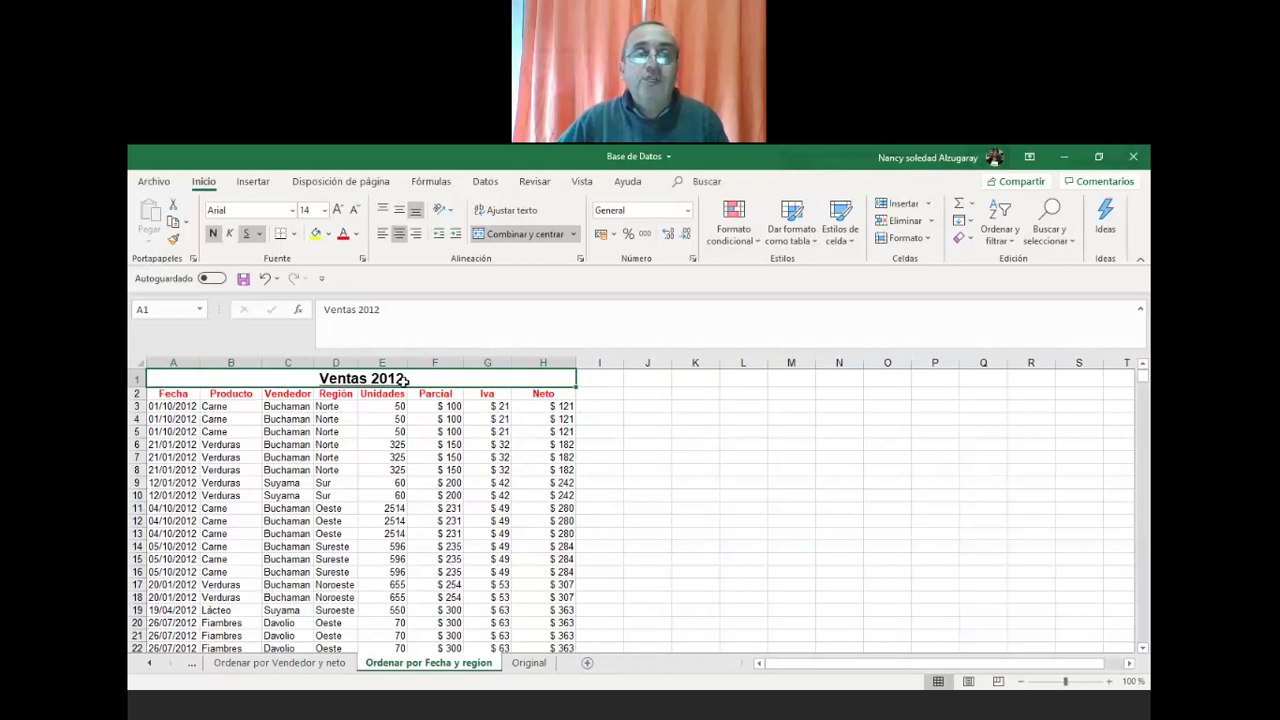
pyautogui.click(177, 457)
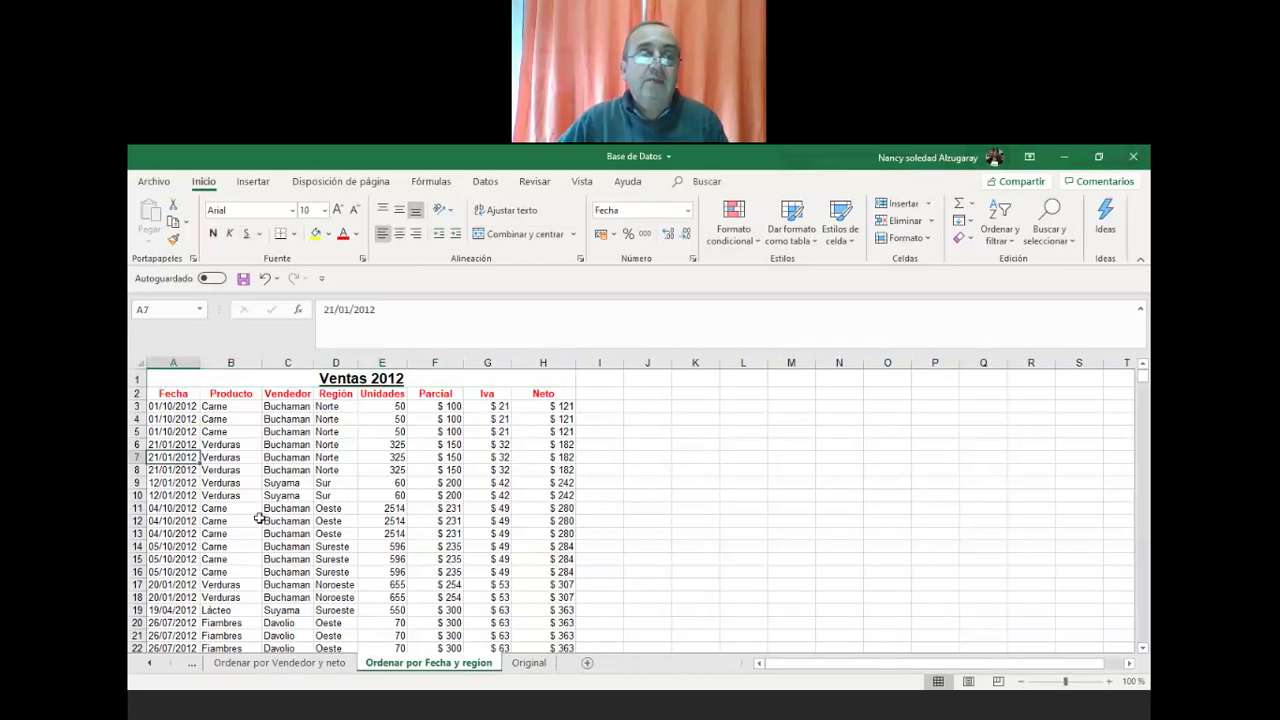
pyautogui.moveTo(259, 517); pyautogui.dragTo(430, 536)
pyautogui.click(253, 467)
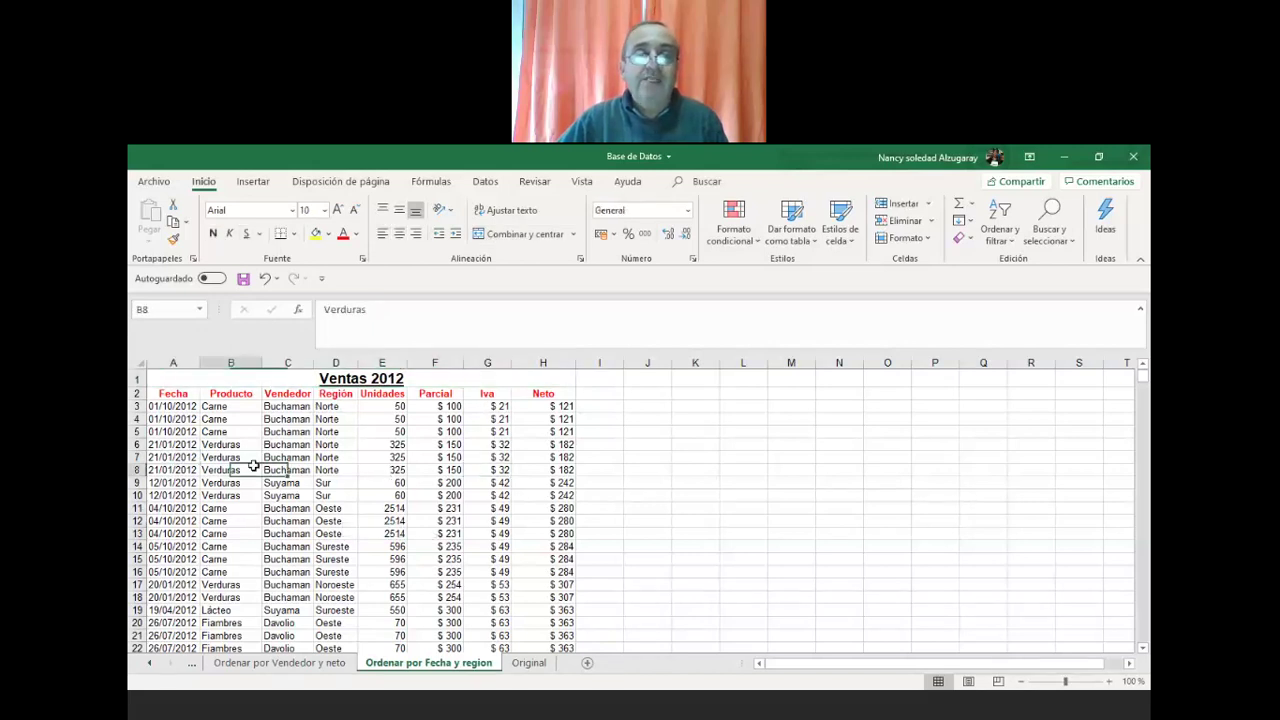
pyautogui.click(232, 534)
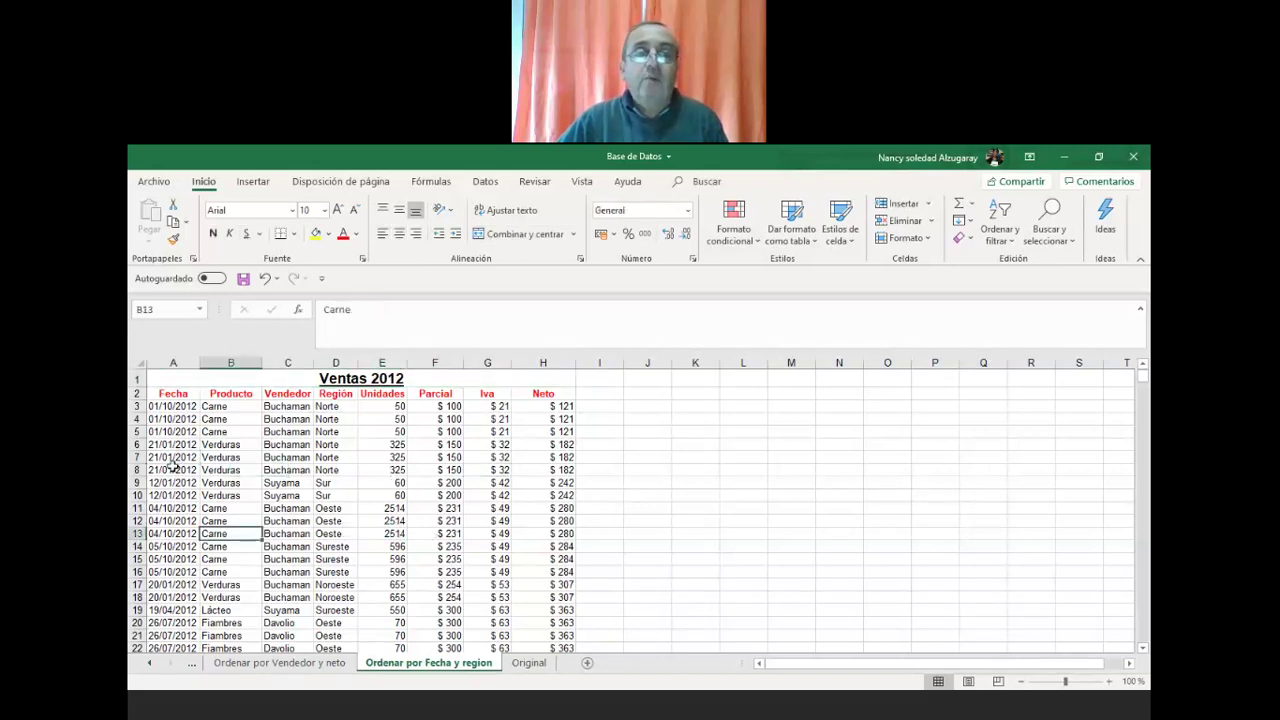
pyautogui.click(172, 468)
pyautogui.click(486, 182)
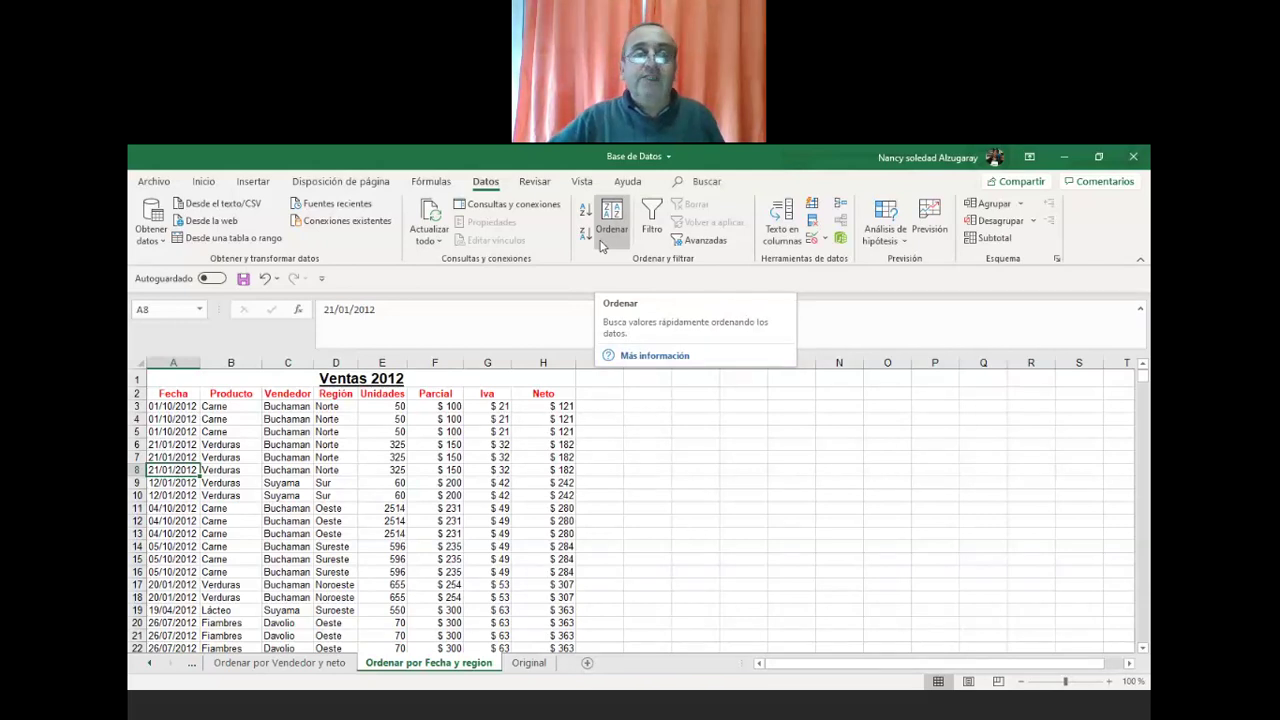
pyautogui.click(626, 222)
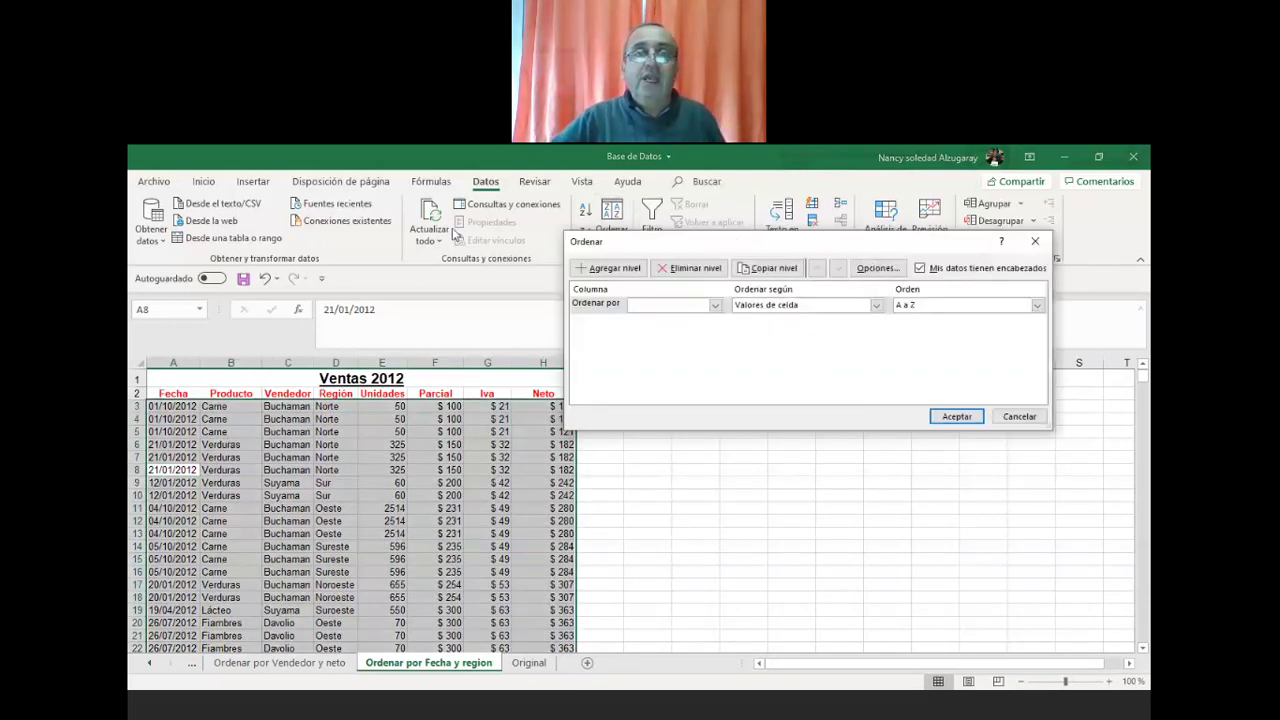
pyautogui.moveTo(640, 241); pyautogui.dragTo(361, 201)
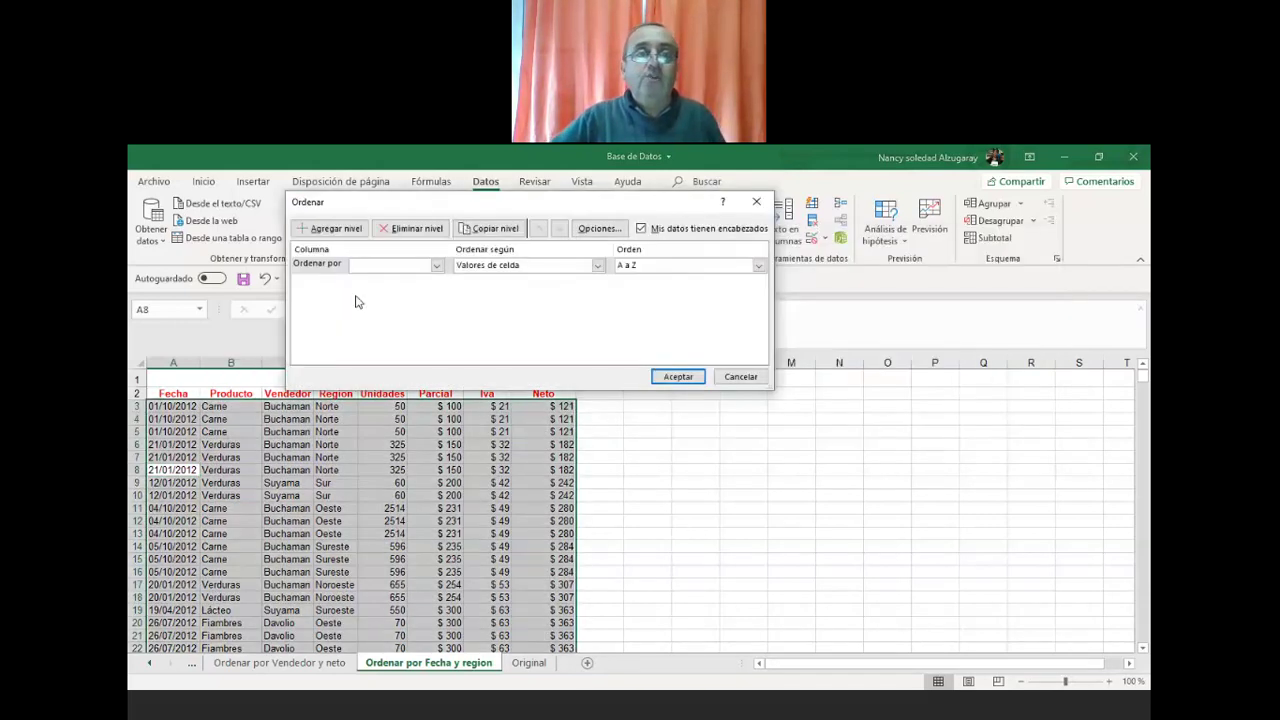
# - Set the first sort level to the Fecha column by cell values, ordered "De más recientes a más antiguos"
pyautogui.click(436, 266)
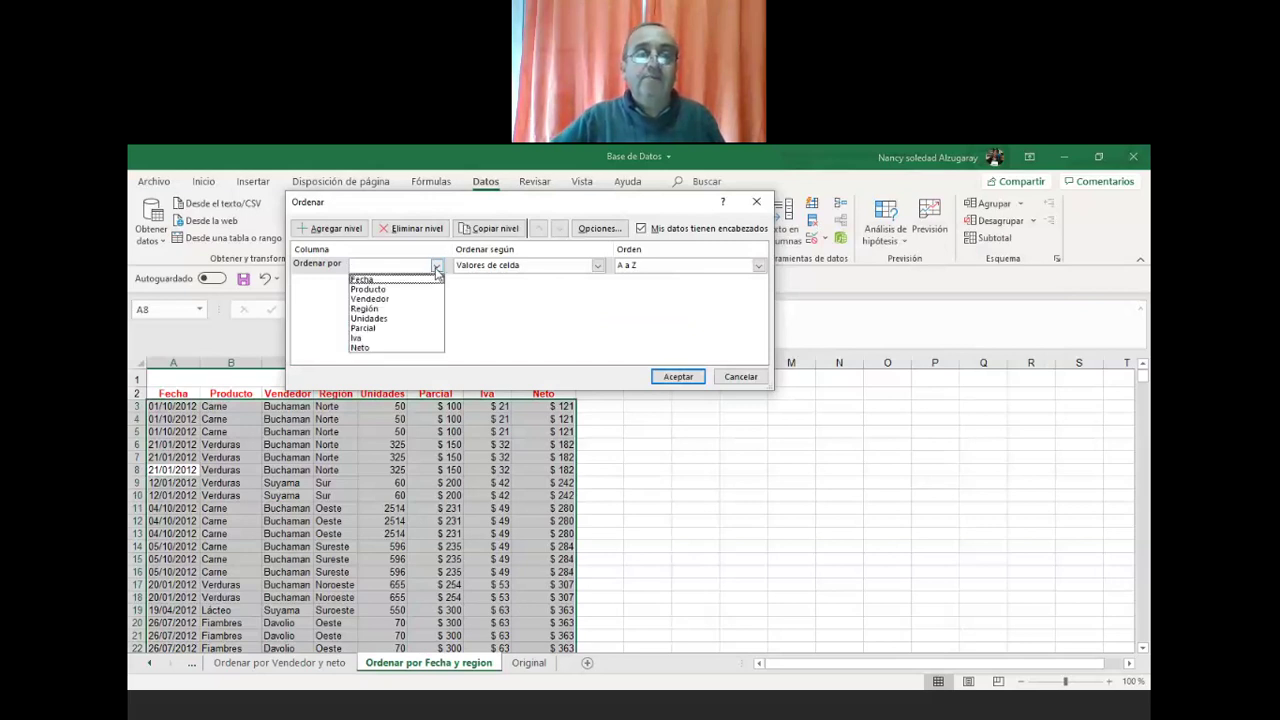
pyautogui.click(383, 280)
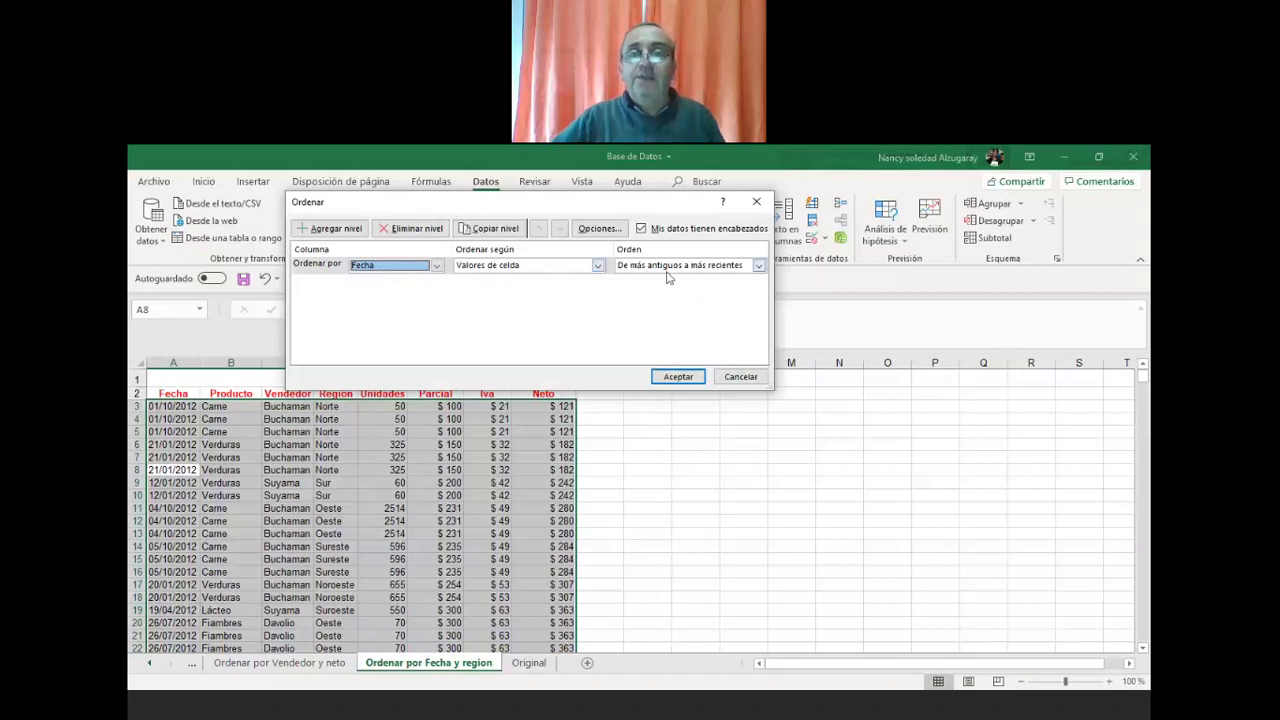
pyautogui.click(759, 267)
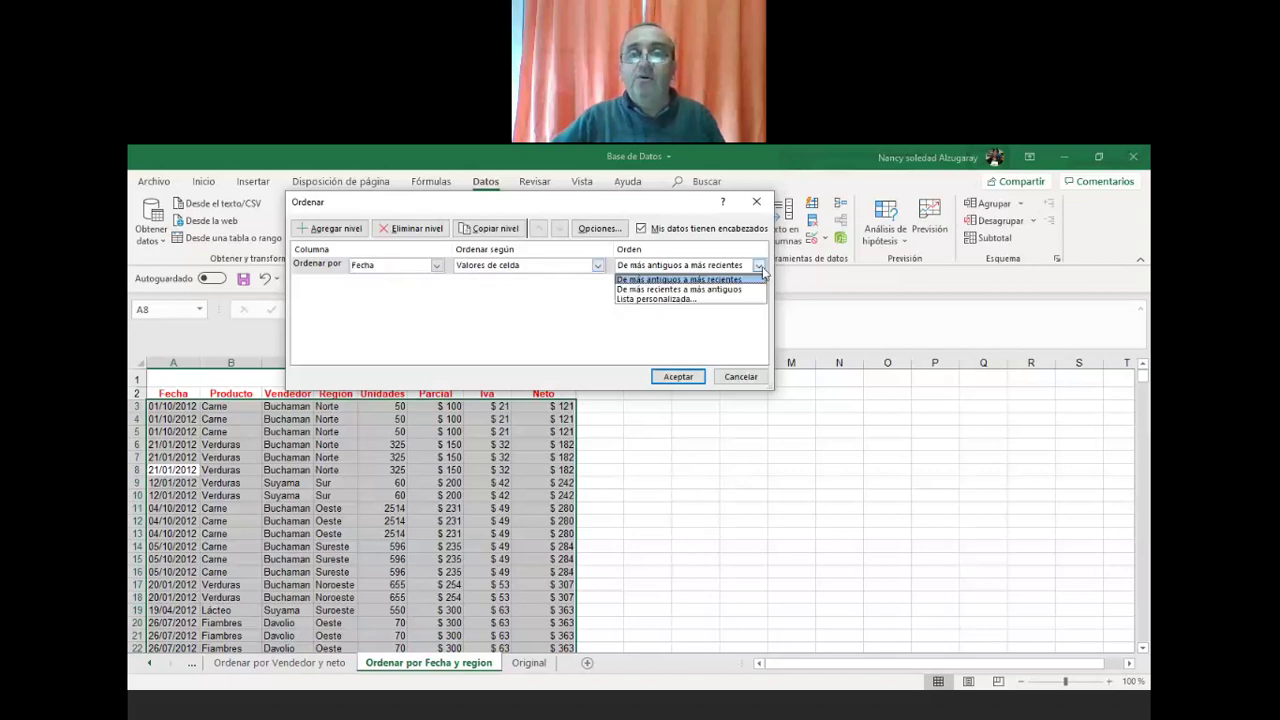
pyautogui.click(664, 290)
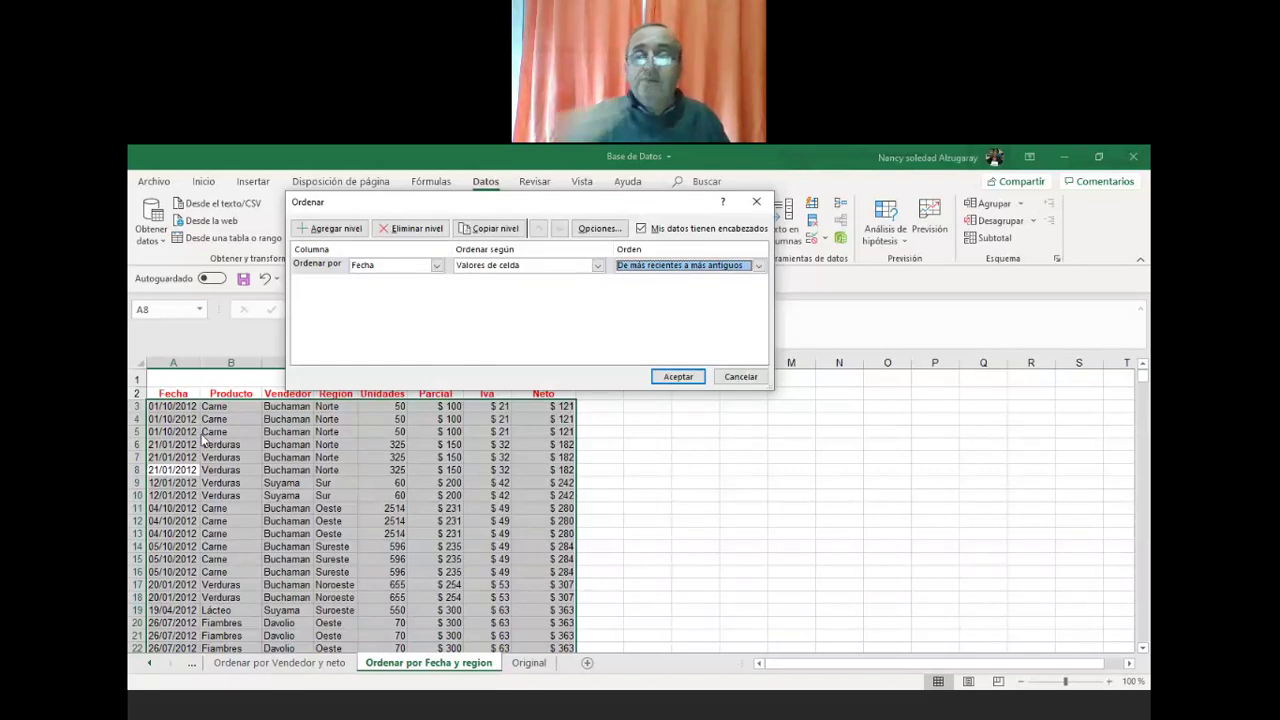
# - Add a second sort level on Región ordered A a Z and apply the sort to the table
pyautogui.click(349, 229)
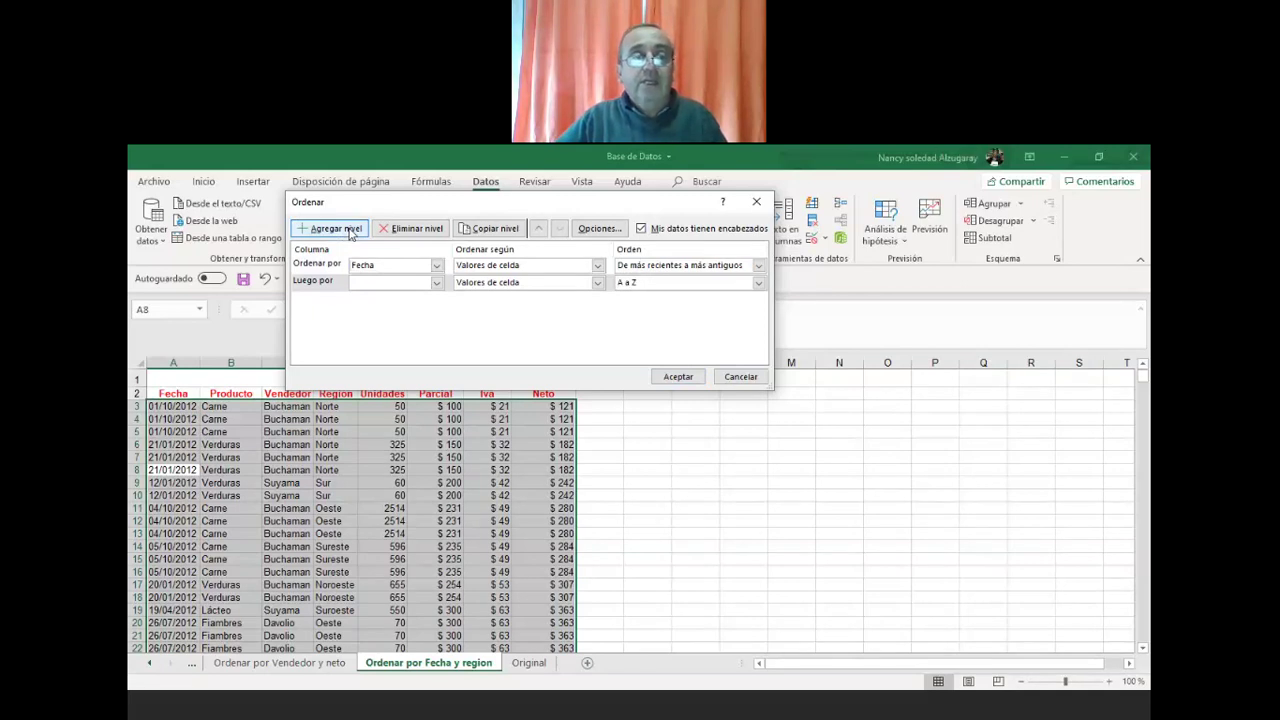
pyautogui.click(436, 283)
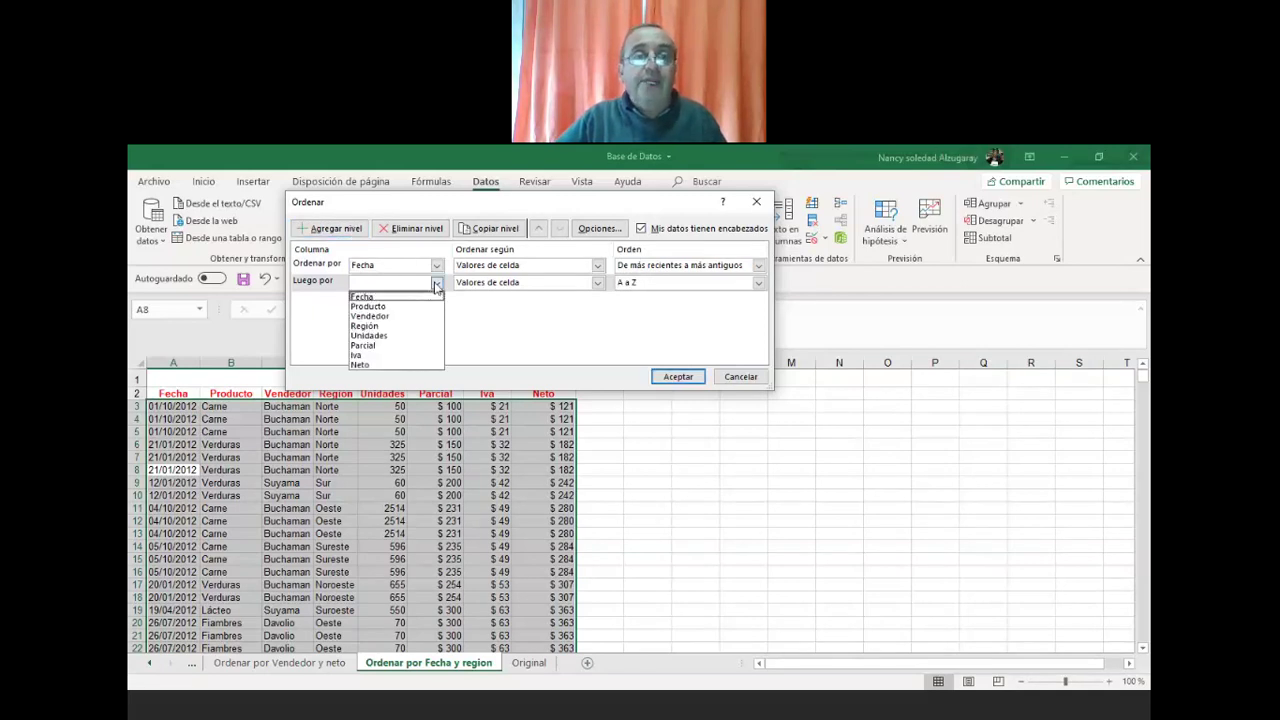
pyautogui.click(379, 327)
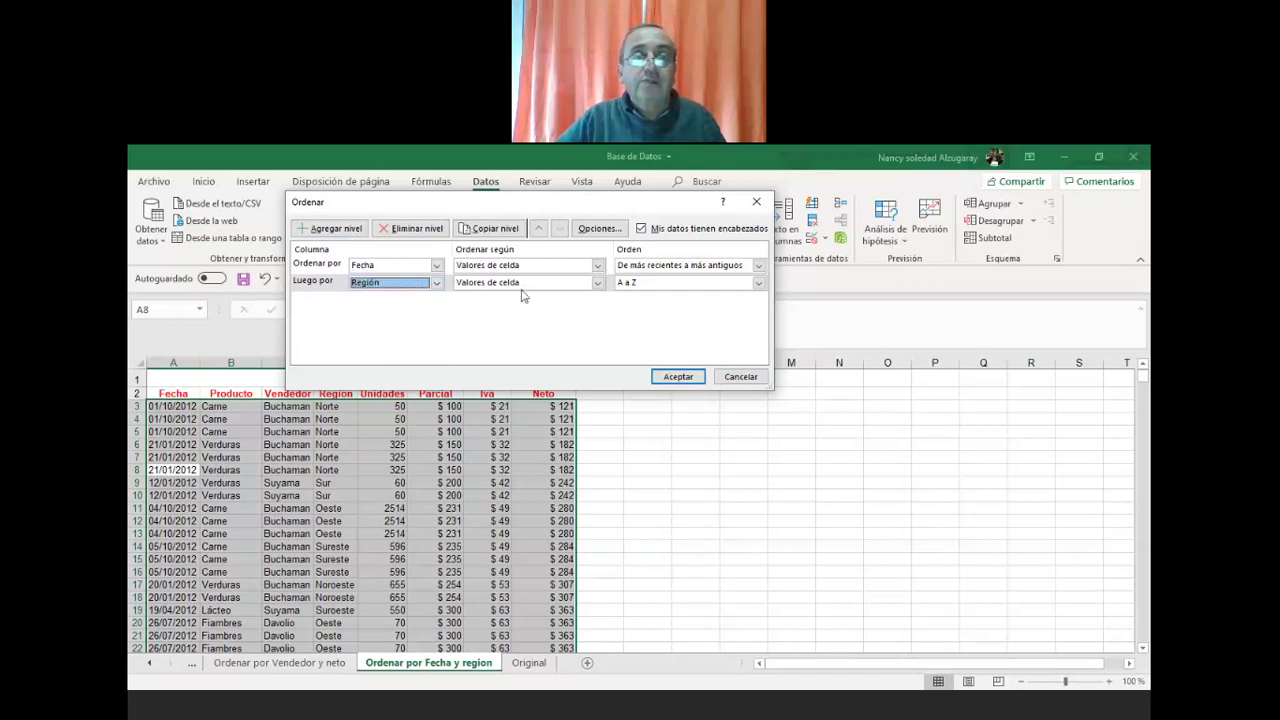
pyautogui.click(731, 287)
pyautogui.click(731, 295)
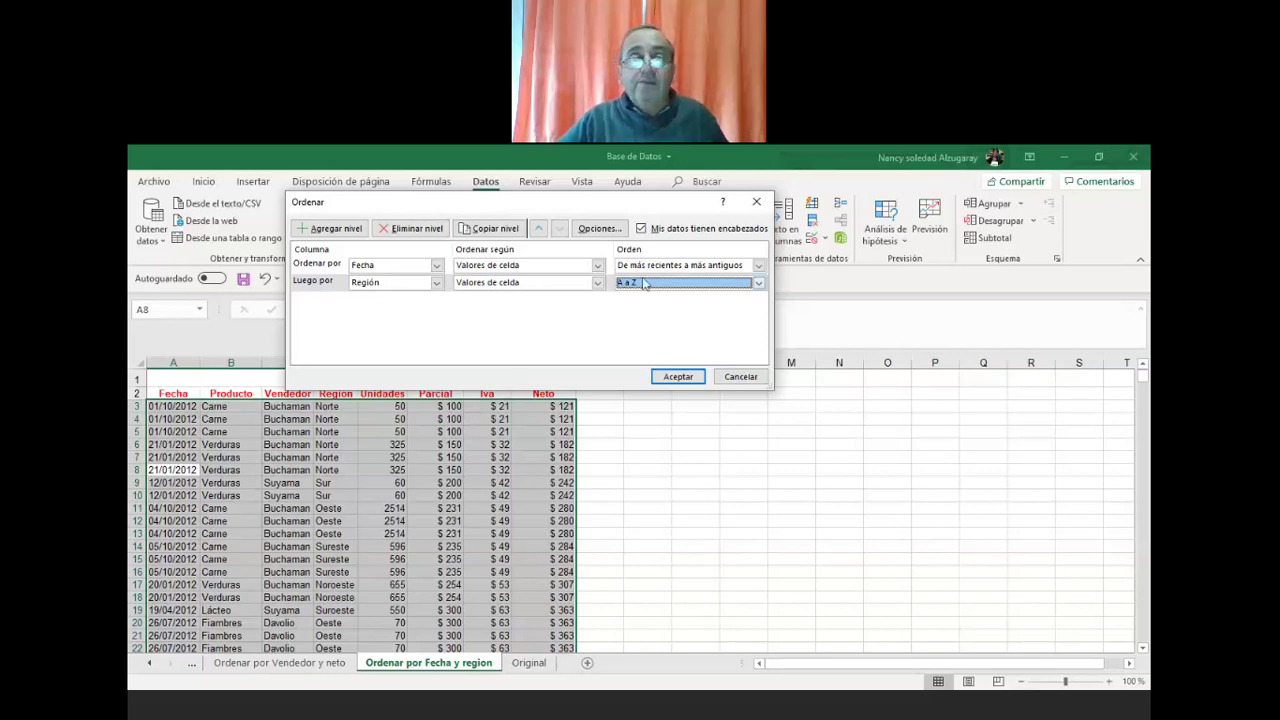
pyautogui.click(679, 377)
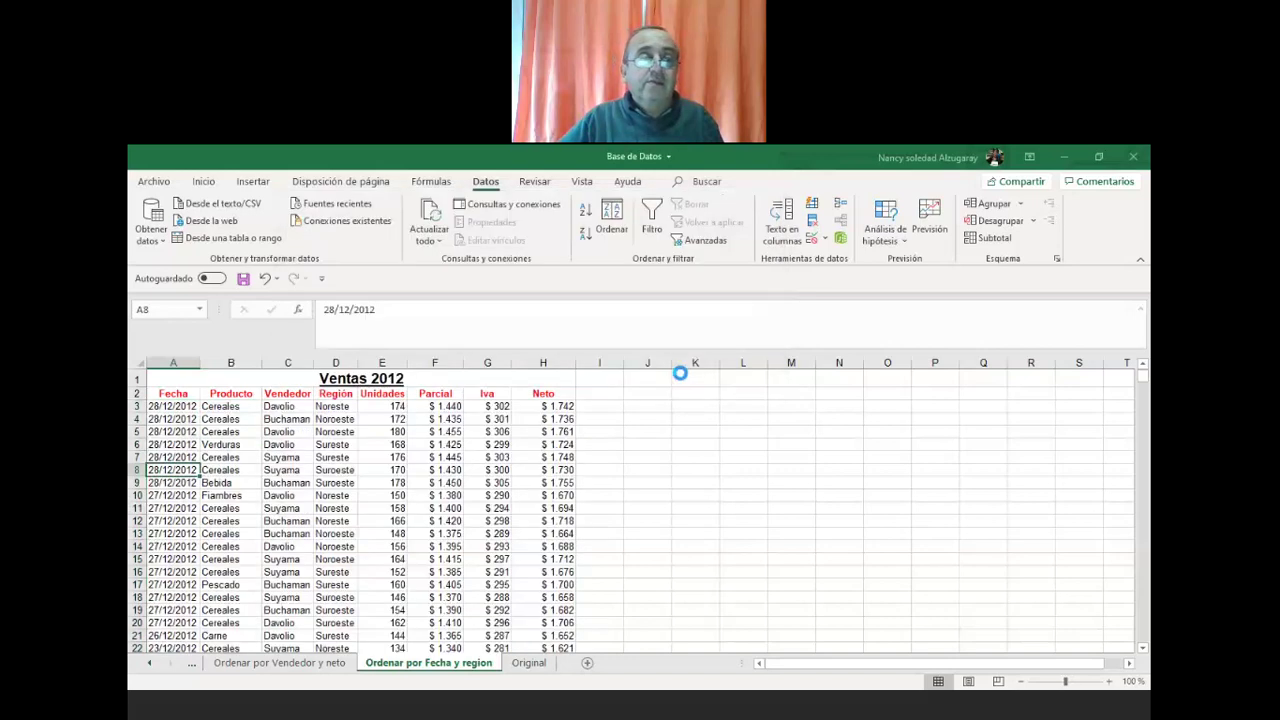
# - Examine the date and region order in the first sorted rows, A3:H9
pyautogui.click(165, 407)
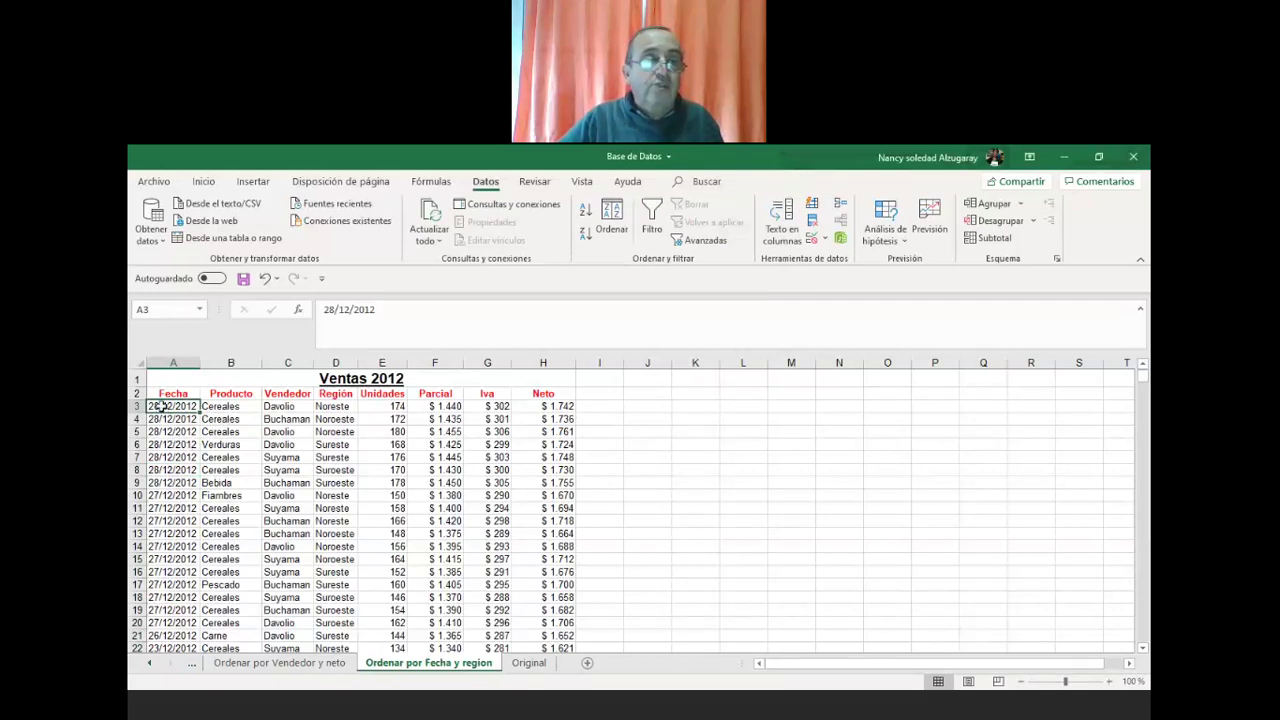
pyautogui.moveTo(160, 405)
pyautogui.mouseDown()
pyautogui.moveTo(205, 482)
pyautogui.moveTo(553, 482)
pyautogui.mouseUp()
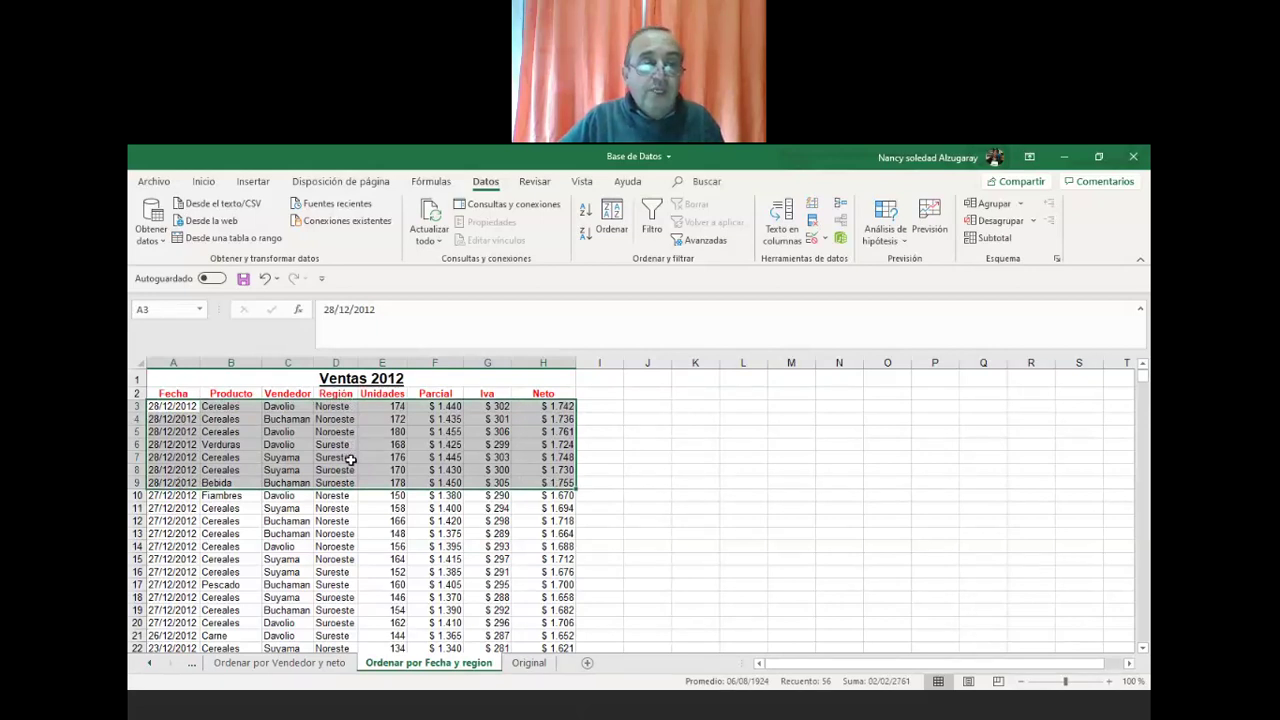
pyautogui.click(171, 409)
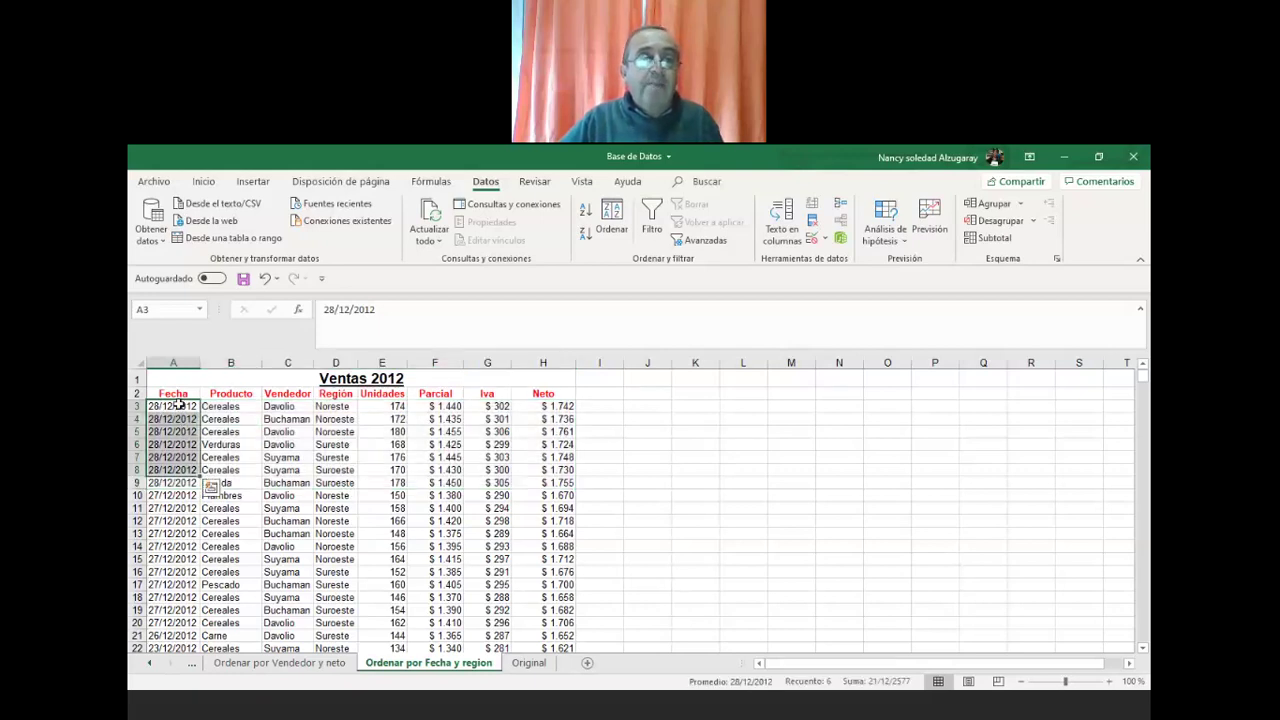
# - Highlight the complete records of the most recent date and review their region order
pyautogui.moveTo(175, 406); pyautogui.dragTo(540, 486)
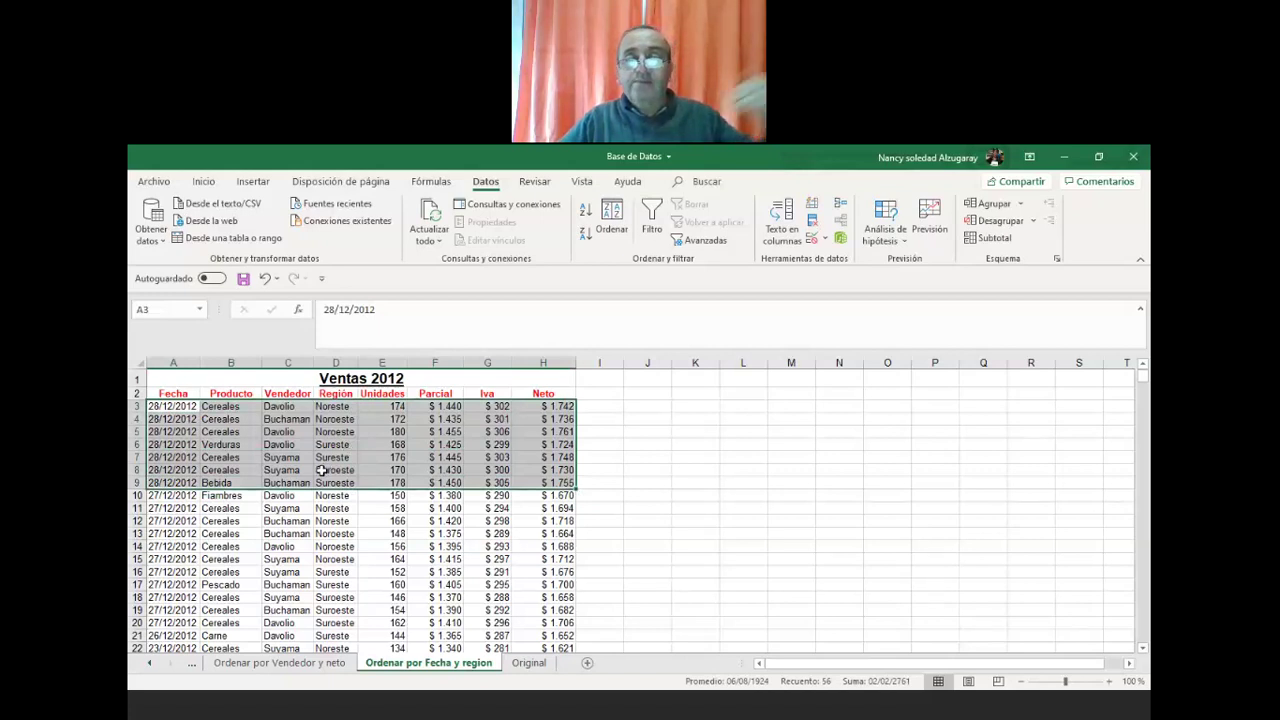
pyautogui.scroll(-1, 323, 478)
pyautogui.scroll(1, 171, 409)
pyautogui.click(171, 407)
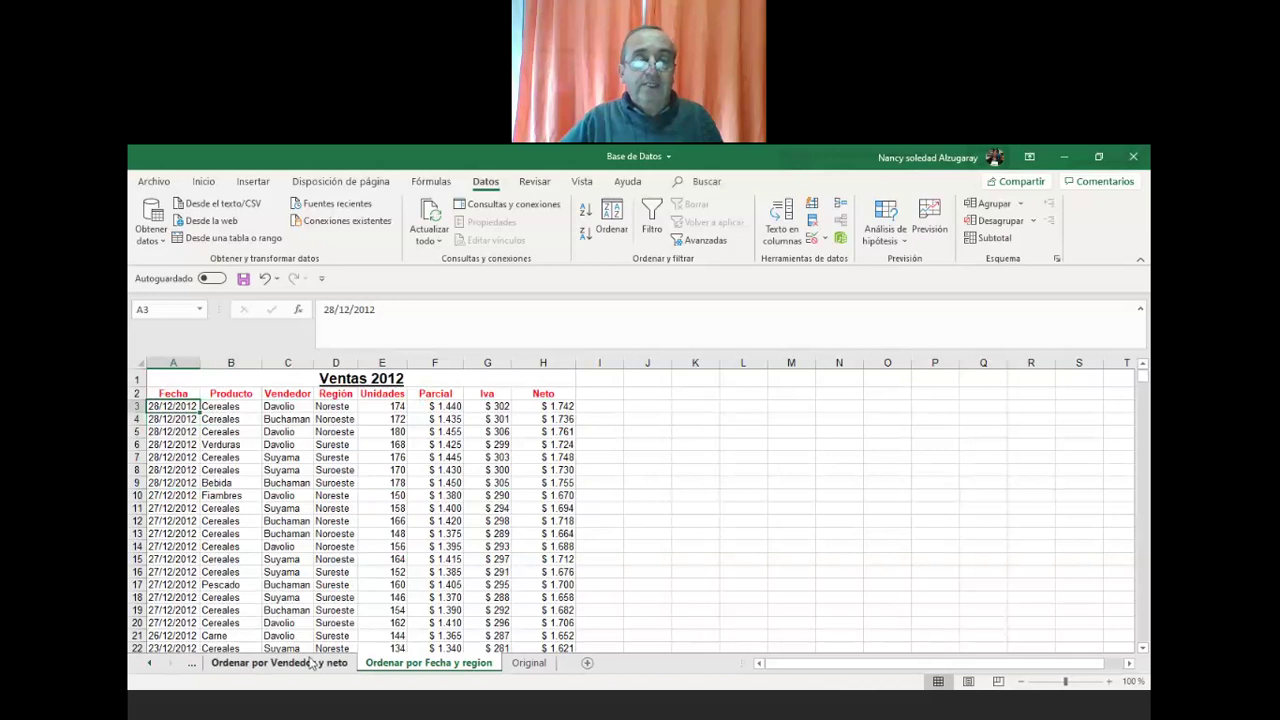
# - On the "Ordenar por Vendedor y neto" worksheet, start a custom sort with Vendedor as the first level by cell values, A a Z
pyautogui.click(276, 664)
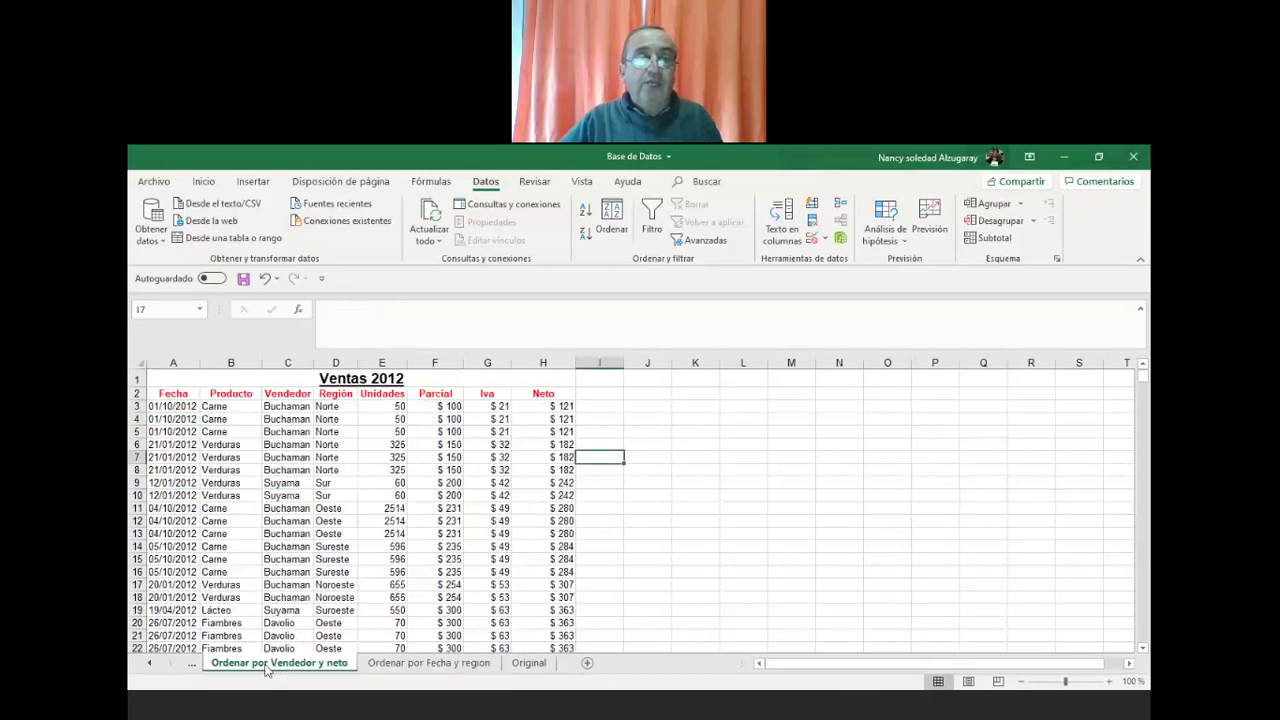
pyautogui.click(285, 499)
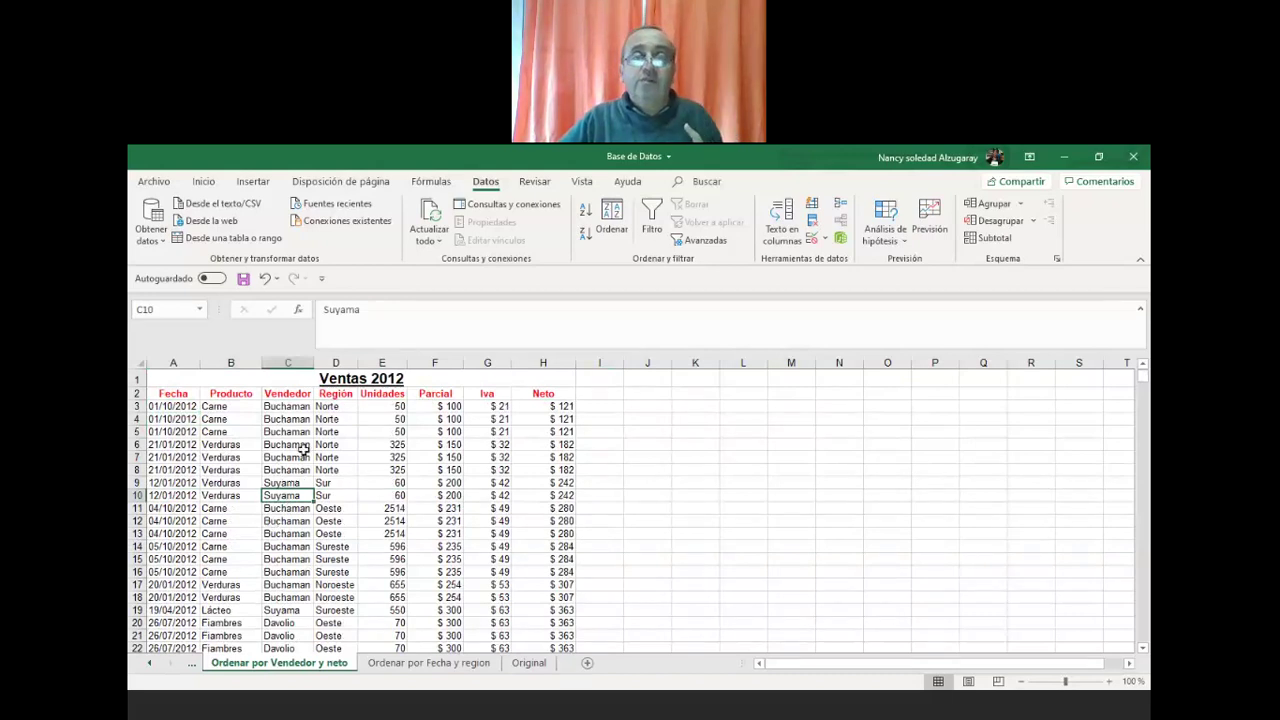
pyautogui.click(612, 222)
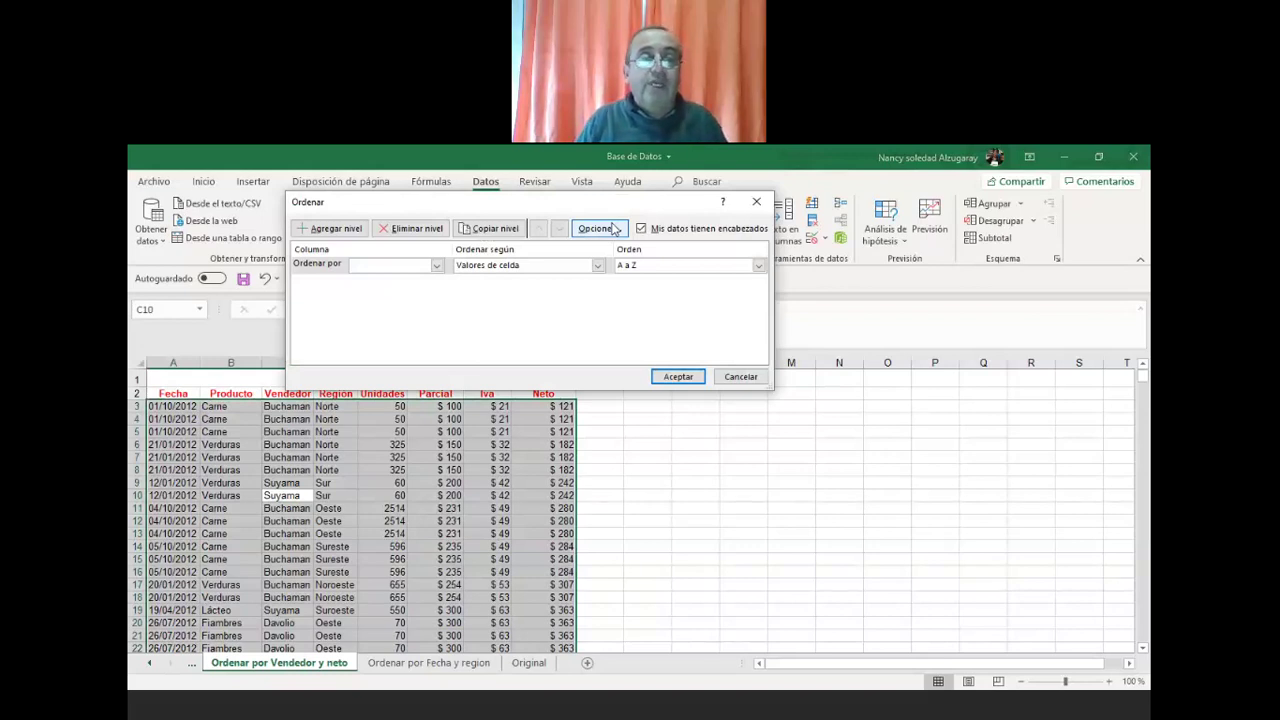
pyautogui.click(437, 268)
pyautogui.click(380, 300)
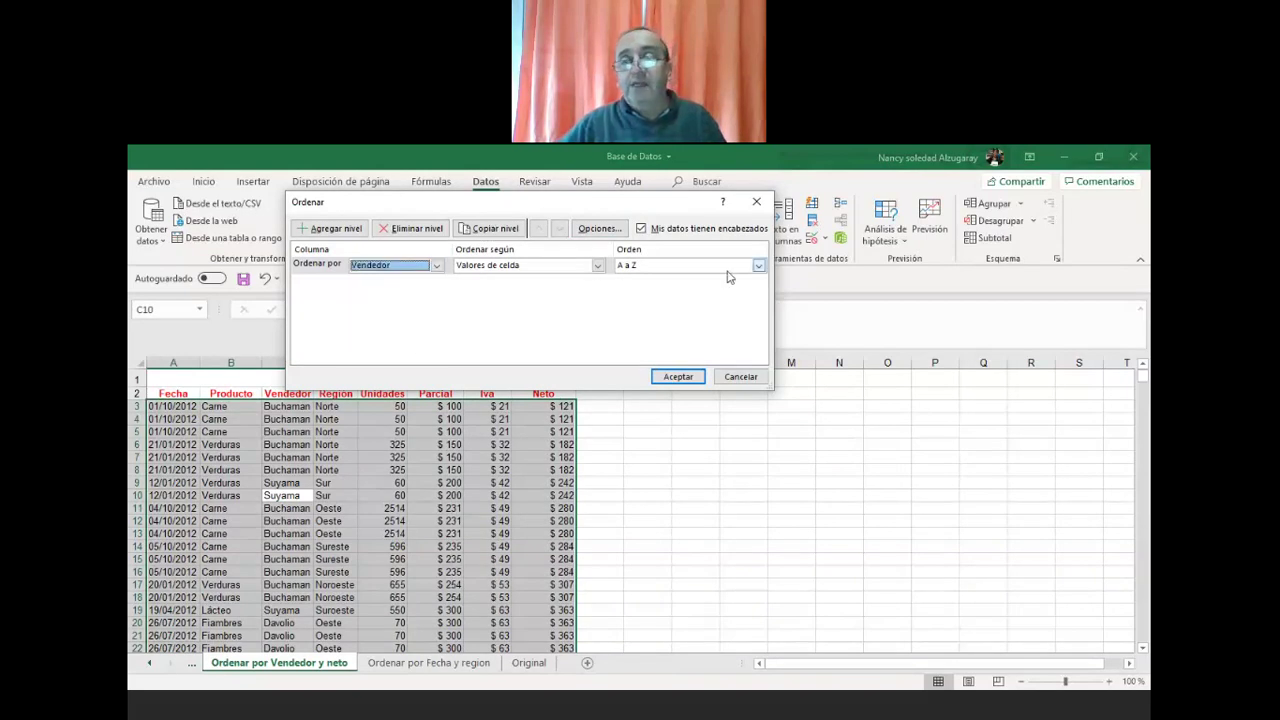
# - Add a second sort level on Neto ordered "De menor a mayor" and apply the sort to the table
pyautogui.click(320, 230)
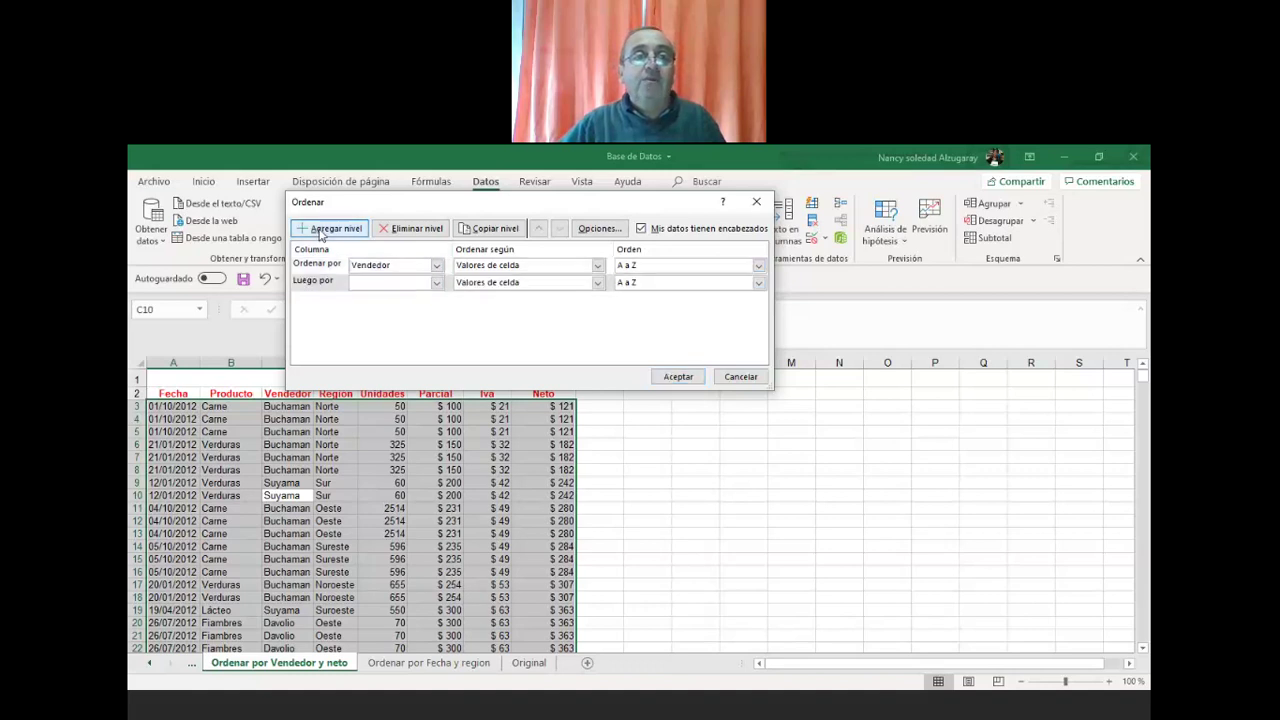
pyautogui.click(436, 283)
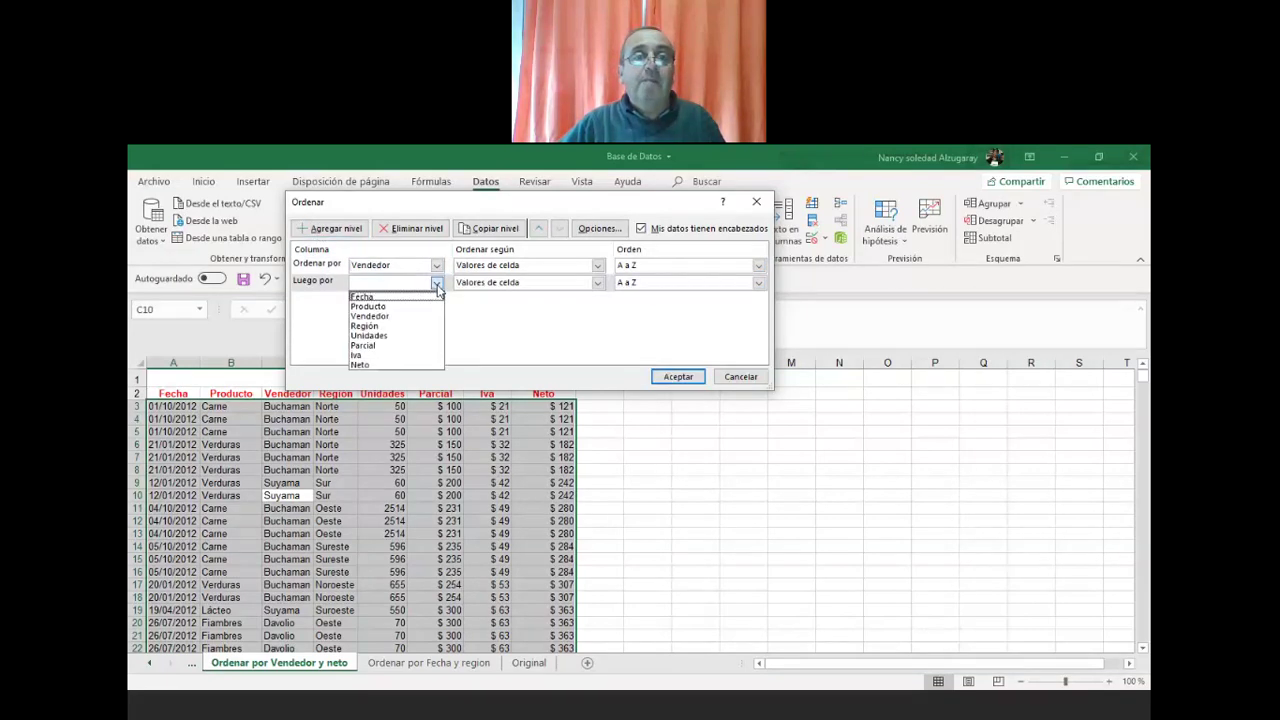
pyautogui.click(400, 364)
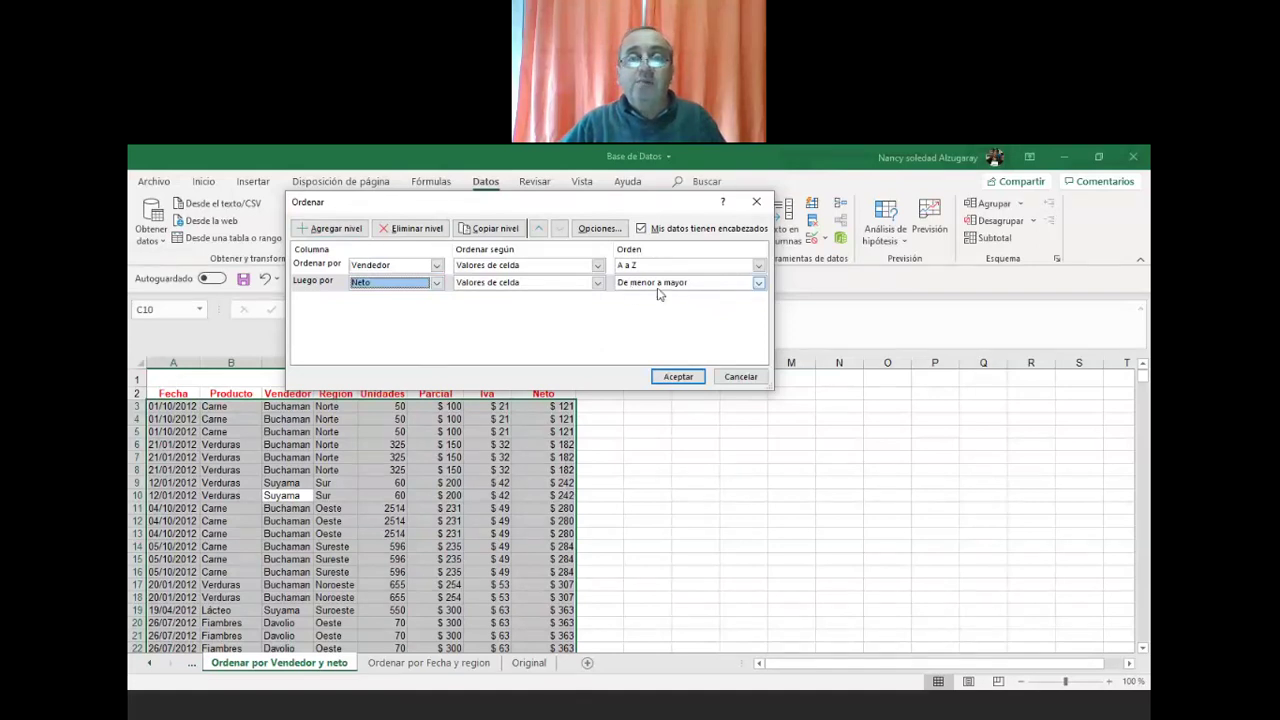
pyautogui.click(678, 377)
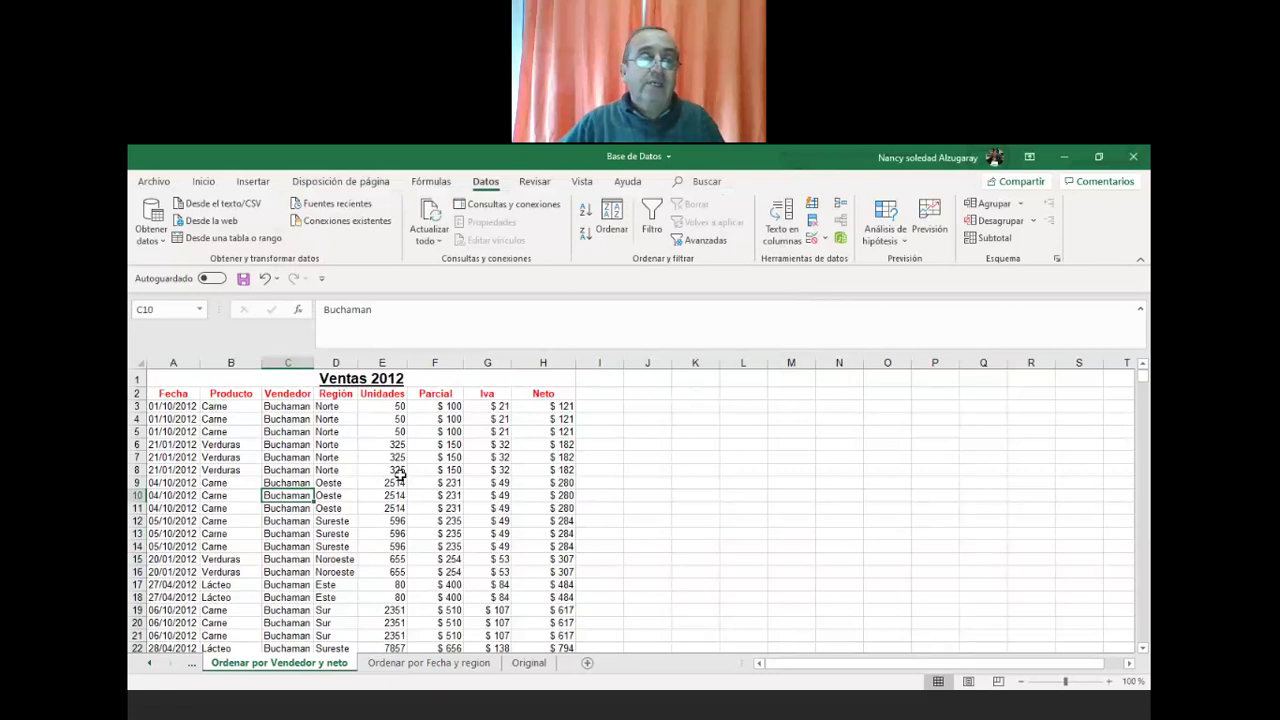
# - Select the first seller's records from A3 to H222 and review how the rows are grouped by Vendedor
pyautogui.click(282, 408)
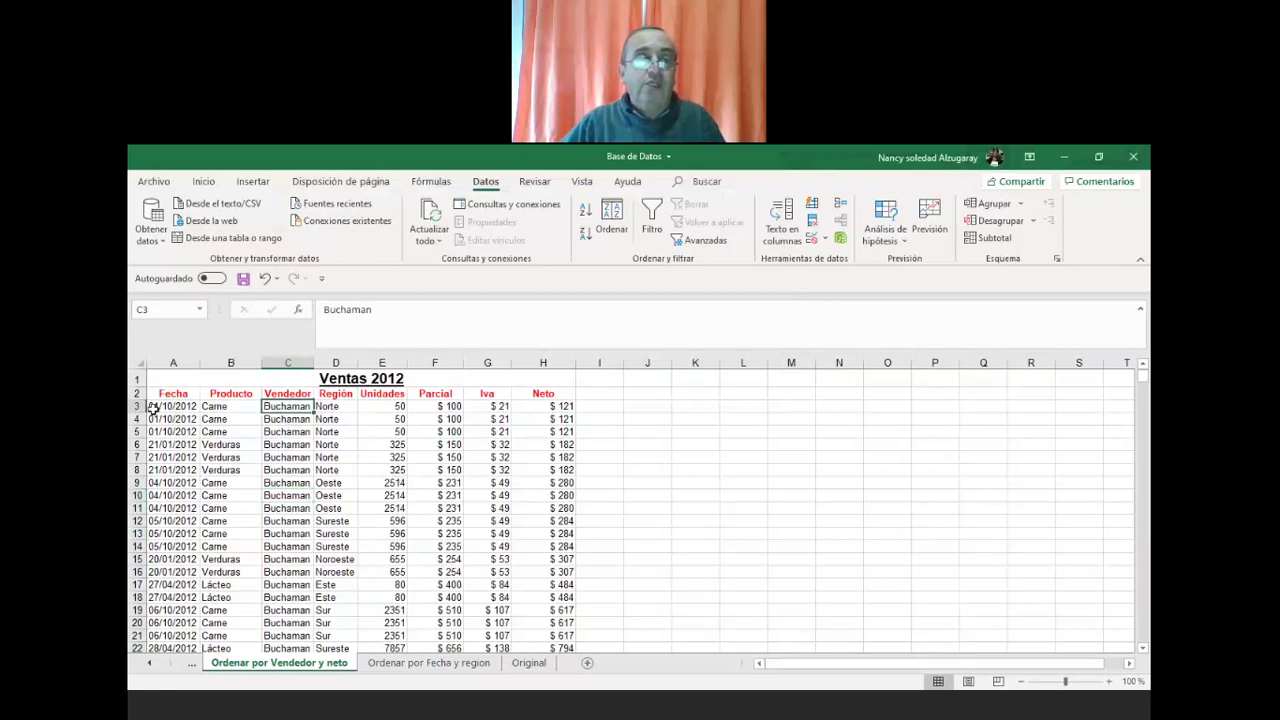
pyautogui.moveTo(152, 408); pyautogui.dragTo(529, 414)
pyautogui.scroll(5, 684, 511)
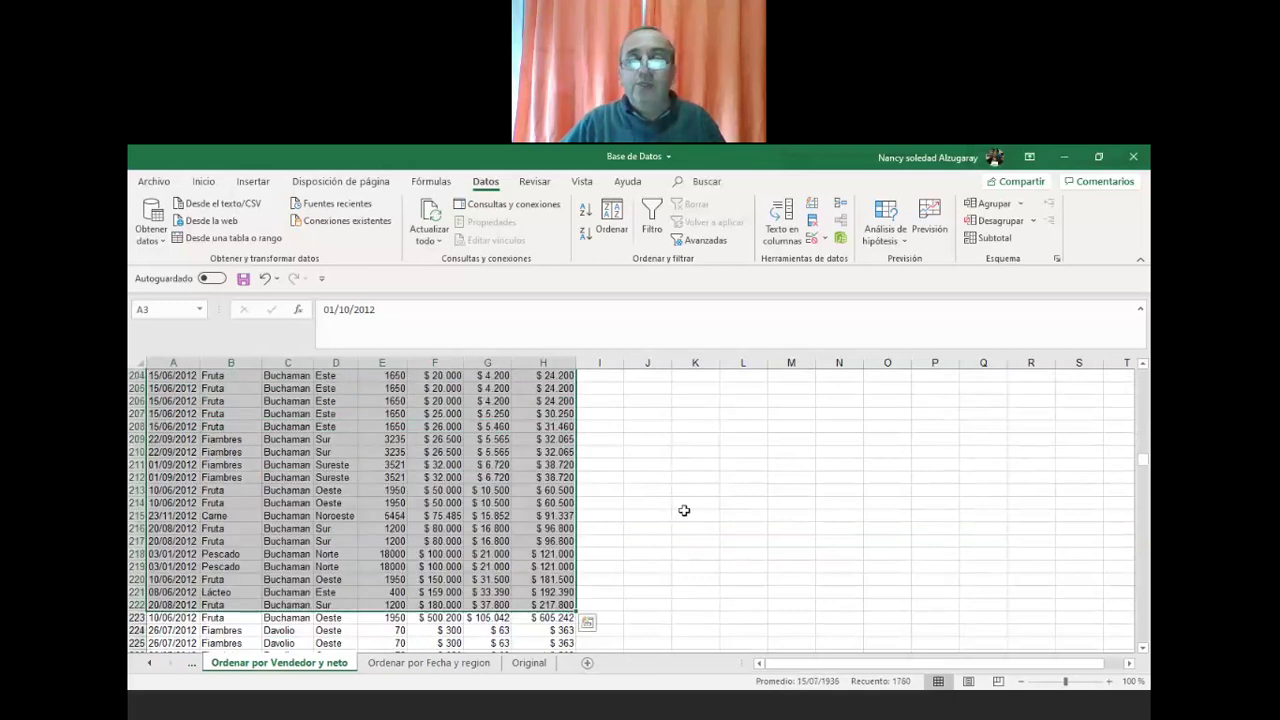
pyautogui.scroll(14, 684, 511)
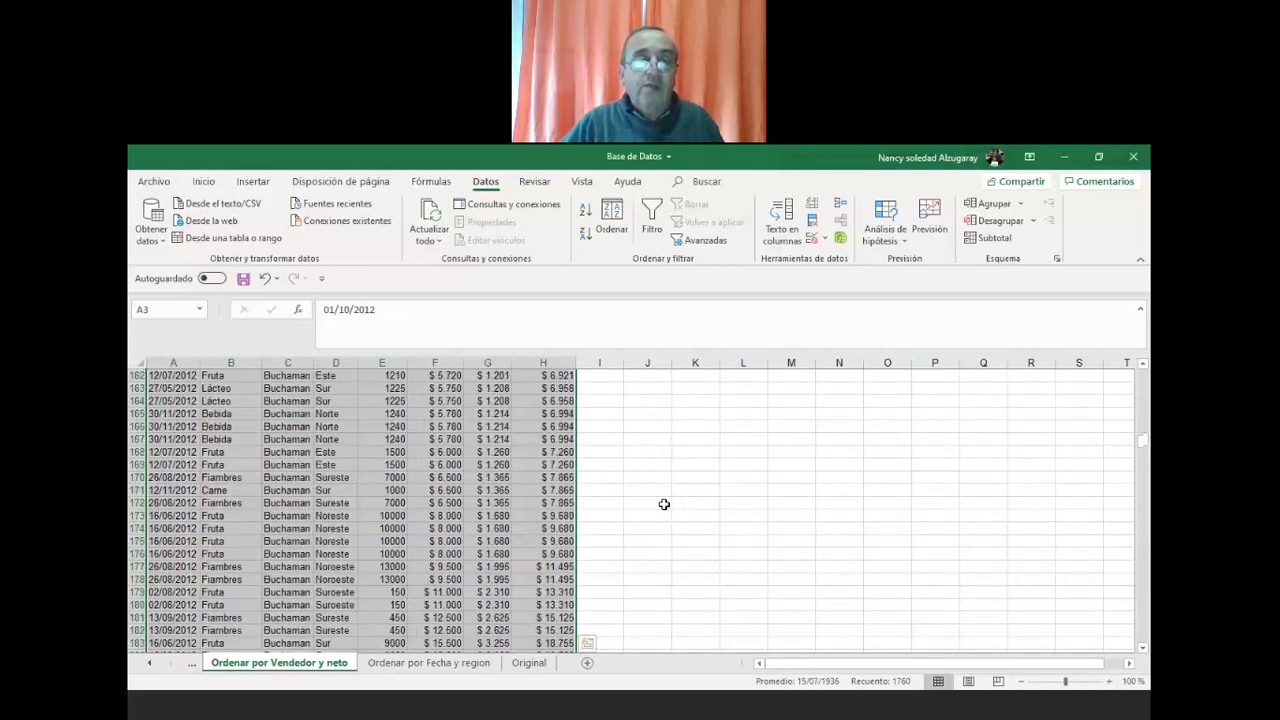
pyautogui.scroll(20, 664, 504)
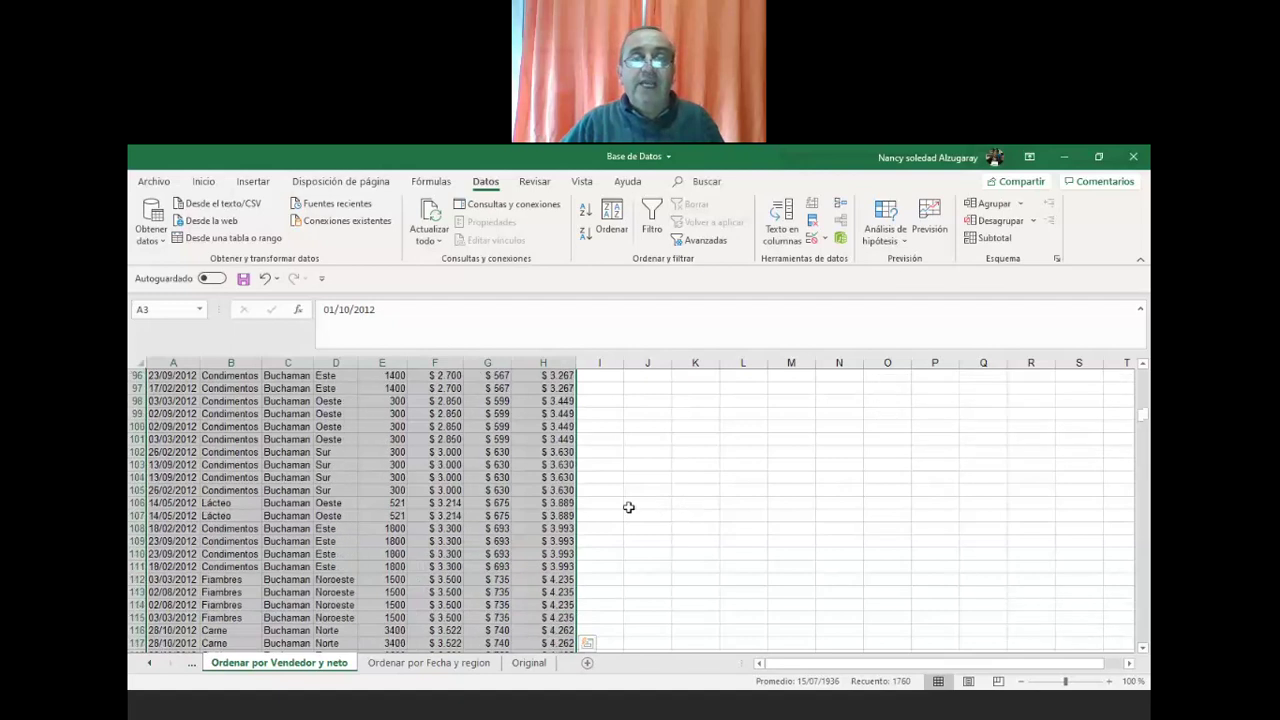
pyautogui.scroll(12, 628, 507)
pyautogui.scroll(19, 628, 505)
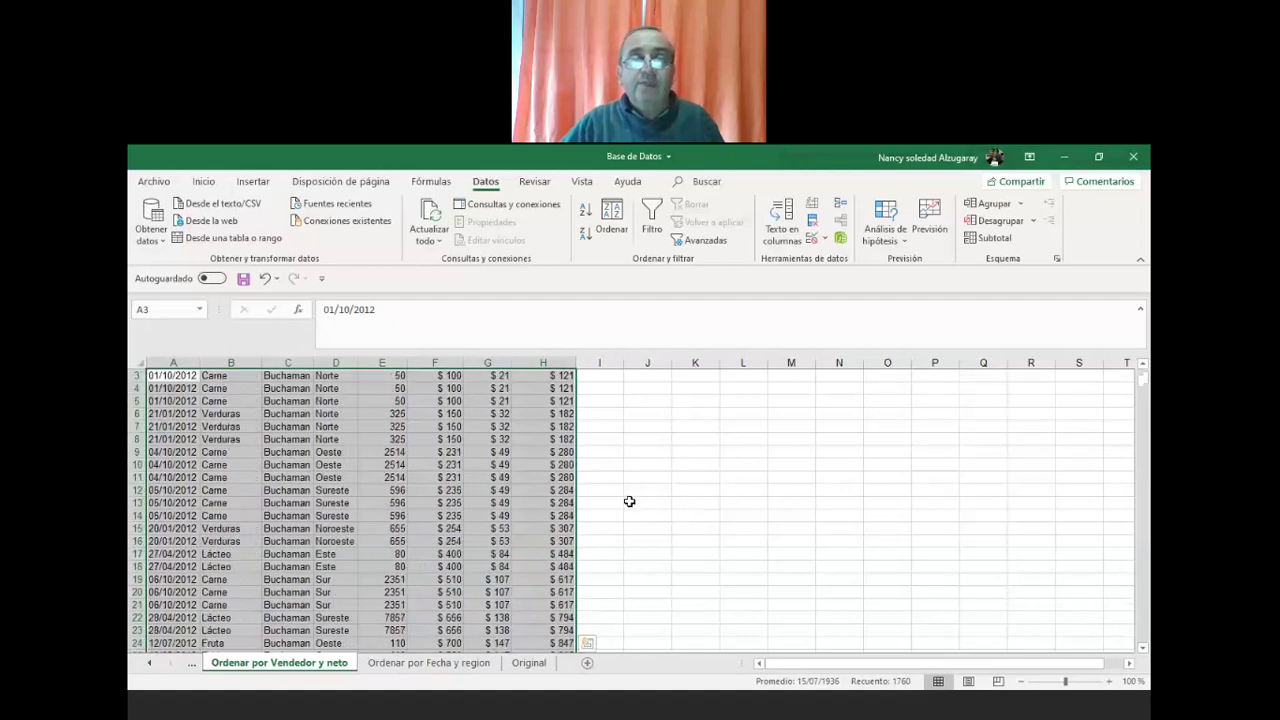
pyautogui.scroll(1, 629, 501)
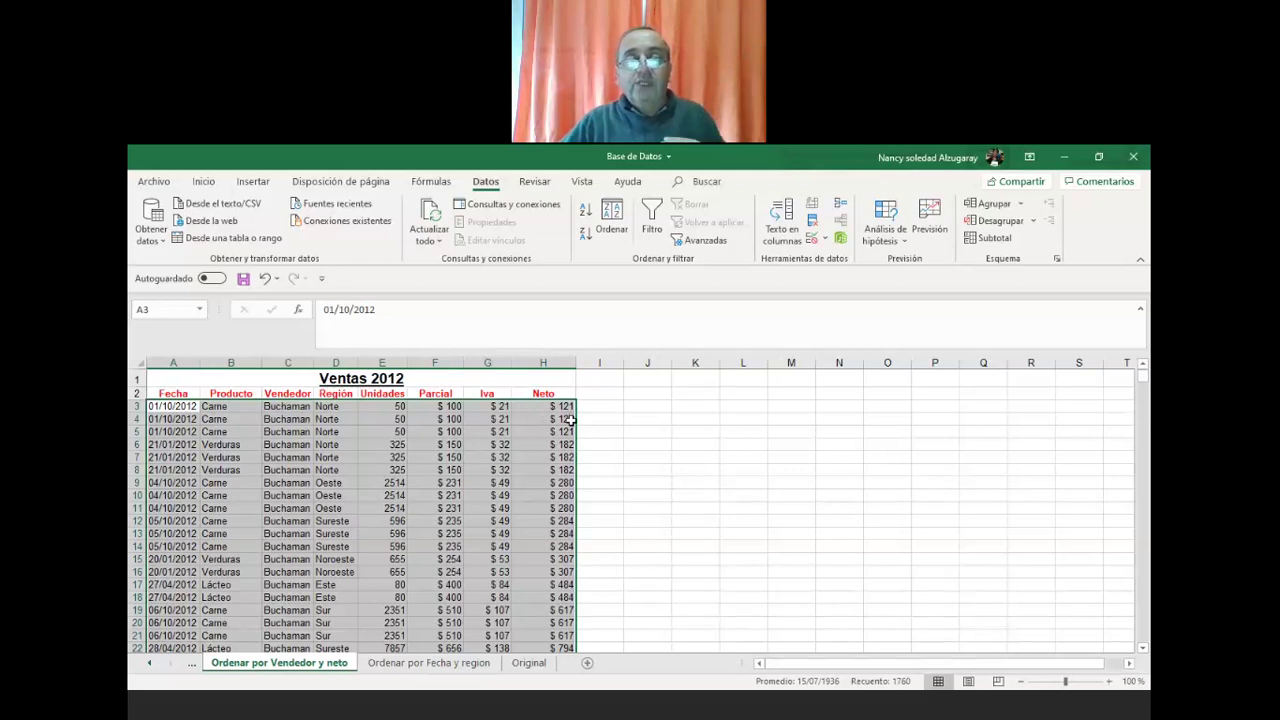
# - Examine the order of the Neto values down the first seller's records, and clear the range selection
pyautogui.scroll(-1, 560, 420)
pyautogui.scroll(-1, 549, 420)
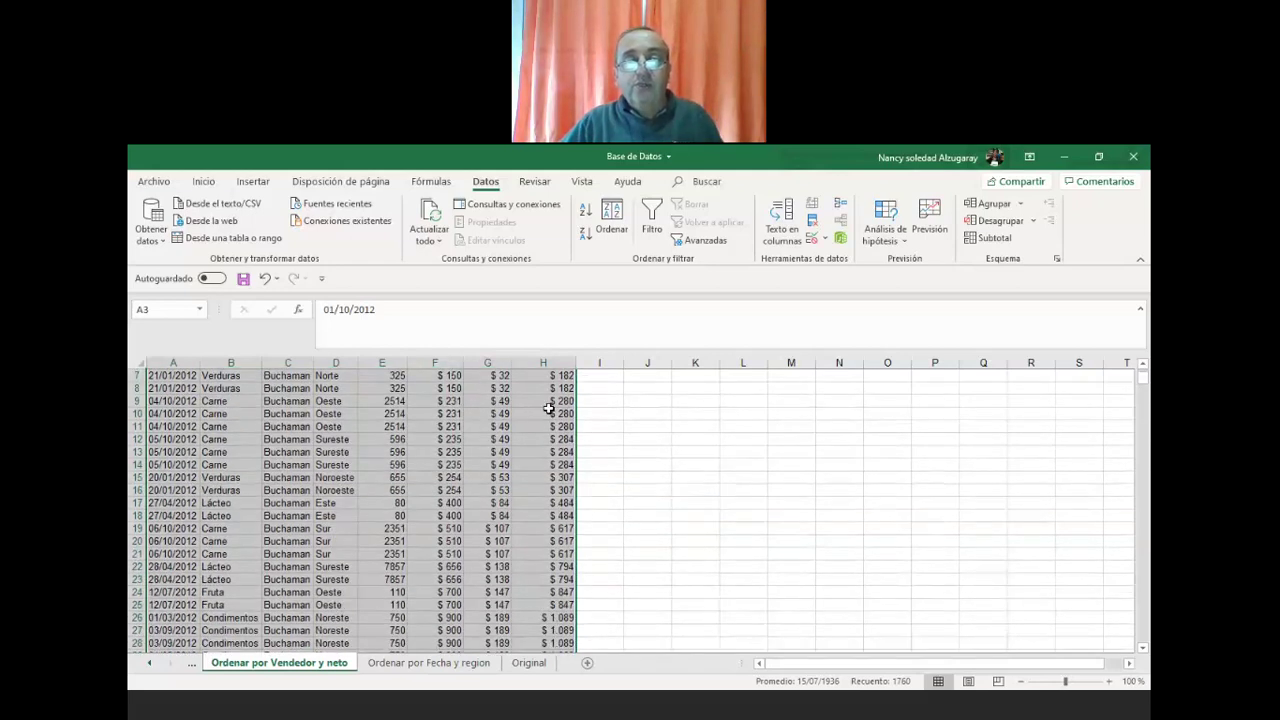
pyautogui.scroll(-7, 550, 487)
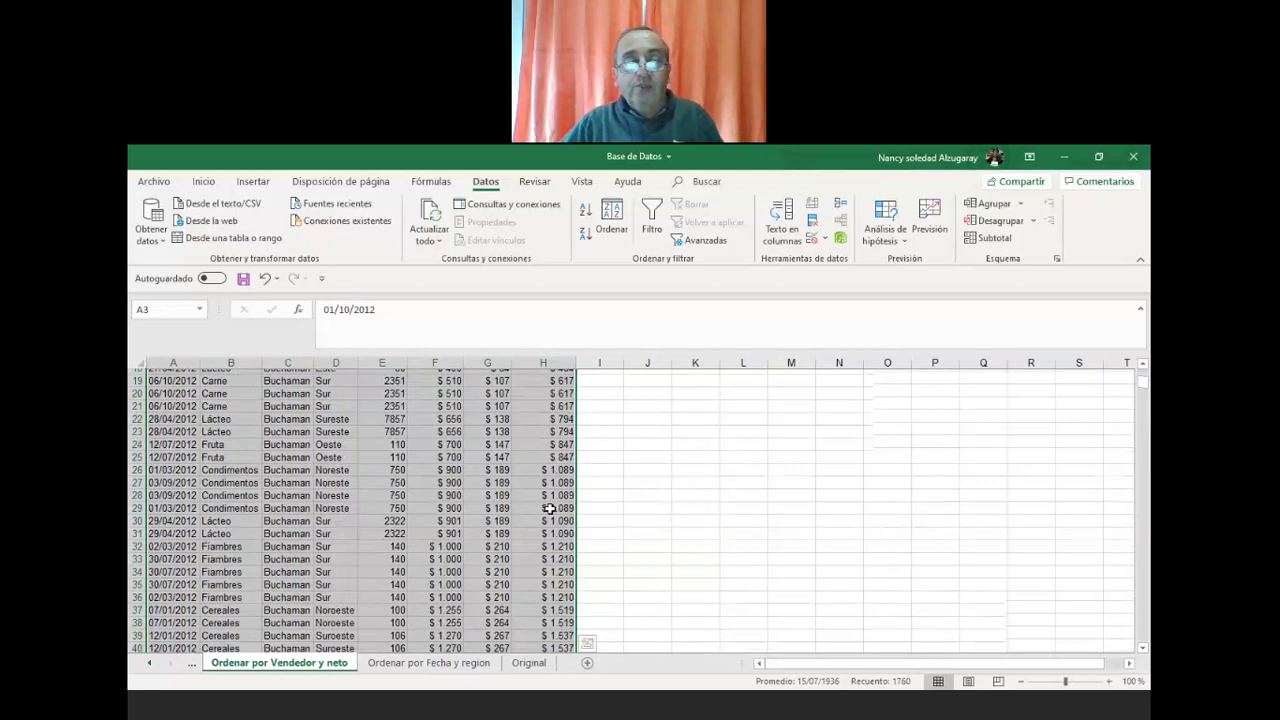
pyautogui.scroll(-6, 550, 512)
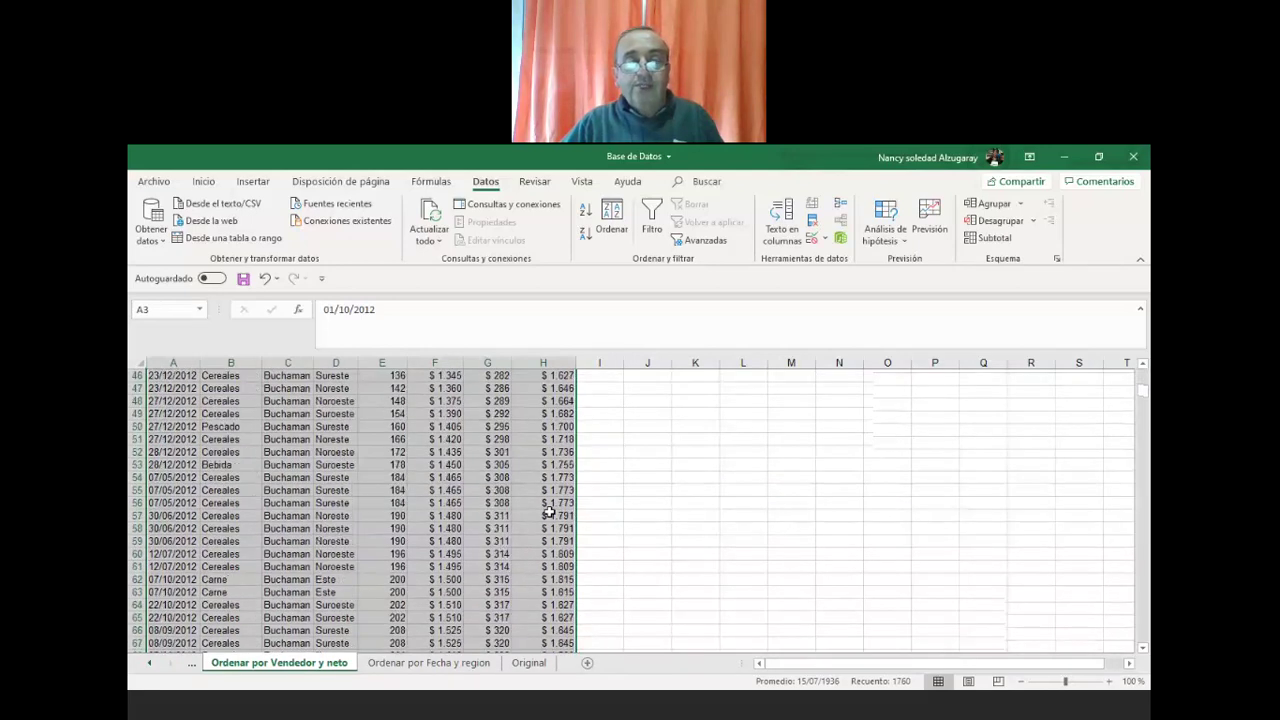
pyautogui.scroll(-5, 550, 512)
pyautogui.scroll(-6, 550, 512)
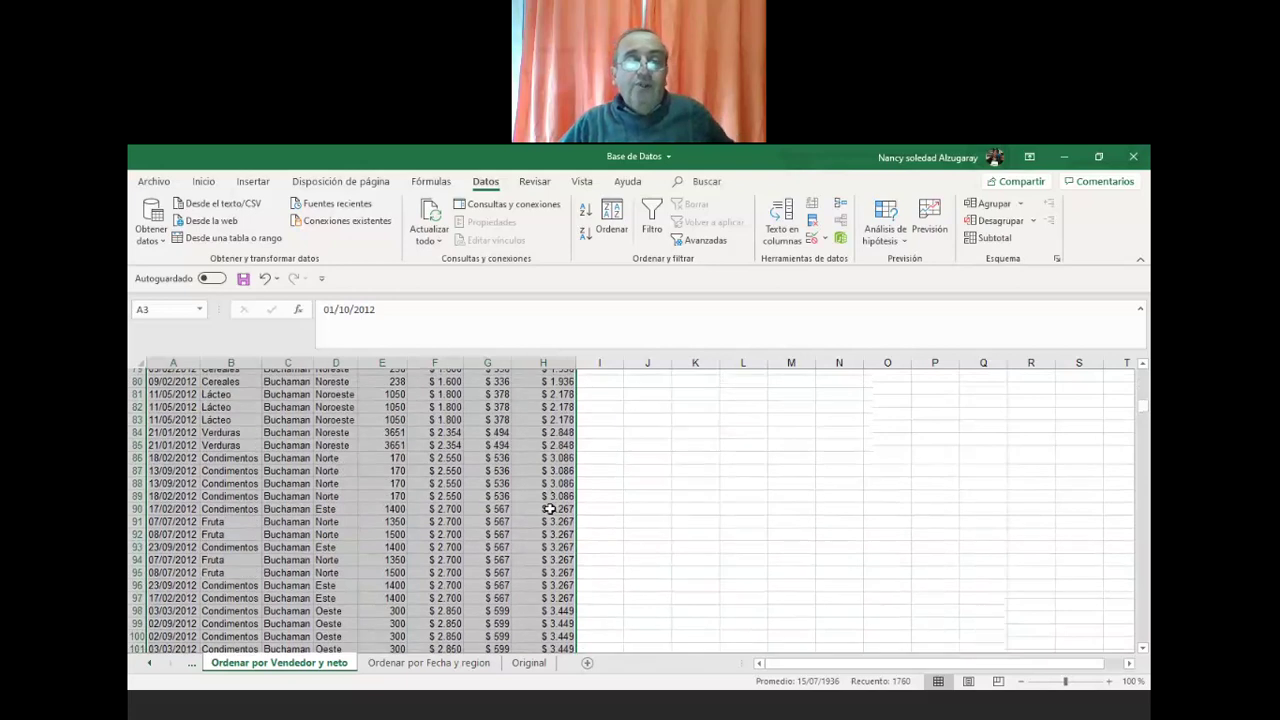
pyautogui.scroll(-7, 550, 509)
pyautogui.scroll(-5, 547, 517)
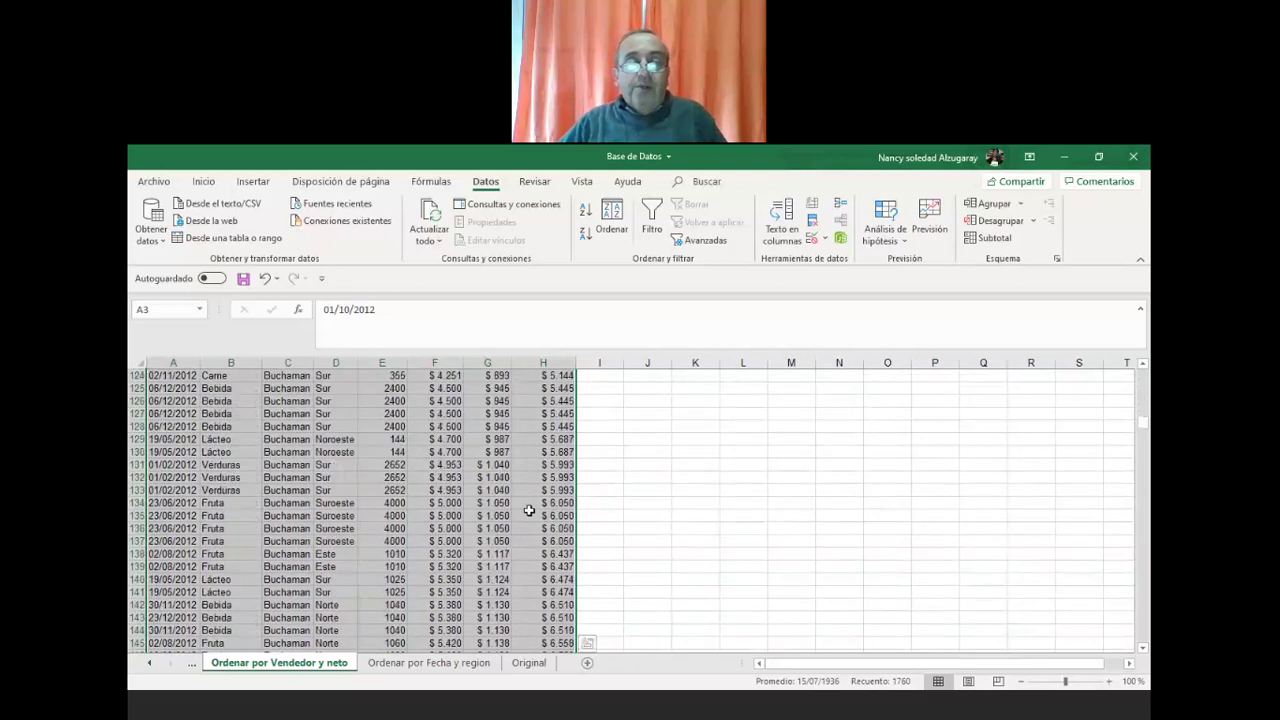
pyautogui.scroll(-5, 528, 508)
pyautogui.scroll(-1, 521, 510)
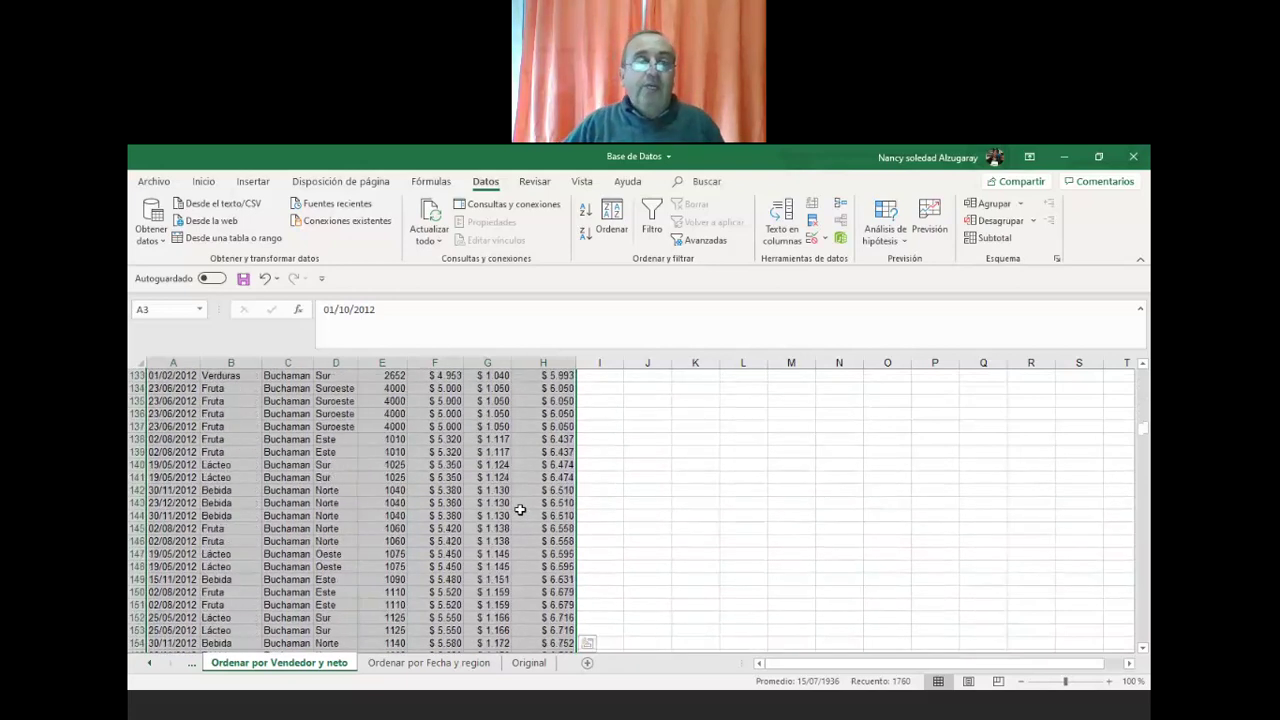
pyautogui.scroll(13, 519, 506)
pyautogui.scroll(20, 518, 502)
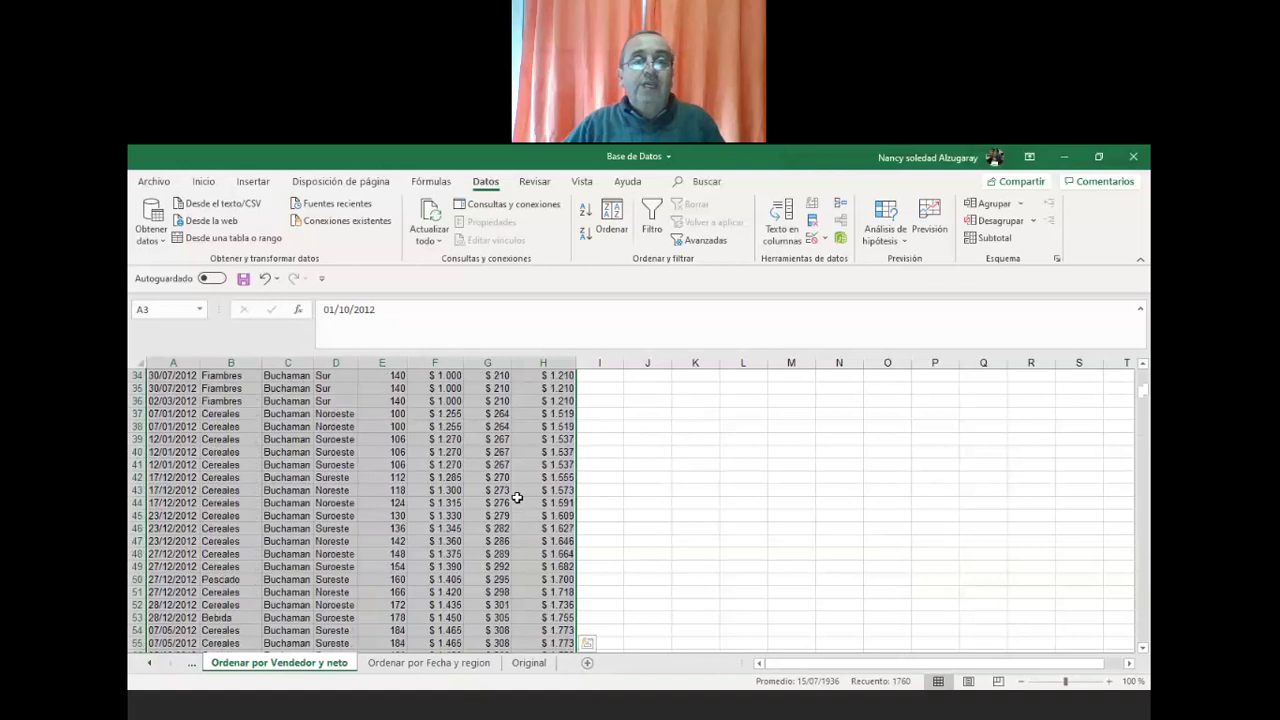
pyautogui.scroll(11, 510, 498)
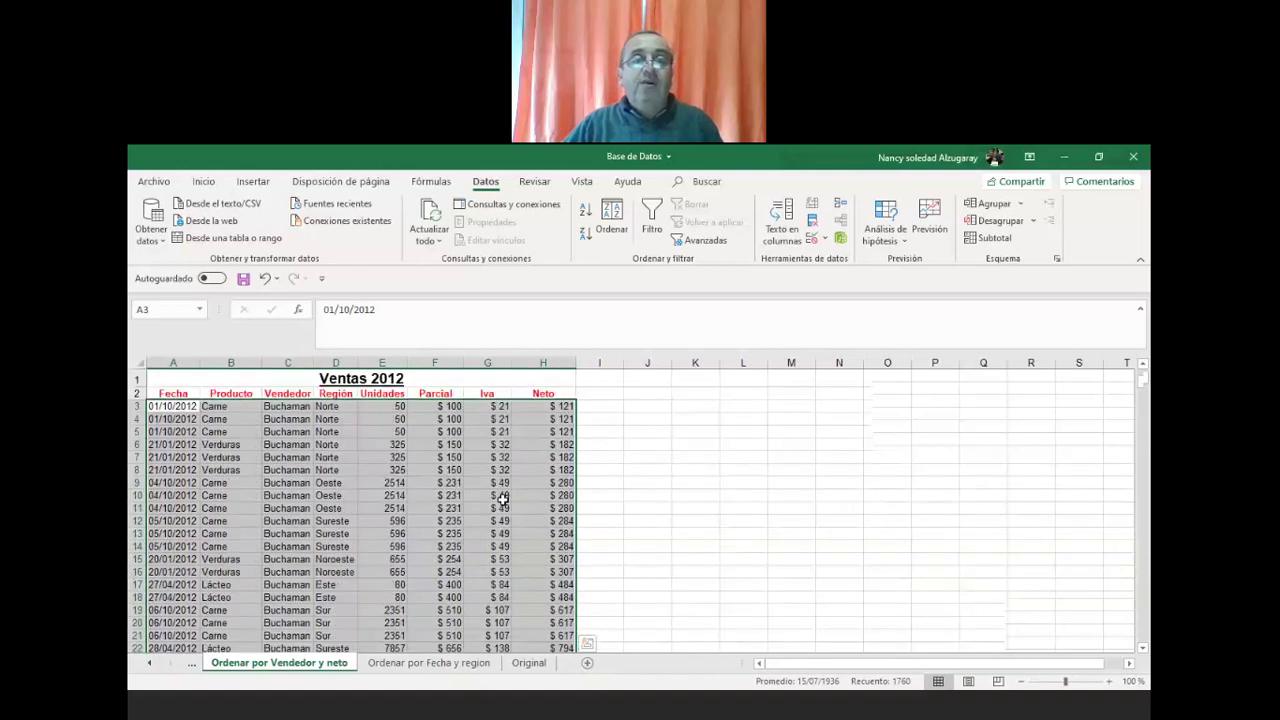
pyautogui.click(335, 482)
pyautogui.click(267, 420)
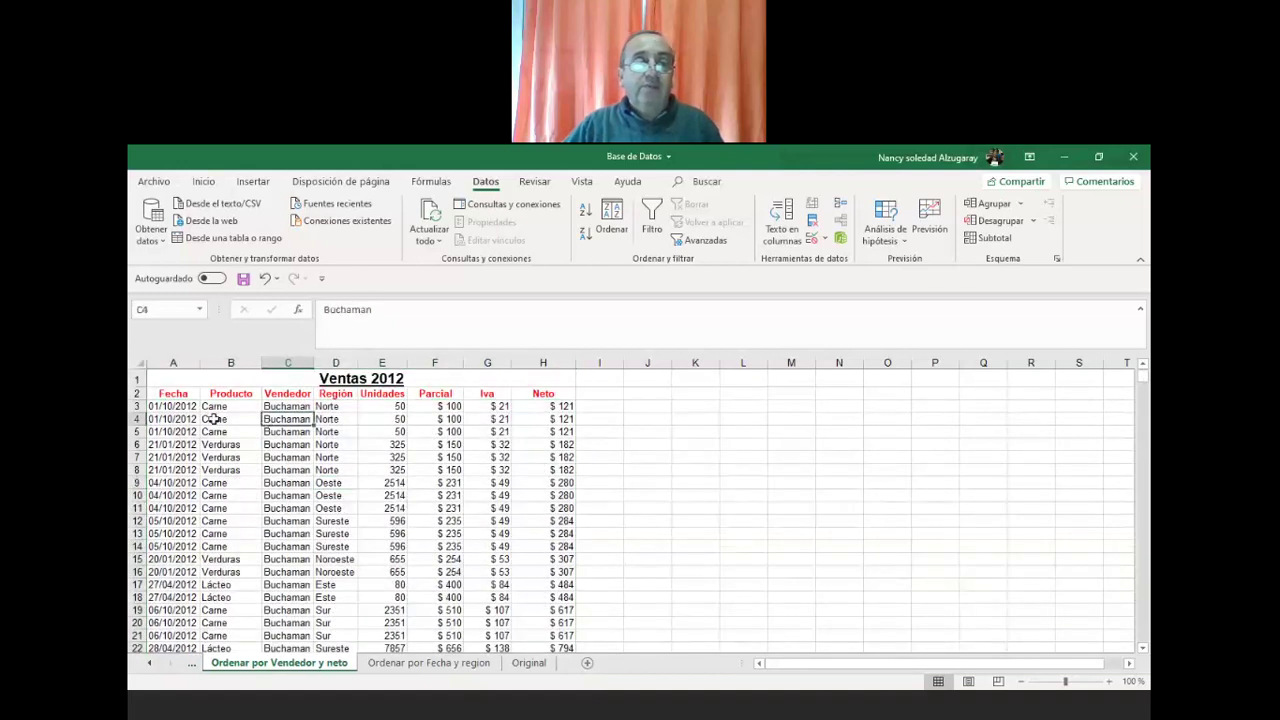
pyautogui.click(215, 419)
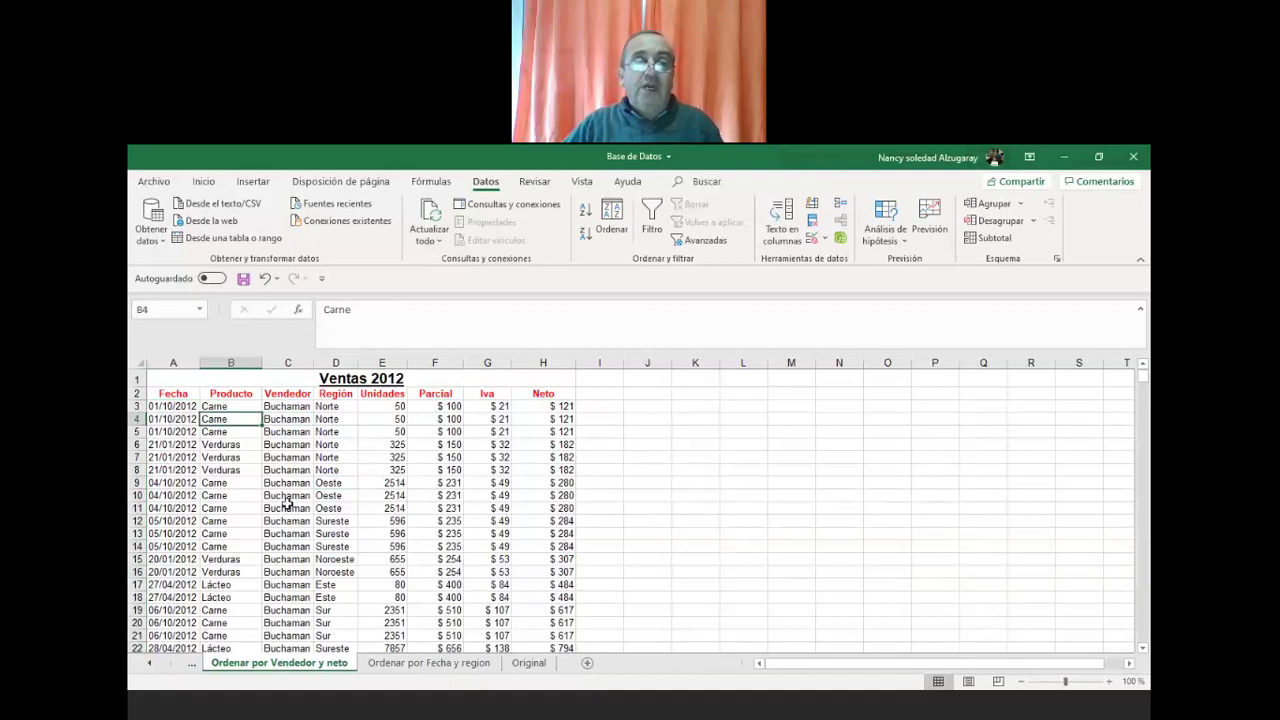
pyautogui.scroll(-2, 407, 552)
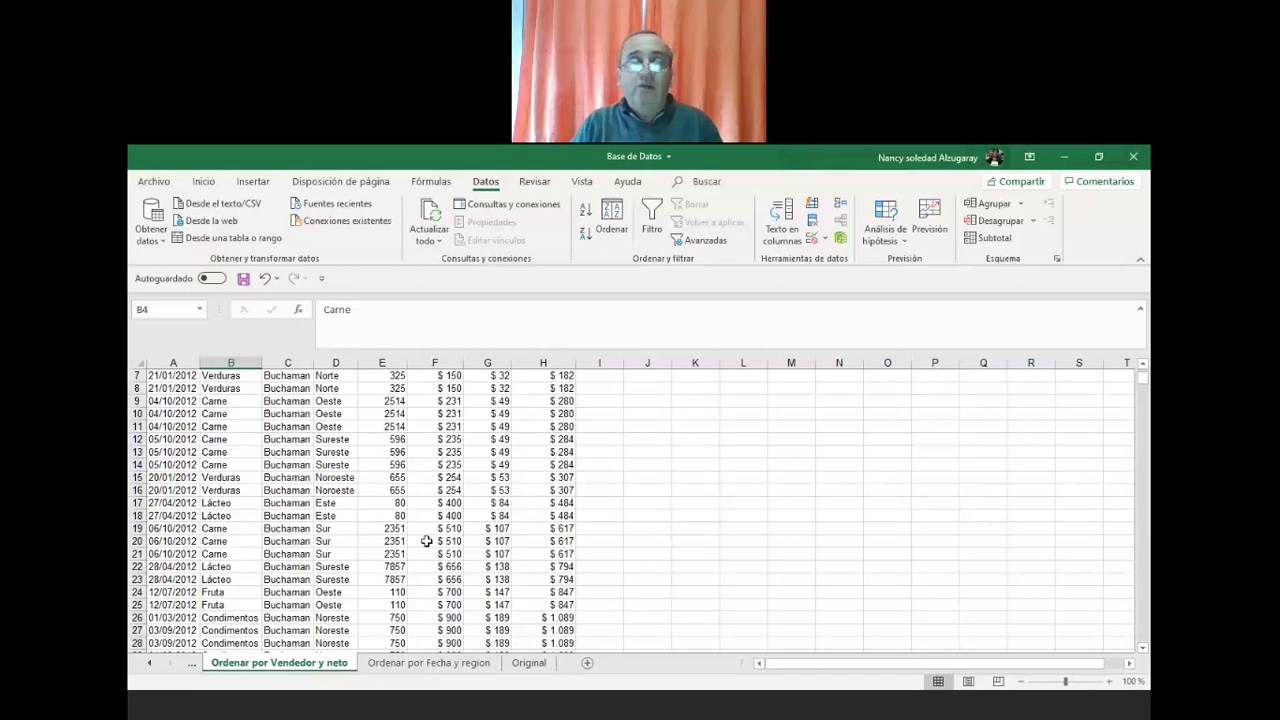
# - On the "Ordenar por Fecha y region" worksheet, reopen the custom sort settings and delete both the Fecha and Región levels
pyautogui.click(428, 662)
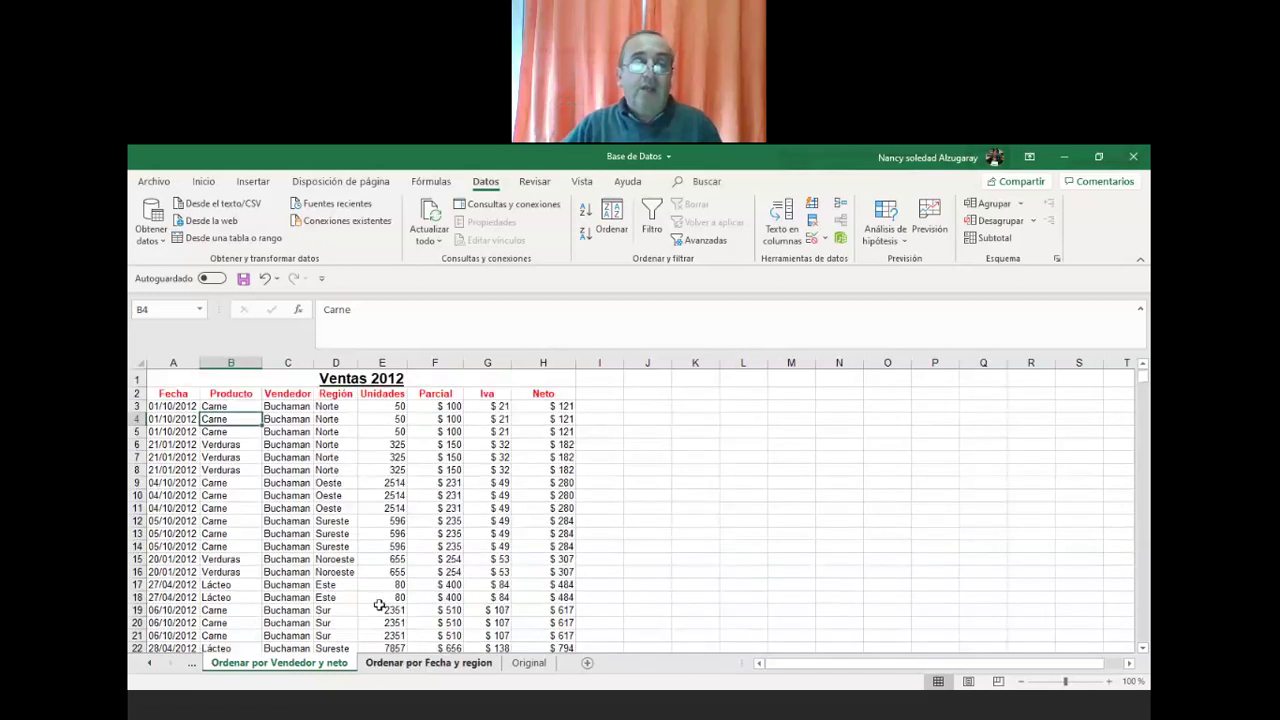
pyautogui.click(173, 406)
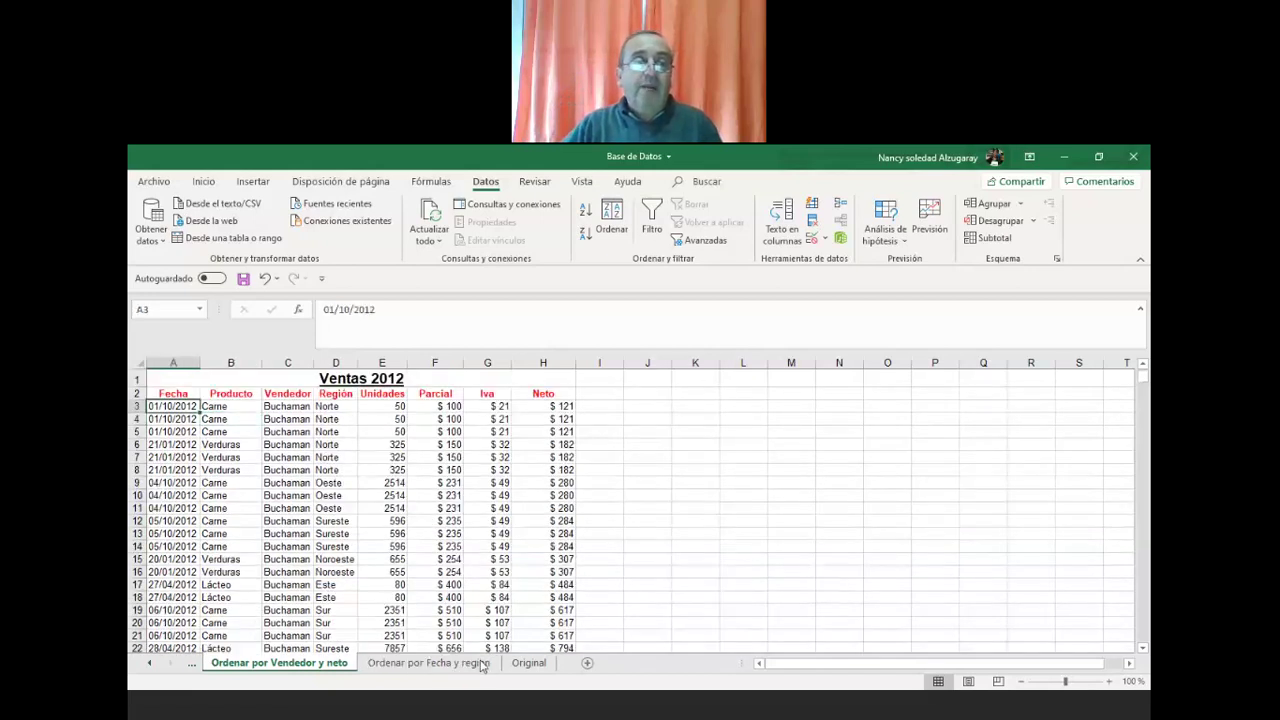
pyautogui.click(430, 666)
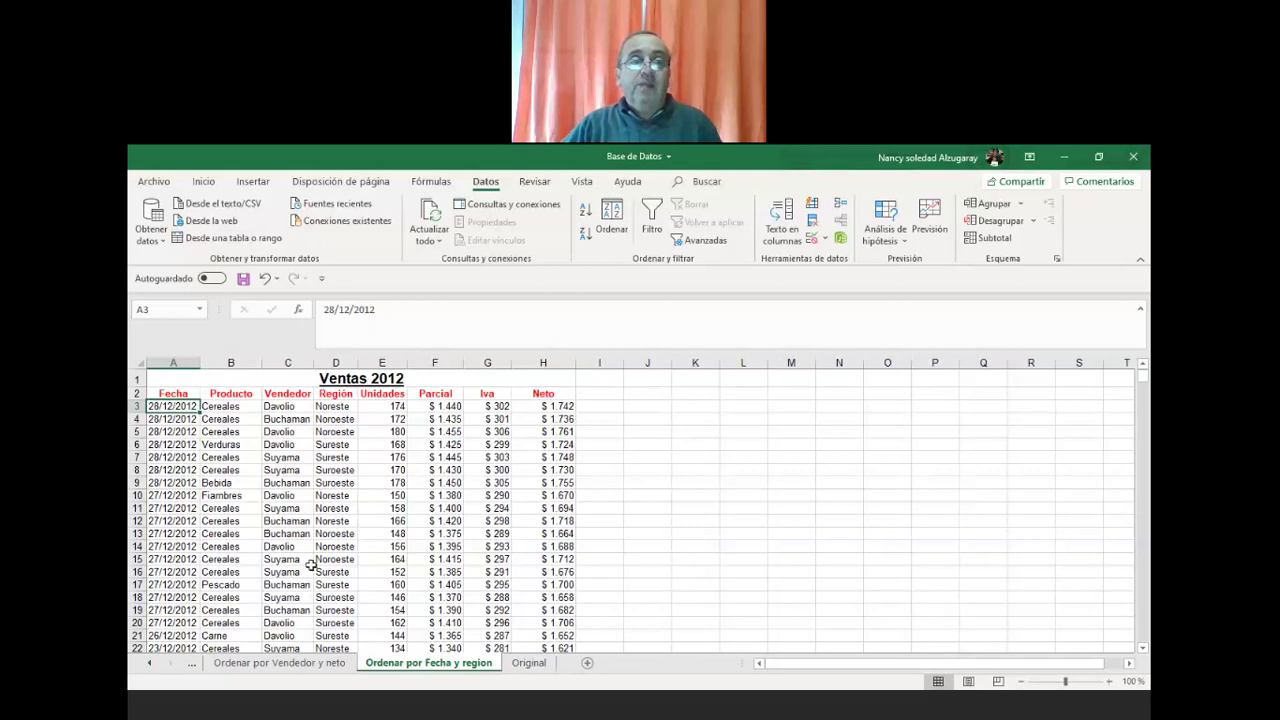
pyautogui.click(618, 225)
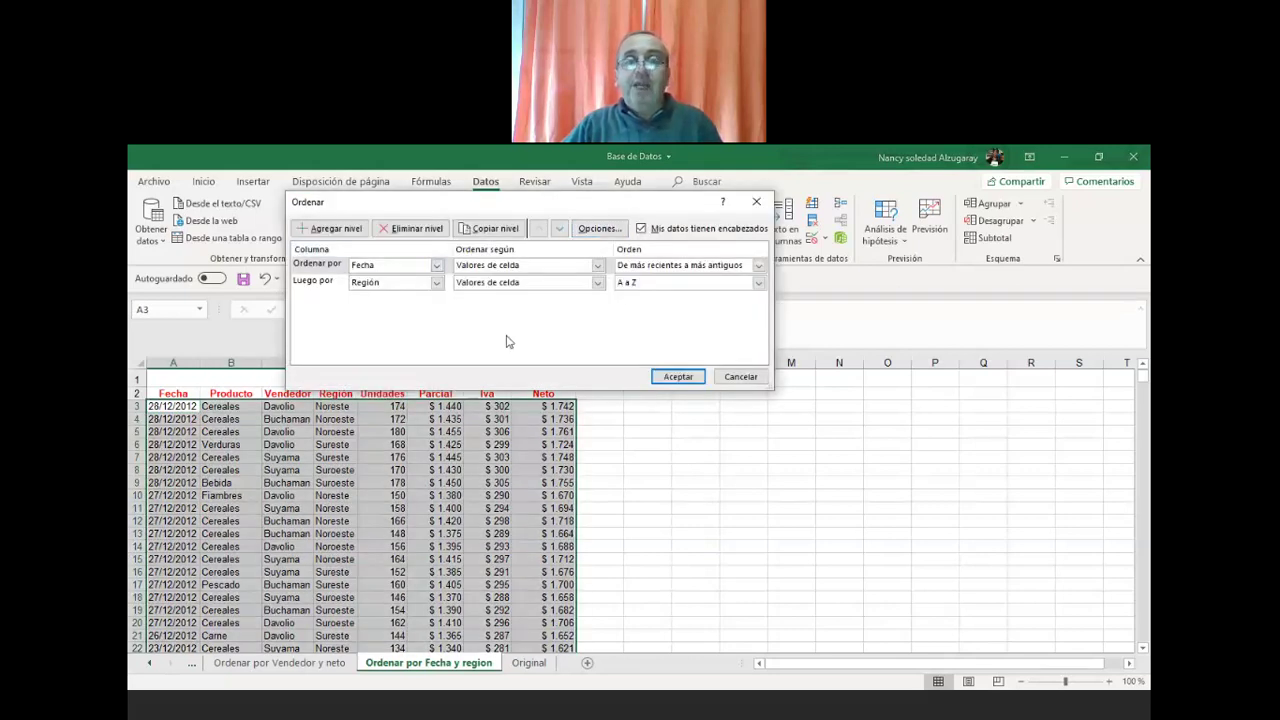
pyautogui.click(410, 232)
pyautogui.click(409, 233)
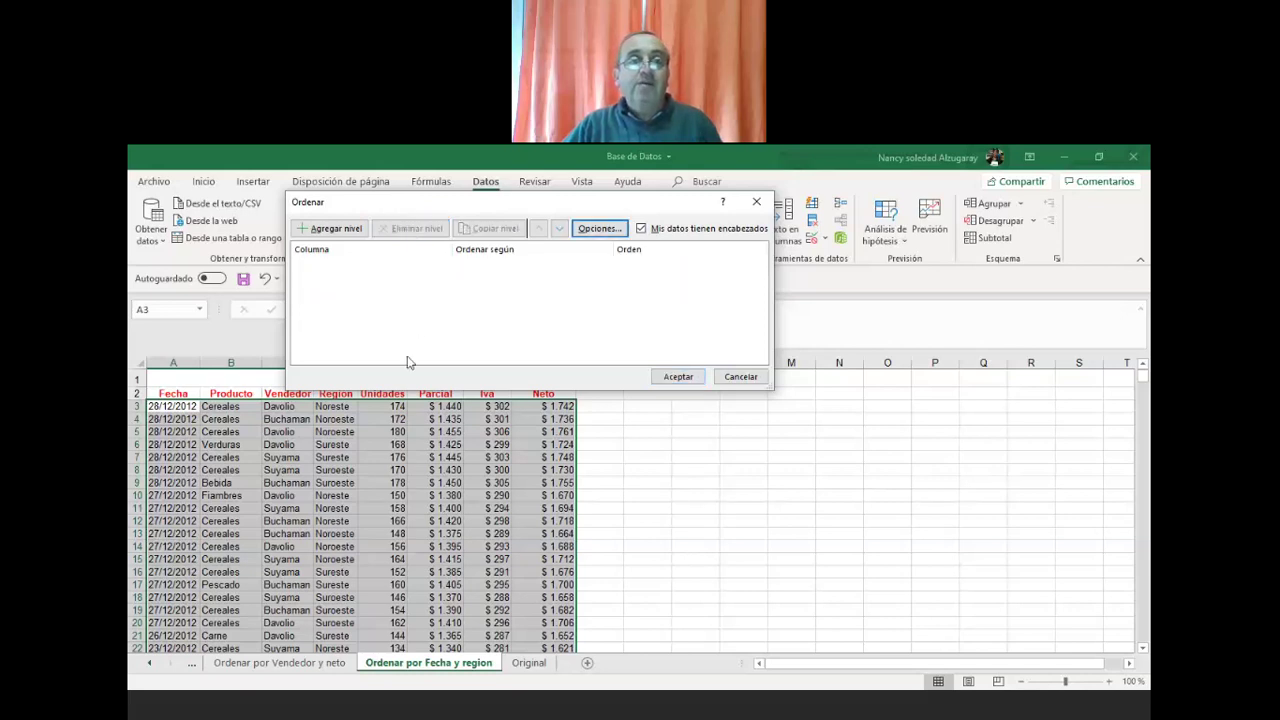
# - Add a first sort level on Fecha by cell values, ordered "De más antiguos a más recientes"
pyautogui.click(337, 238)
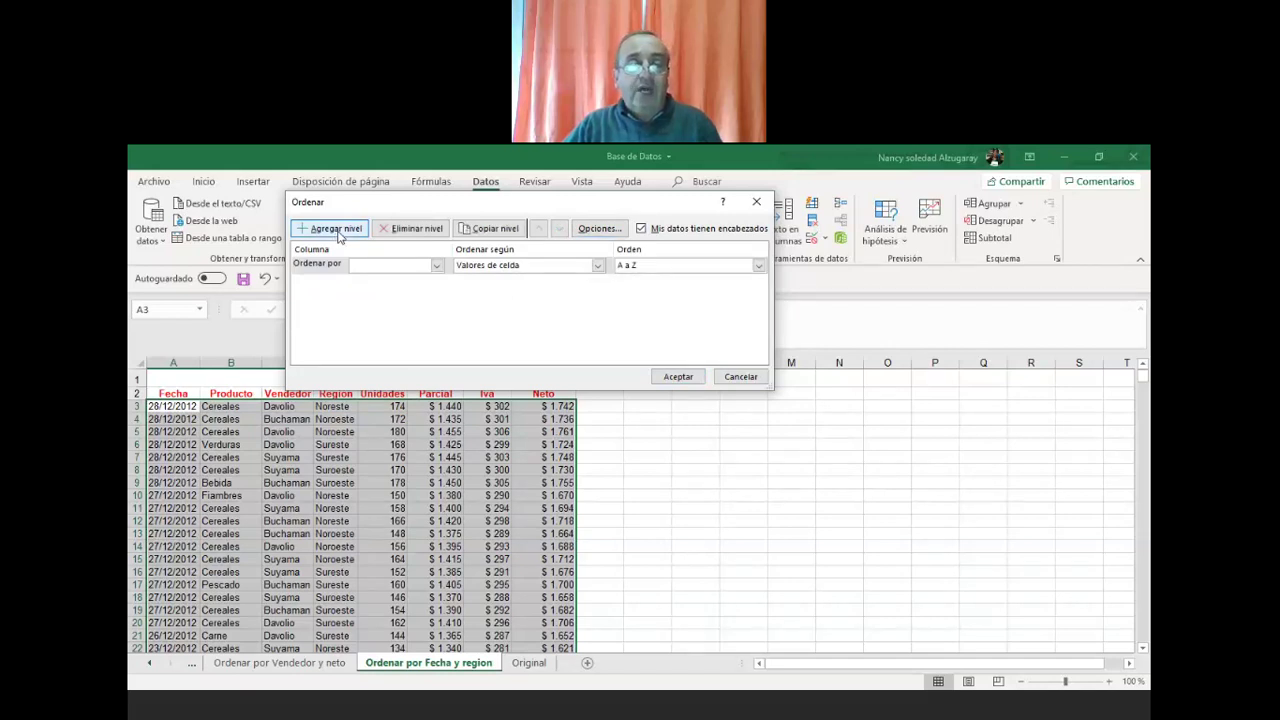
pyautogui.click(436, 265)
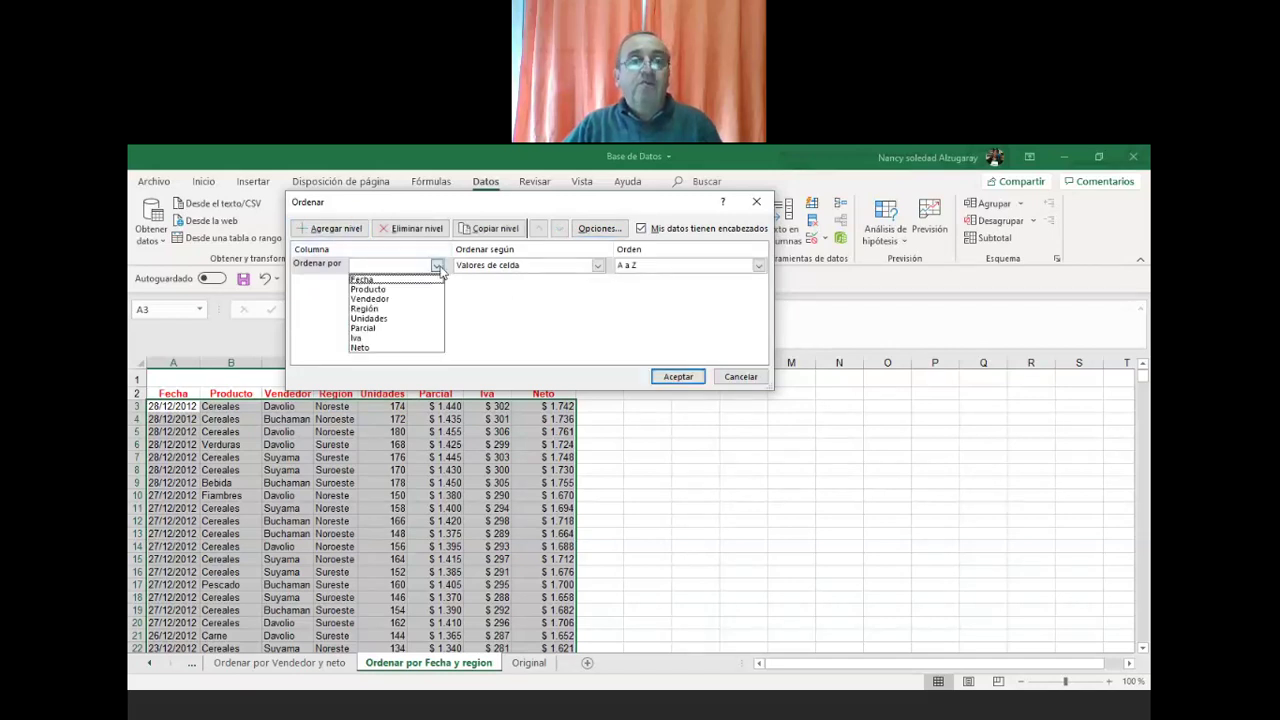
pyautogui.click(376, 280)
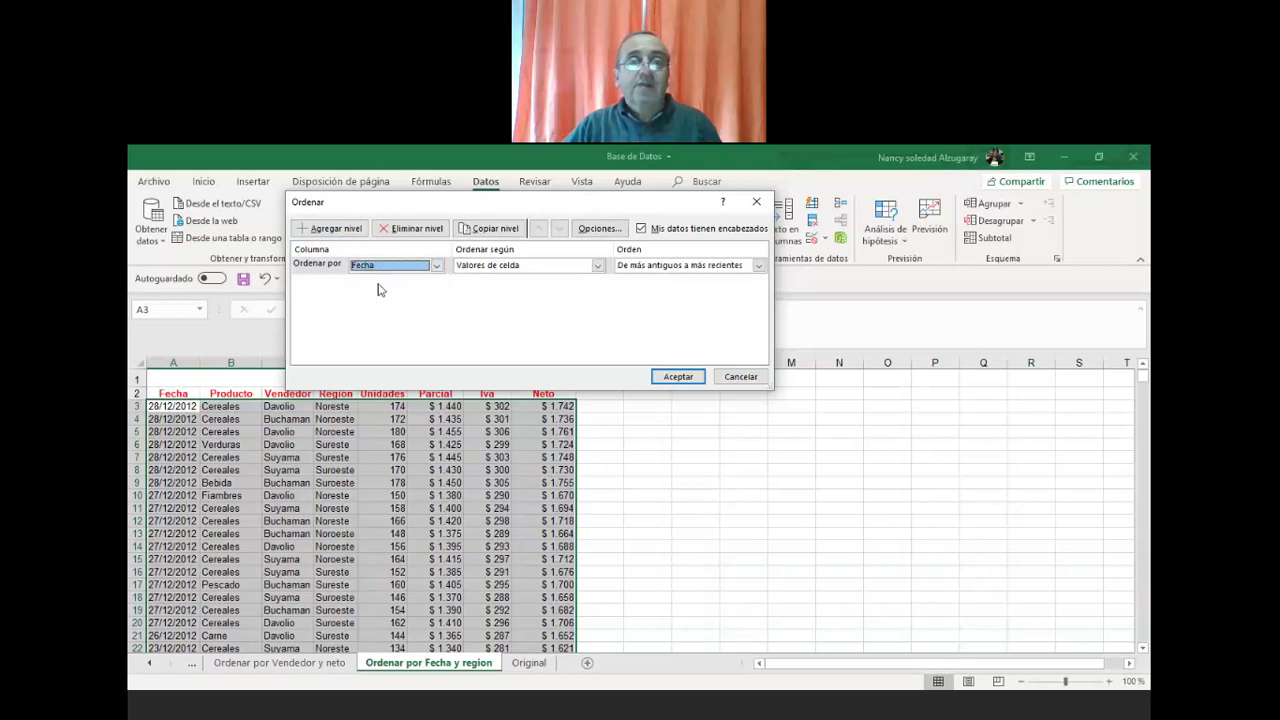
pyautogui.click(759, 266)
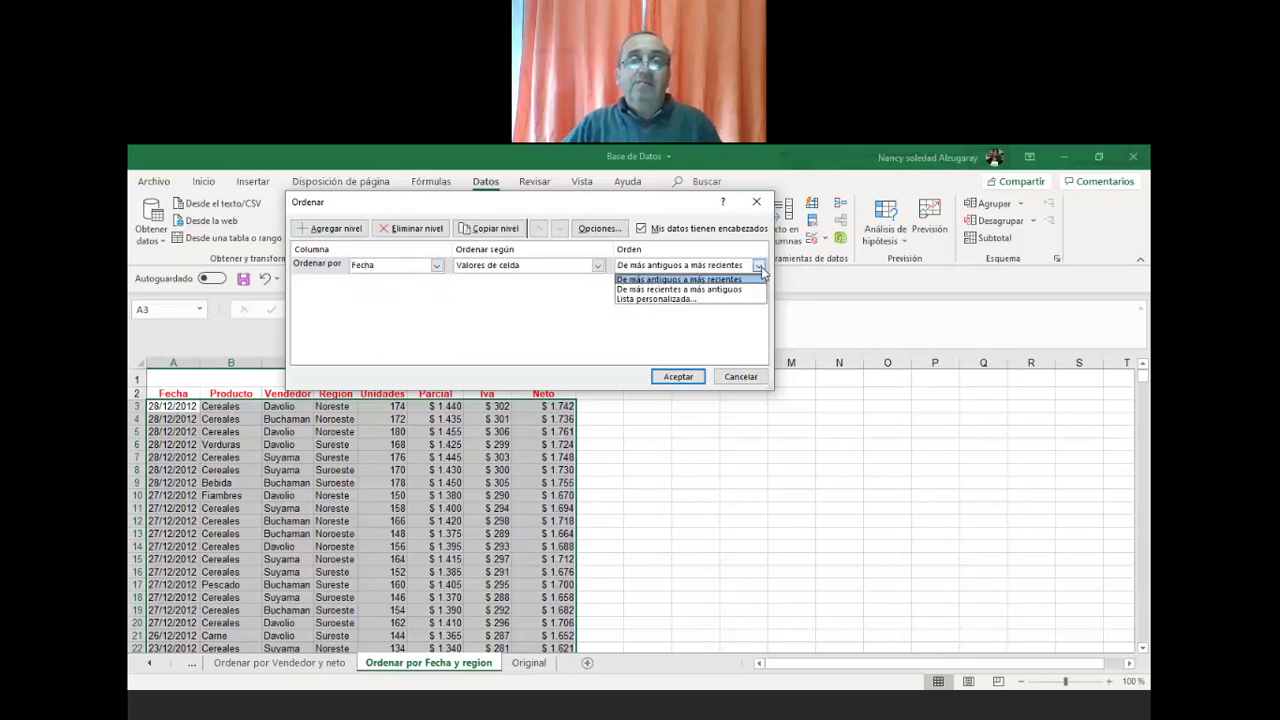
pyautogui.click(760, 268)
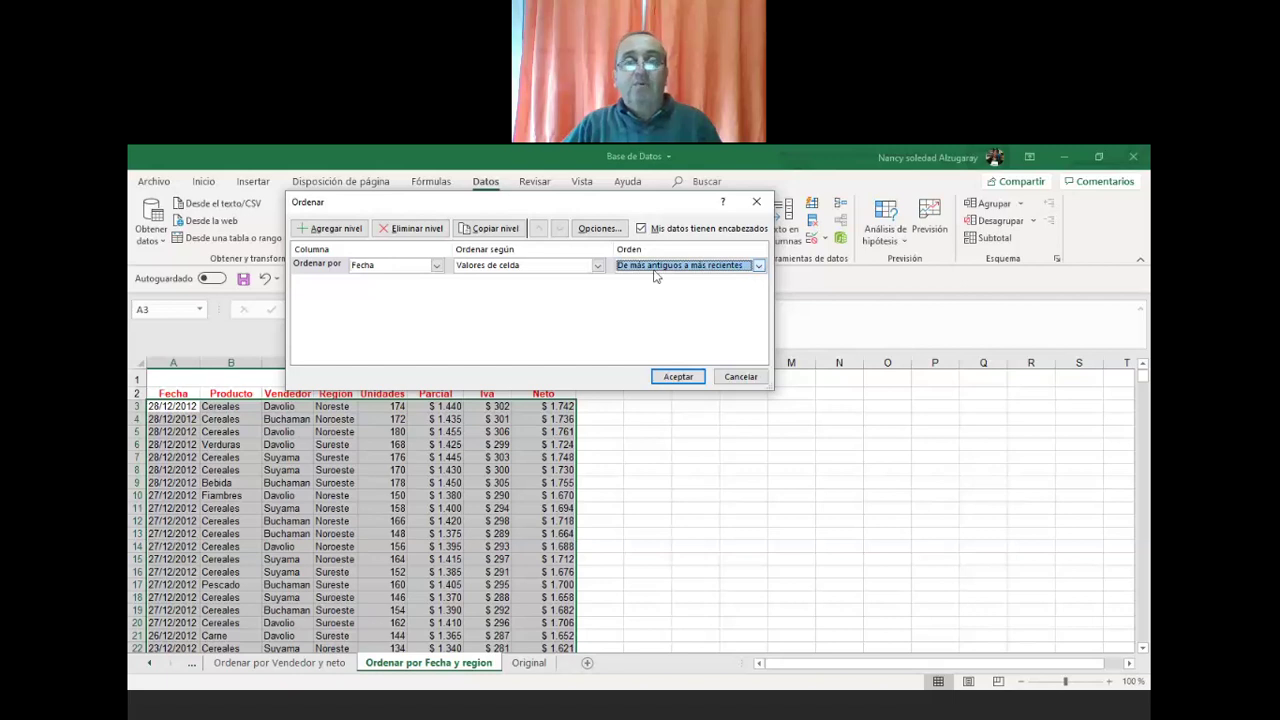
# - Add a second sort level on Región, ordered "A a Z"
pyautogui.click(345, 234)
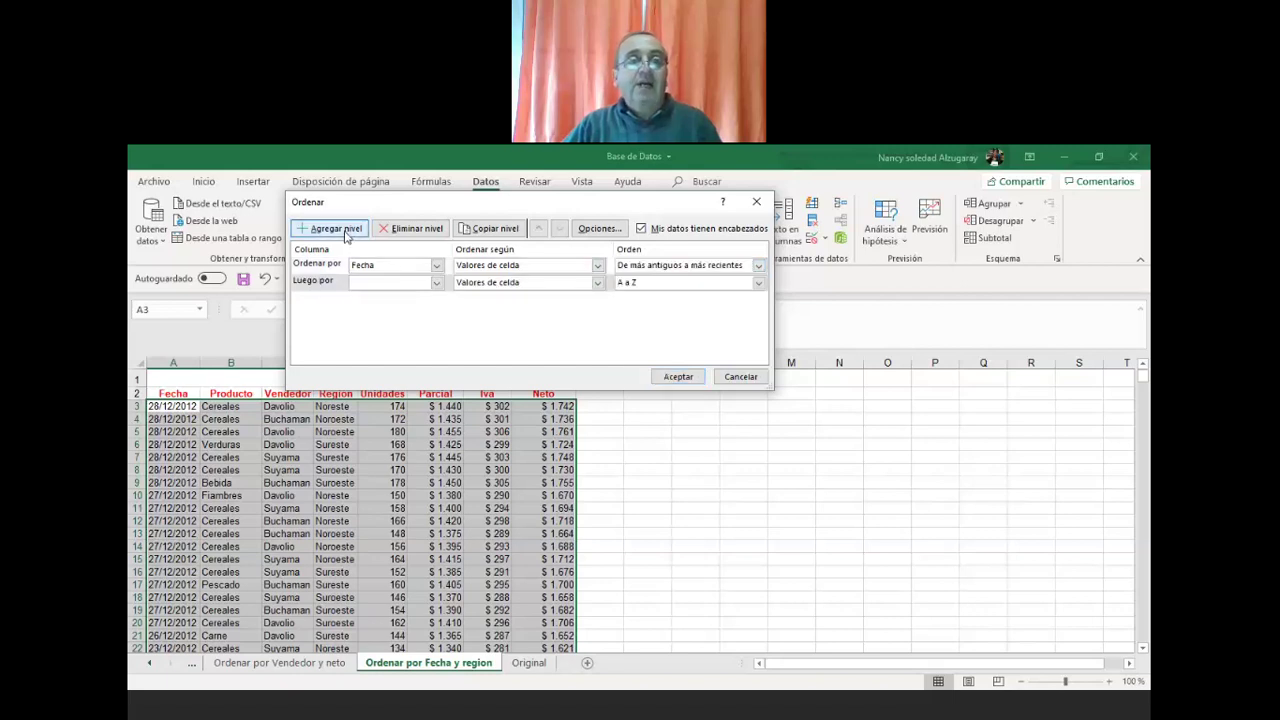
pyautogui.click(436, 283)
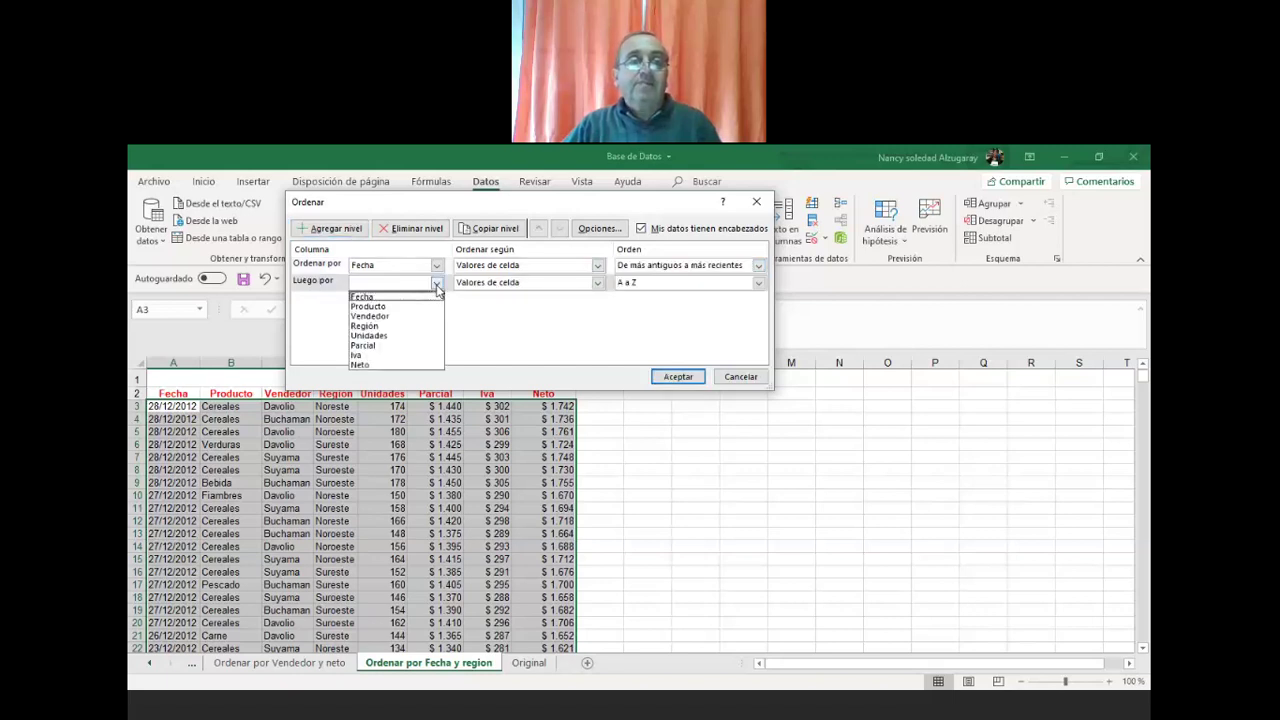
pyautogui.click(390, 326)
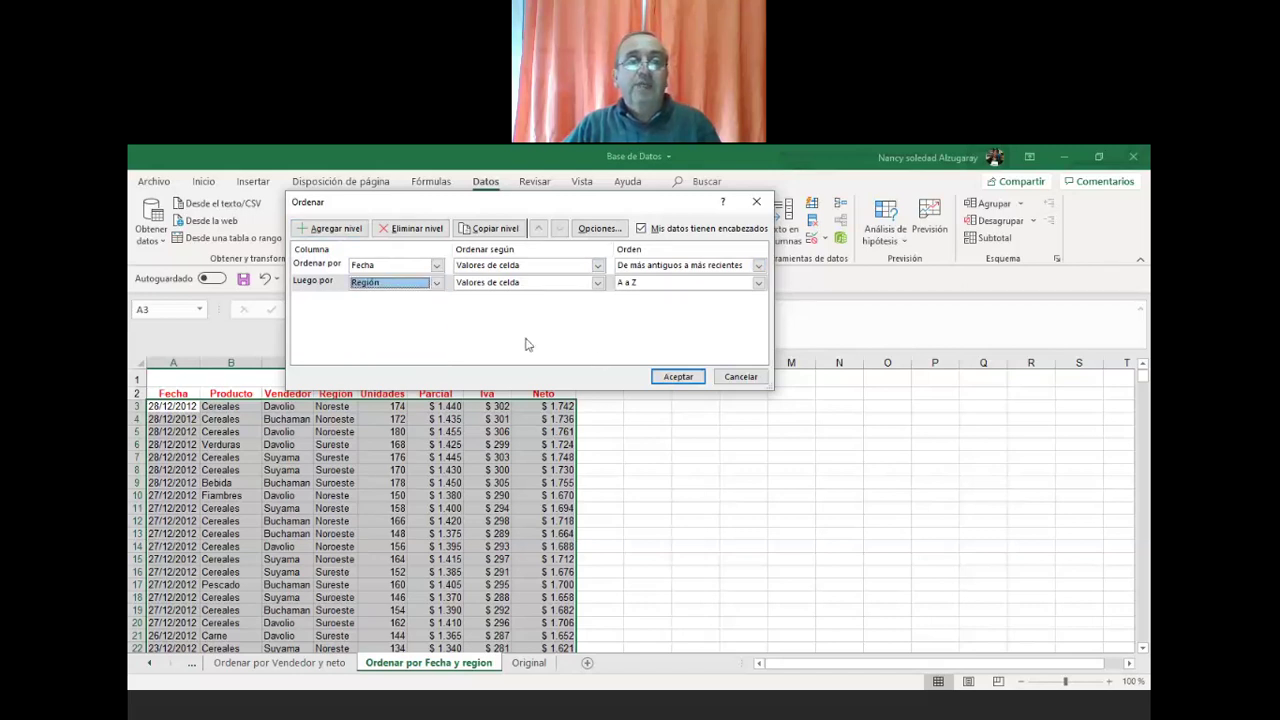
# - Add a third sort level on Producto ordered "A a Z" and apply the sort to the table
pyautogui.click(330, 228)
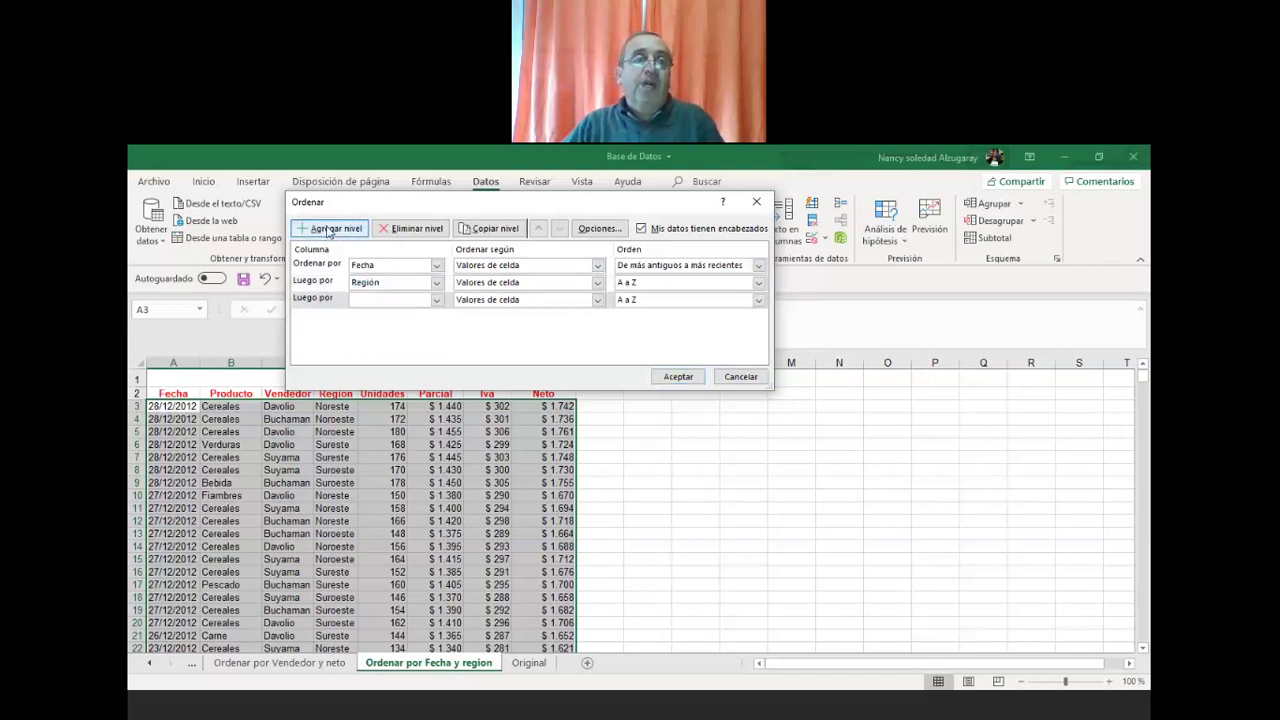
pyautogui.click(397, 298)
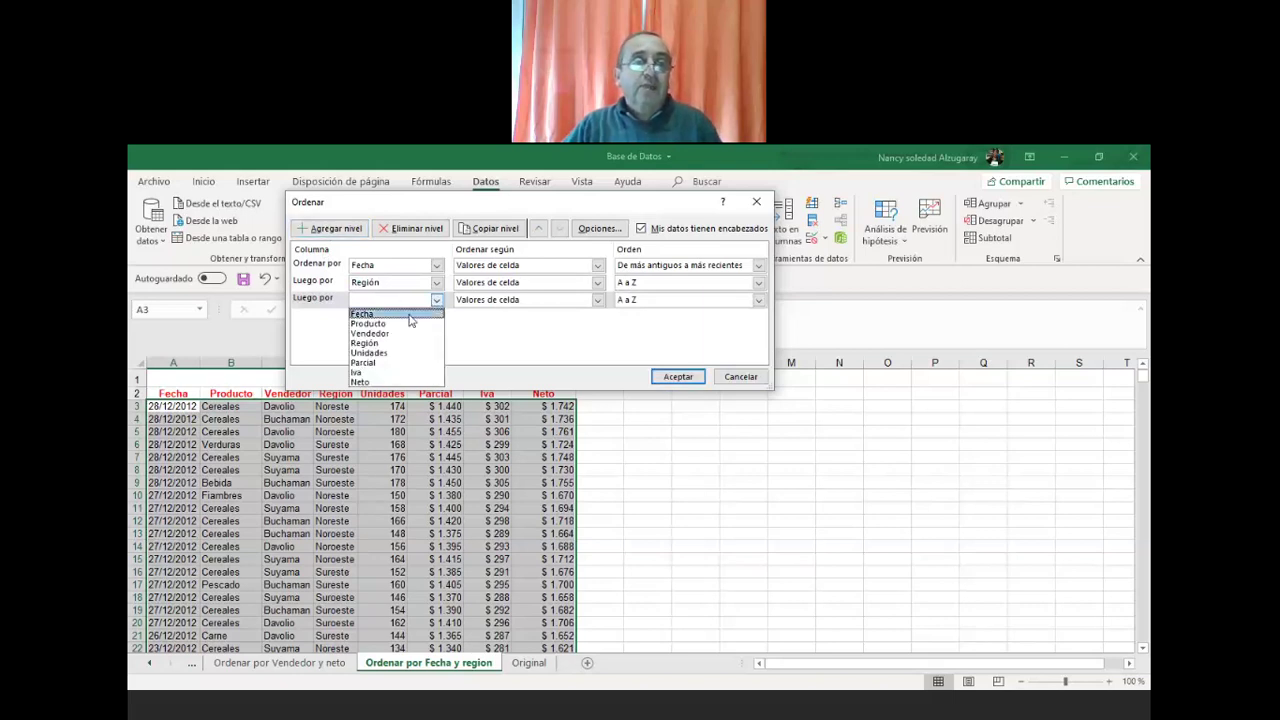
pyautogui.click(386, 324)
pyautogui.click(676, 378)
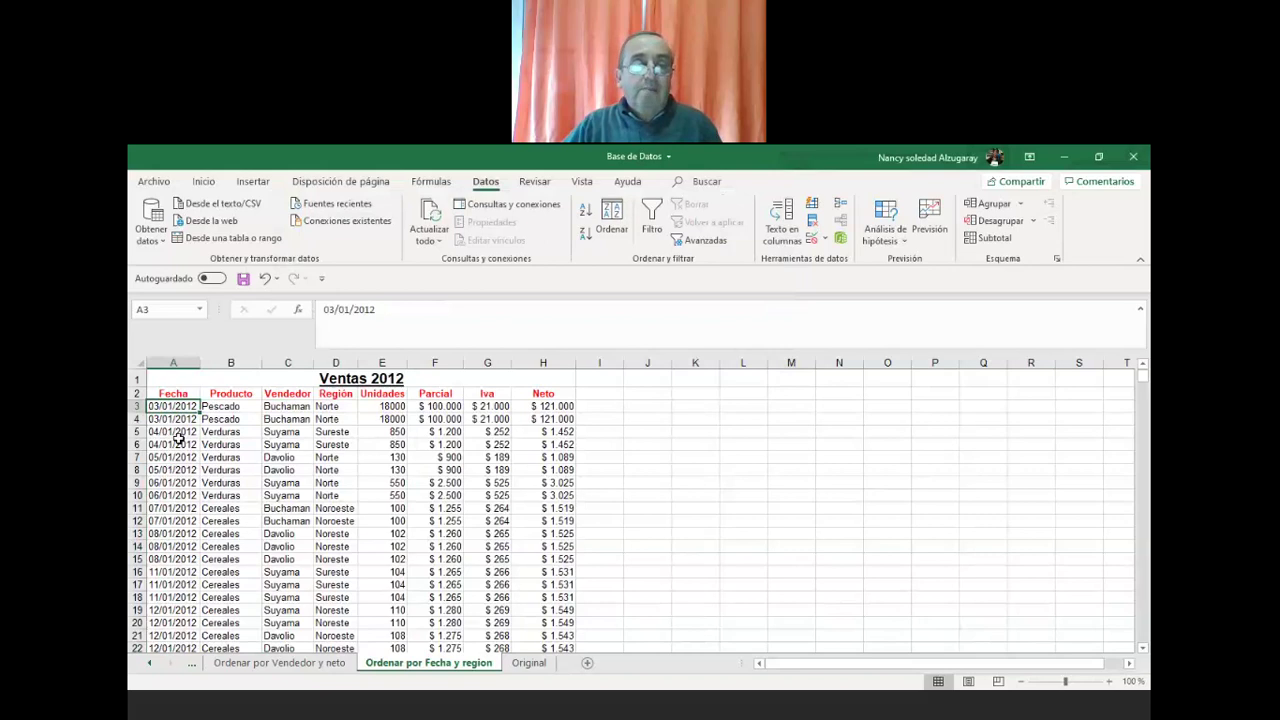
# - Select the earliest records, A3:H4 and A5:G9, to review how the first rows are ordered by Fecha
pyautogui.moveTo(177, 408); pyautogui.dragTo(558, 419)
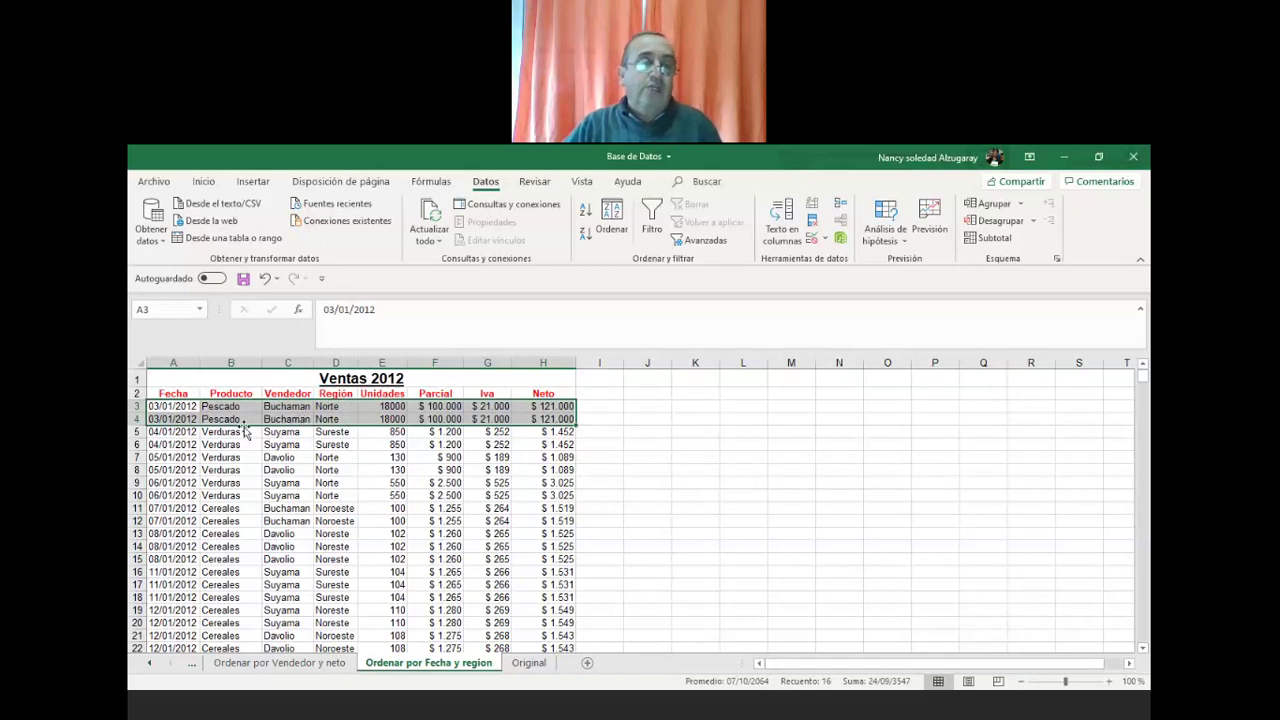
pyautogui.scroll(-1, 320, 432)
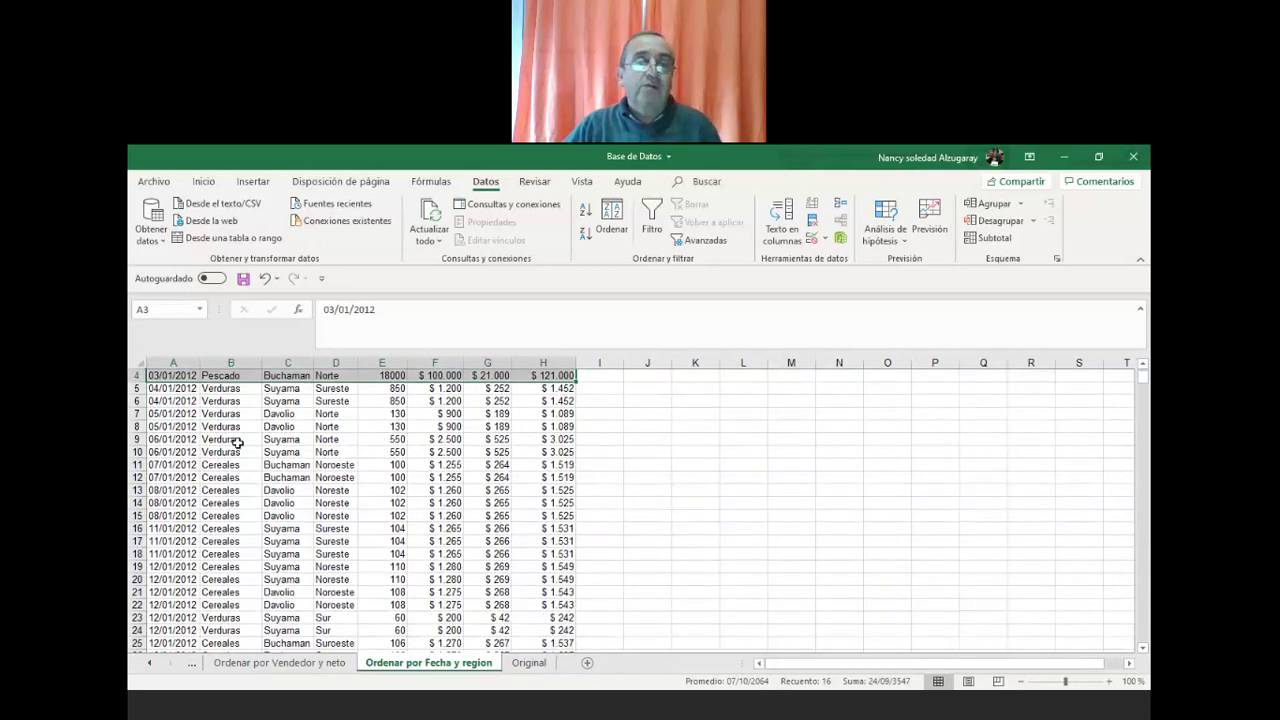
pyautogui.scroll(1, 250, 440)
pyautogui.moveTo(170, 432); pyautogui.dragTo(477, 485)
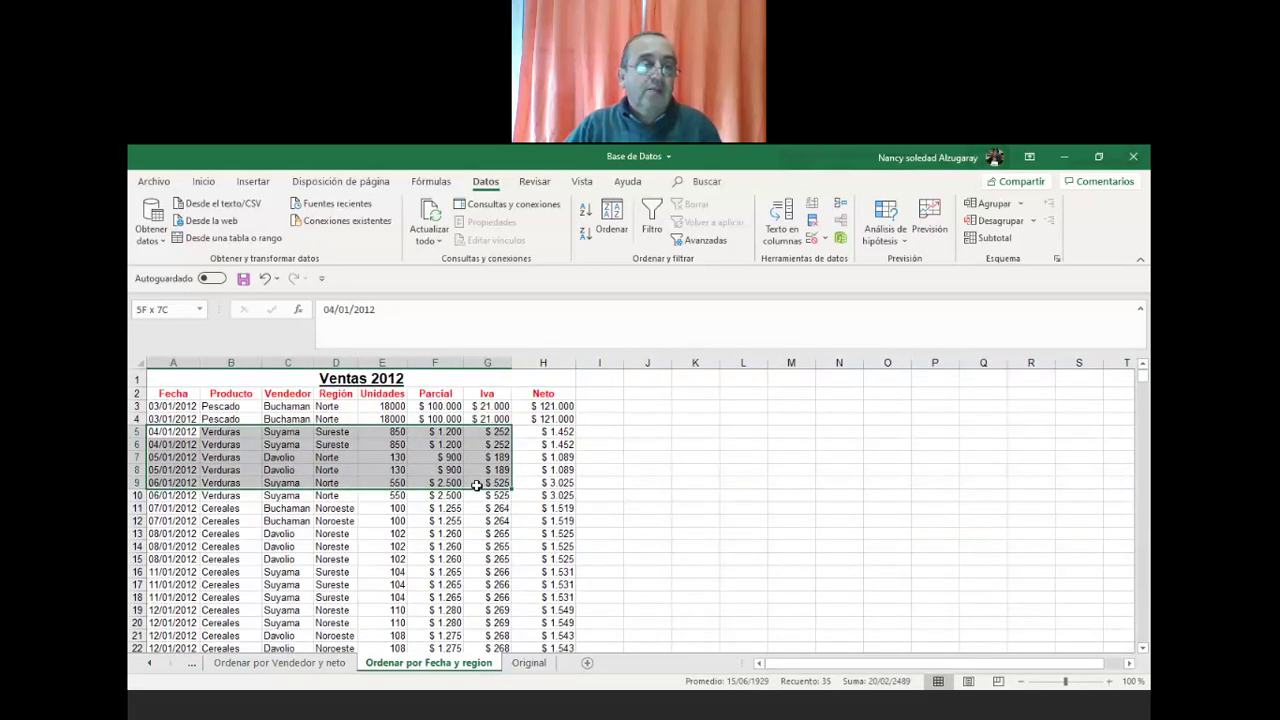
pyautogui.click(220, 520)
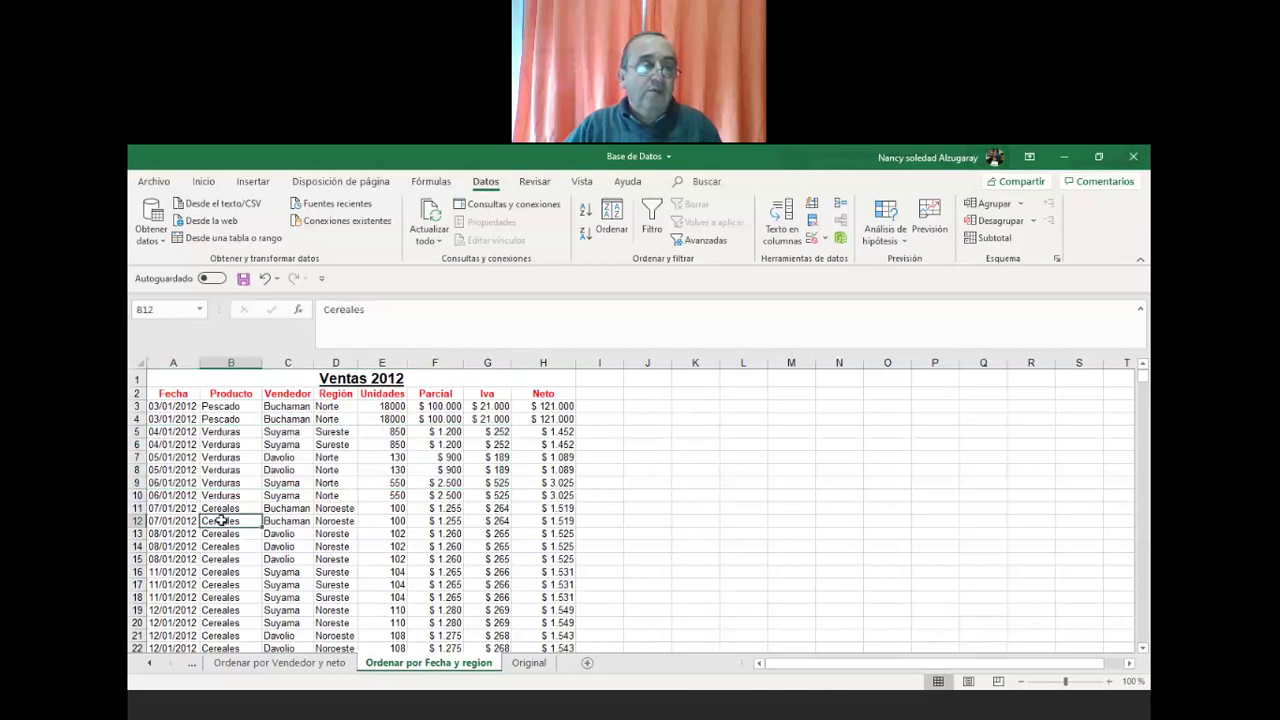
# - Select the 02/02/2012 records A54:H64, and A54:H57 within them, to review their Región and Producto order
pyautogui.scroll(-14, 220, 520)
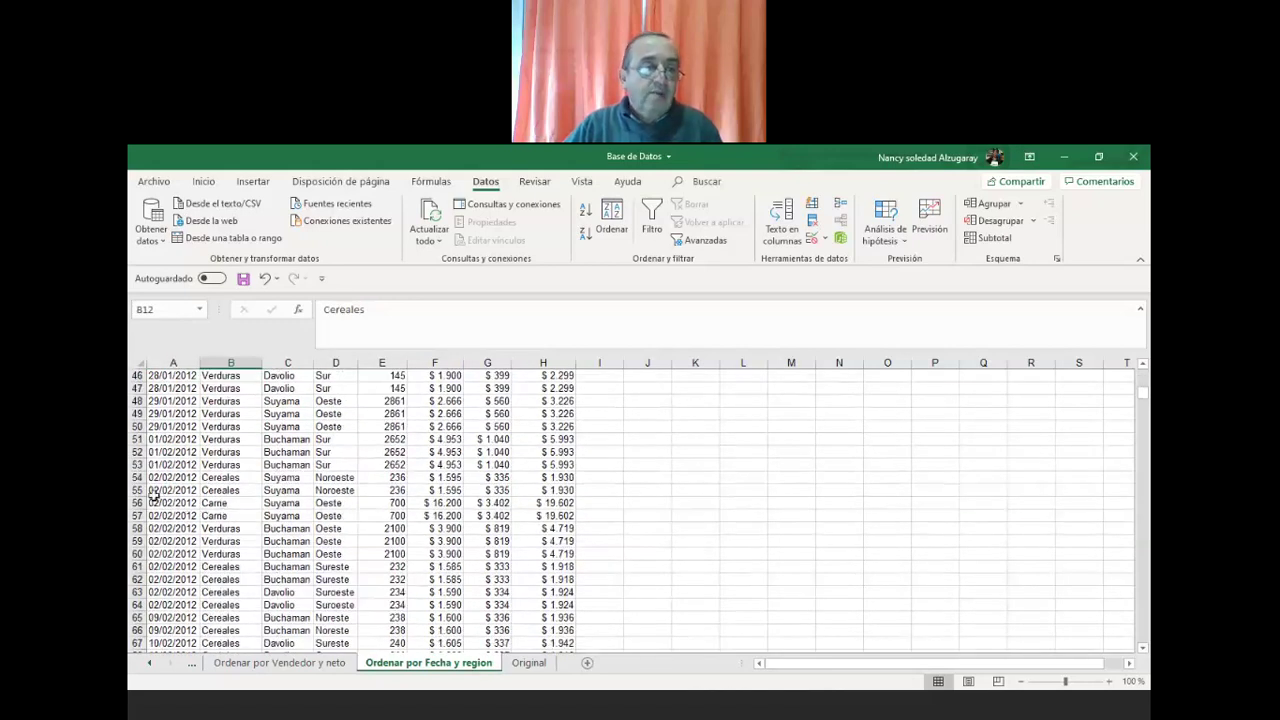
pyautogui.moveTo(152, 480); pyautogui.dragTo(540, 606)
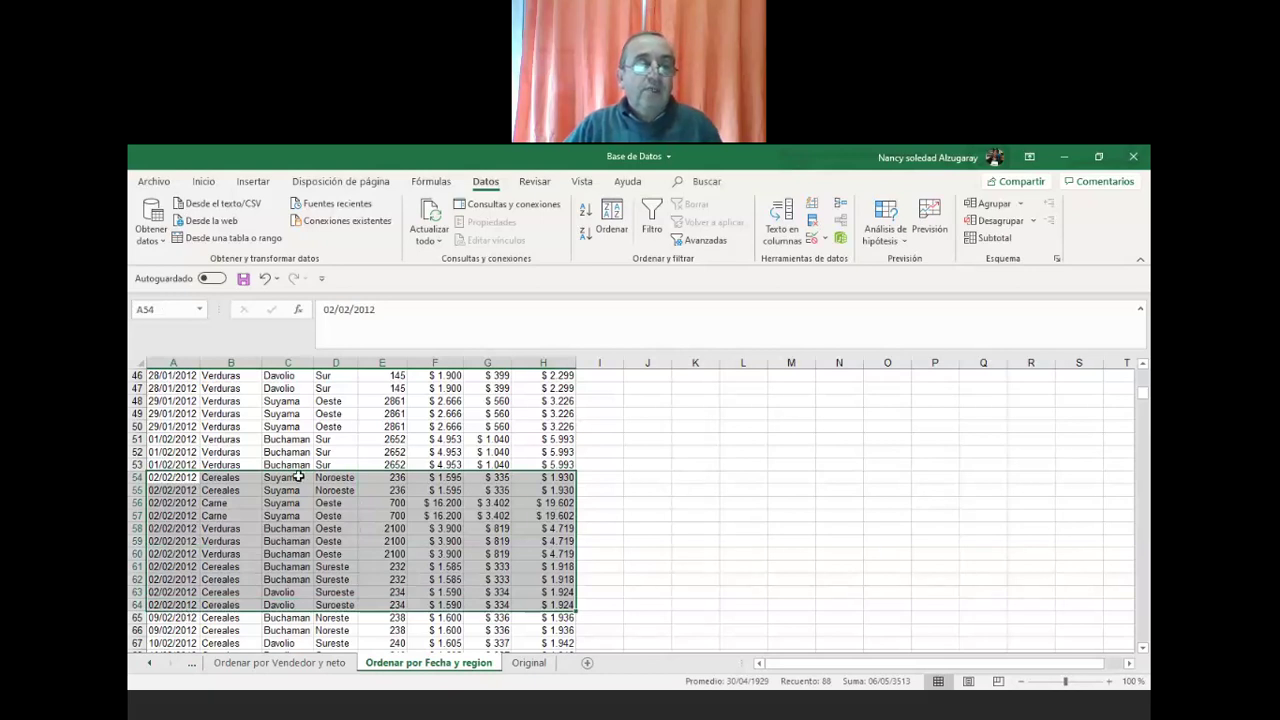
pyautogui.moveTo(166, 477); pyautogui.dragTo(545, 517)
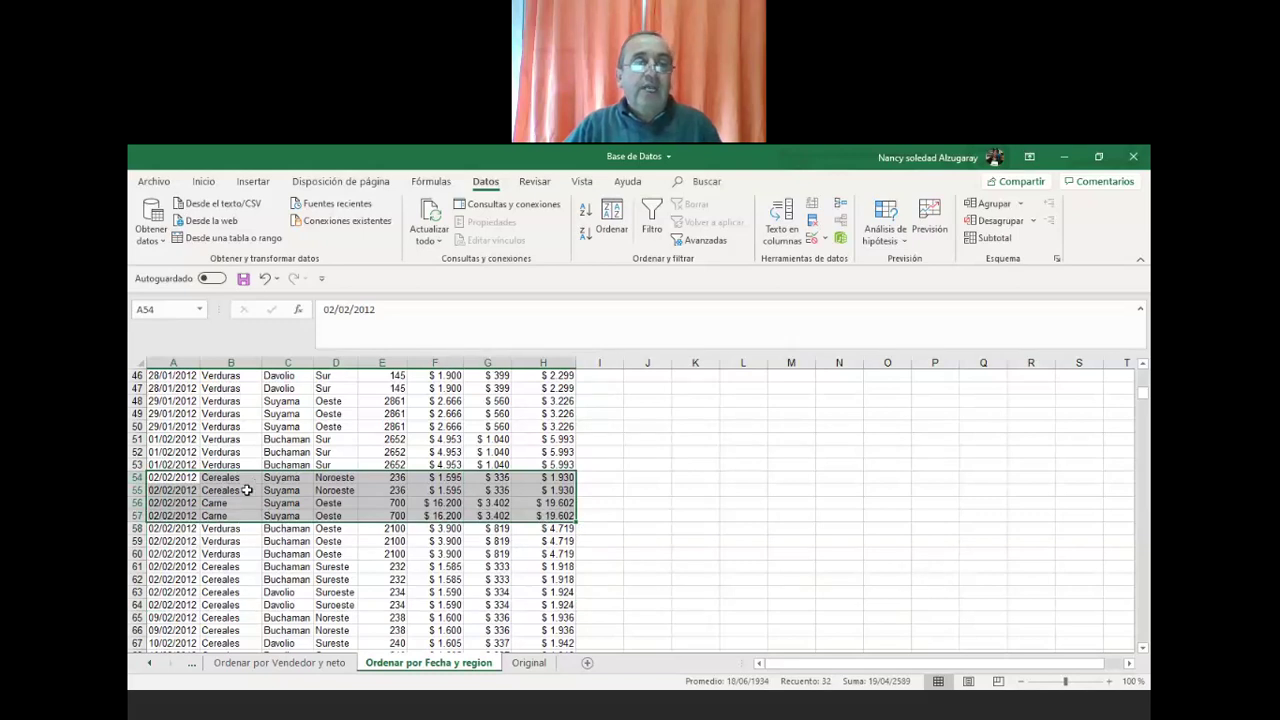
# - Examine the sorted table between its first rows and the 02/02/2012 records, checking the order within each date
pyautogui.scroll(1, 240, 494)
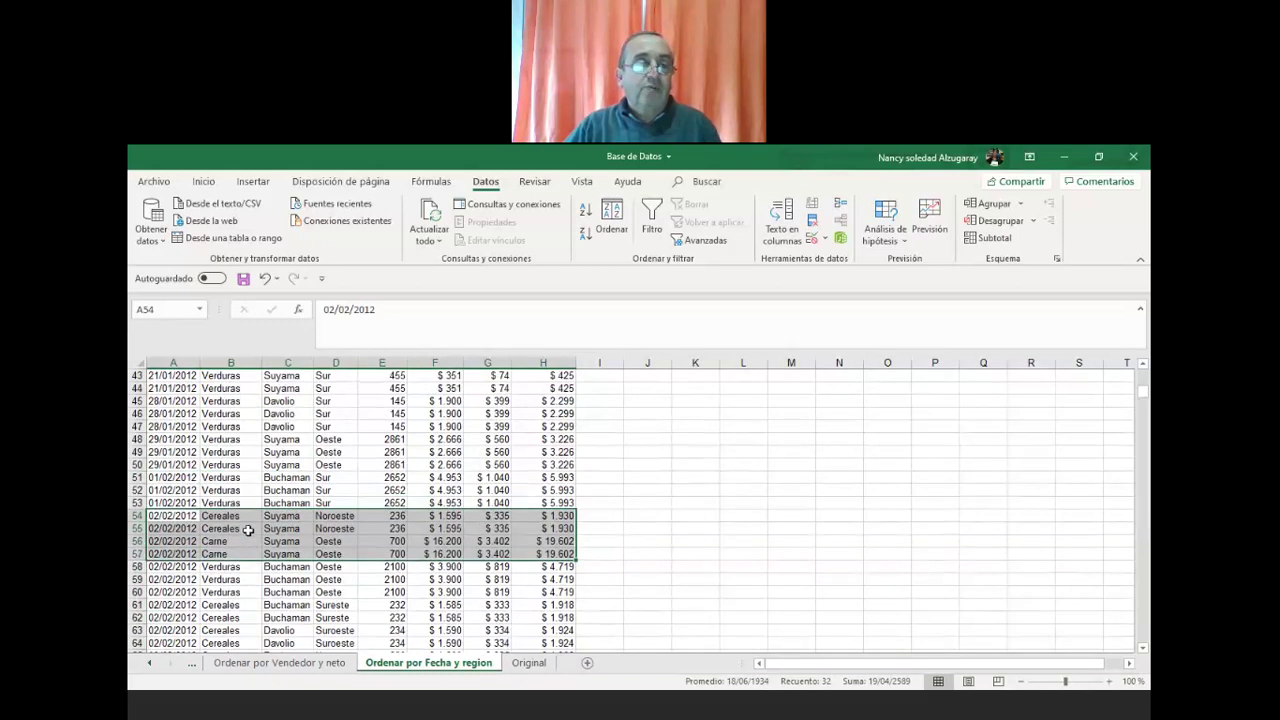
pyautogui.scroll(13, 222, 522)
pyautogui.scroll(1, 221, 522)
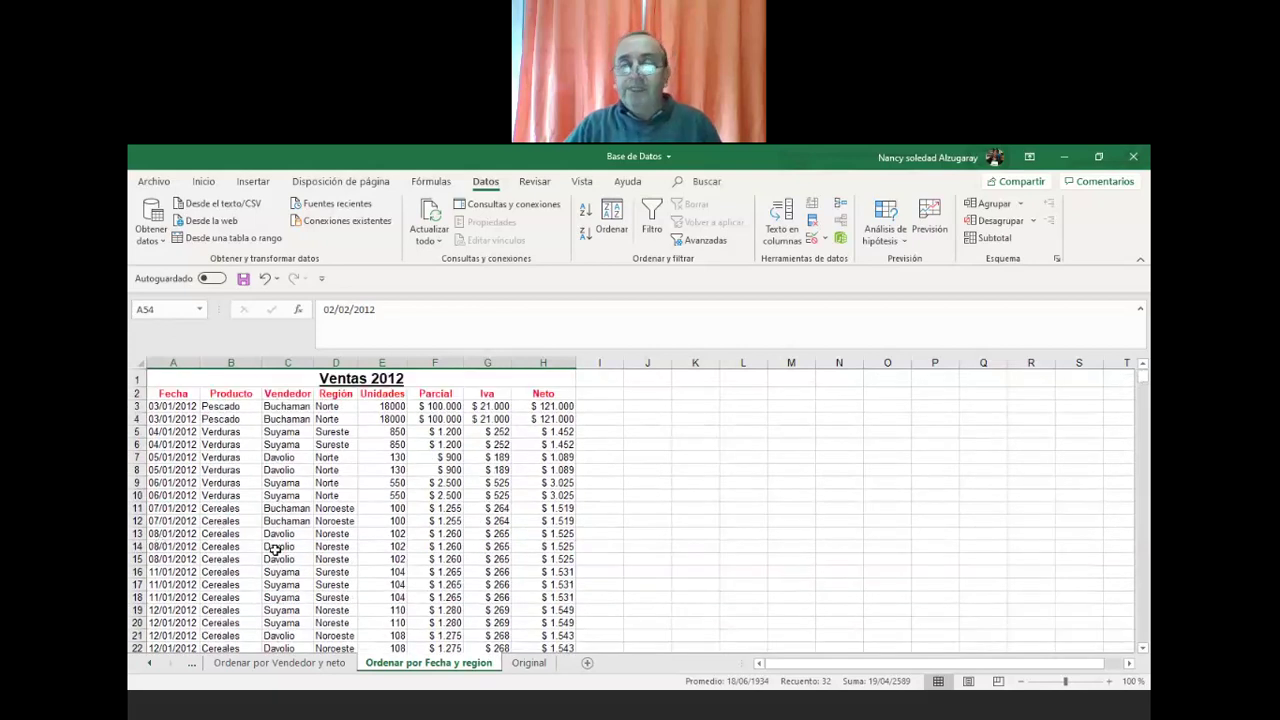
pyautogui.scroll(-2, 253, 538)
pyautogui.scroll(2, 240, 538)
pyautogui.scroll(-2, 222, 537)
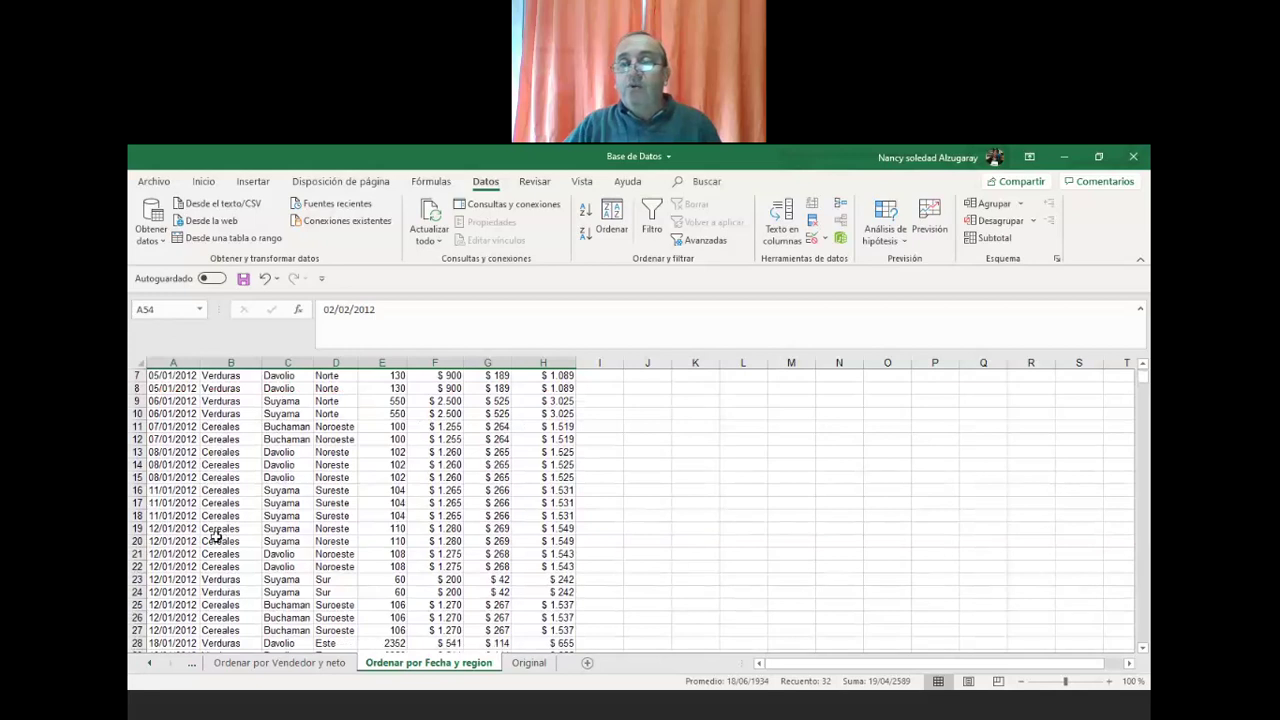
pyautogui.scroll(-13, 173, 541)
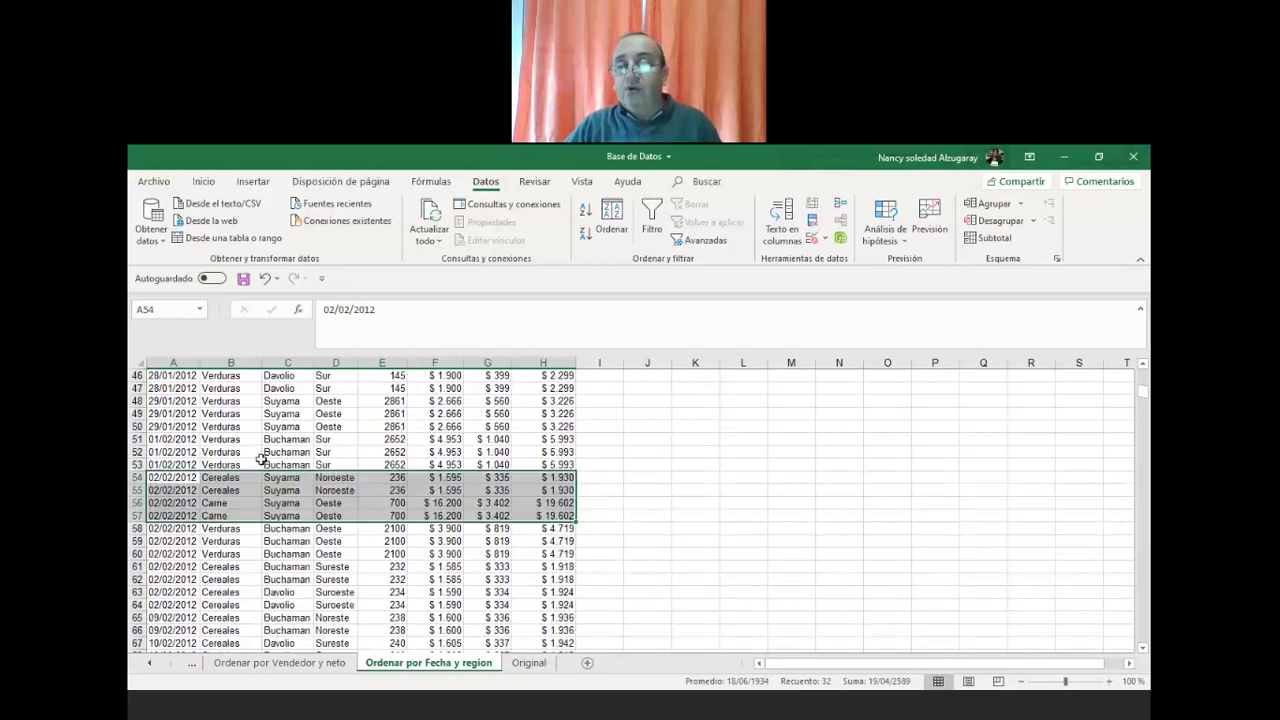
pyautogui.scroll(4, 263, 452)
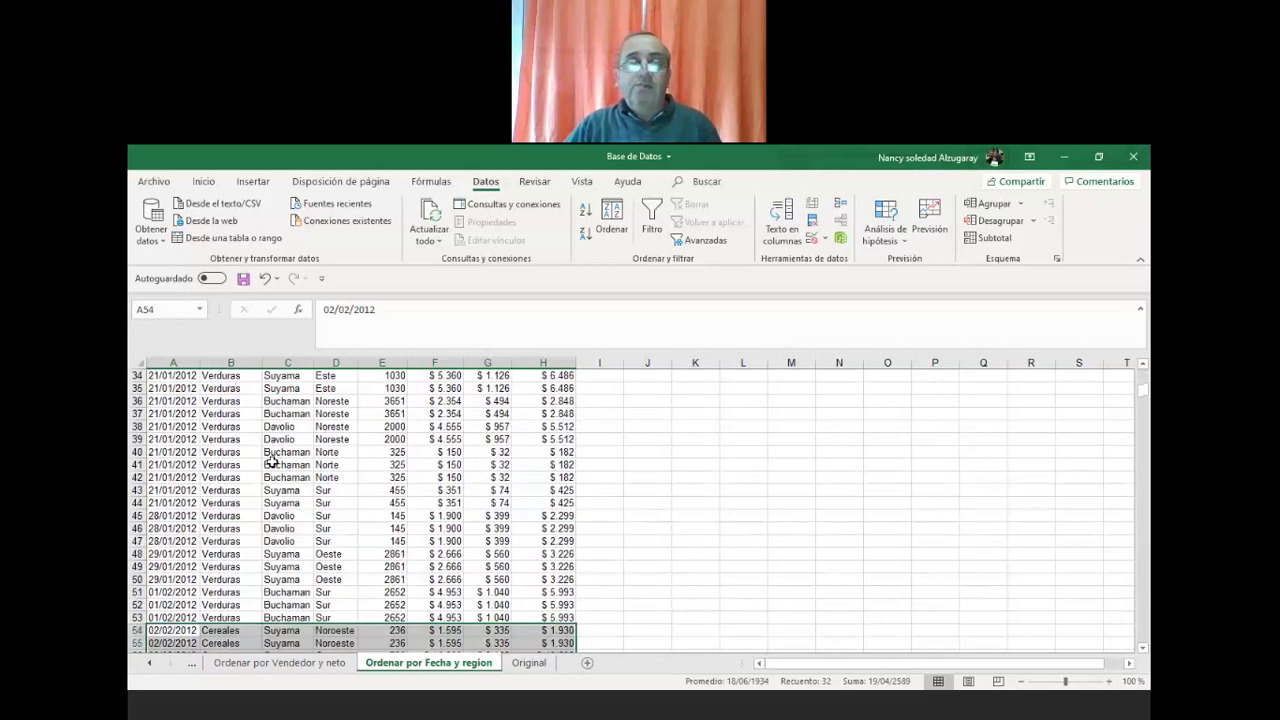
pyautogui.scroll(11, 271, 460)
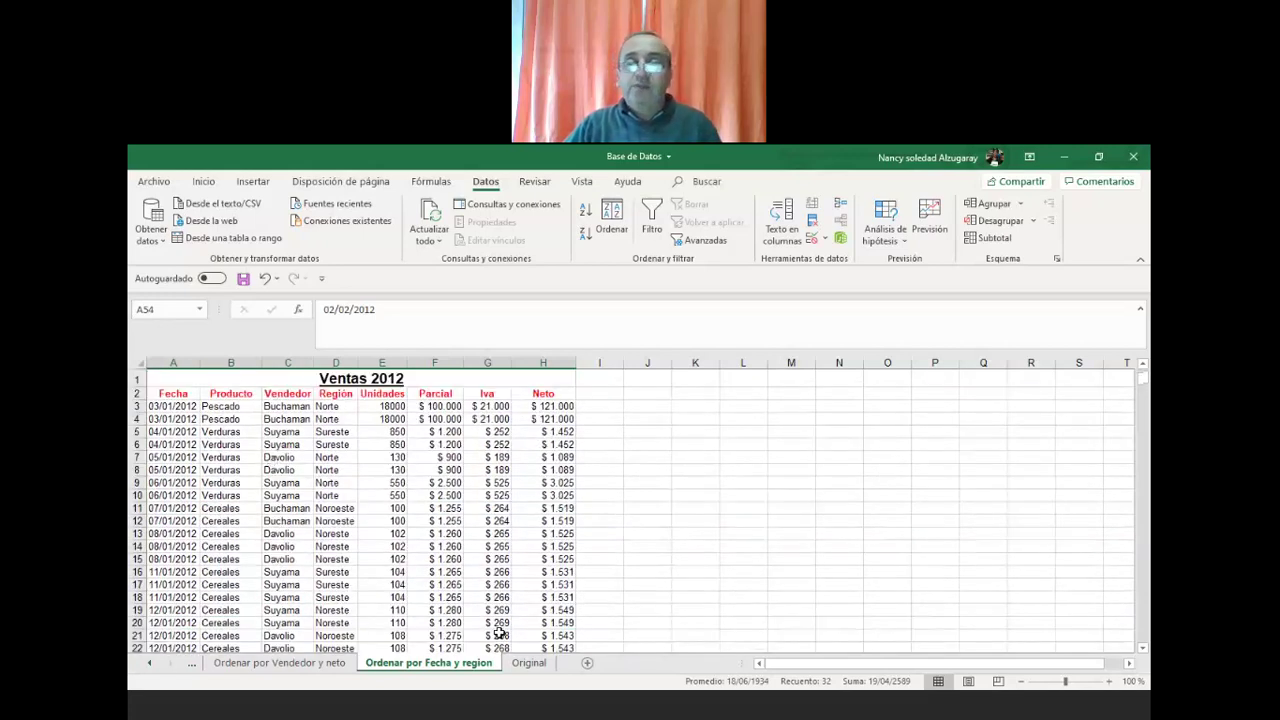
# - Open the "Original" worksheet and review the order of its Ventas 2012 records
pyautogui.click(514, 664)
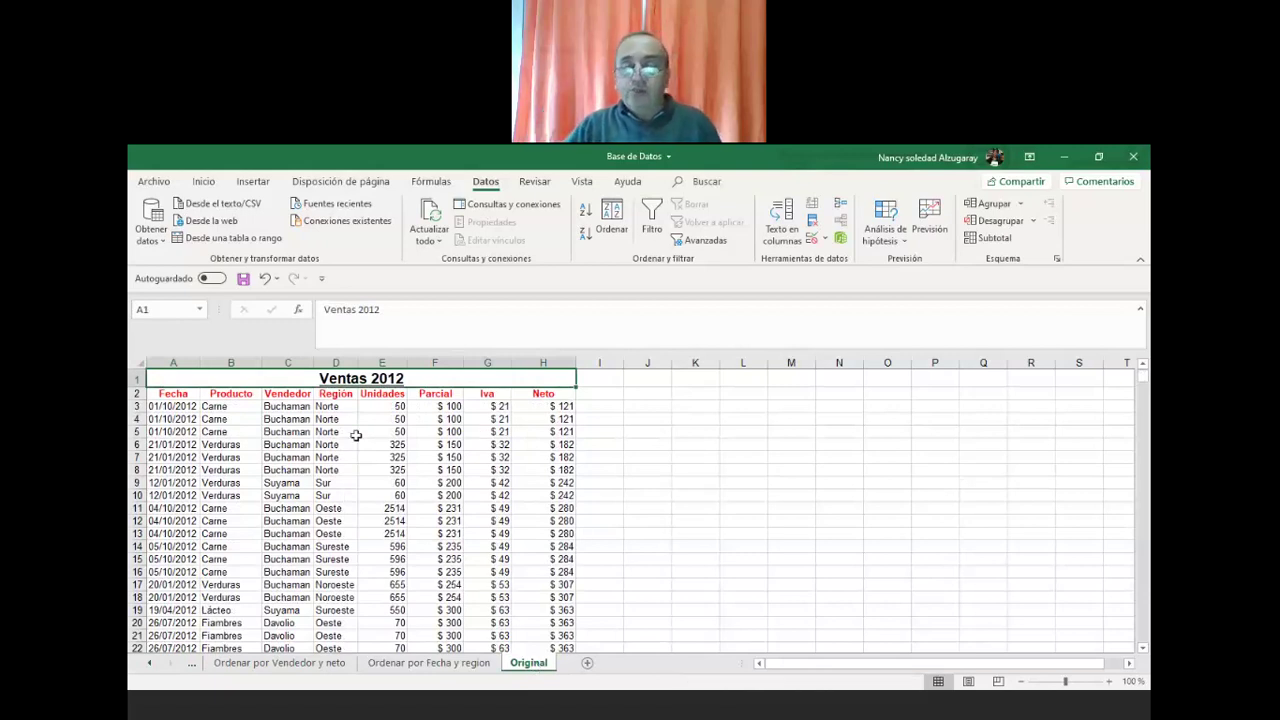
pyautogui.scroll(-4, 245, 482)
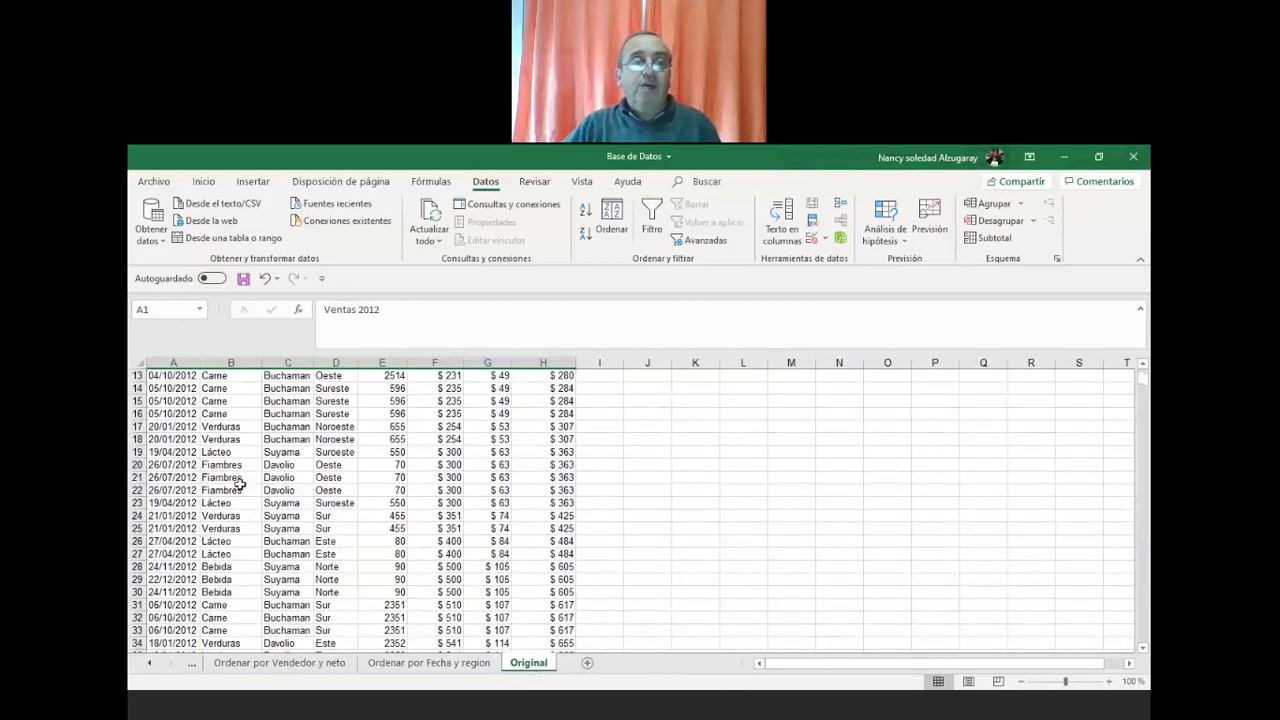
pyautogui.scroll(-3, 240, 483)
pyautogui.scroll(7, 213, 490)
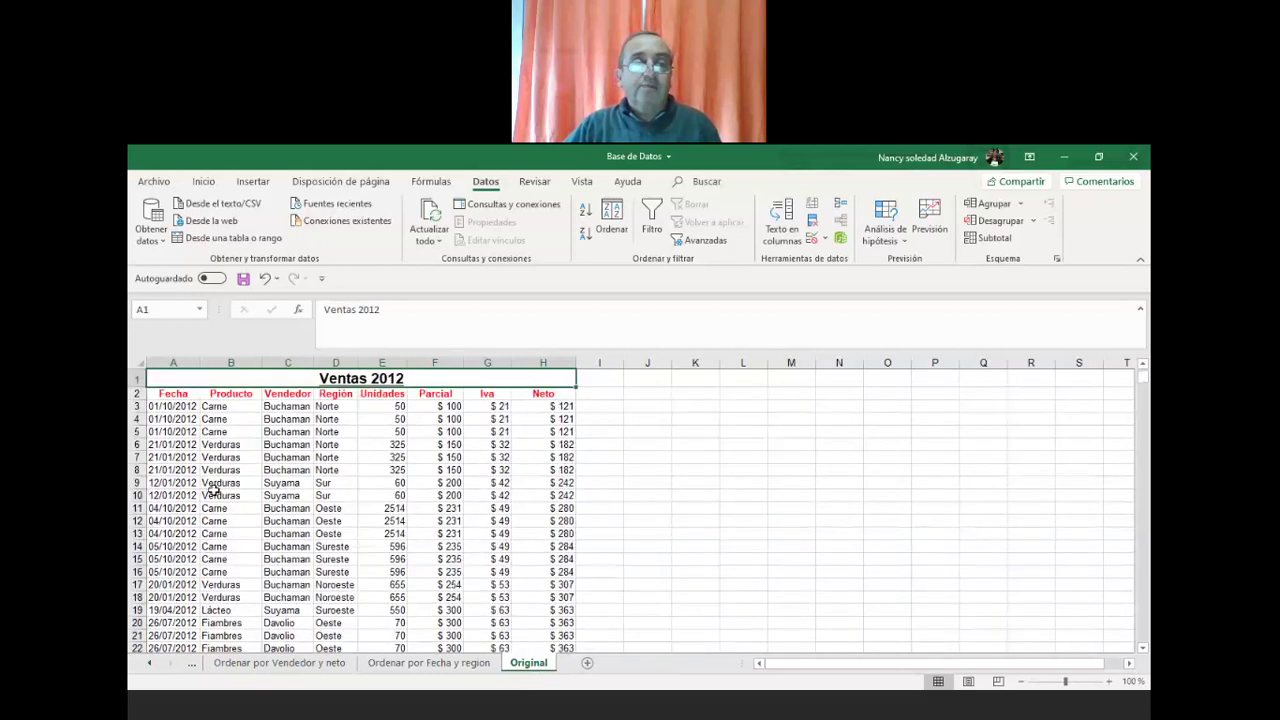
pyautogui.click(162, 407)
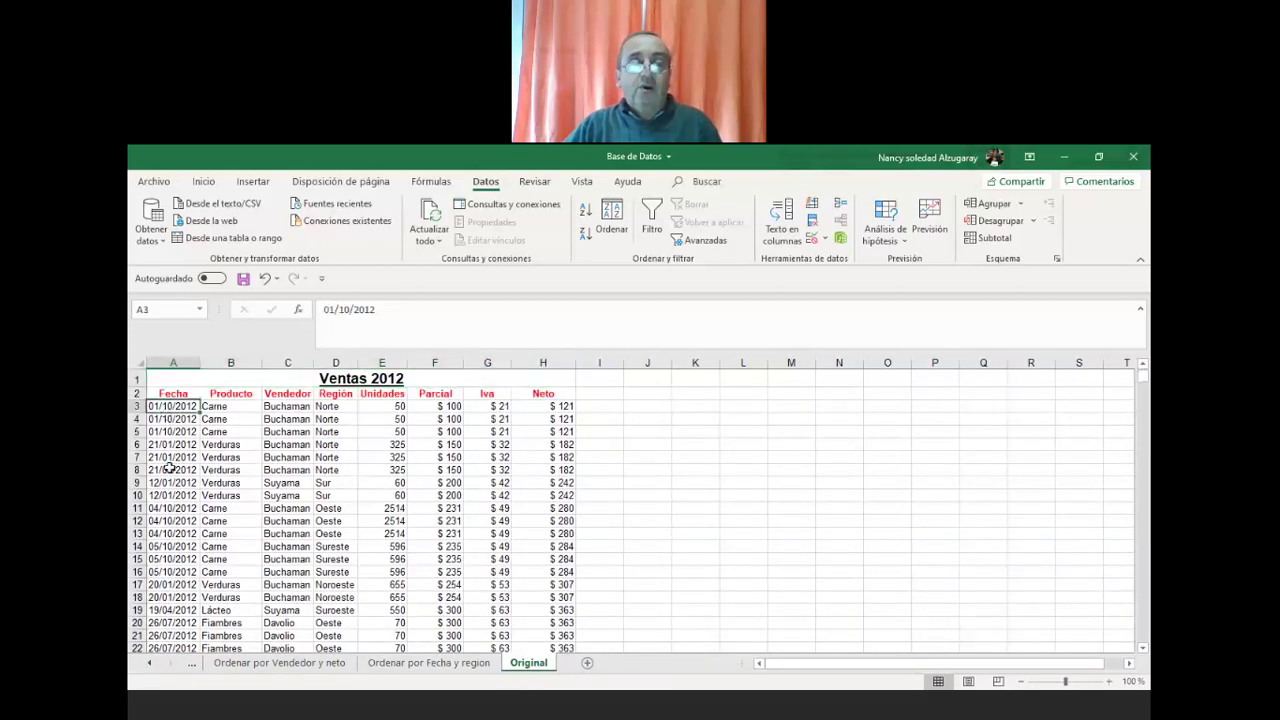
pyautogui.scroll(-4, 373, 633)
pyautogui.scroll(-2, 373, 633)
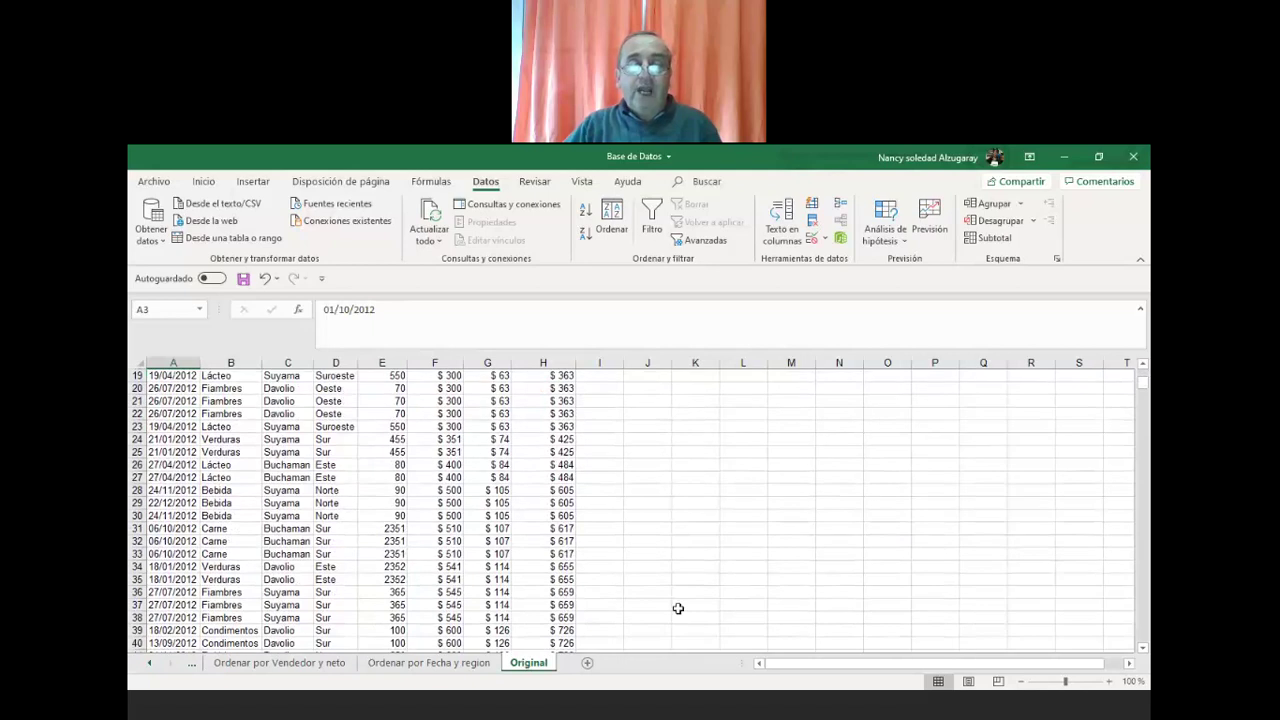
# - Create a copy of the "Original" worksheet in Base de Datos.xlsx, placed before "filtrar por Norte y neto >200"
pyautogui.doubleClick(530, 664)
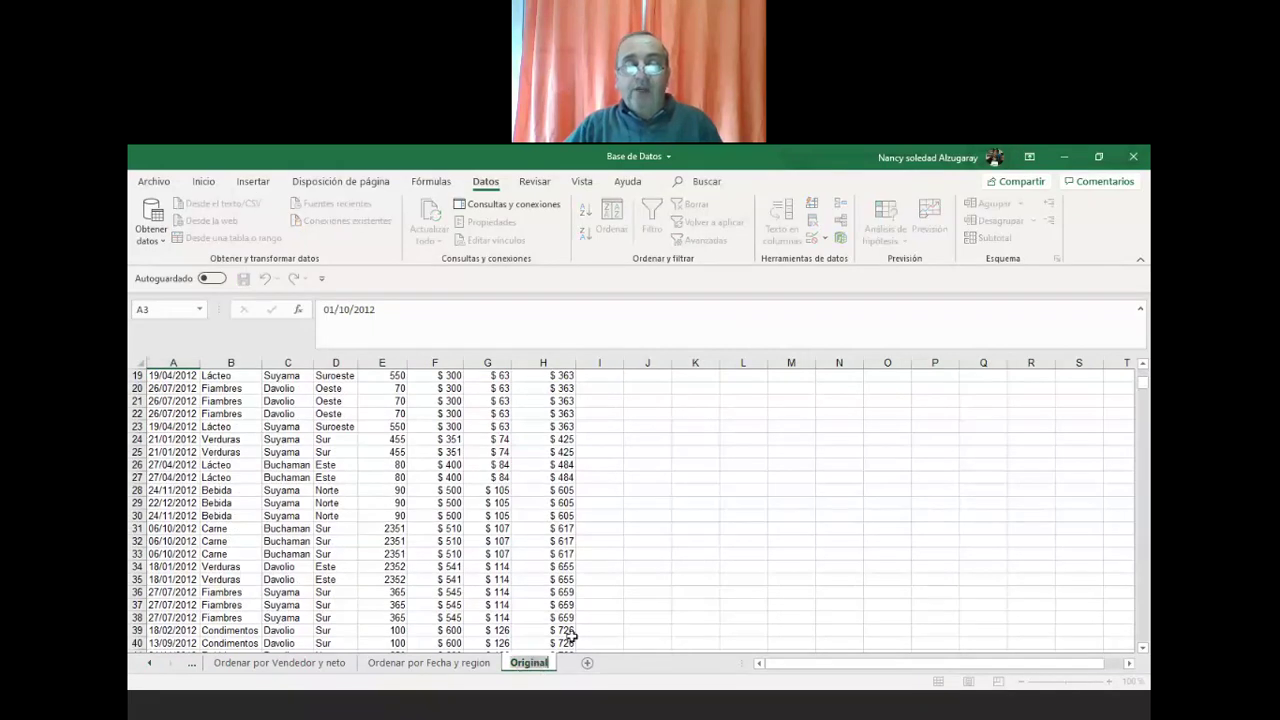
pyautogui.click(600, 618)
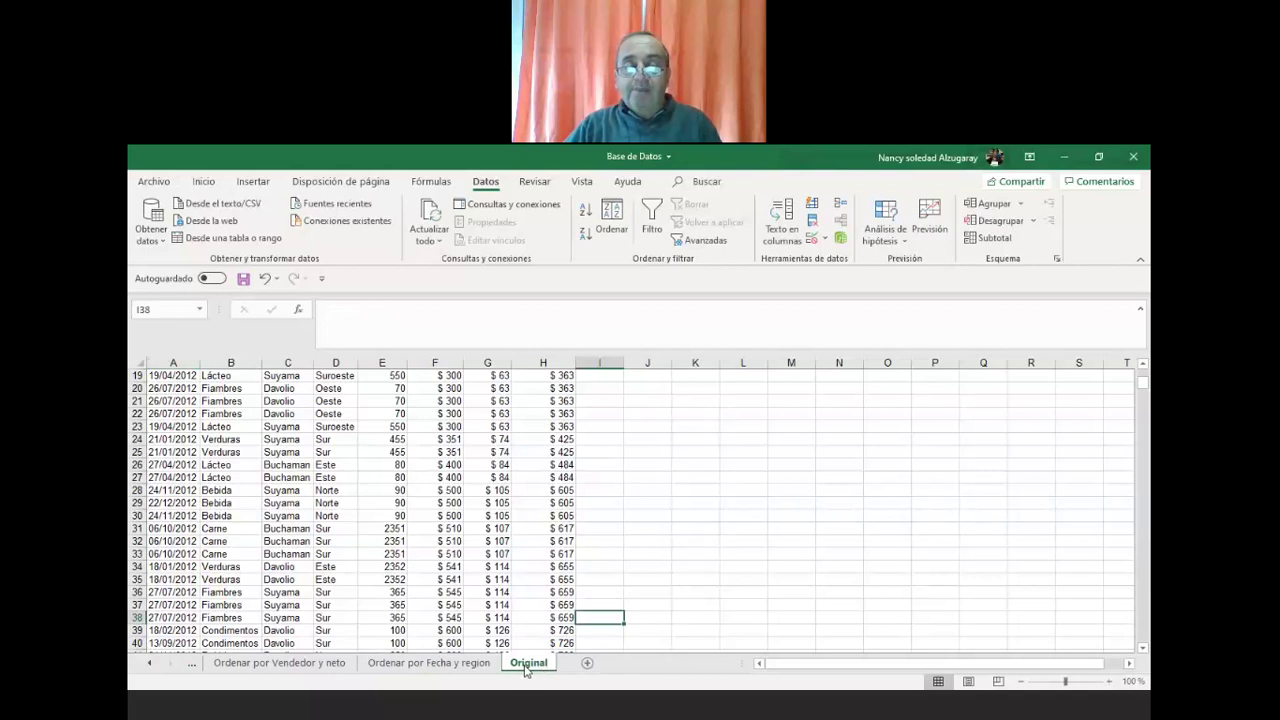
pyautogui.rightClick(526, 666)
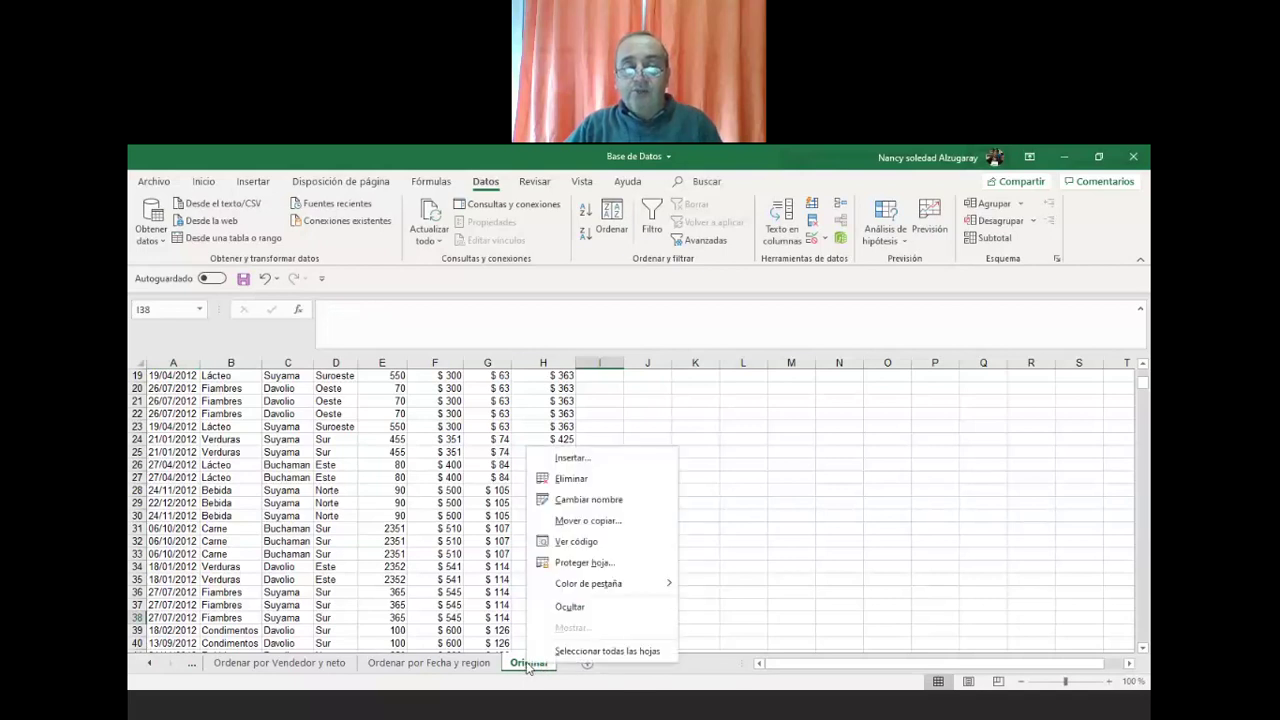
pyautogui.click(588, 521)
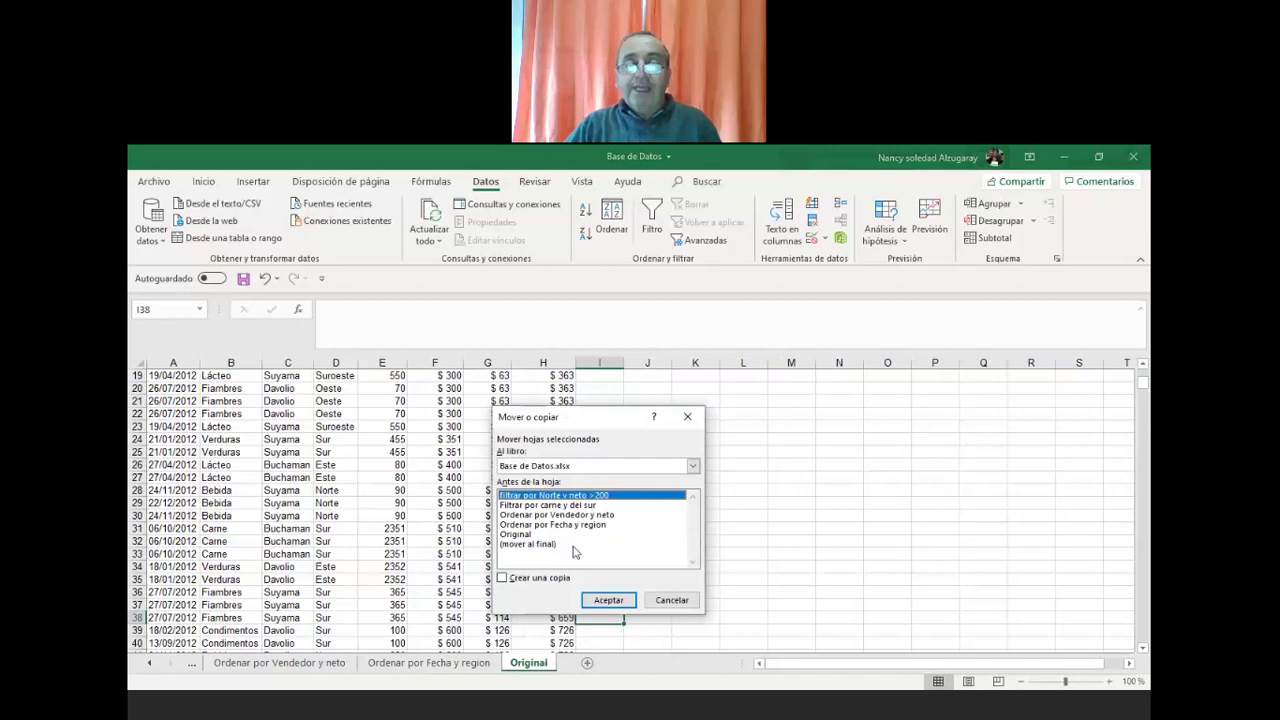
pyautogui.click(508, 583)
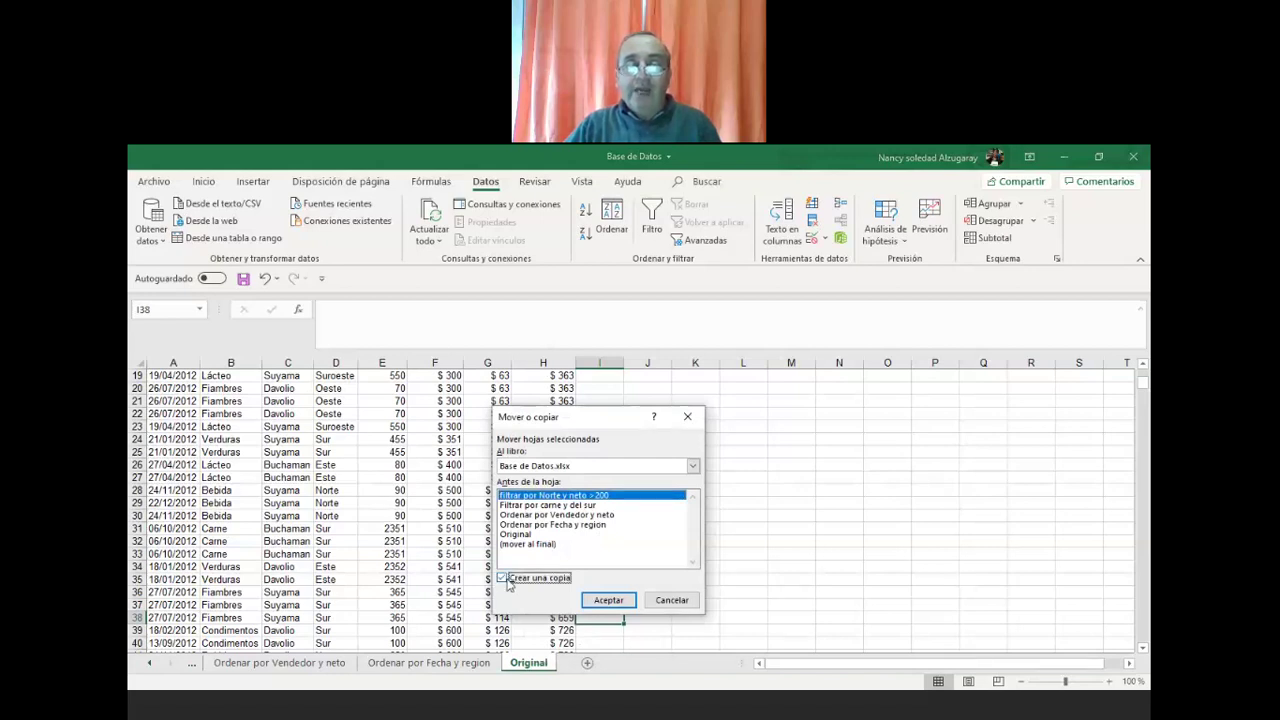
pyautogui.click(606, 600)
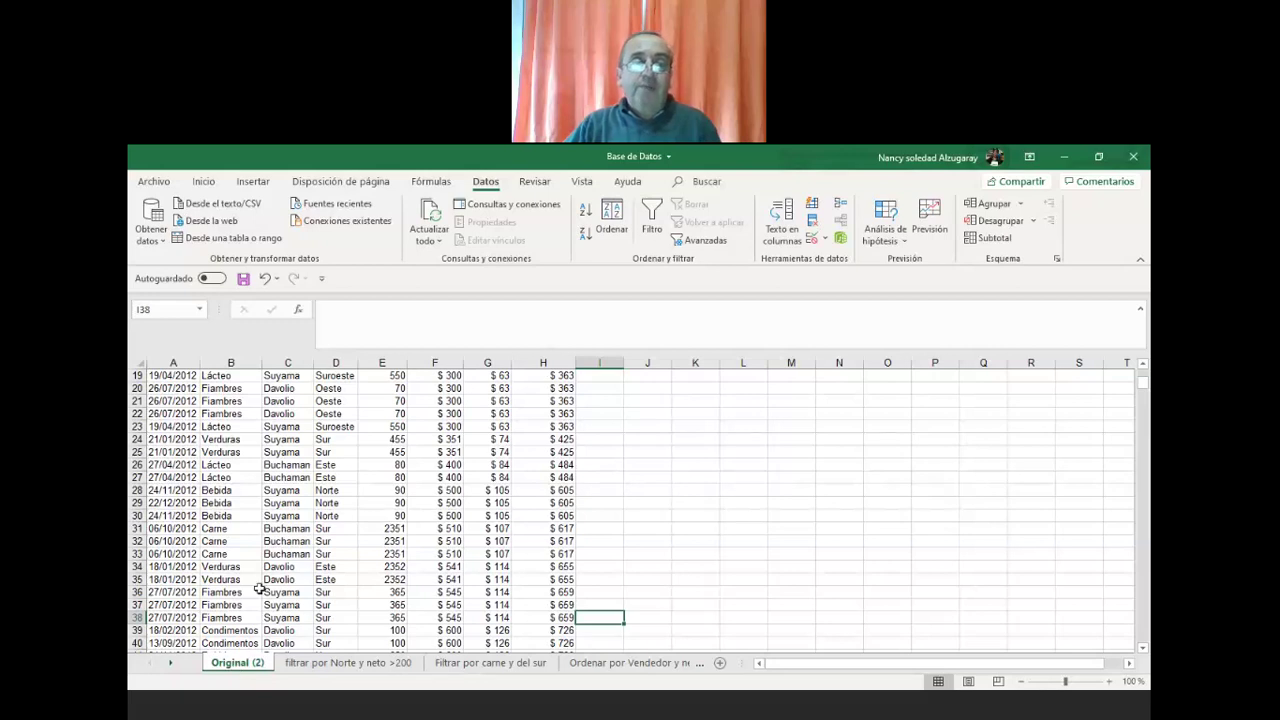
# - Review the Ventas 2012 records in the "Original (2)" worksheet, from the first rows to beyond row 85
pyautogui.scroll(1, 441, 481)
pyautogui.scroll(6, 441, 481)
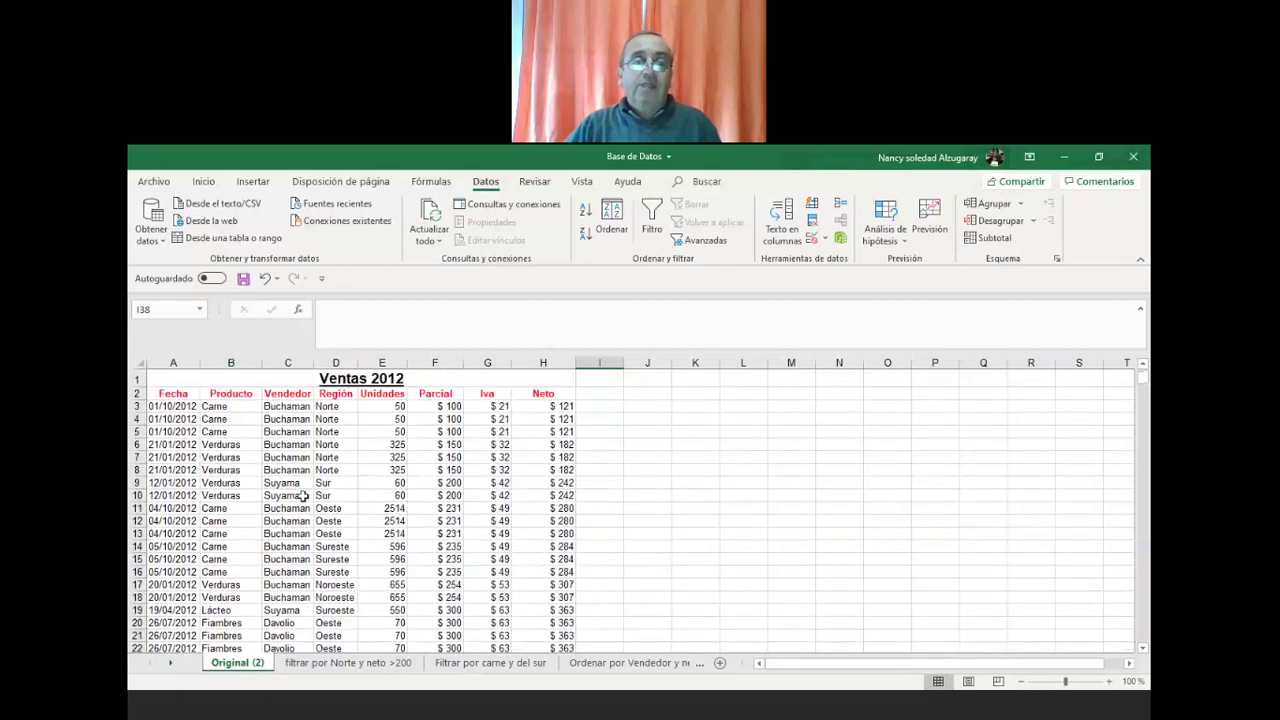
pyautogui.click(190, 456)
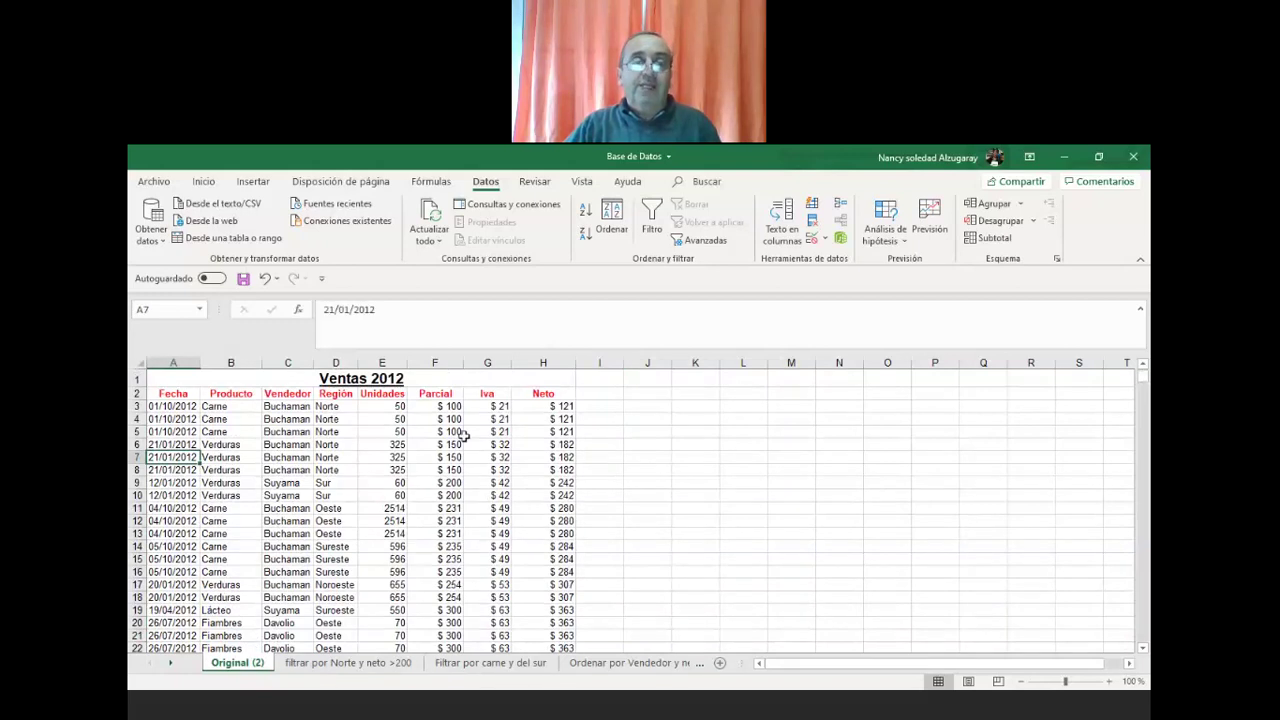
pyautogui.scroll(-20, 306, 534)
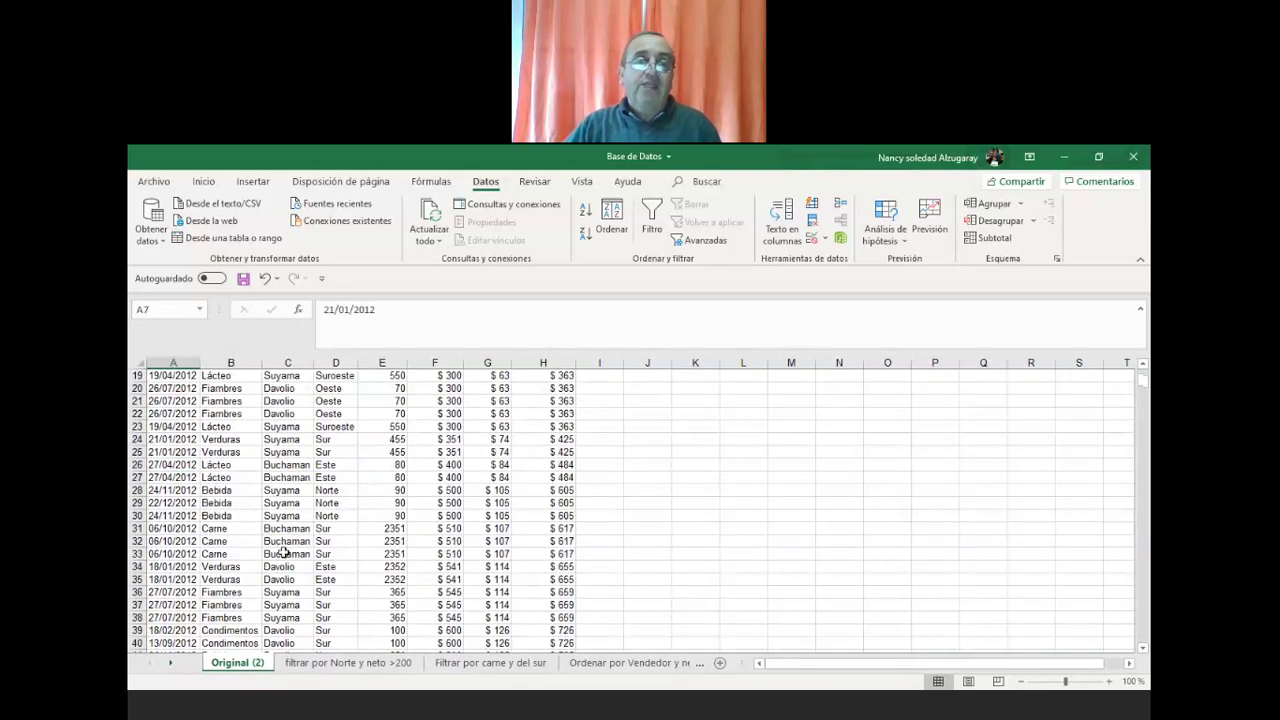
pyautogui.scroll(20, 284, 549)
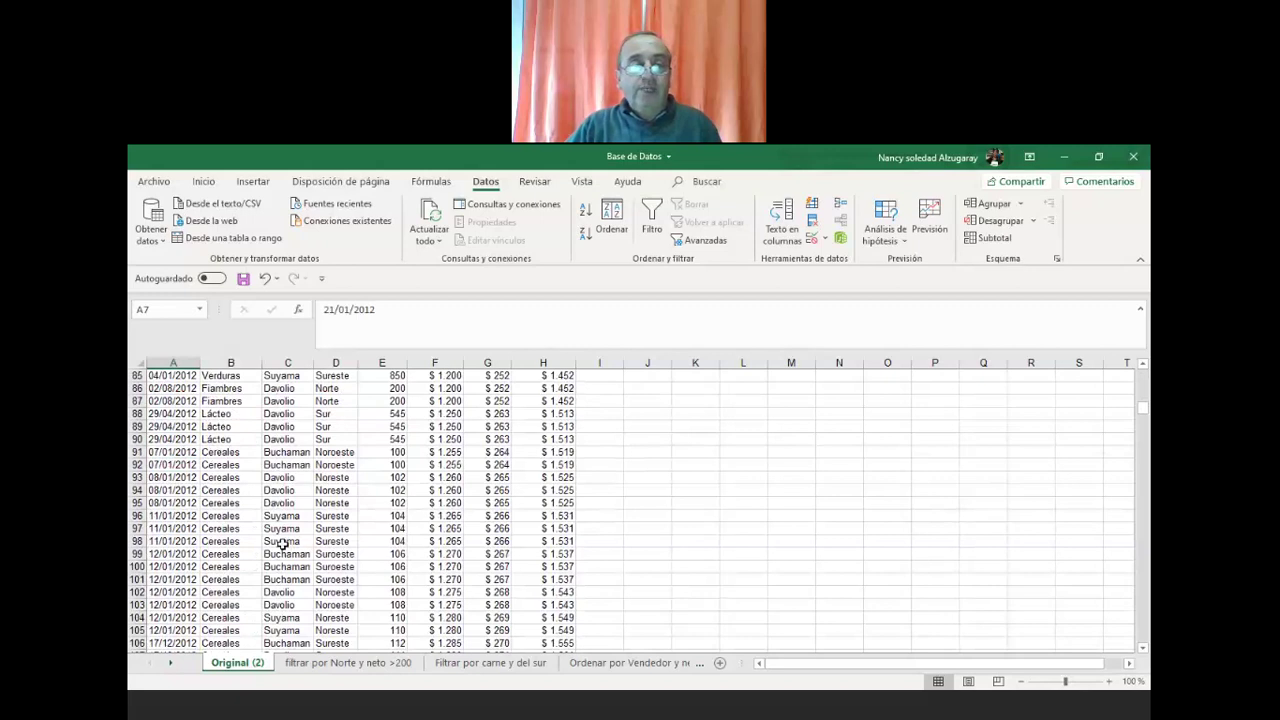
pyautogui.scroll(3, 280, 540)
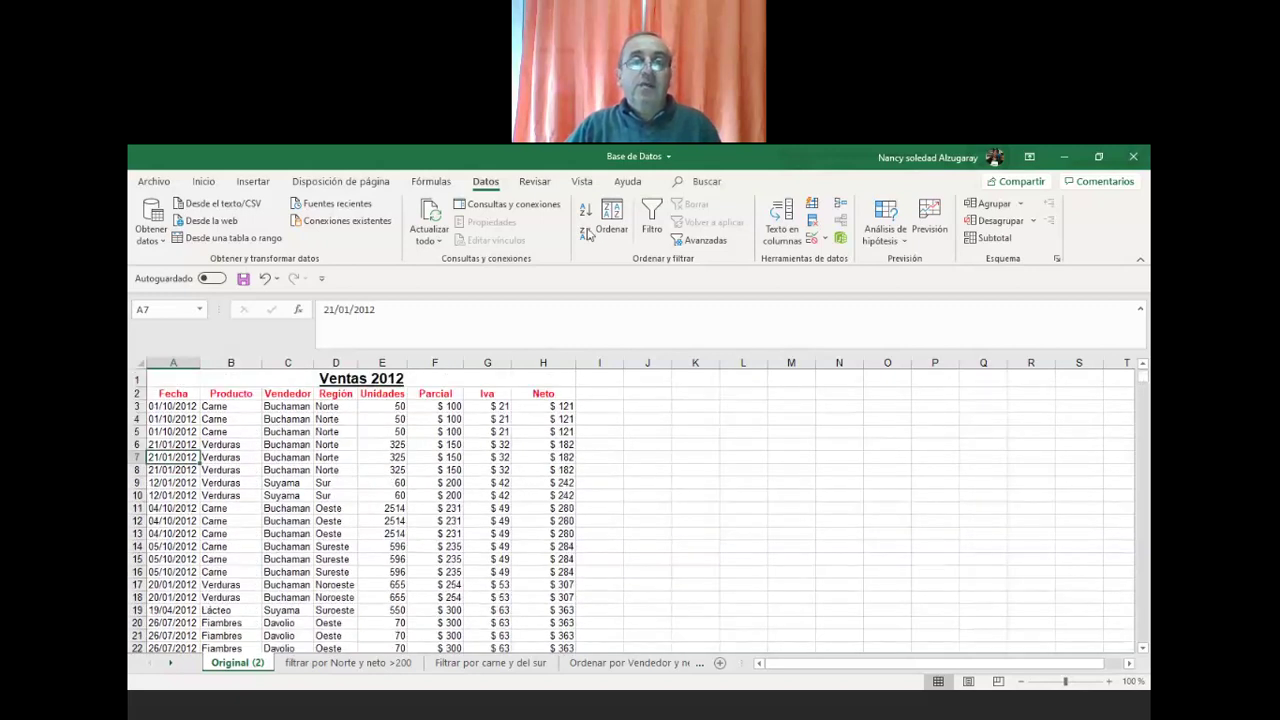
# - In the custom sort settings, compare the sort orders offered for the Producto and Fecha columns
pyautogui.click(612, 218)
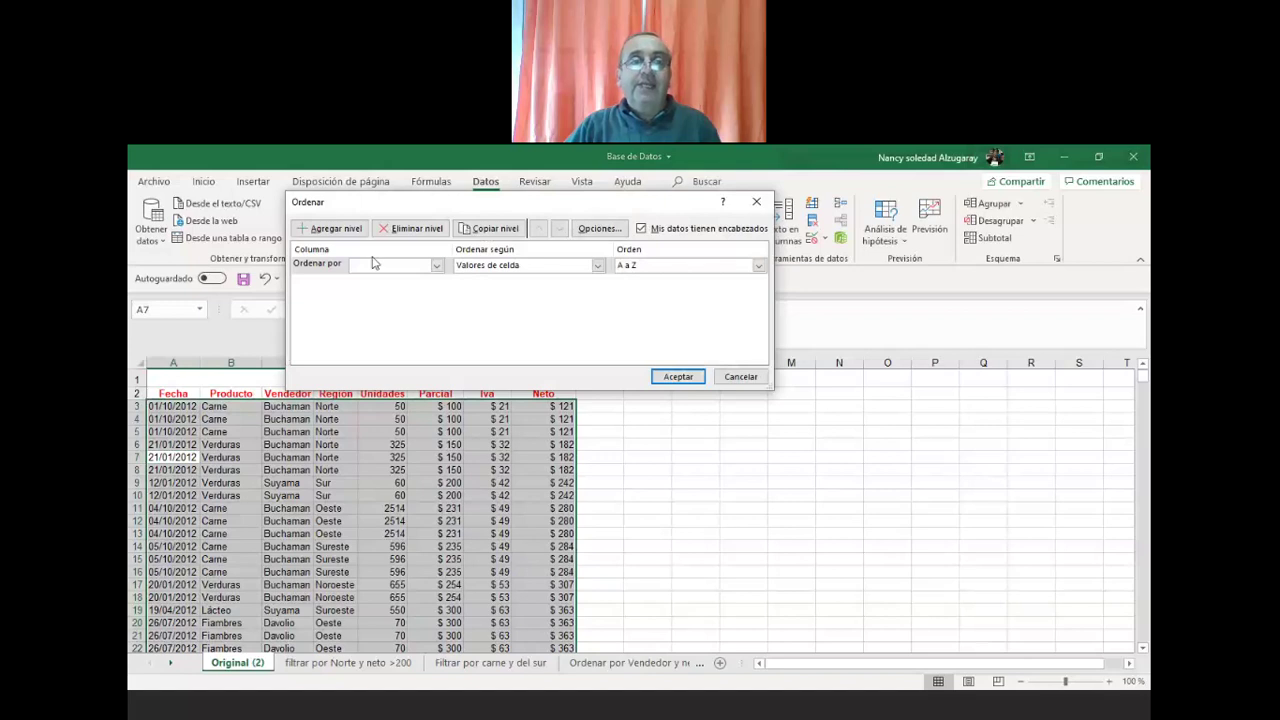
pyautogui.click(407, 268)
pyautogui.click(407, 268)
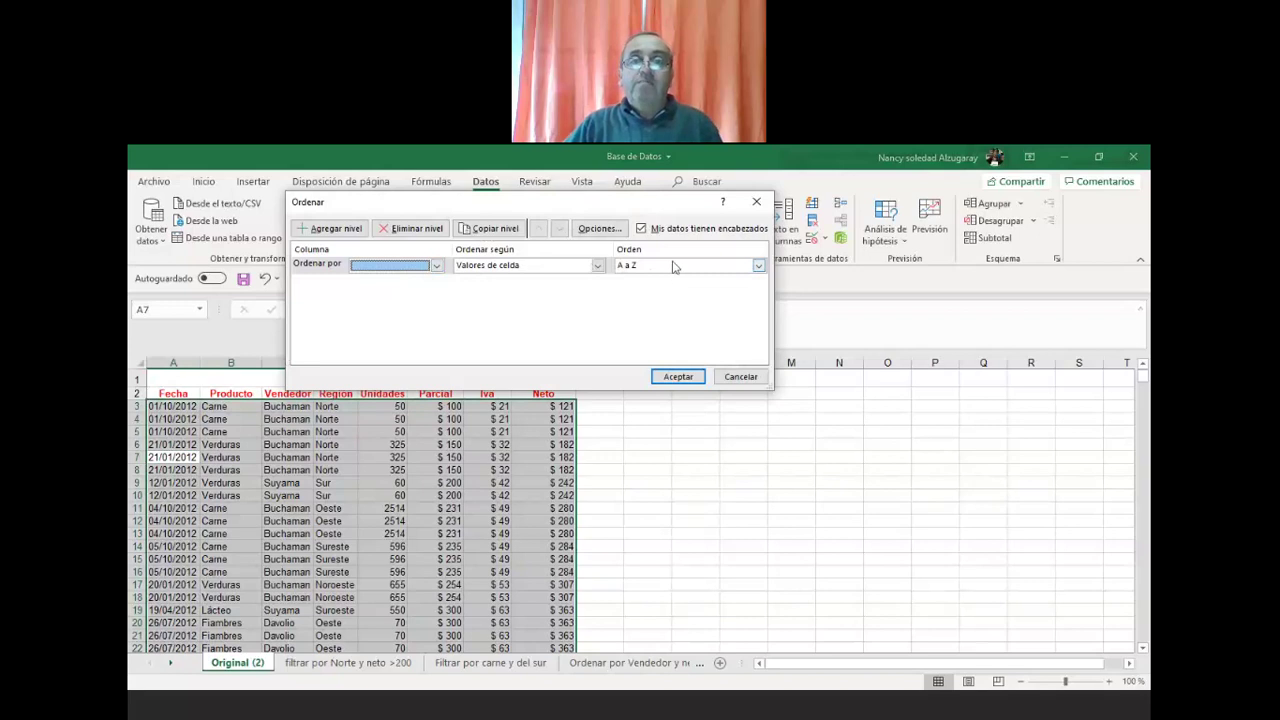
pyautogui.click(368, 268)
pyautogui.click(386, 290)
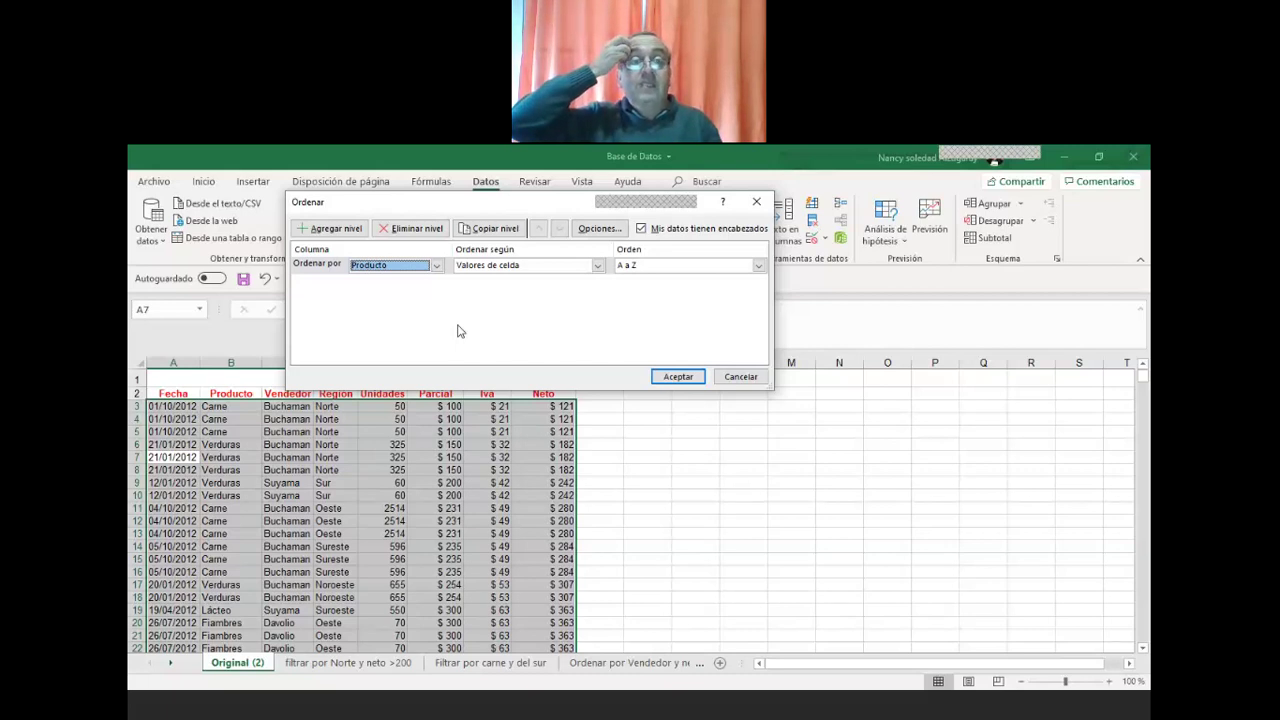
pyautogui.click(436, 266)
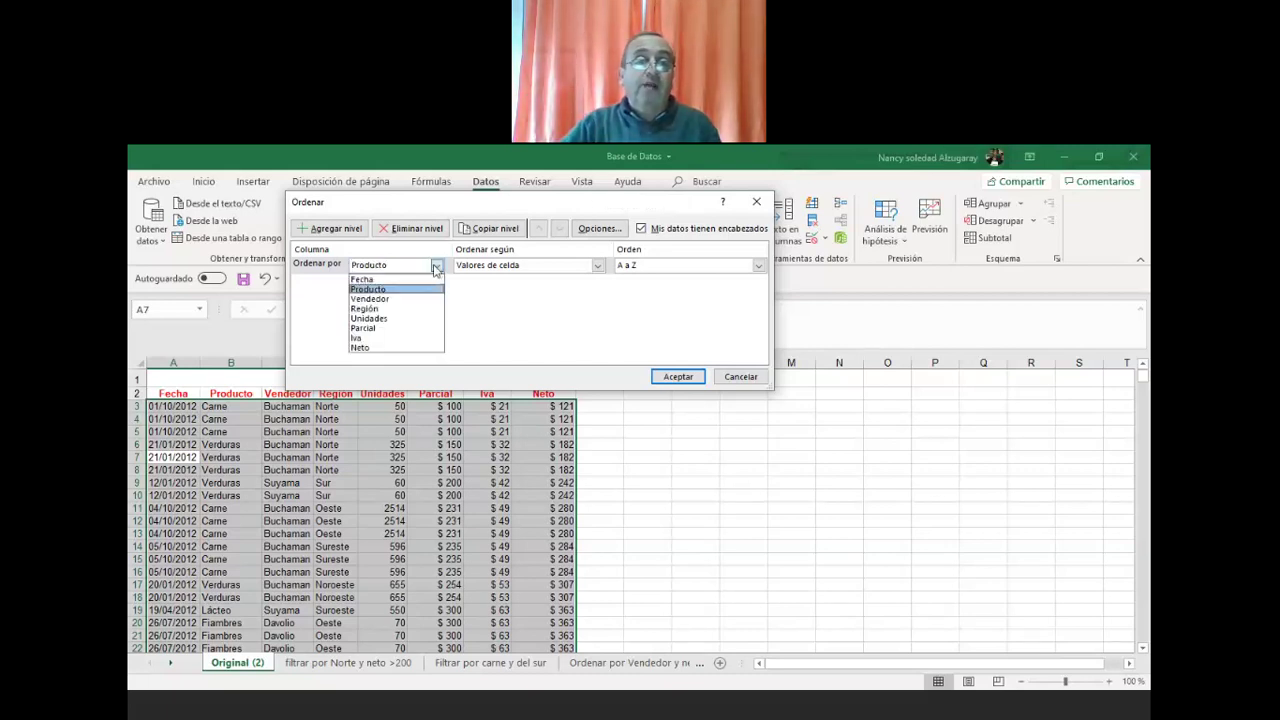
pyautogui.click(376, 280)
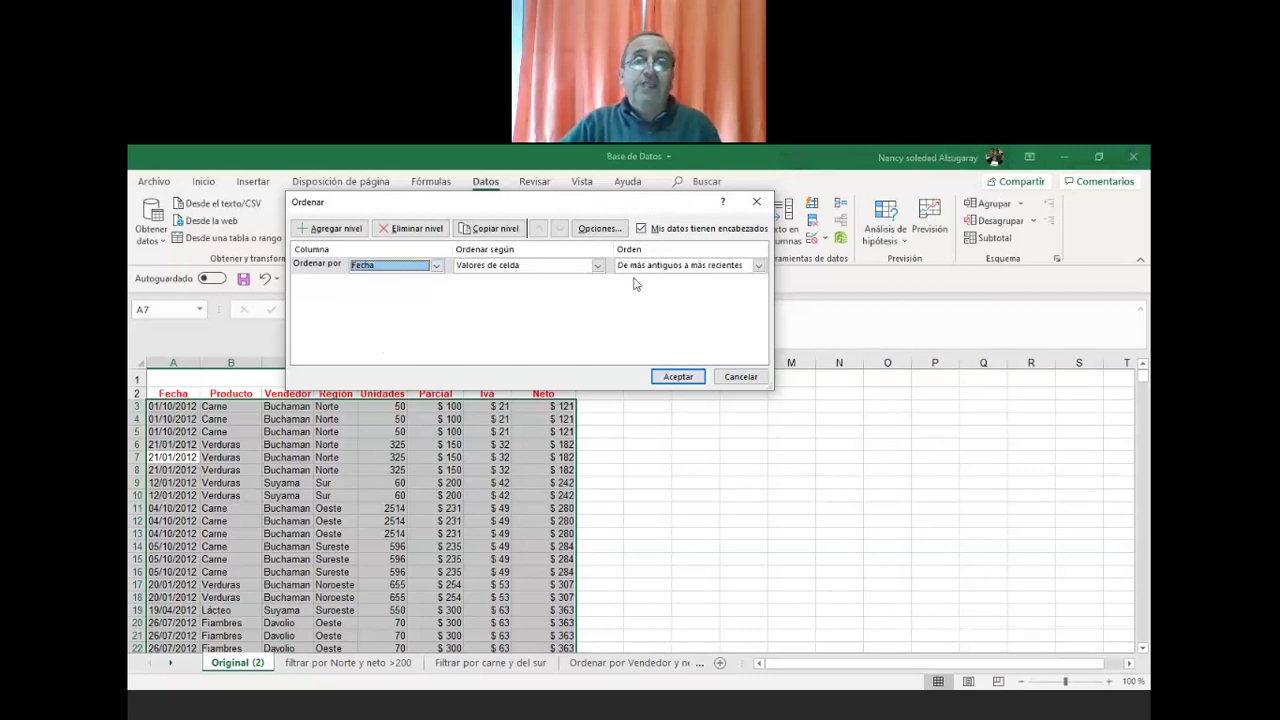
pyautogui.click(757, 266)
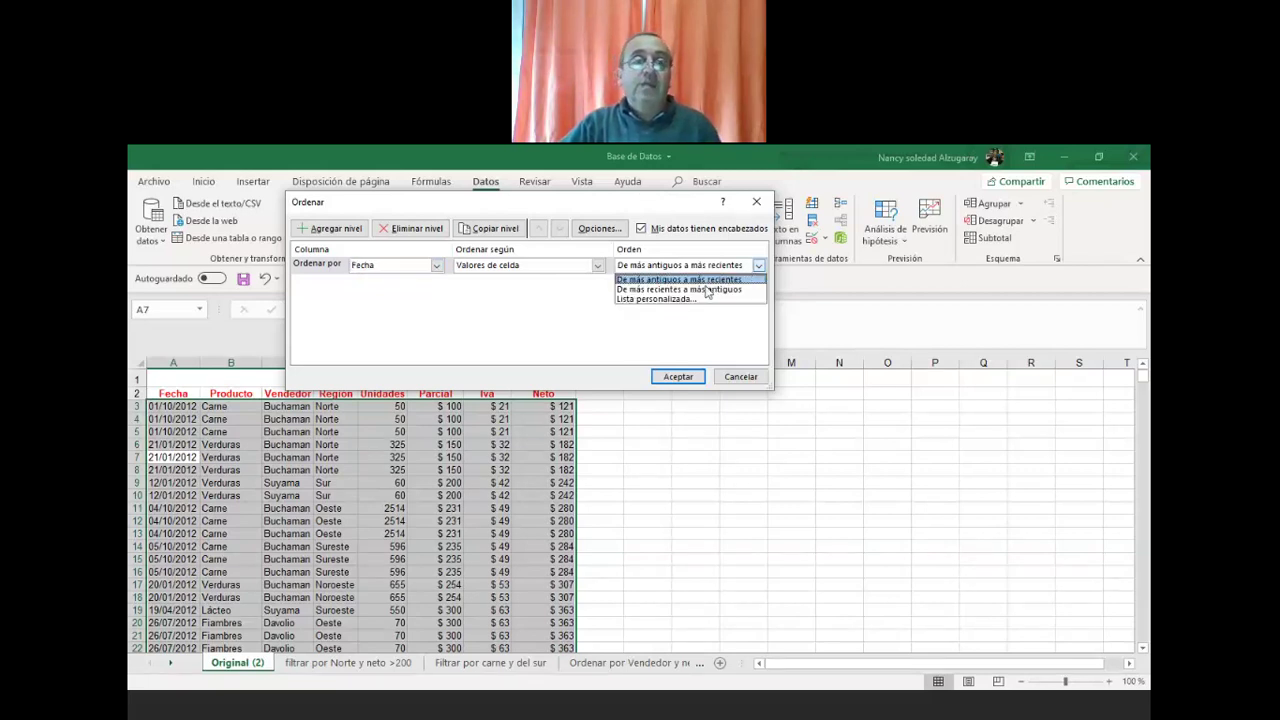
pyautogui.click(704, 281)
# - Examine the sort orders offered for the Parcial column, and leave the sort settings without applying a sort
pyautogui.click(395, 268)
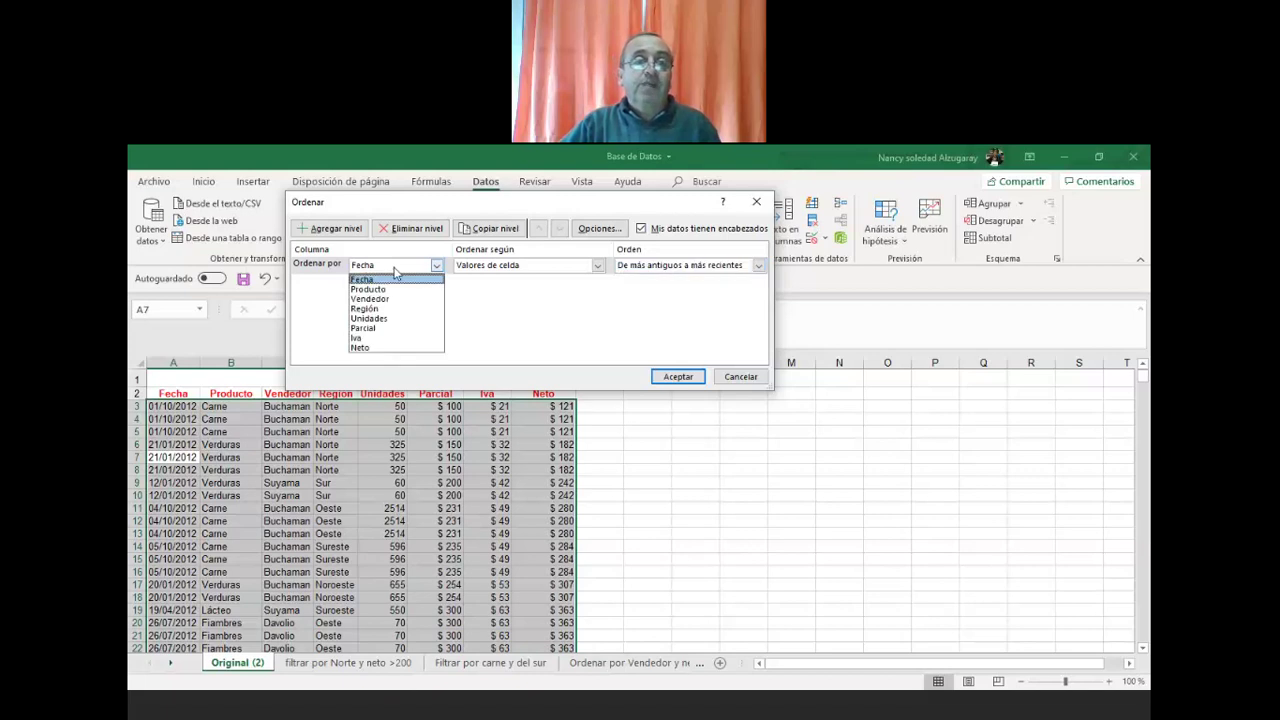
pyautogui.click(384, 329)
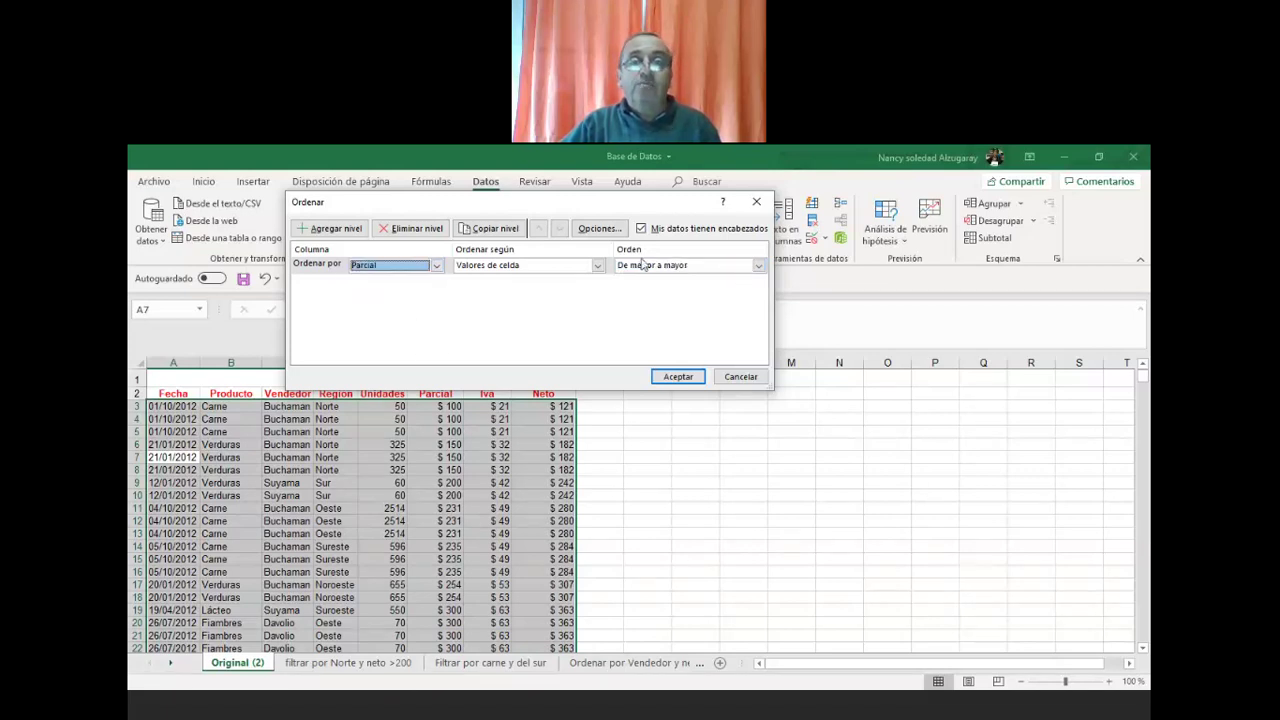
pyautogui.click(707, 271)
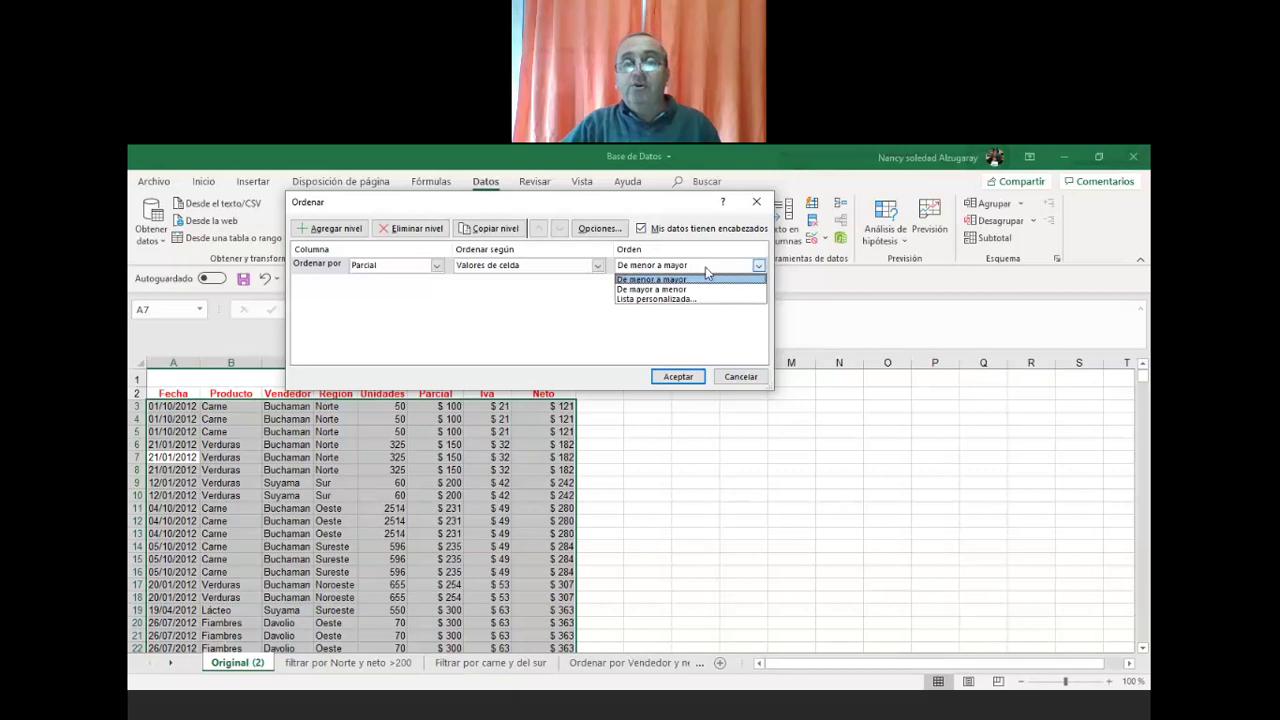
pyautogui.click(707, 271)
pyautogui.click(412, 267)
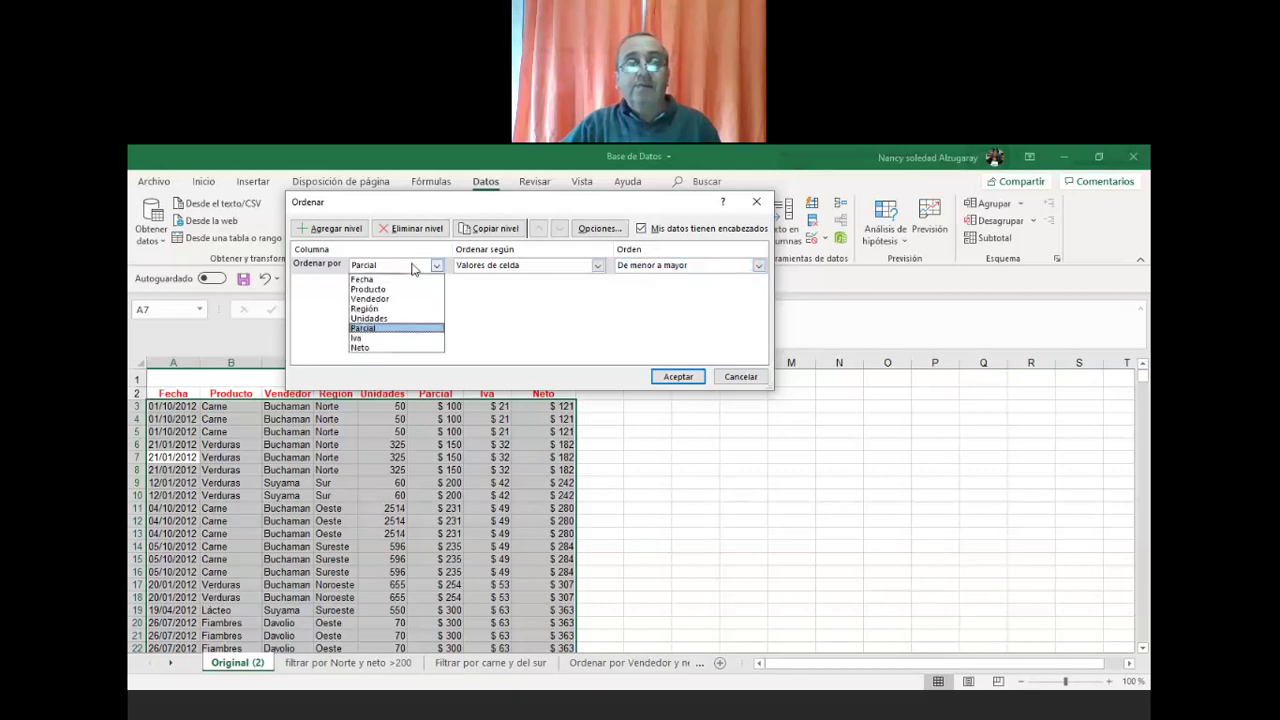
pyautogui.click(412, 268)
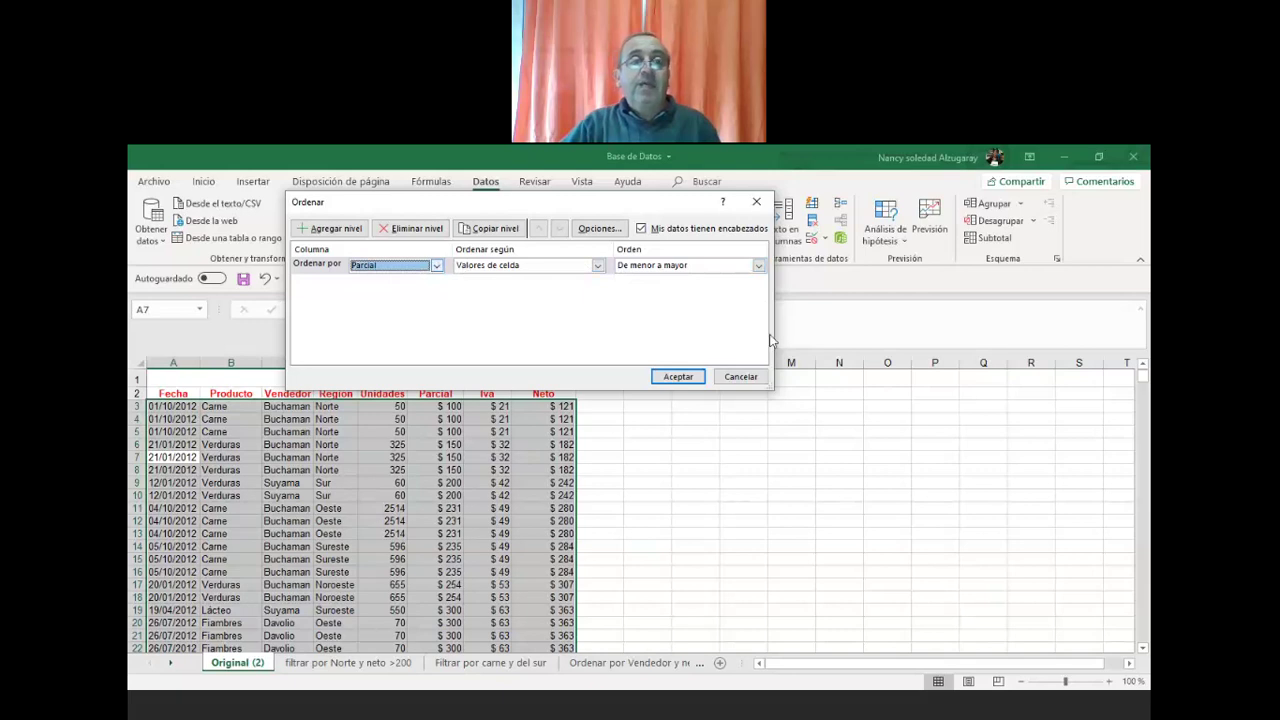
pyautogui.click(724, 374)
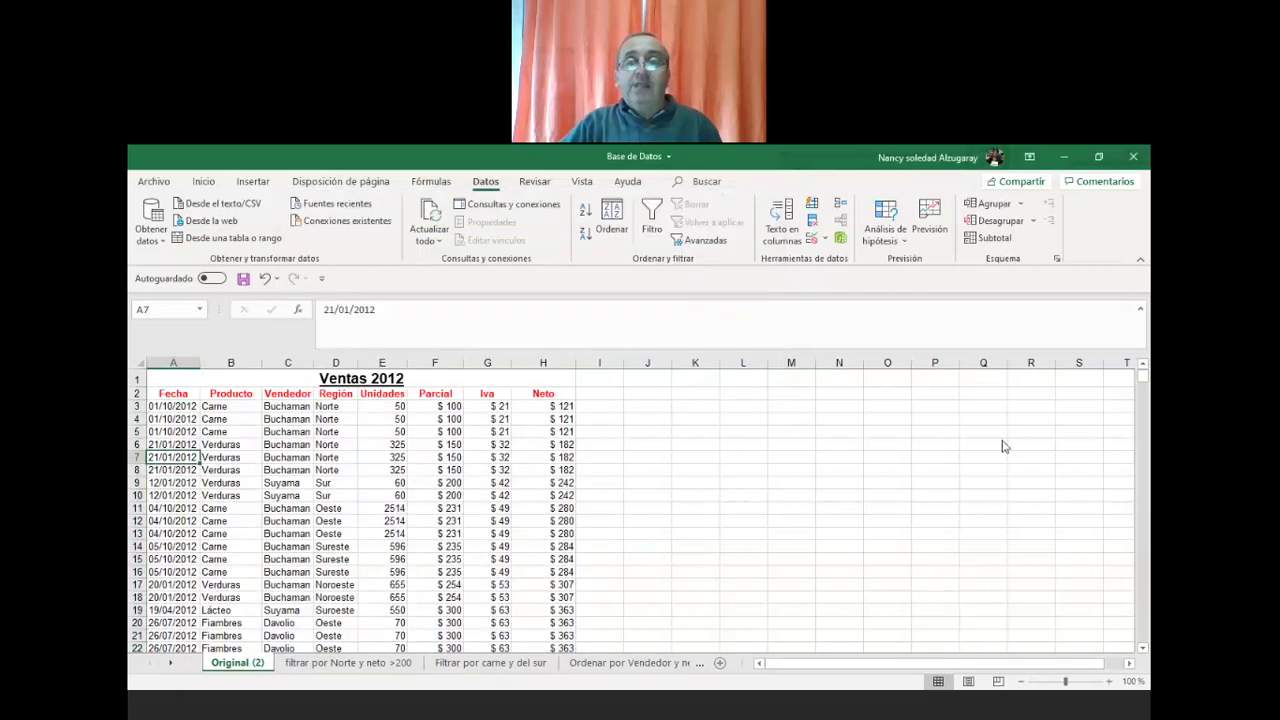
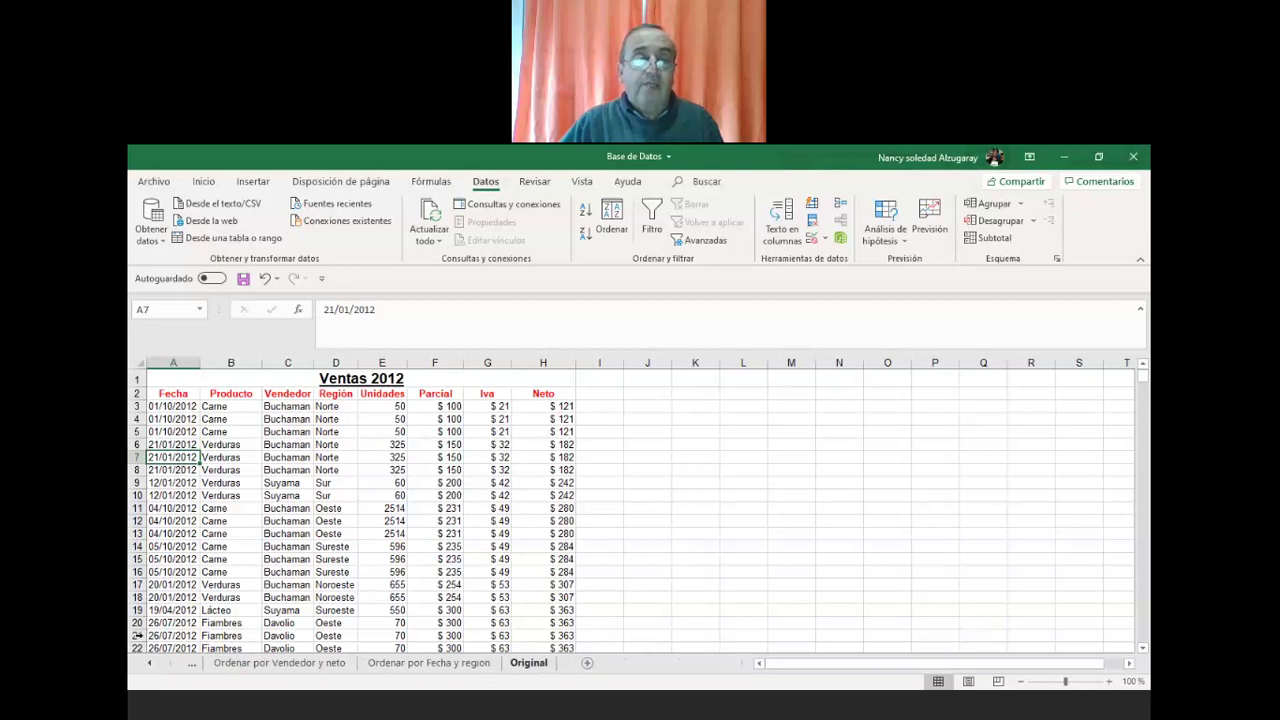
# - Look over the first Ventas 2012 records and close the Base de Datos workbook without saving the changes
pyautogui.scroll(-3, 277, 484)
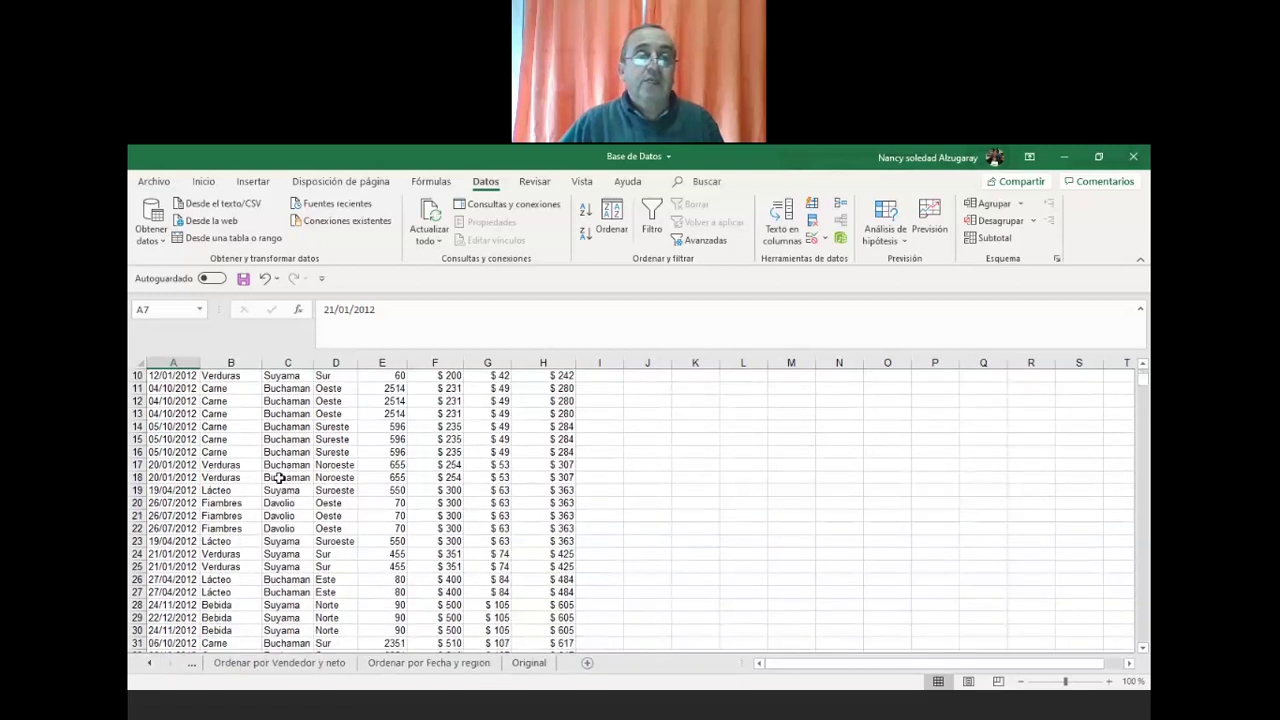
pyautogui.scroll(3, 280, 479)
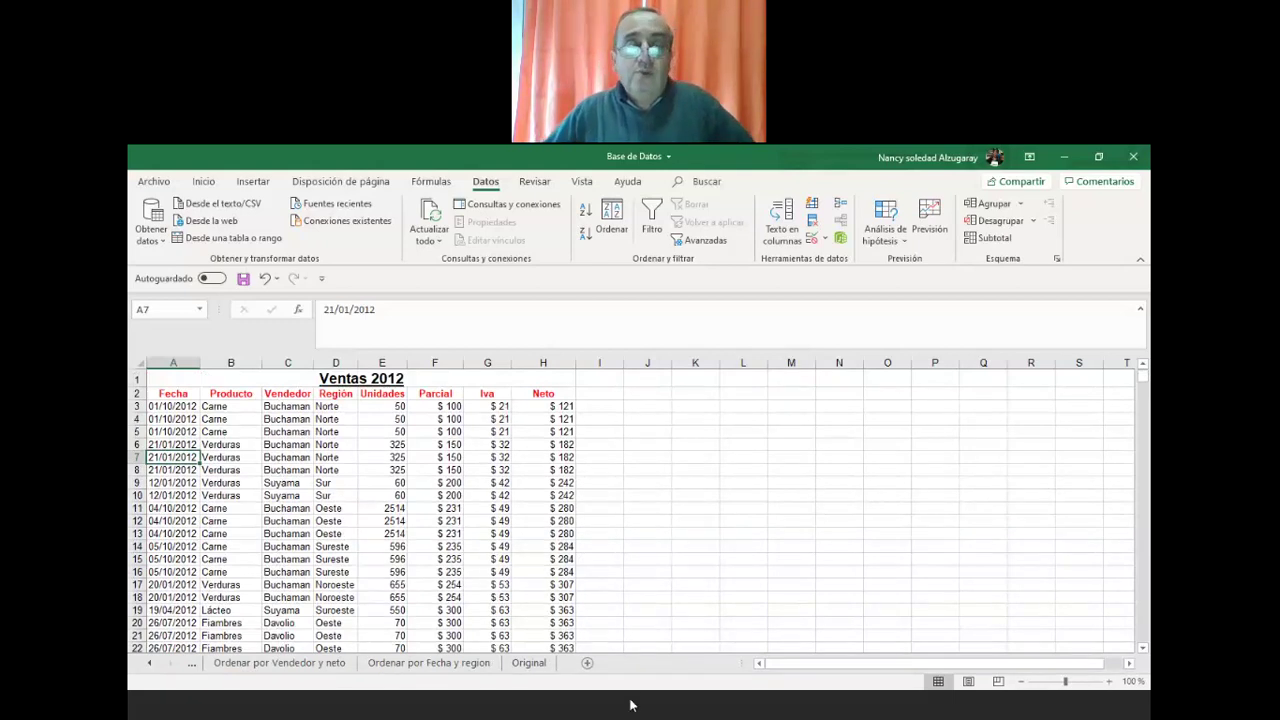
pyautogui.click(1134, 160)
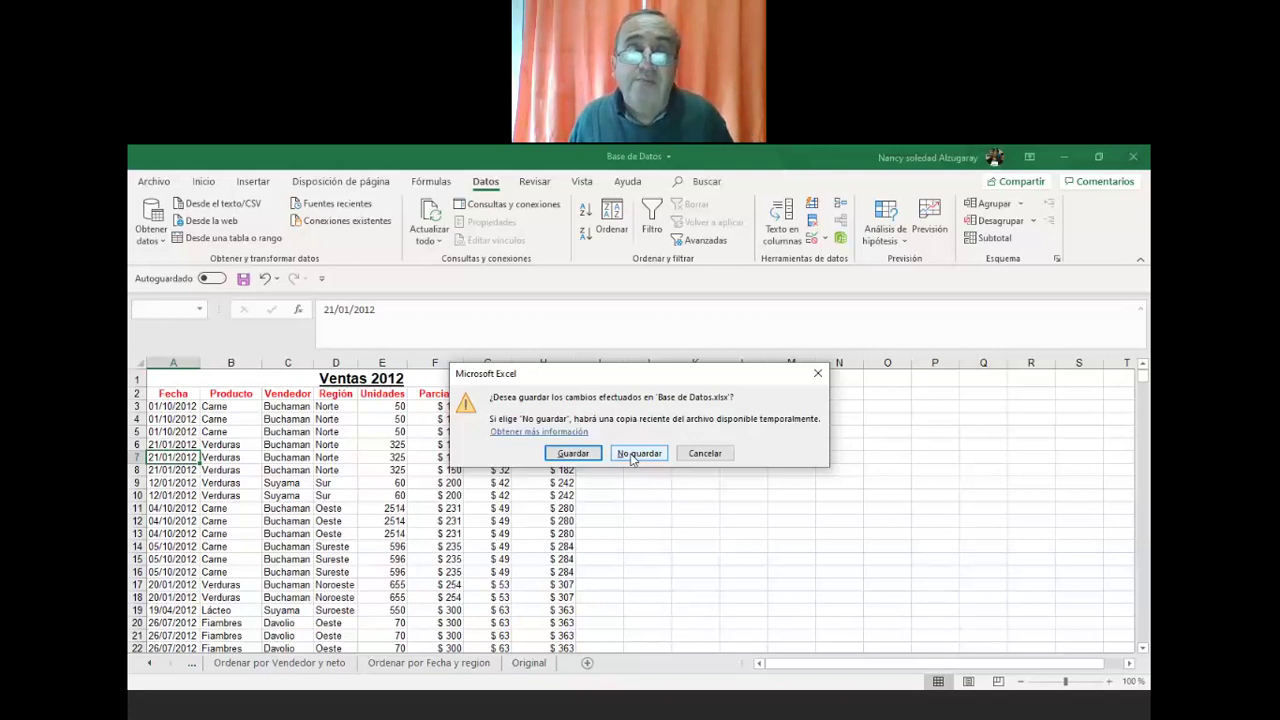
pyautogui.click(637, 454)
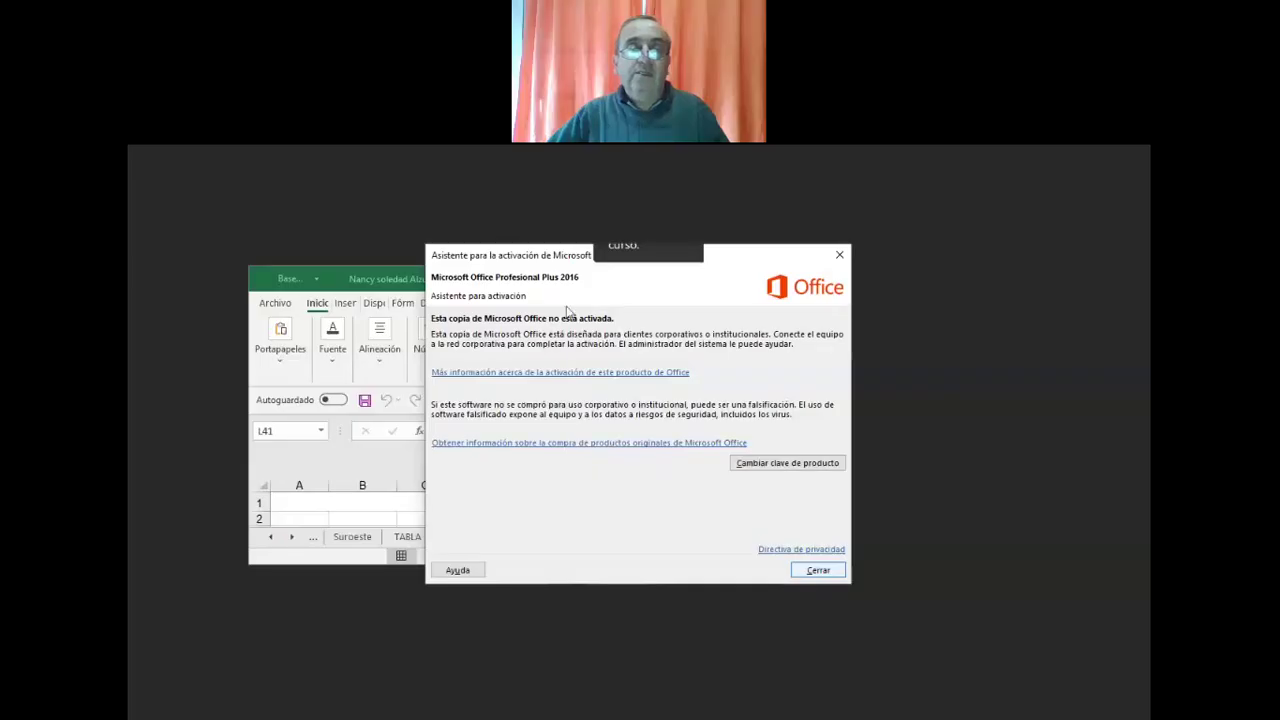
# - Dismiss the Office activation wizard and maximize the reopened Base de Datos workbook window
pyautogui.click(818, 570)
pyautogui.click(569, 282)
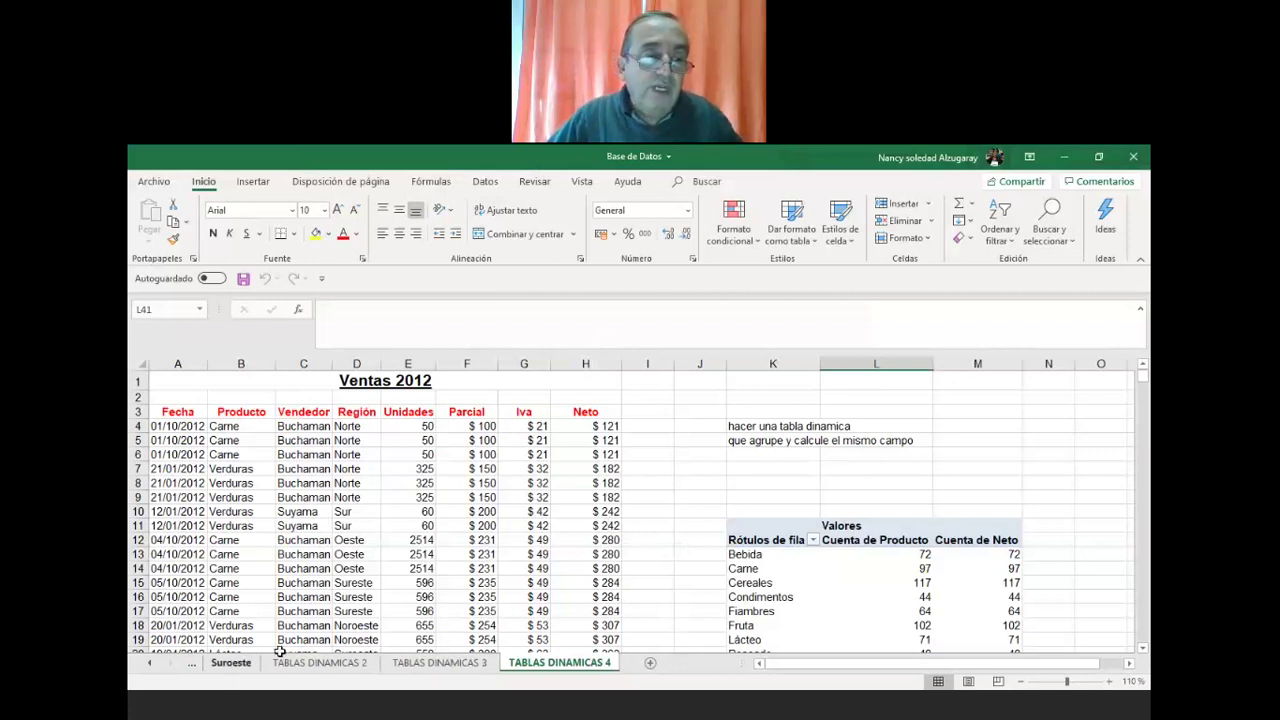
# - Delete all worksheets from FUNCIONES through TABLAS DINAMICAS 4 as one group, keeping only the Ventas worksheet
pyautogui.click(151, 664)
pyautogui.click(151, 664)
pyautogui.click(151, 664)
pyautogui.click(151, 664)
pyautogui.click(151, 664)
pyautogui.click(151, 664)
pyautogui.click(151, 664)
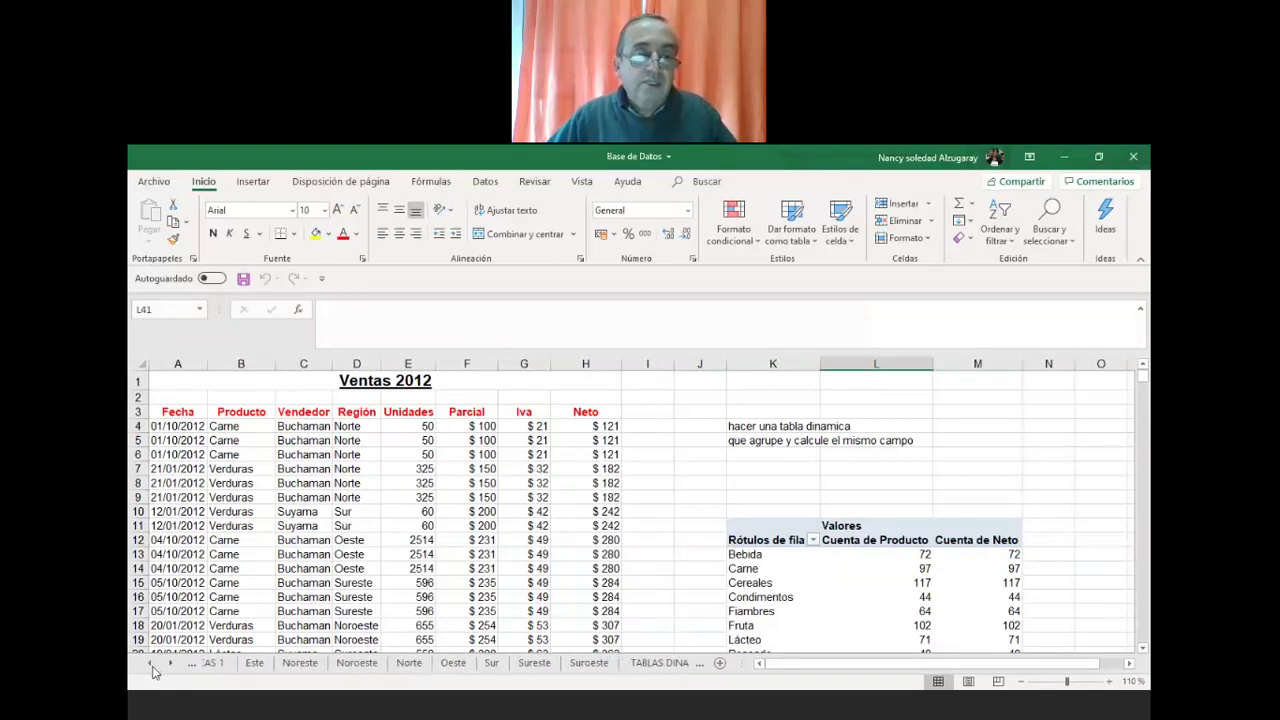
pyautogui.click(151, 664)
pyautogui.click(151, 664)
pyautogui.click(151, 664)
pyautogui.click(151, 664)
pyautogui.click(151, 664)
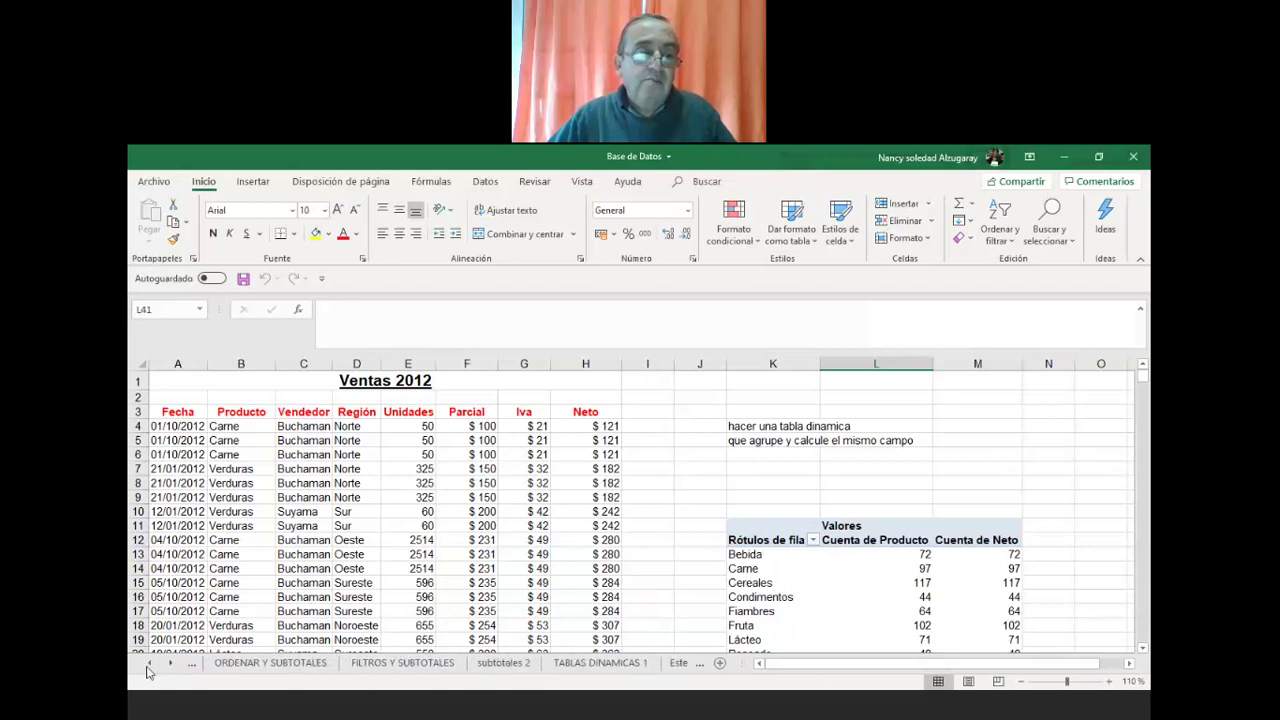
pyautogui.click(151, 664)
pyautogui.click(151, 664)
pyautogui.click(151, 664)
pyautogui.click(268, 666)
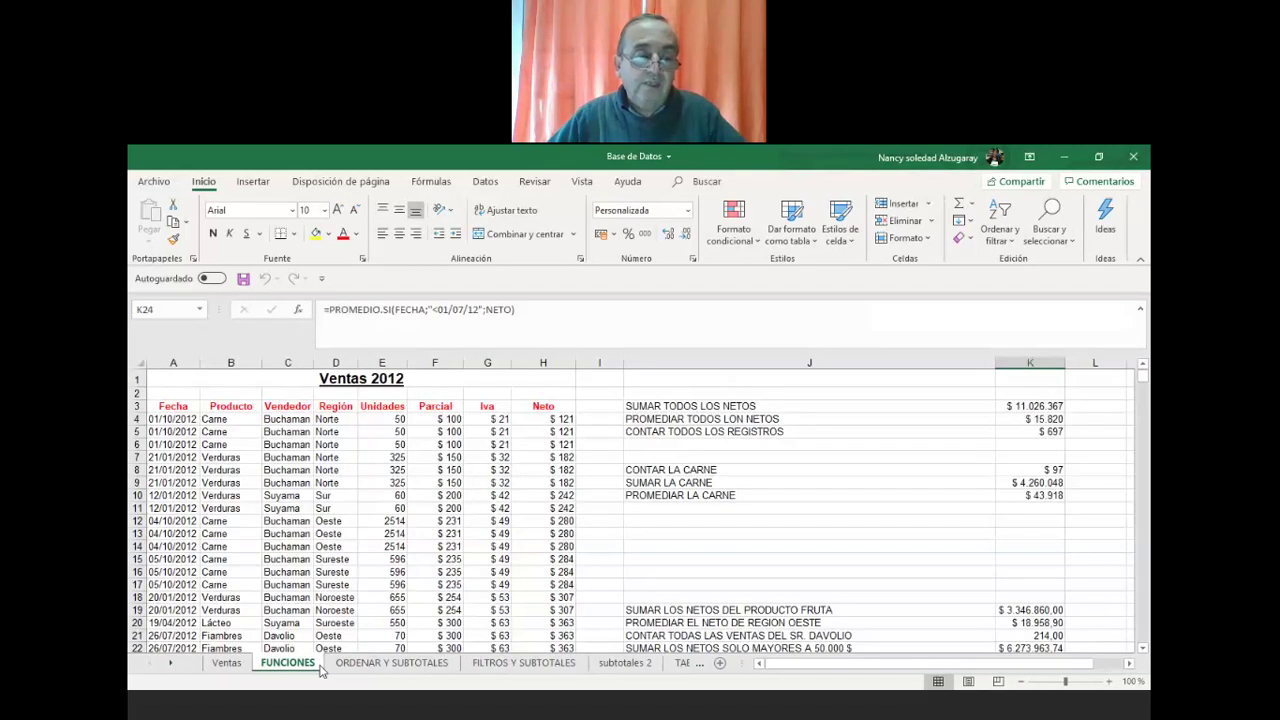
pyautogui.keyDown('ctrl'); pyautogui.click(408, 669); pyautogui.keyUp('ctrl')
pyautogui.keyDown('shift'); pyautogui.click(682, 663); pyautogui.keyUp('shift')
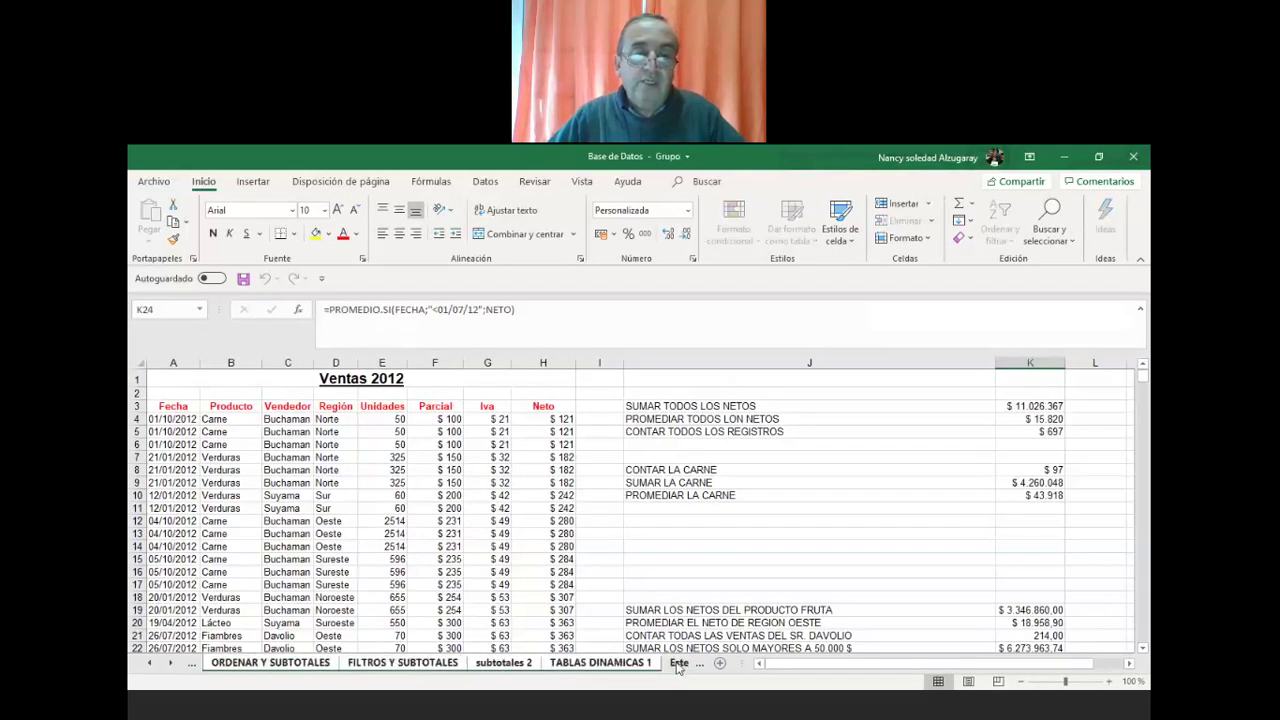
pyautogui.keyDown('ctrl'); pyautogui.click(680, 667); pyautogui.keyUp('ctrl')
pyautogui.keyDown('ctrl'); pyautogui.click(604, 667); pyautogui.keyUp('ctrl')
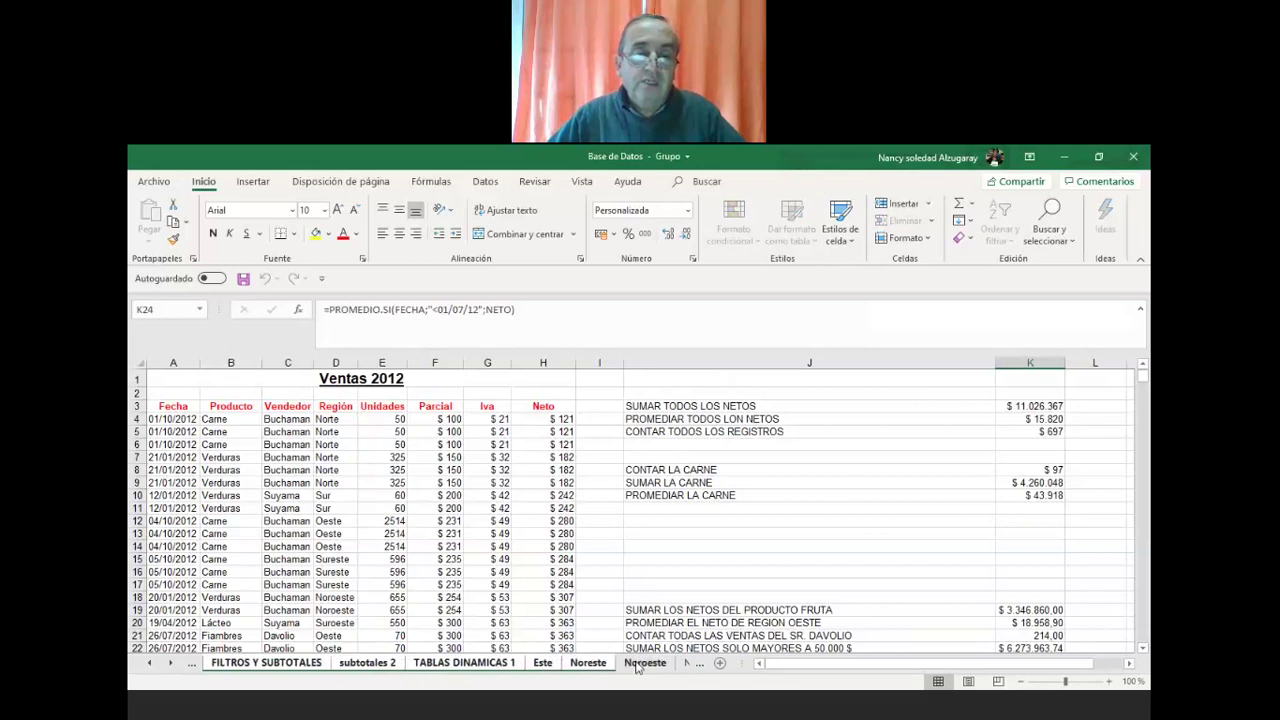
pyautogui.keyDown('ctrl'); pyautogui.click(638, 667); pyautogui.keyUp('ctrl')
pyautogui.keyDown('ctrl'); pyautogui.click(686, 667); pyautogui.keyUp('ctrl')
pyautogui.keyDown('ctrl'); pyautogui.click(618, 667); pyautogui.keyUp('ctrl')
pyautogui.keyDown('ctrl'); pyautogui.click(659, 667); pyautogui.keyUp('ctrl')
pyautogui.keyDown('ctrl'); pyautogui.click(685, 667); pyautogui.keyUp('ctrl')
pyautogui.keyDown('ctrl'); pyautogui.click(683, 667); pyautogui.keyUp('ctrl')
pyautogui.keyDown('ctrl'); pyautogui.click(679, 667); pyautogui.keyUp('ctrl')
pyautogui.keyDown('ctrl'); pyautogui.click(680, 667); pyautogui.keyUp('ctrl')
pyautogui.keyDown('ctrl'); pyautogui.click(676, 667); pyautogui.keyUp('ctrl')
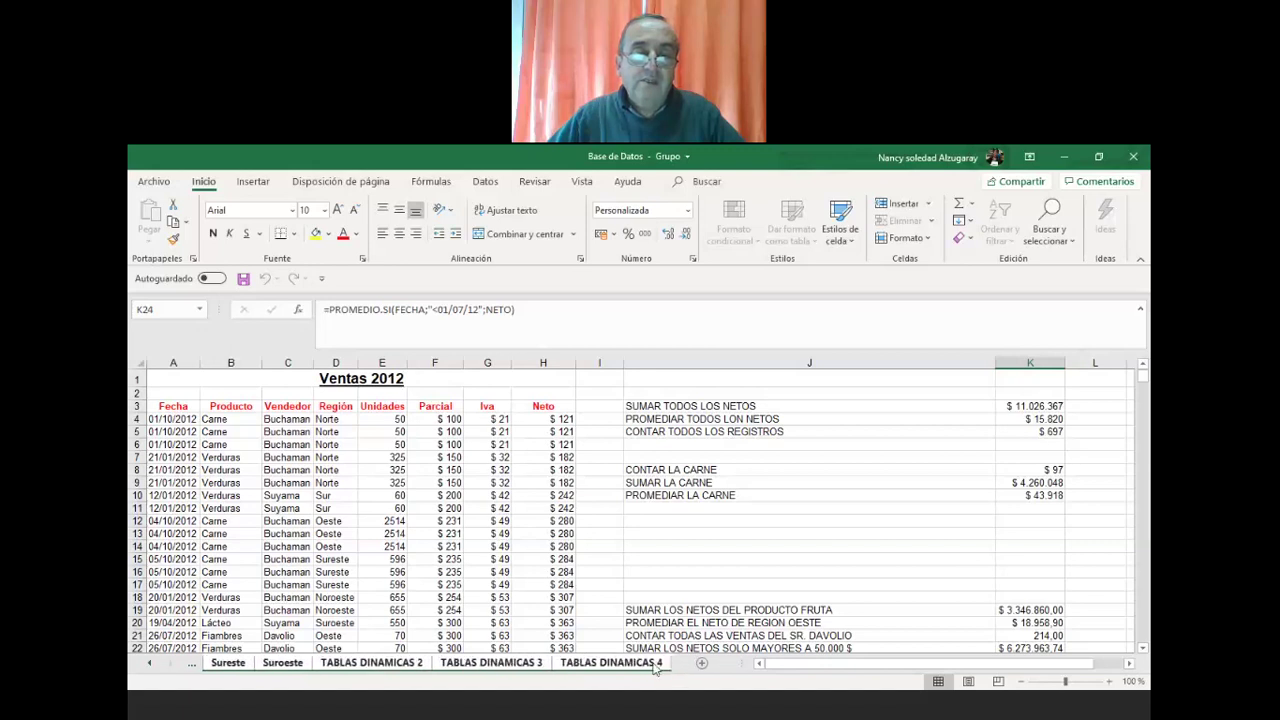
pyautogui.rightClick(597, 668)
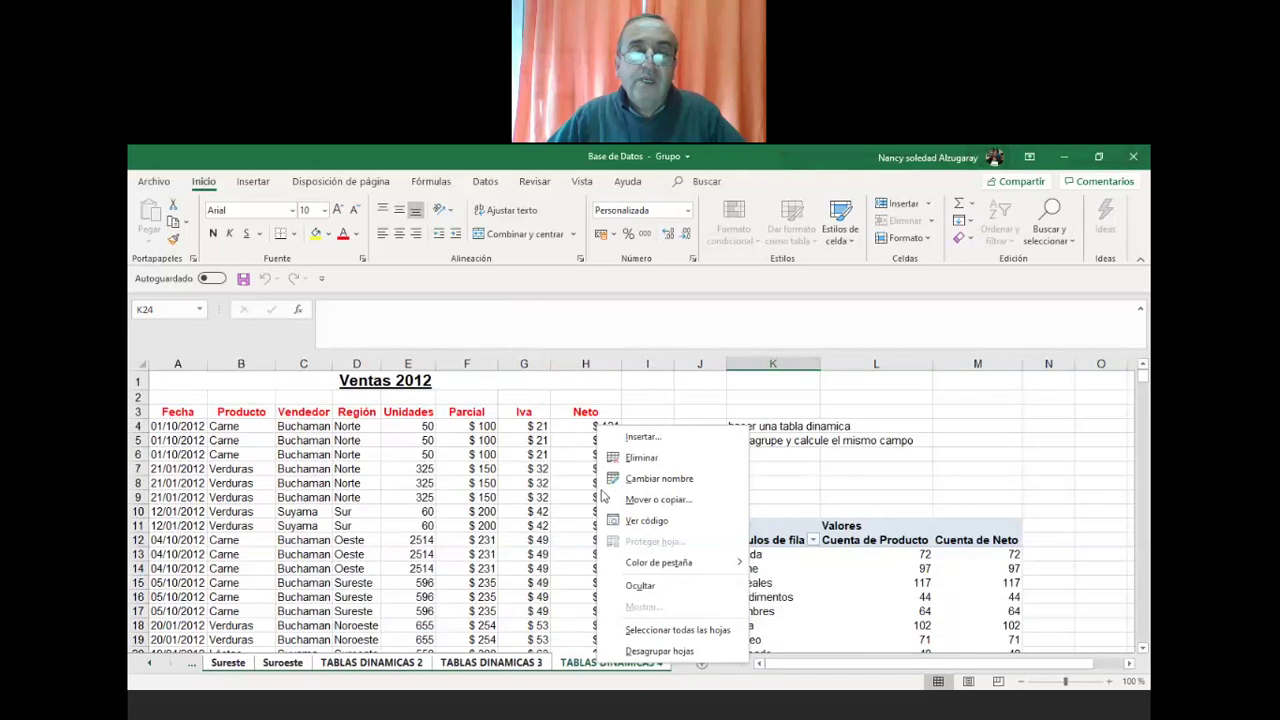
pyautogui.click(655, 464)
pyautogui.click(603, 465)
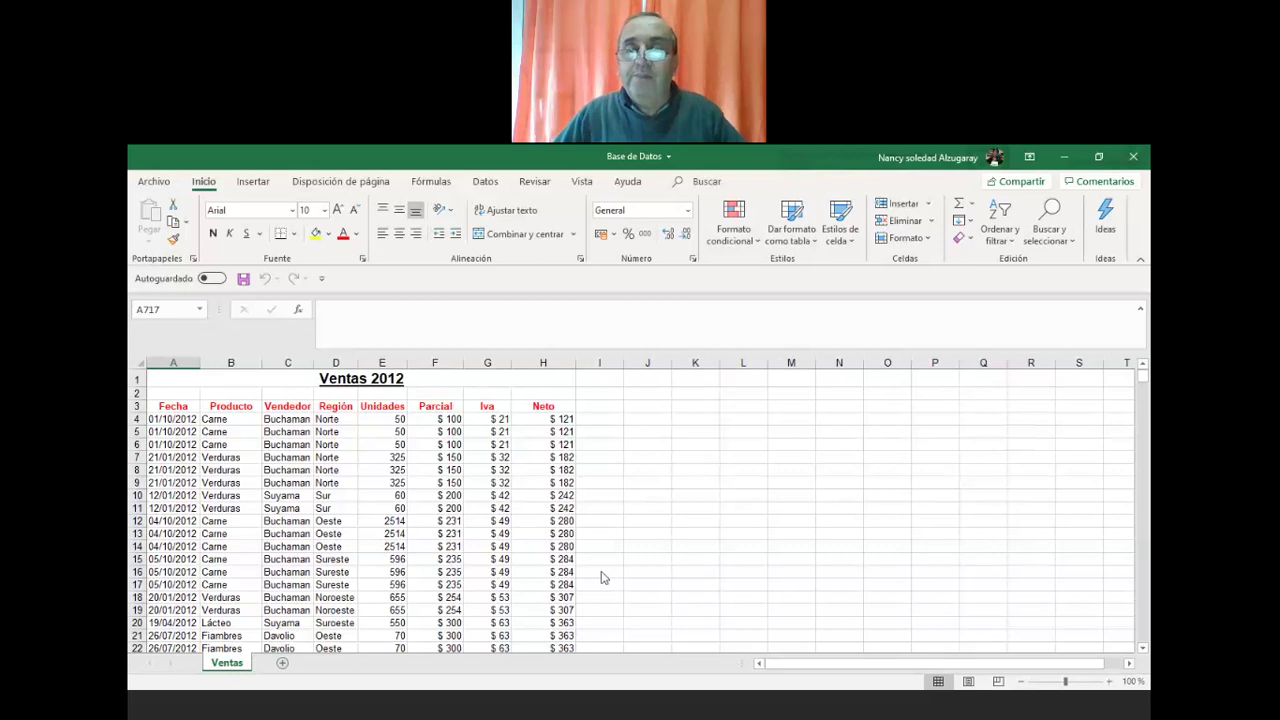
# - Create a copy of the Ventas worksheet in Base de Datos.xlsx, placed before Ventas
pyautogui.click(234, 670)
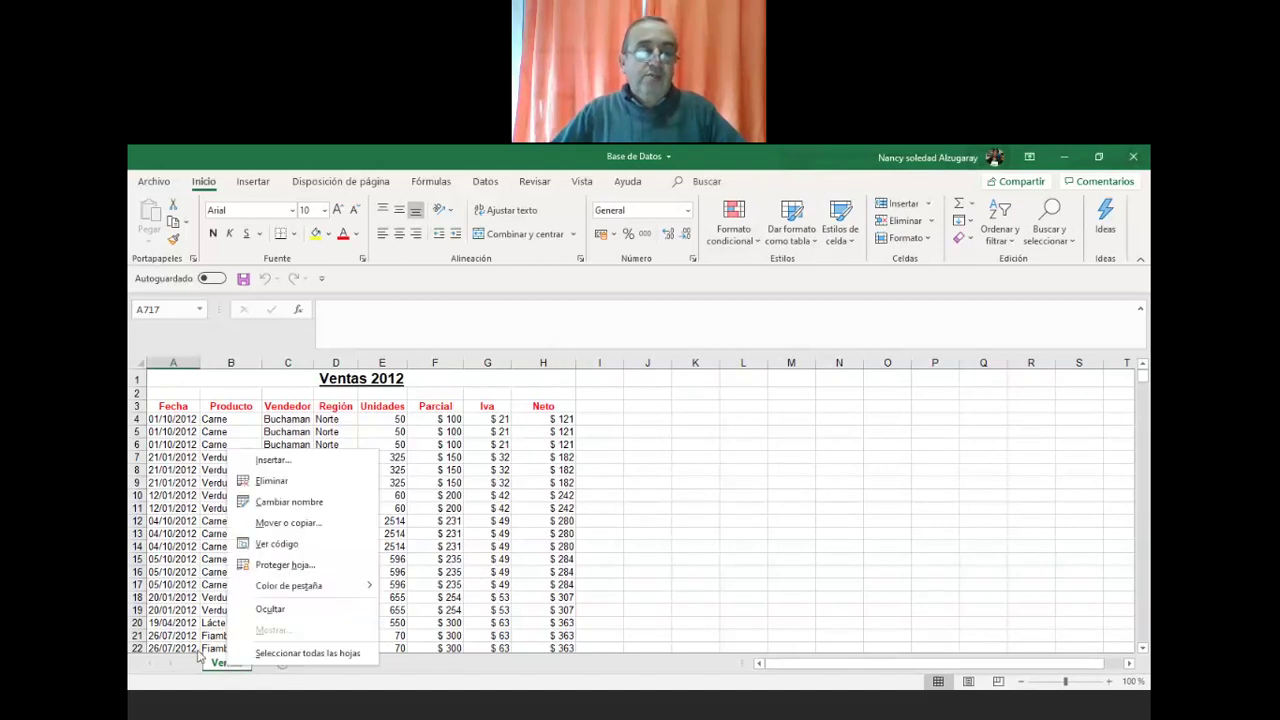
pyautogui.click(314, 526)
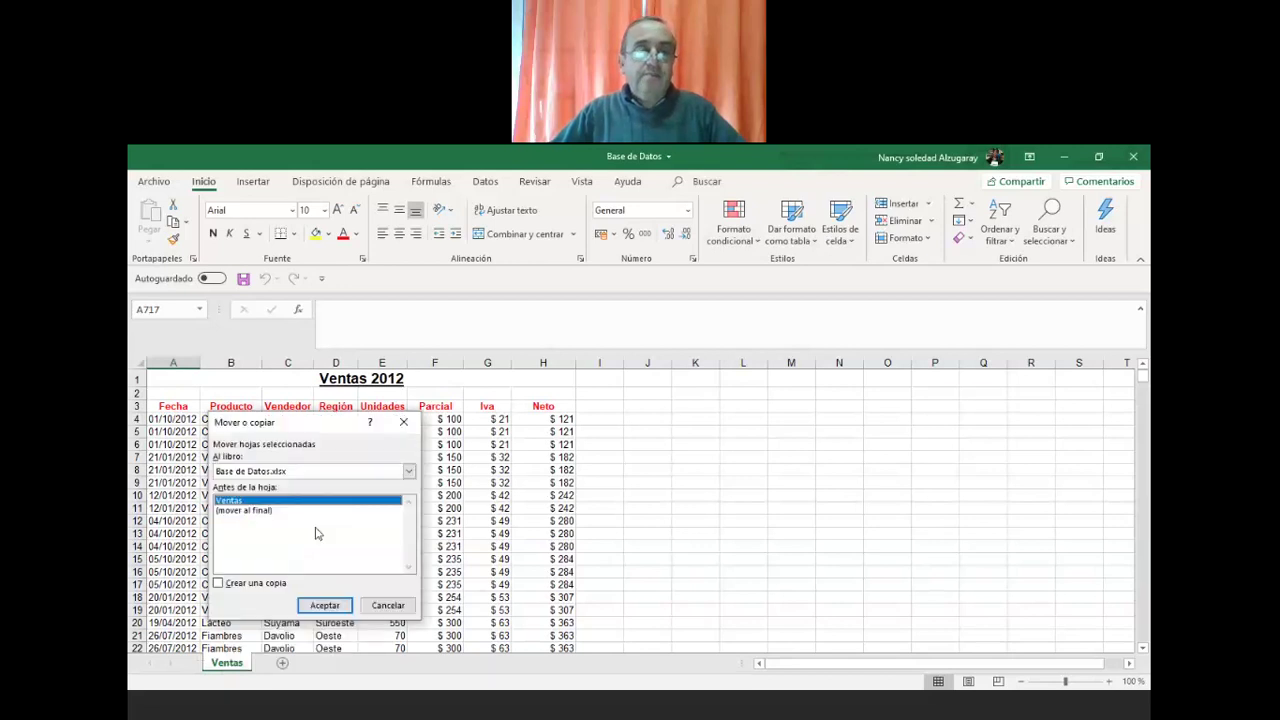
pyautogui.click(219, 583)
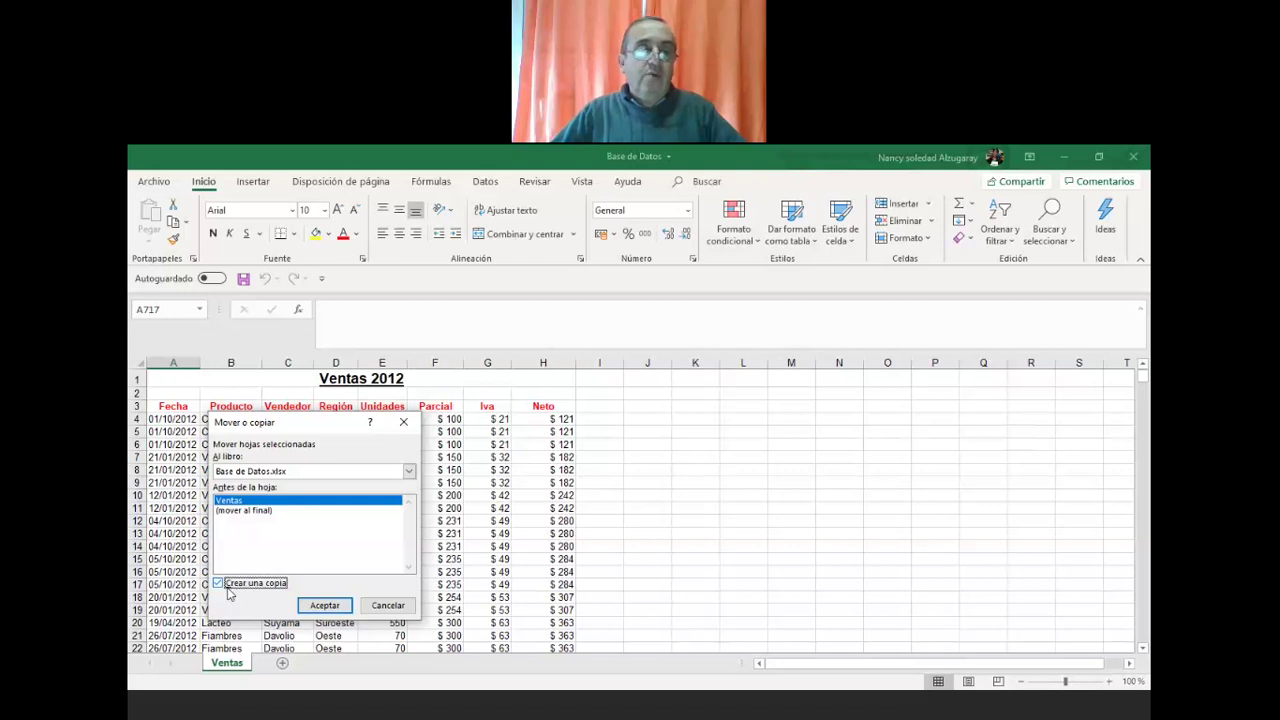
pyautogui.click(326, 606)
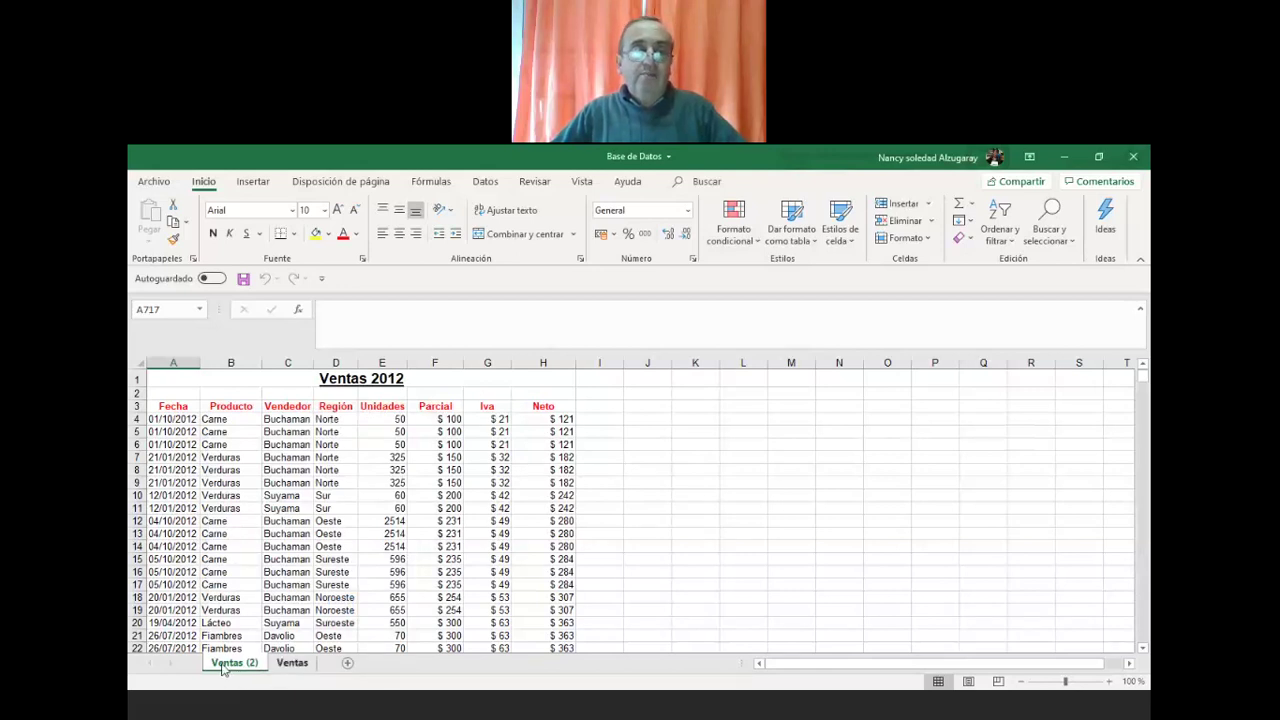
# - Create a copy of the Ventas (2) worksheet in Base de Datos.xlsx, placed before Ventas (2)
pyautogui.rightClick(235, 668)
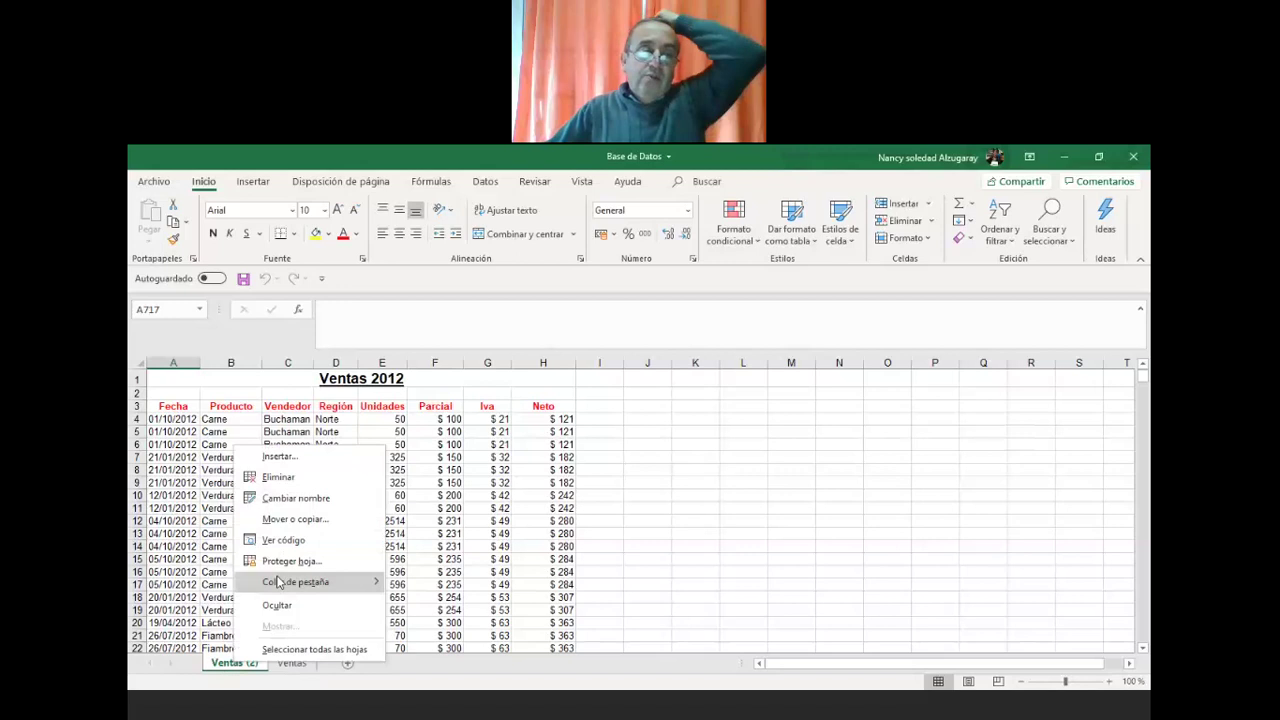
pyautogui.click(306, 520)
pyautogui.click(210, 576)
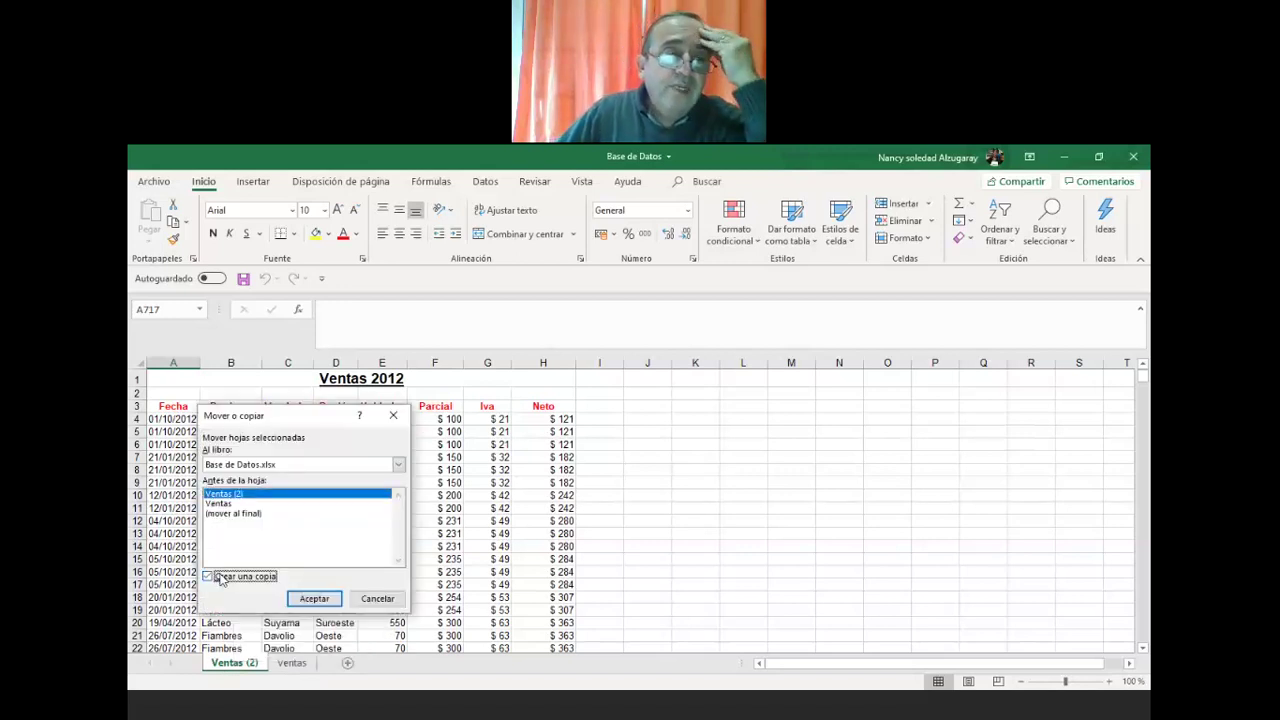
pyautogui.click(316, 599)
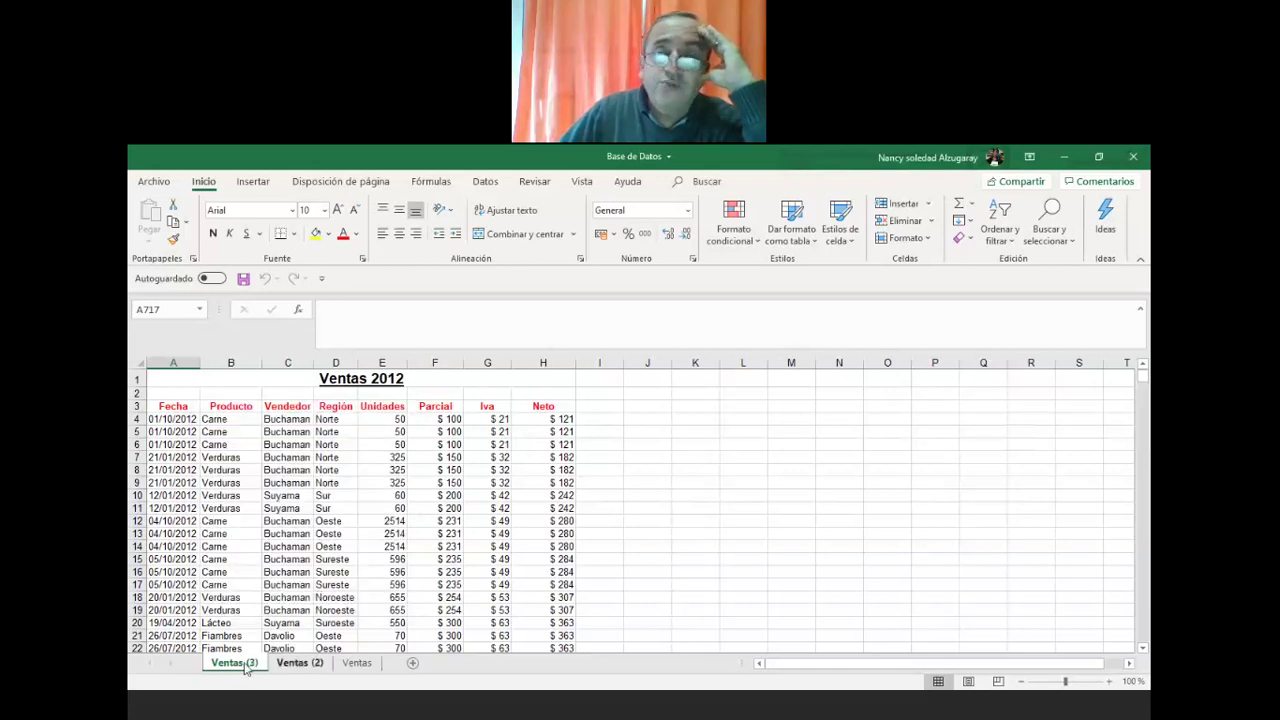
pyautogui.rightClick(245, 668)
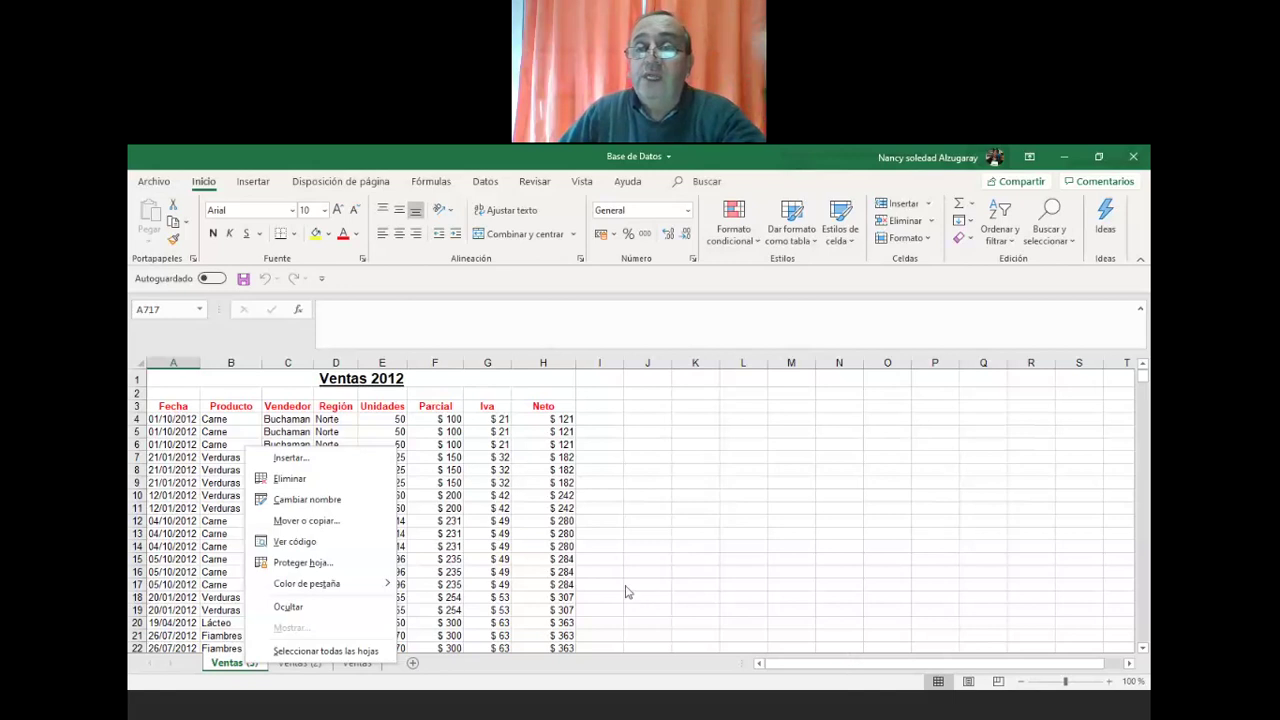
pyautogui.click(636, 504)
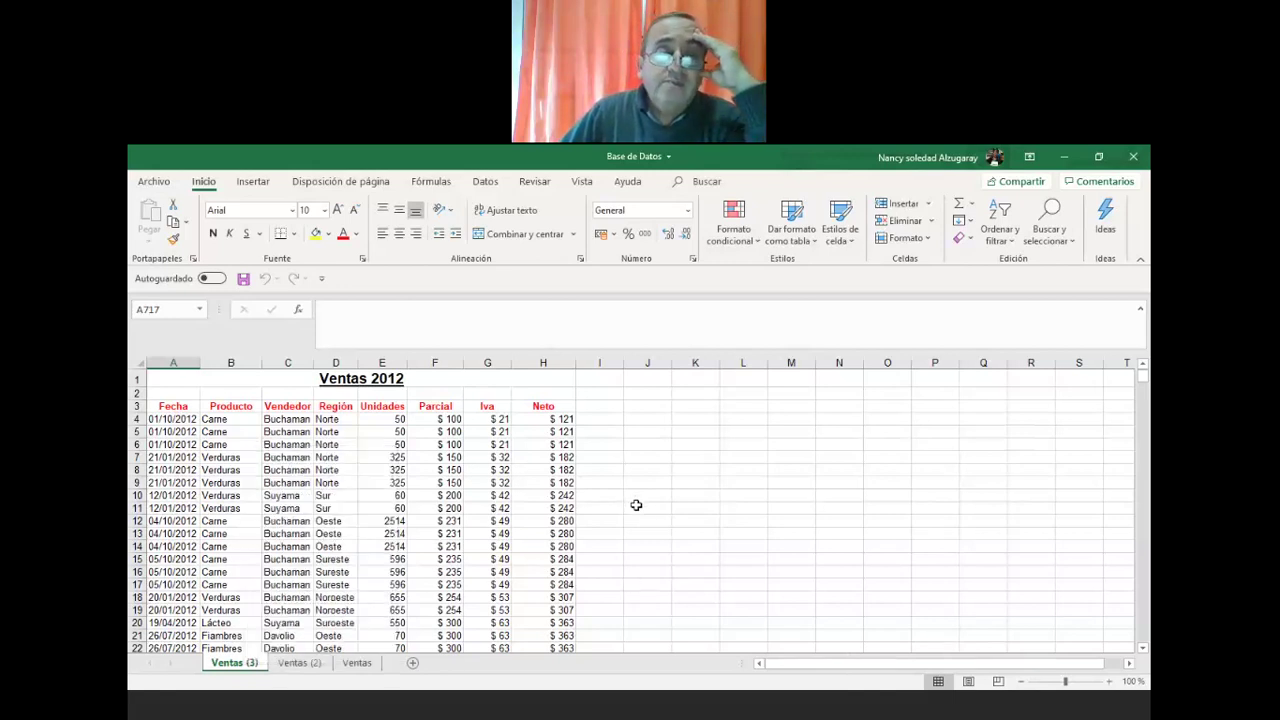
# - Compare the Ventas 2012 data across the Ventas (3), Ventas (2) and Ventas worksheets
pyautogui.click(358, 664)
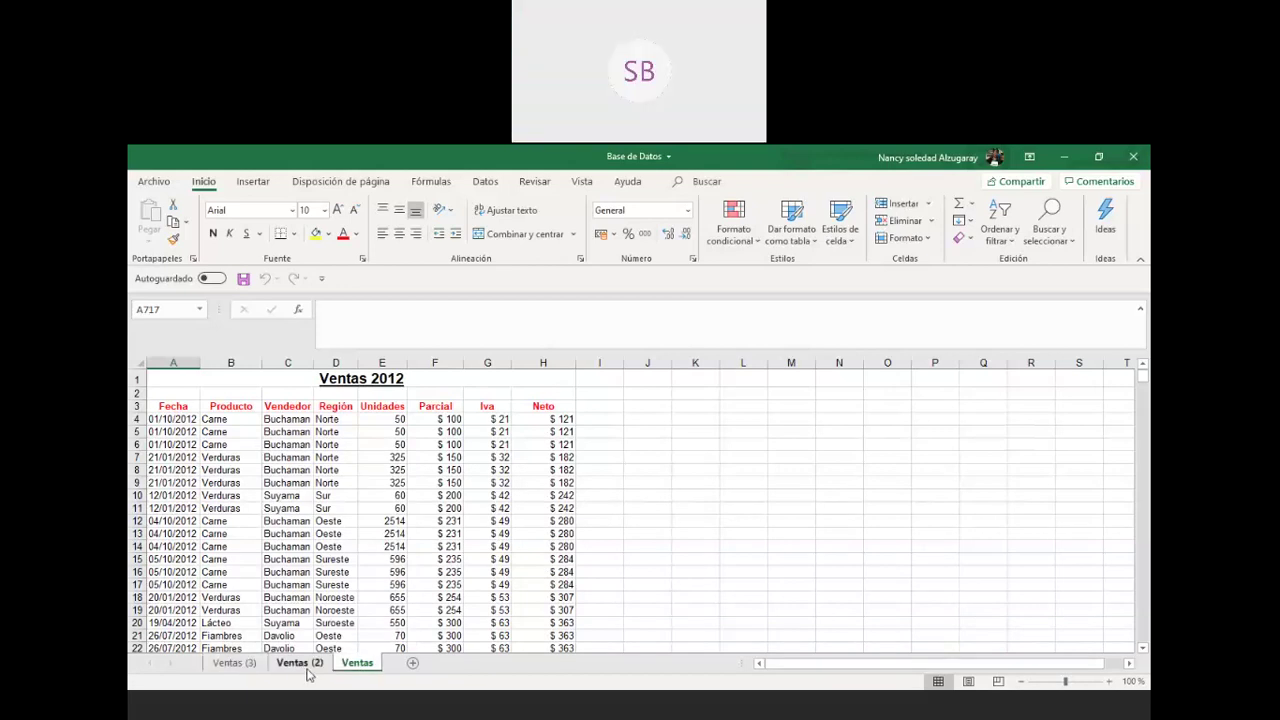
pyautogui.click(300, 664)
pyautogui.click(234, 664)
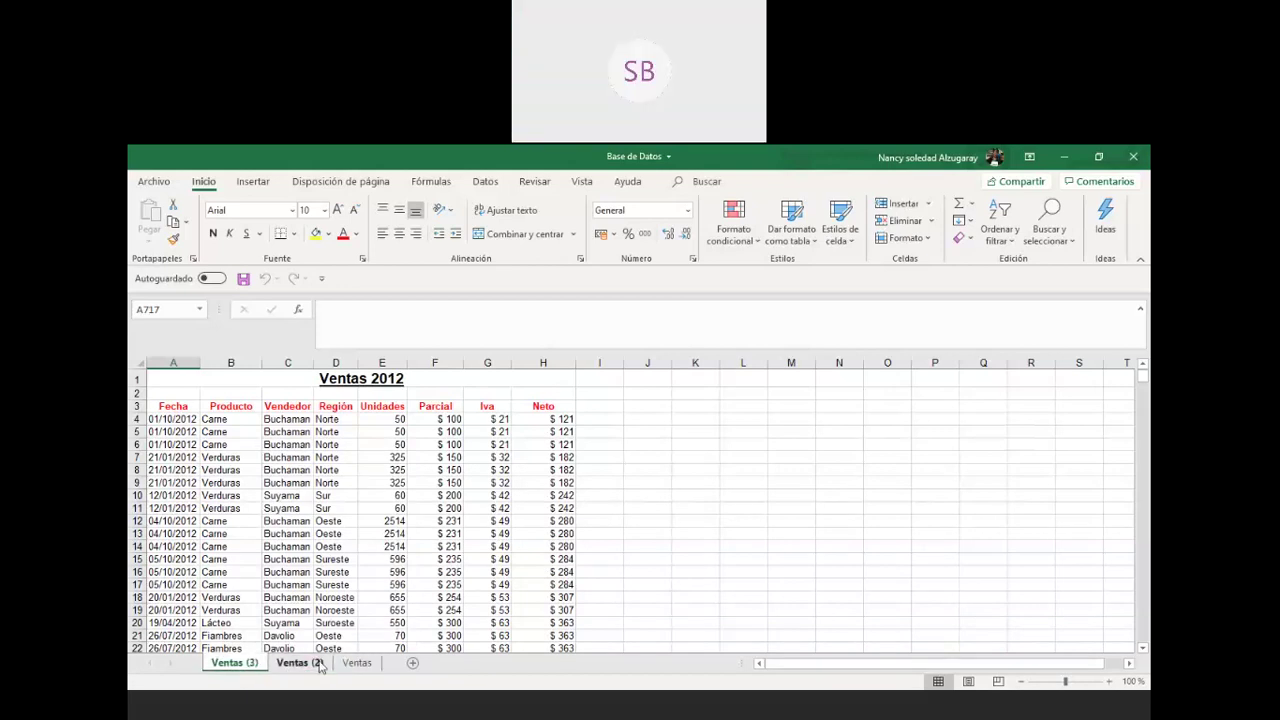
pyautogui.click(356, 664)
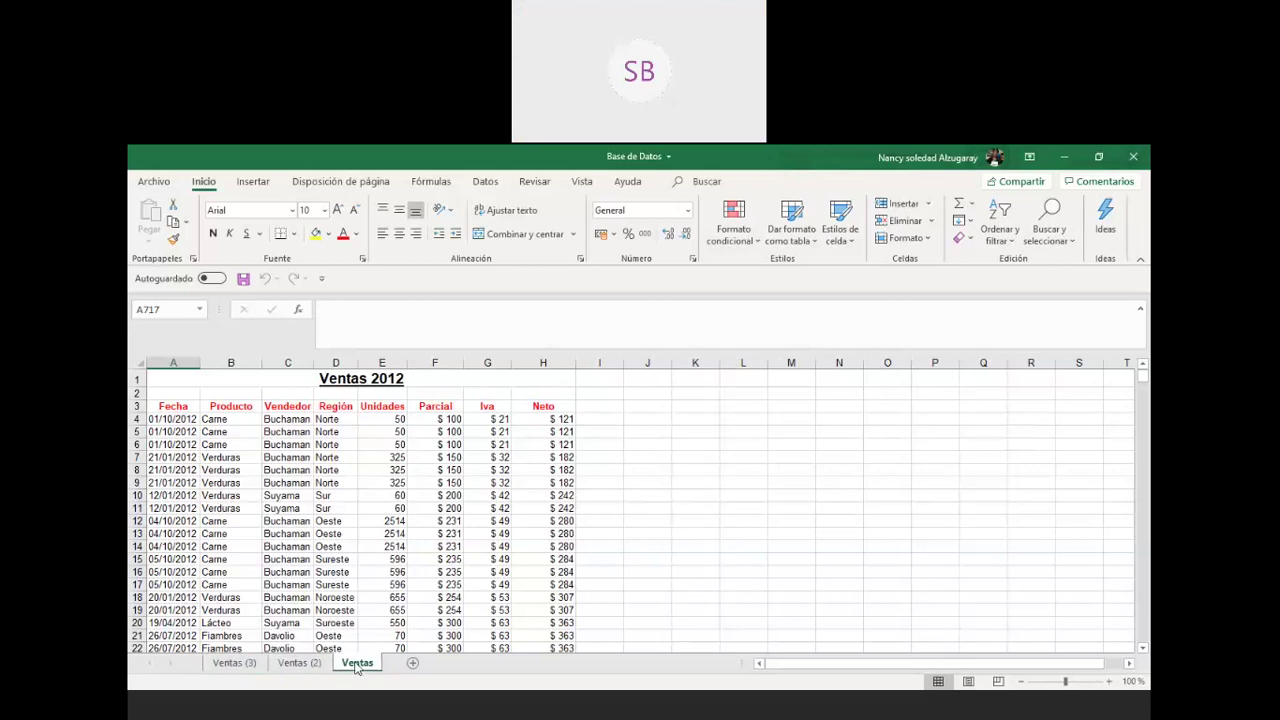
pyautogui.click(300, 664)
pyautogui.click(234, 664)
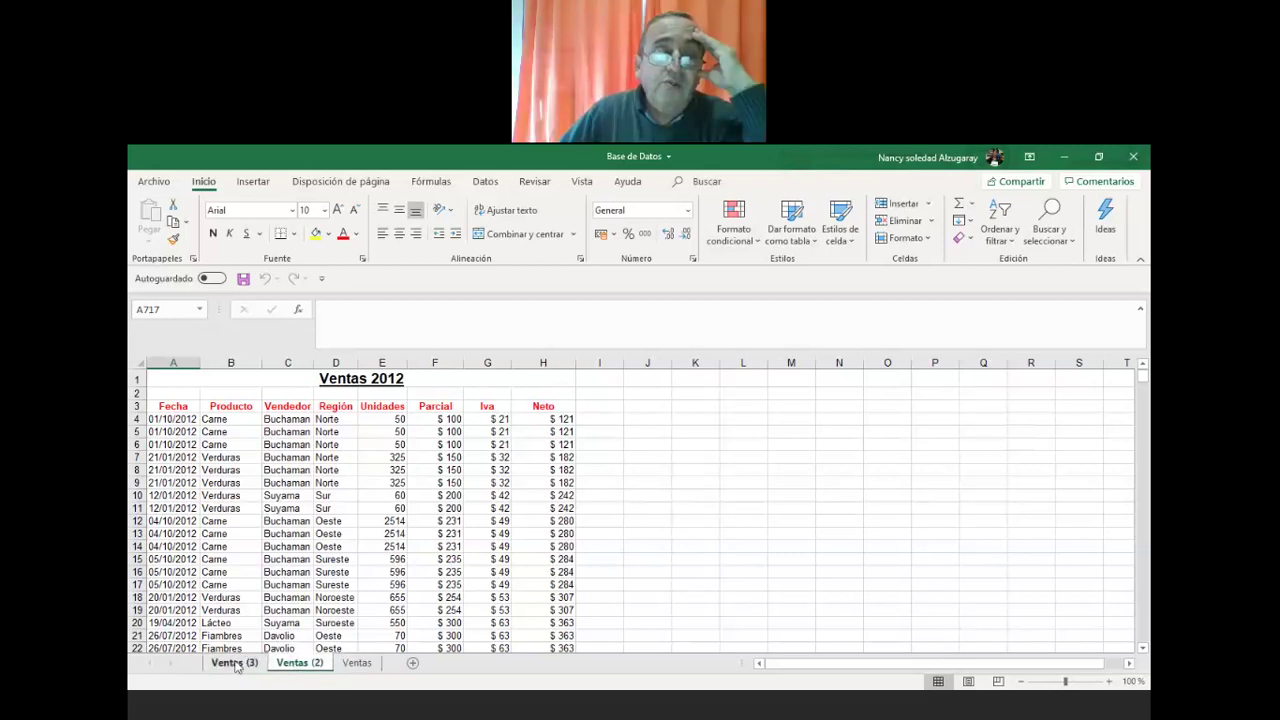
pyautogui.click(290, 664)
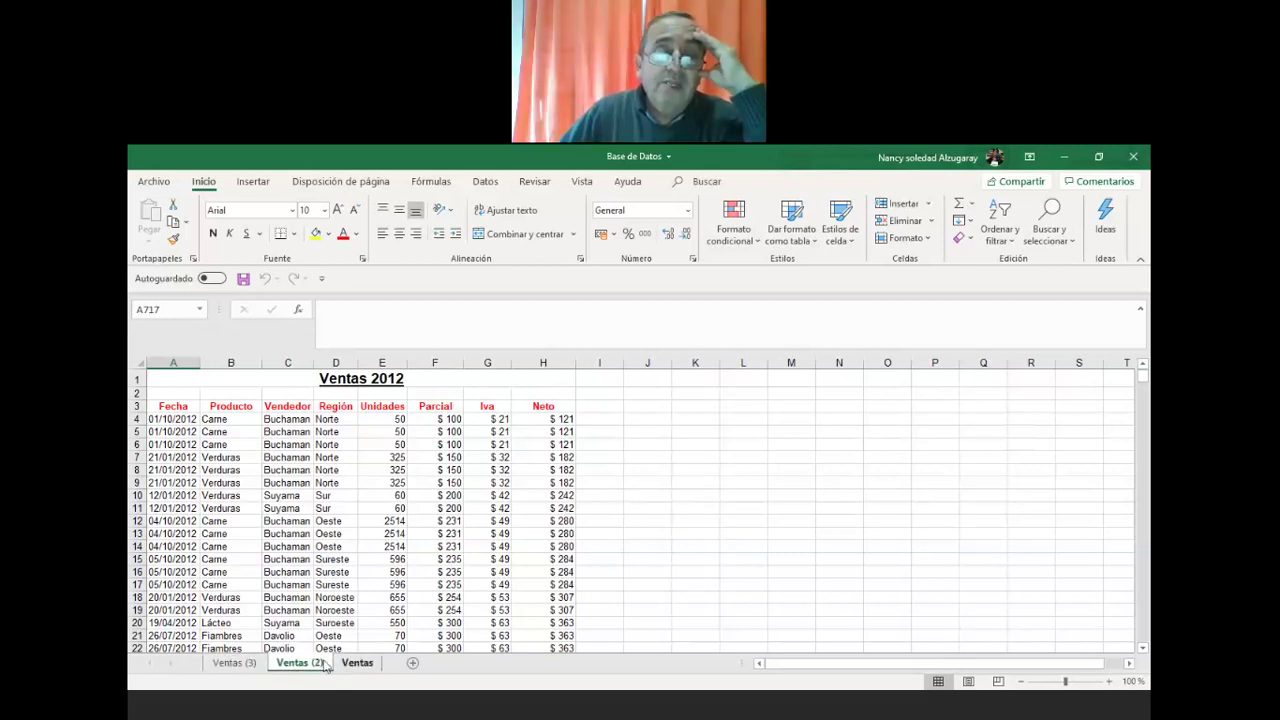
pyautogui.click(244, 665)
pyautogui.click(296, 664)
pyautogui.click(357, 664)
pyautogui.click(296, 665)
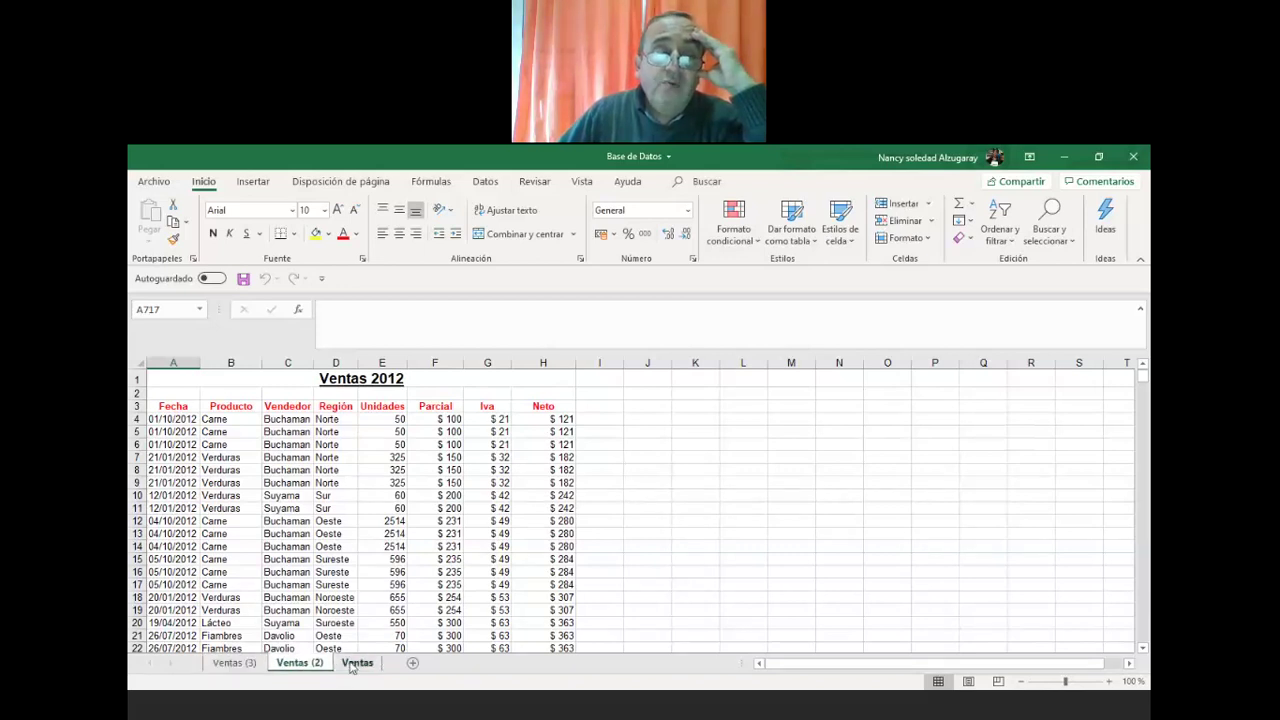
pyautogui.click(351, 666)
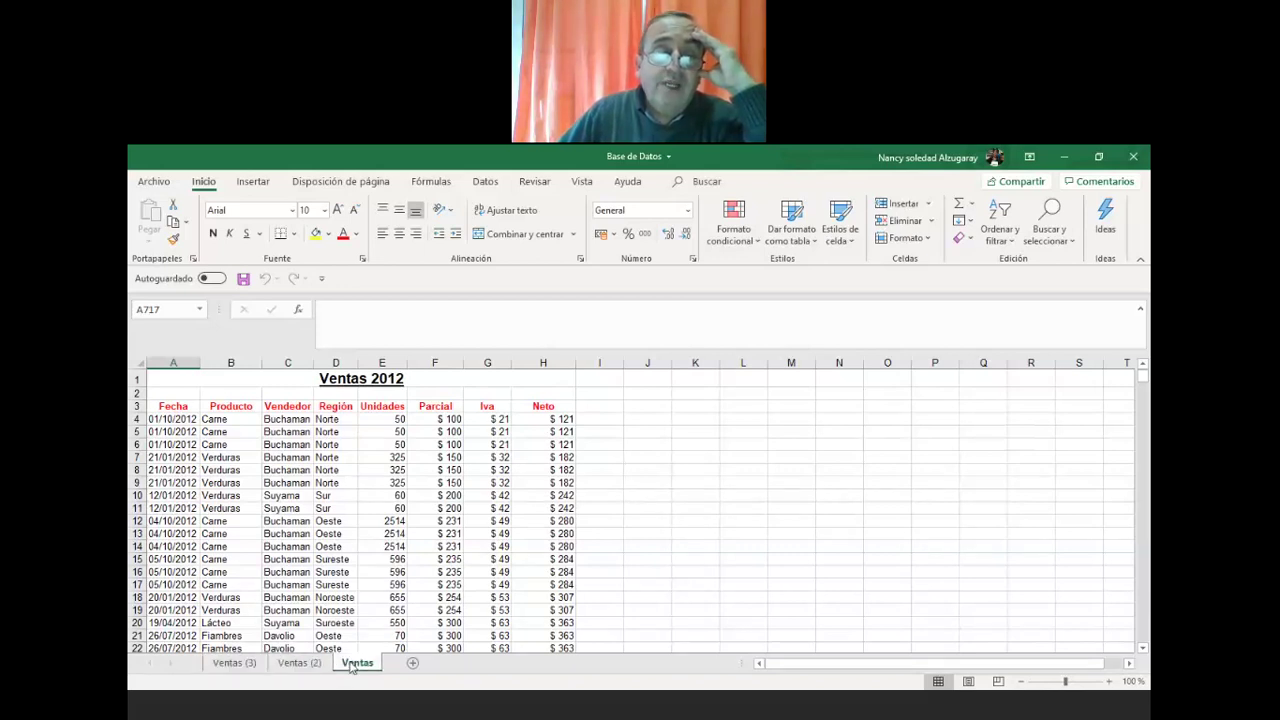
pyautogui.rightClick(351, 668)
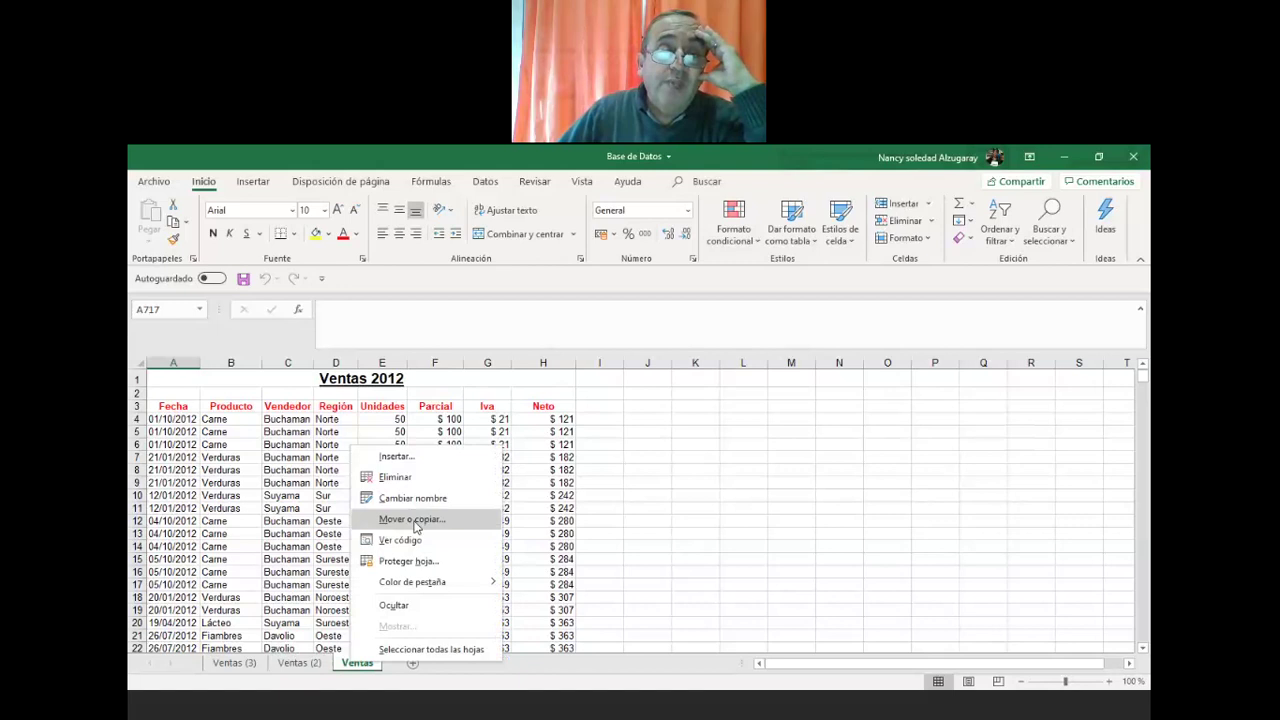
pyautogui.click(278, 549)
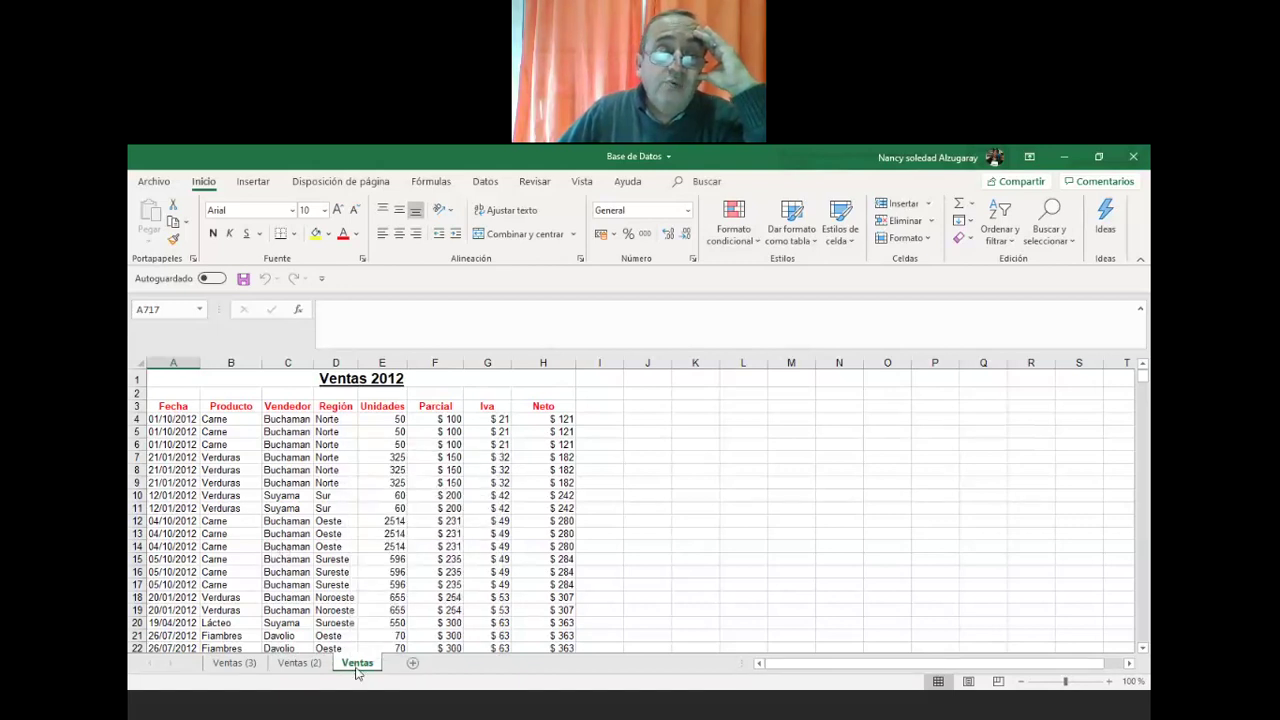
pyautogui.click(299, 664)
pyautogui.click(234, 664)
pyautogui.click(299, 665)
pyautogui.click(358, 665)
pyautogui.click(252, 666)
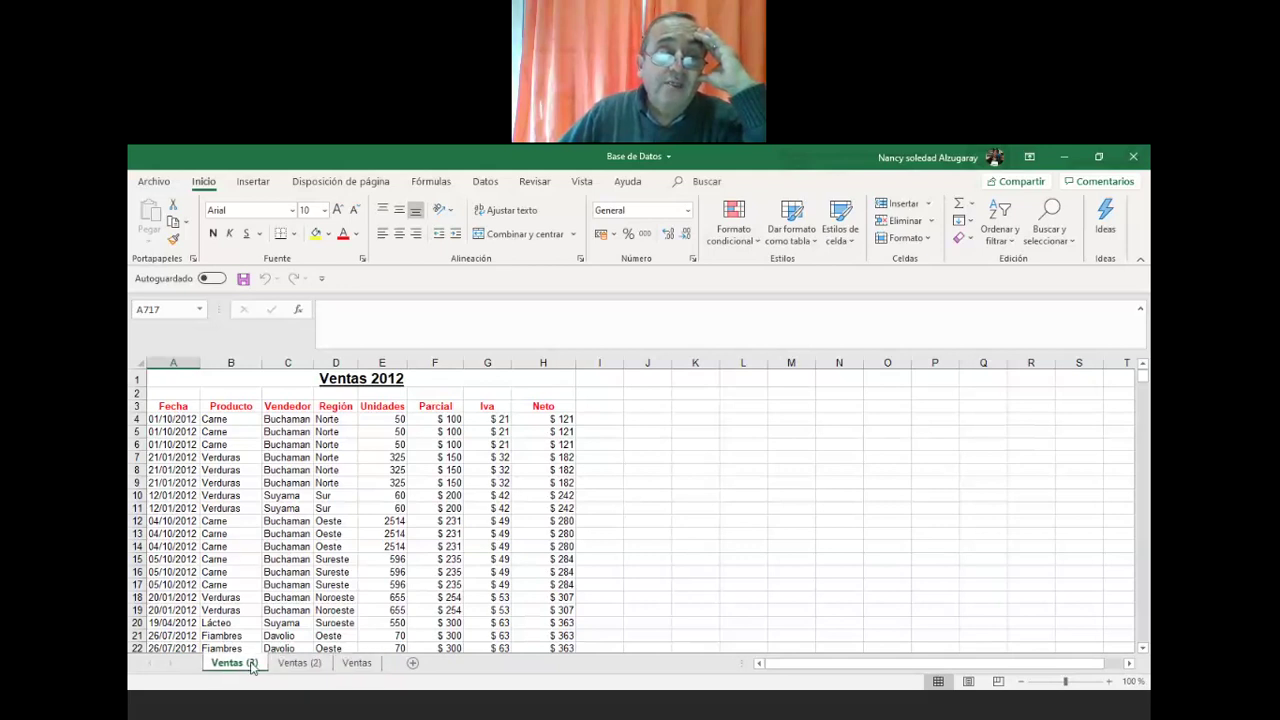
pyautogui.click(300, 665)
pyautogui.click(347, 666)
pyautogui.click(299, 666)
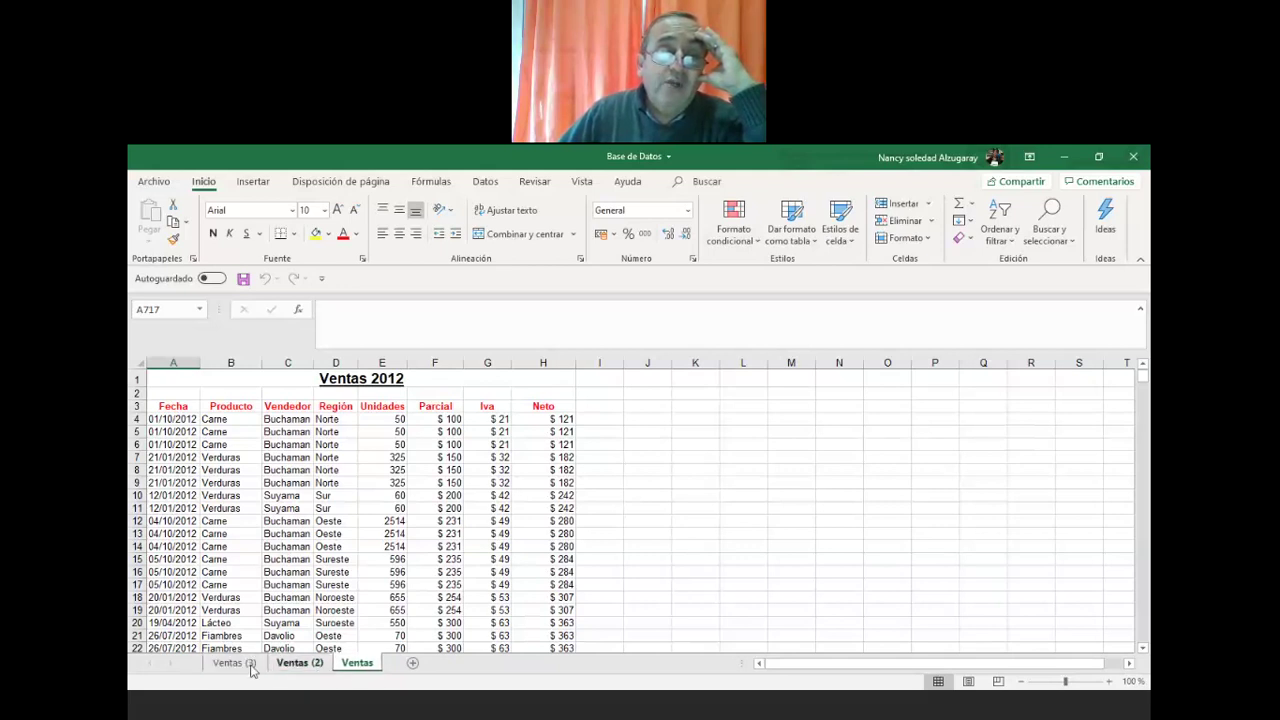
pyautogui.click(238, 669)
pyautogui.click(296, 667)
pyautogui.click(235, 668)
pyautogui.click(291, 668)
pyautogui.click(362, 666)
pyautogui.click(299, 666)
pyautogui.click(237, 667)
pyautogui.click(300, 668)
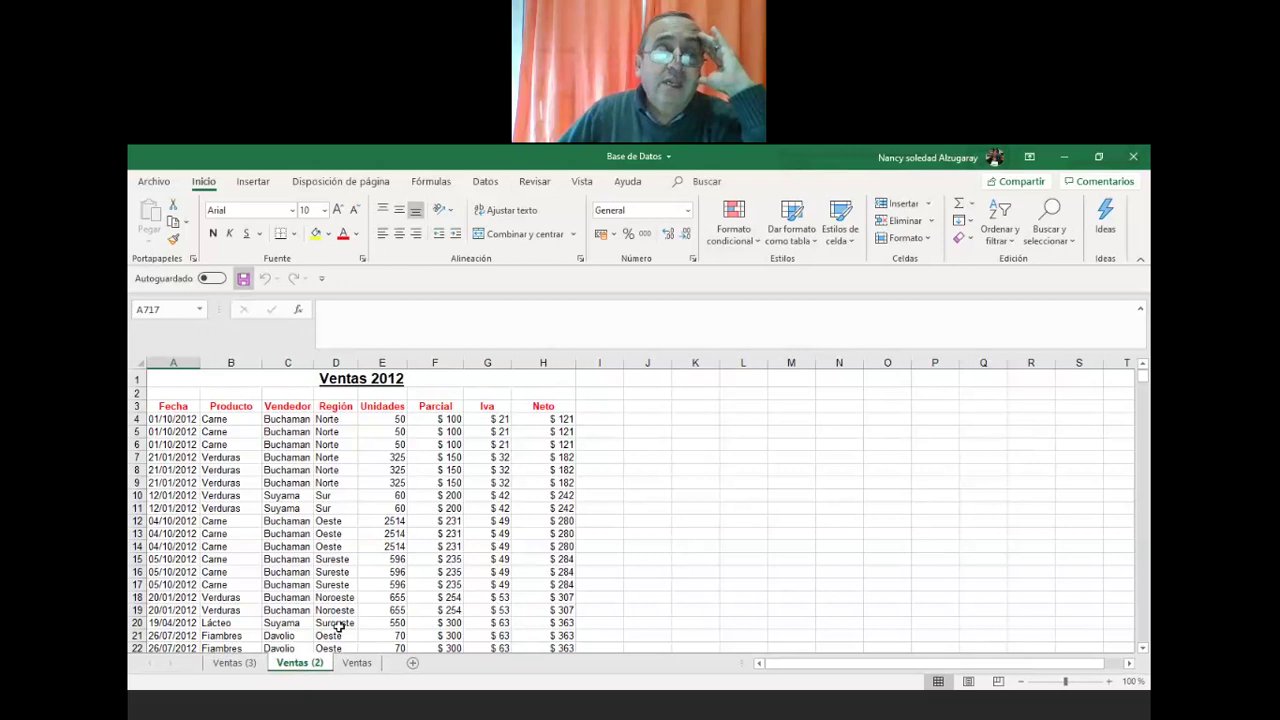
pyautogui.click(355, 665)
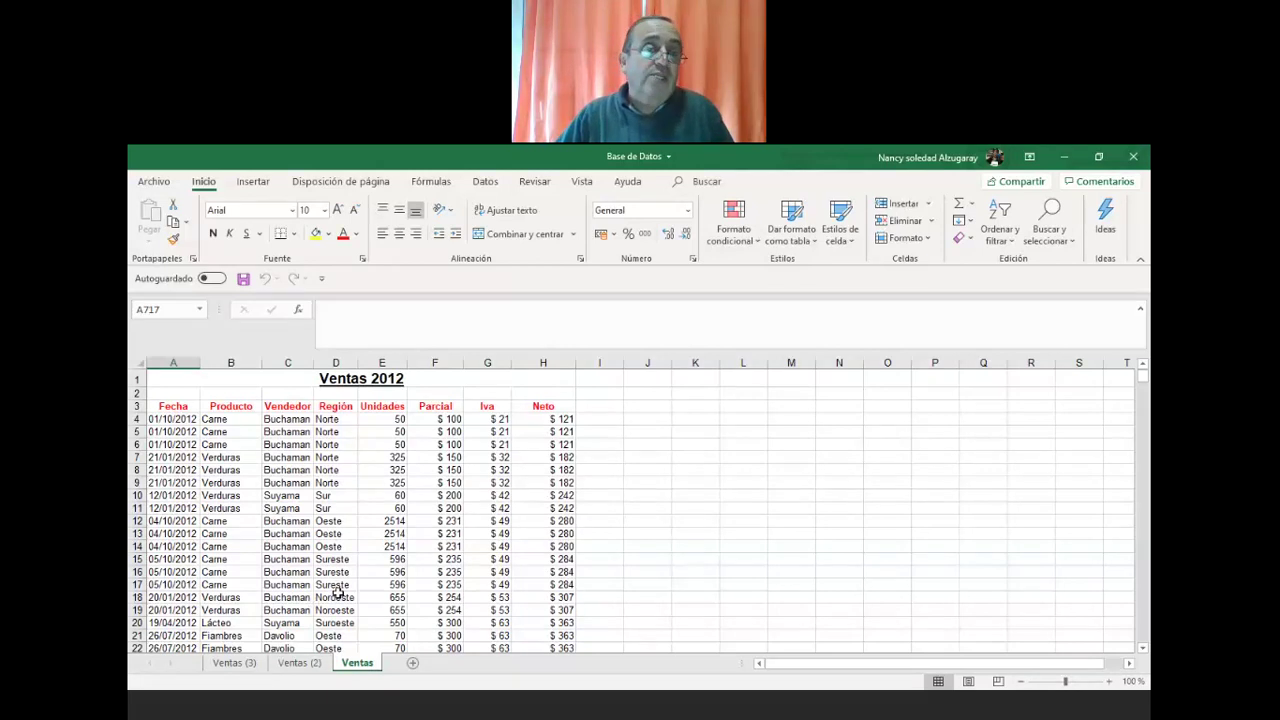
pyautogui.click(295, 667)
pyautogui.click(240, 667)
pyautogui.click(310, 667)
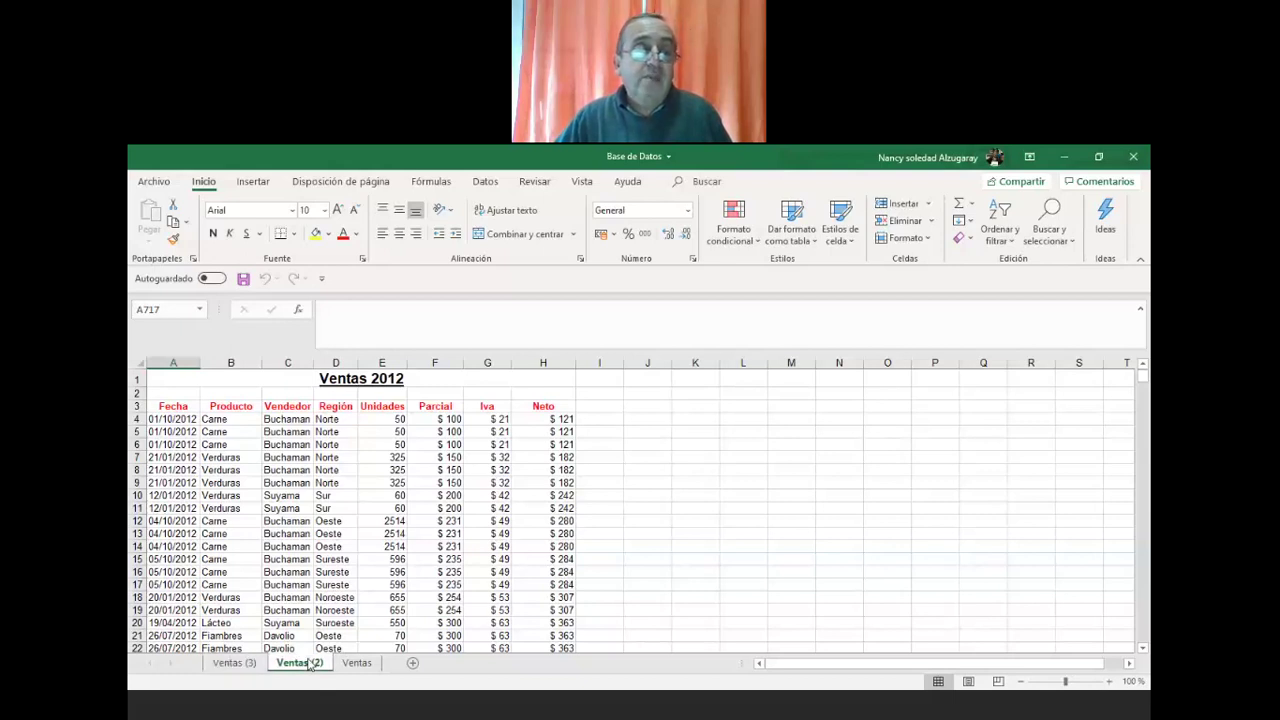
pyautogui.click(352, 665)
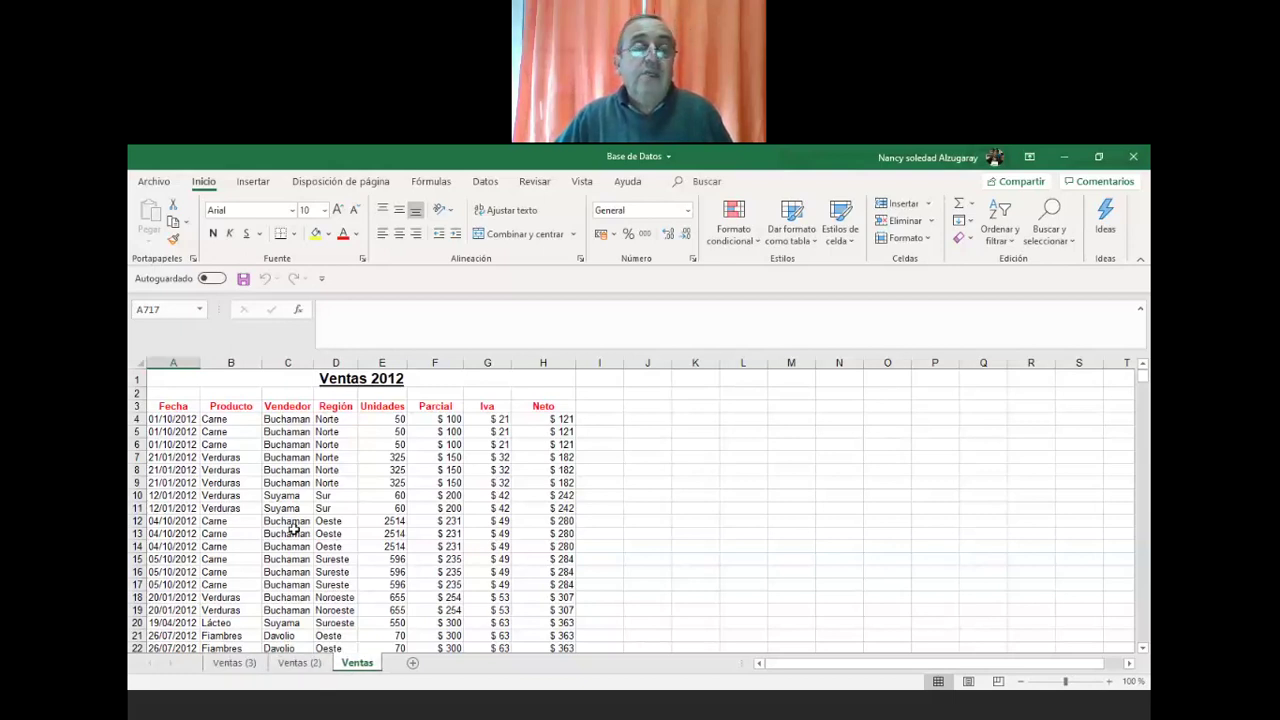
pyautogui.scroll(-1, 335, 662)
pyautogui.scroll(1, 320, 662)
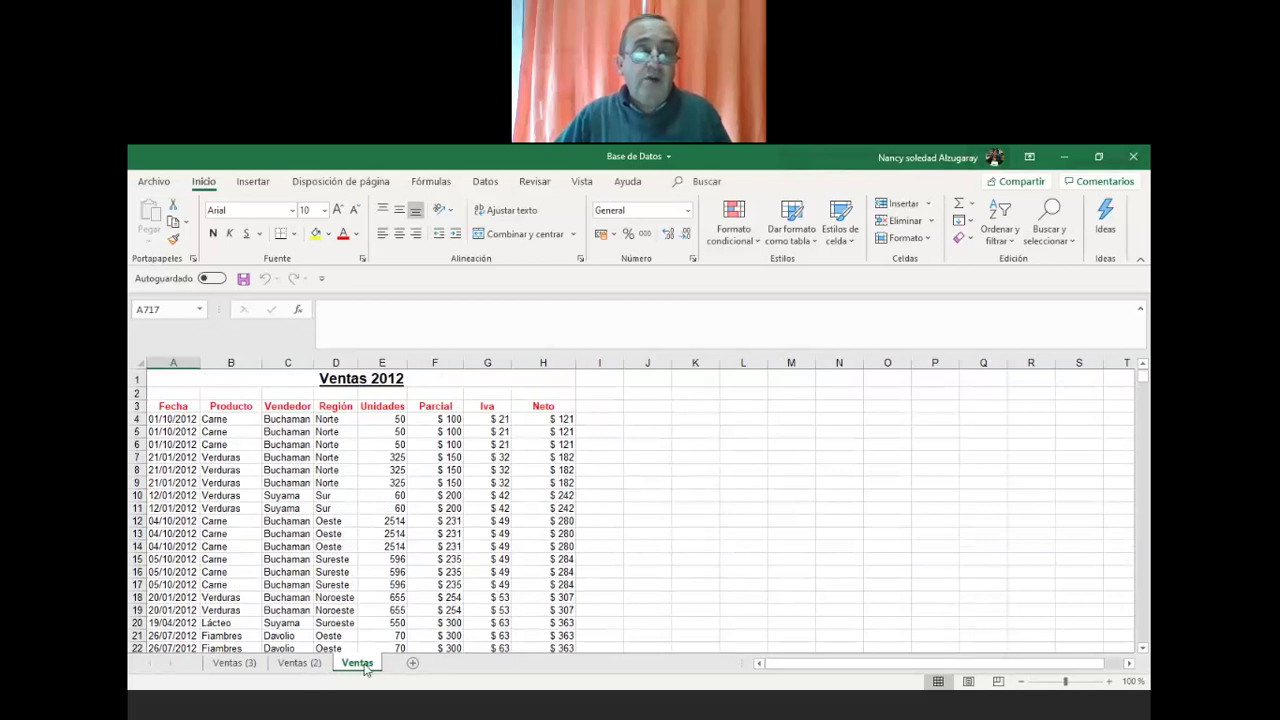
# - Create another copy of the Ventas worksheet in Base de Datos.xlsx, placed before Ventas (3)
pyautogui.rightClick(365, 670)
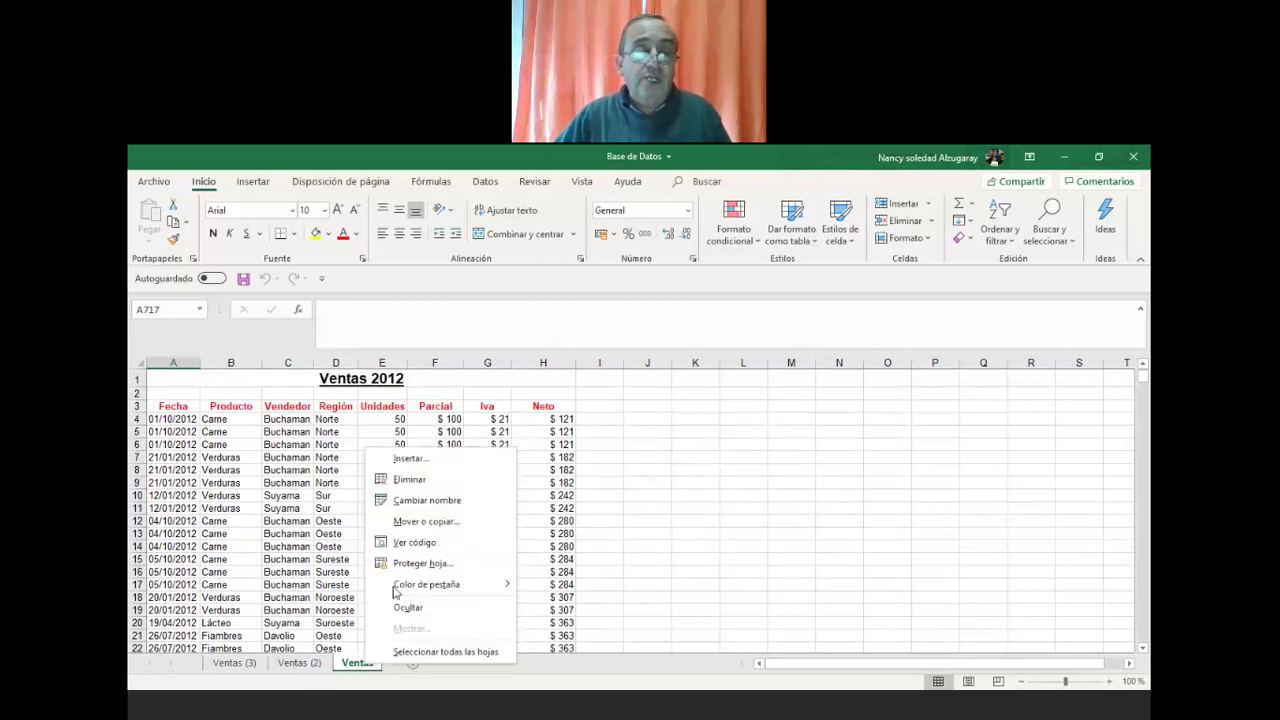
pyautogui.click(437, 519)
pyautogui.click(346, 576)
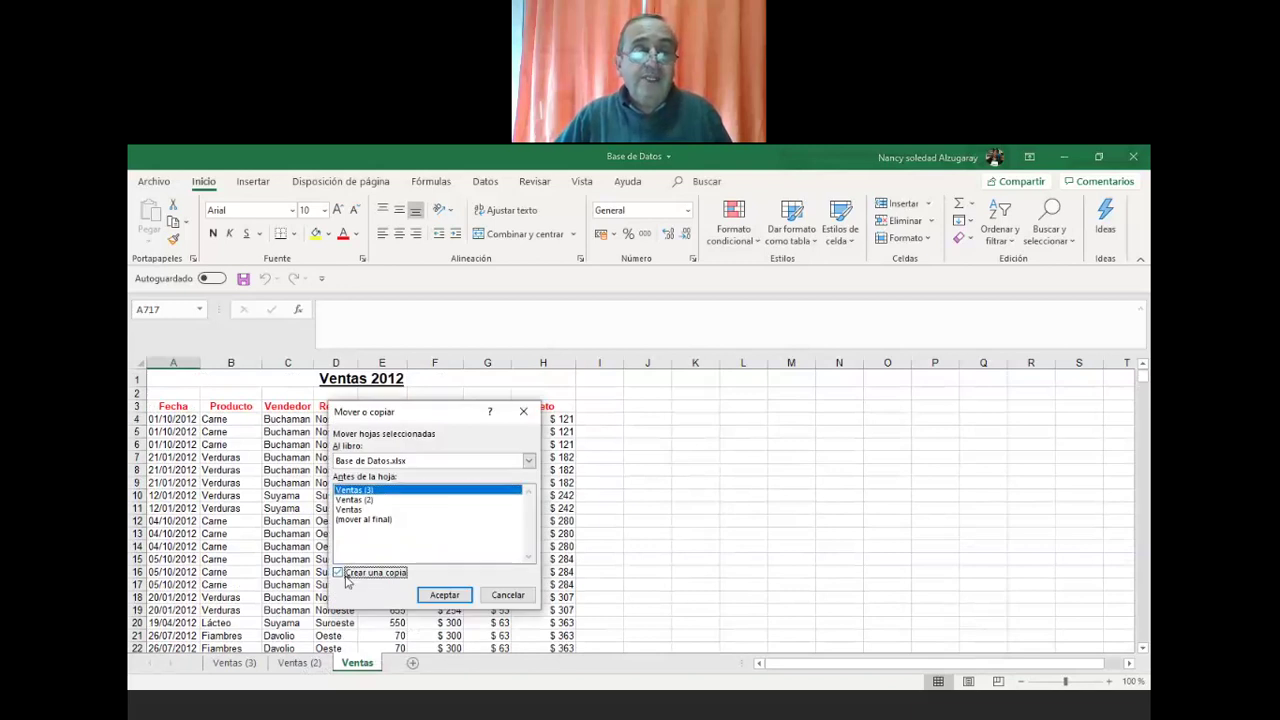
pyautogui.click(442, 595)
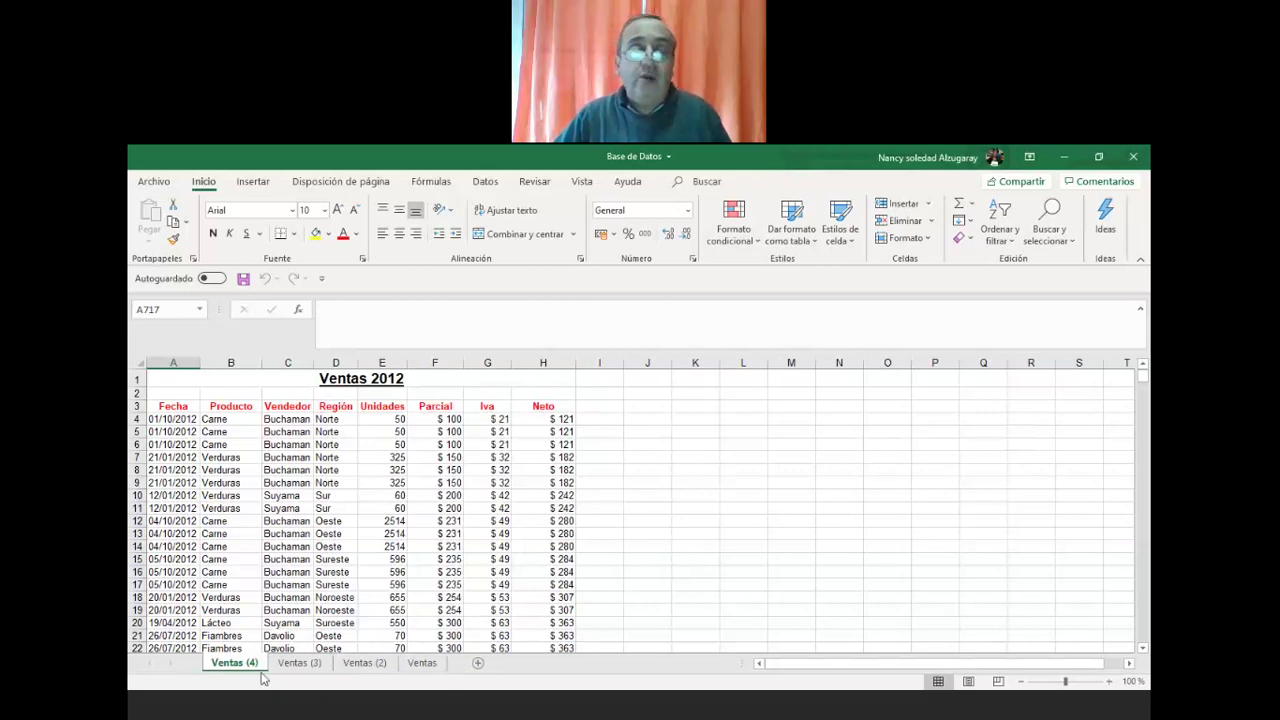
# - On the Ventas (3) worksheet, sort the Ventas 2012 table by Unidades cell values, De menor a mayor
pyautogui.click(308, 664)
pyautogui.click(350, 664)
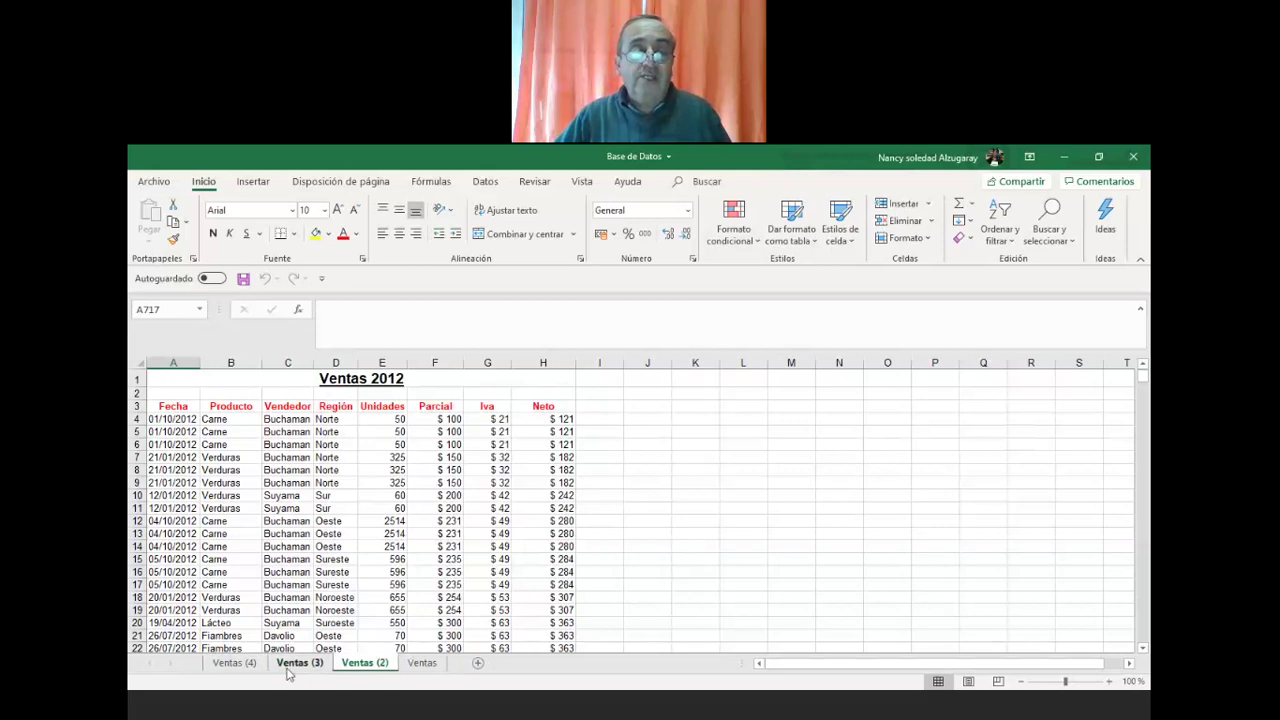
pyautogui.click(290, 664)
pyautogui.click(234, 664)
pyautogui.click(298, 664)
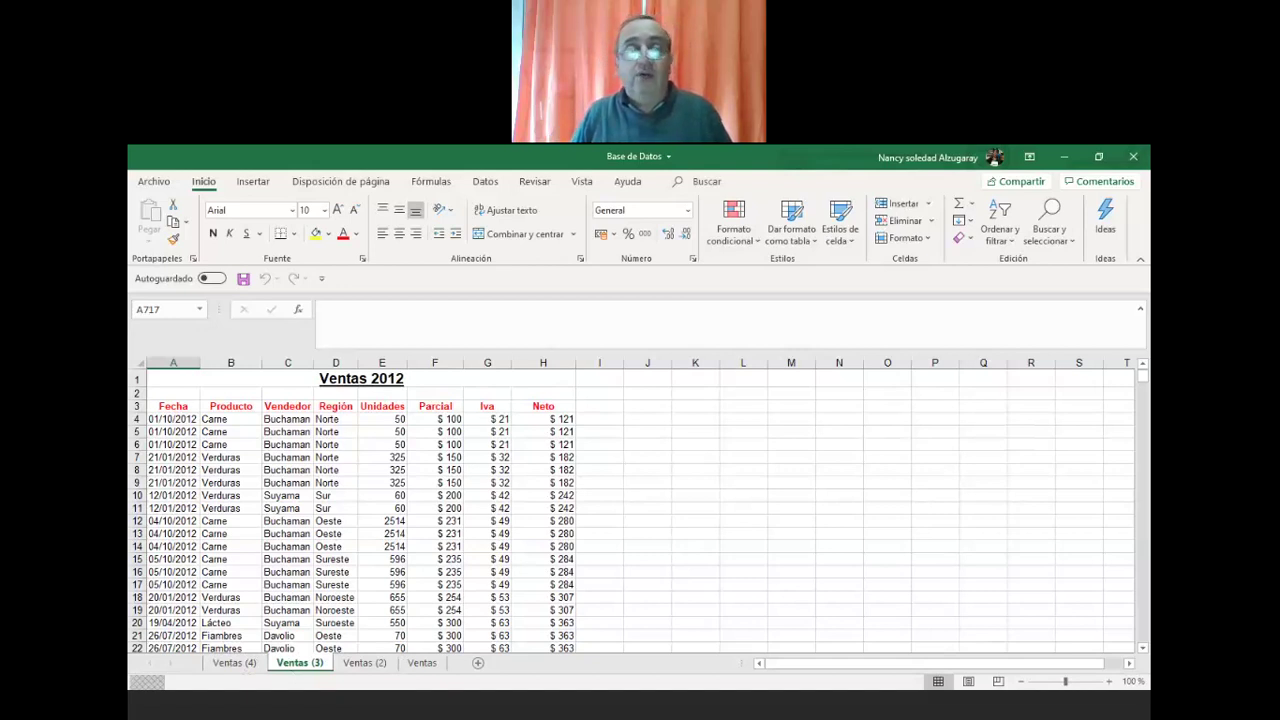
pyautogui.click(184, 448)
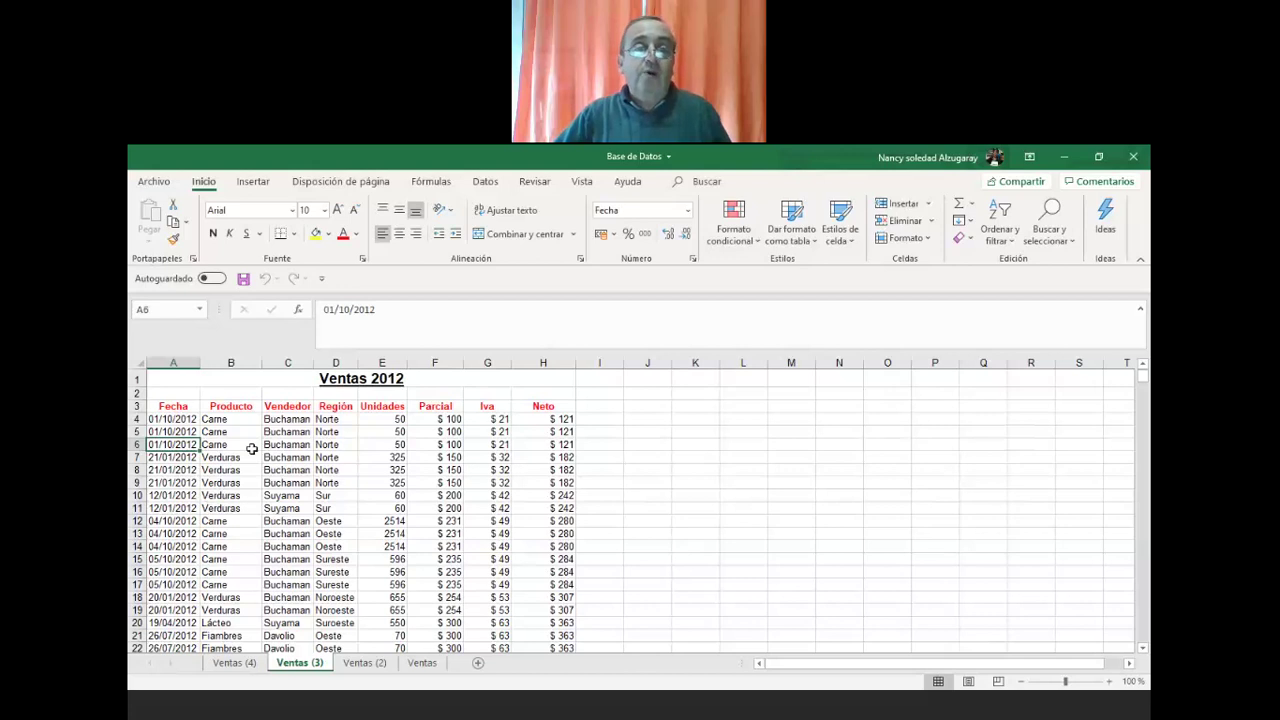
pyautogui.click(194, 429)
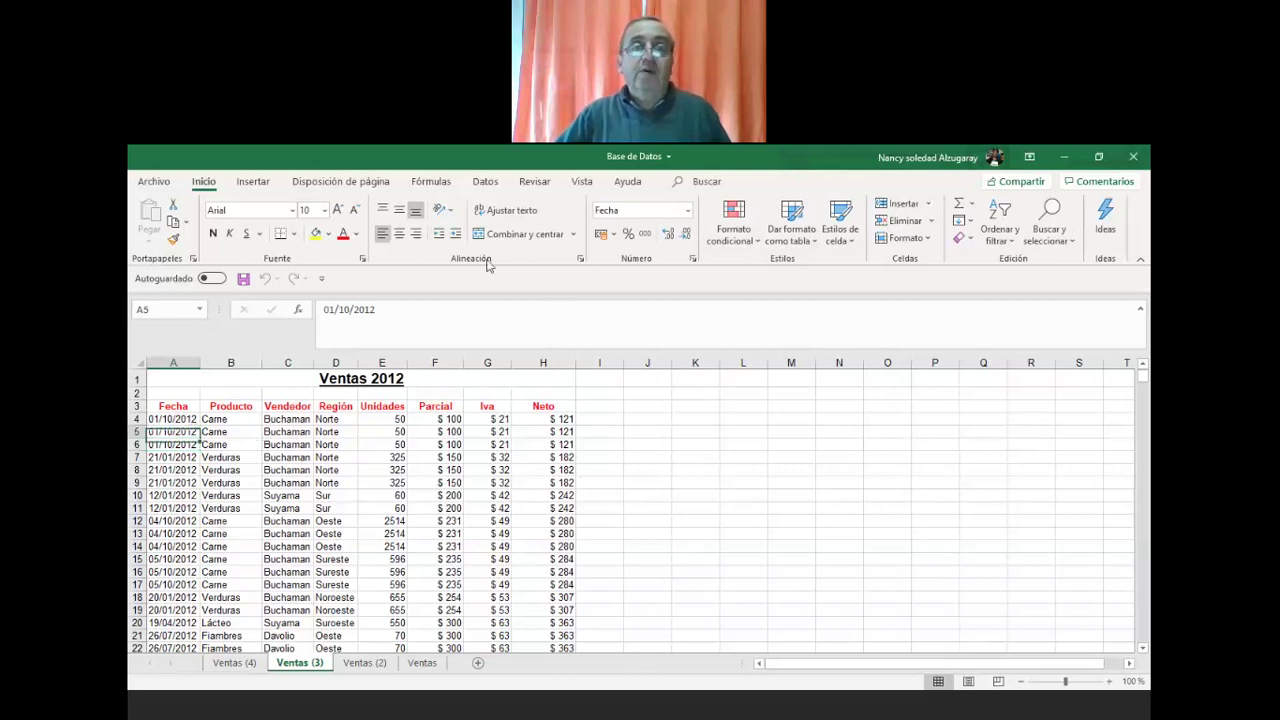
pyautogui.click(485, 183)
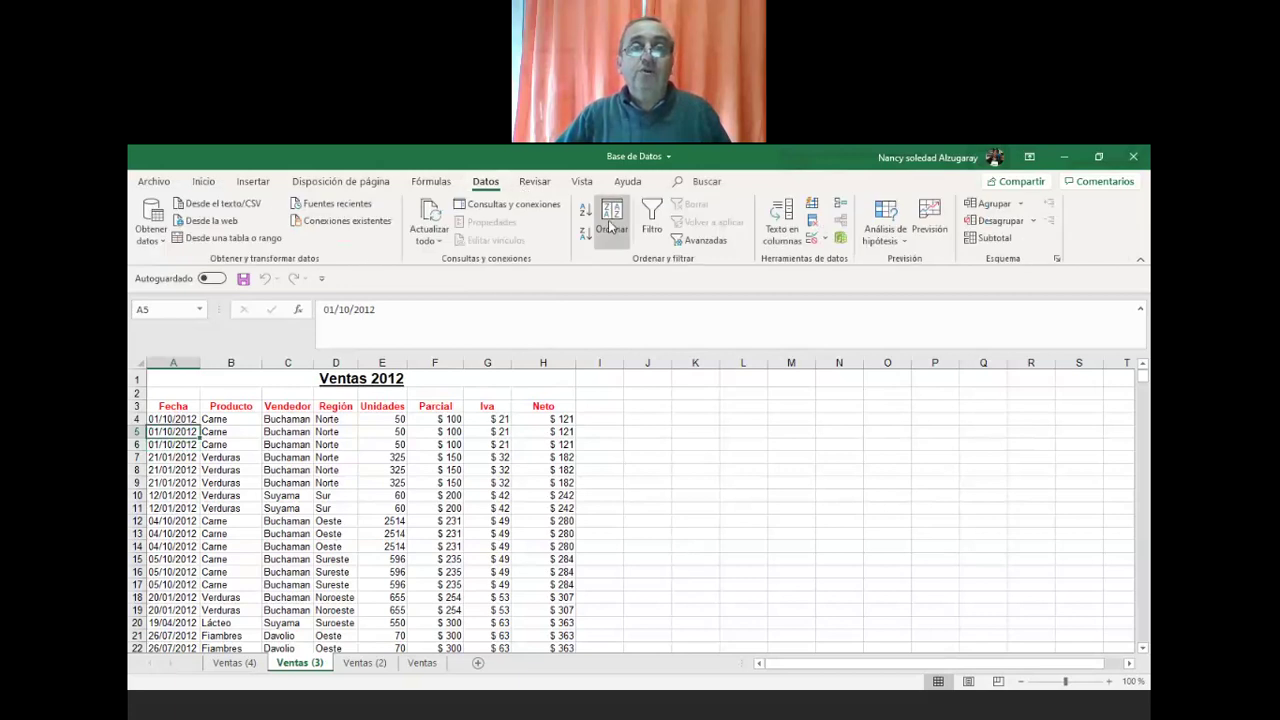
pyautogui.click(611, 222)
pyautogui.click(395, 266)
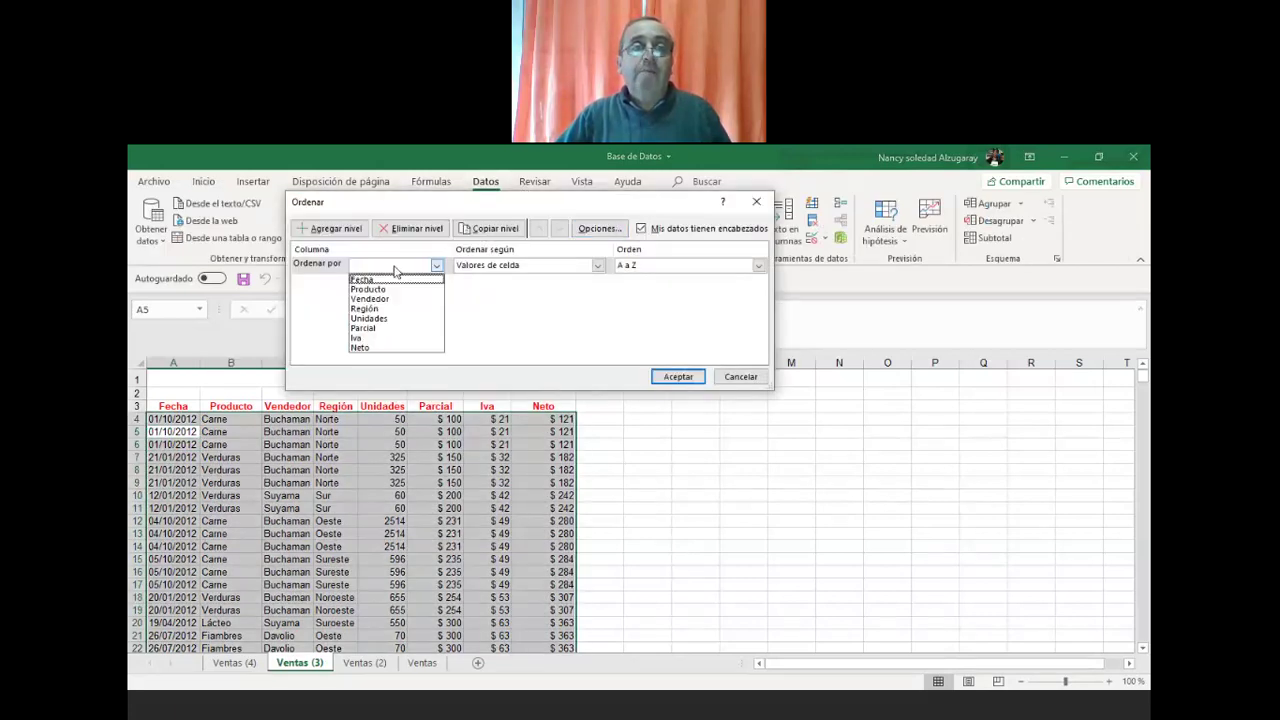
pyautogui.click(400, 319)
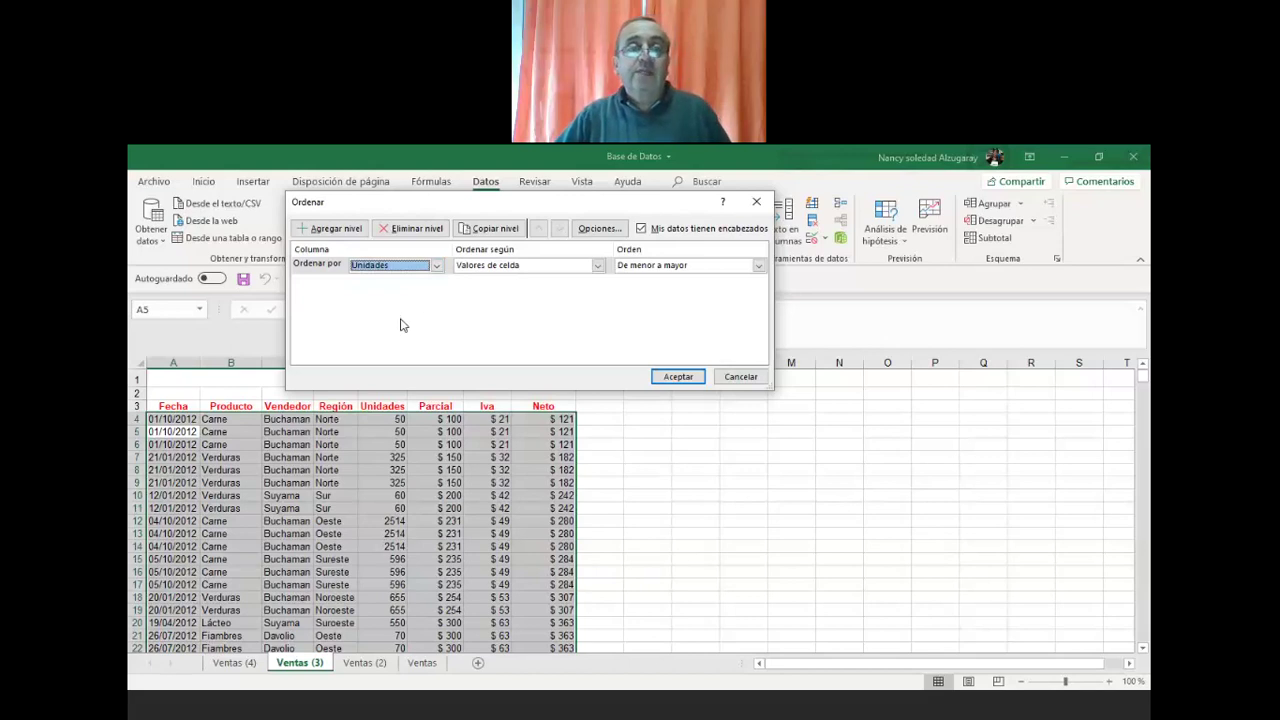
pyautogui.click(676, 377)
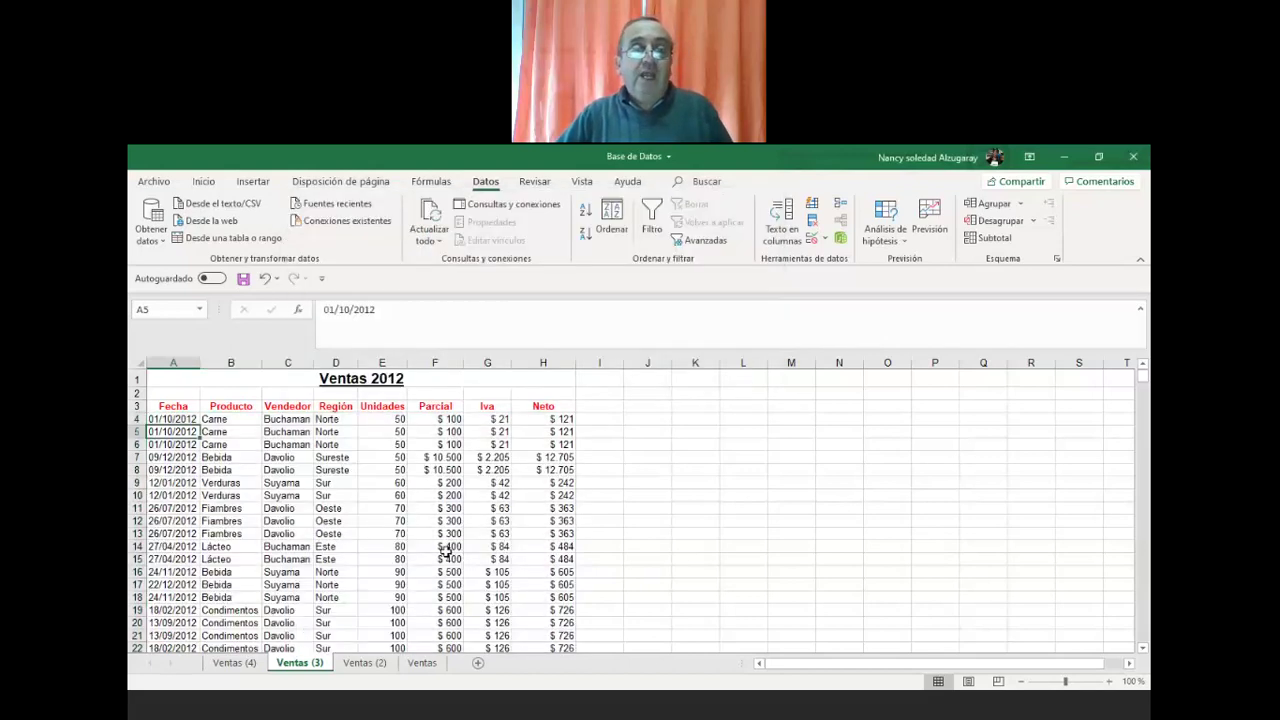
# - Review the sorted records and add a second sort level by Región, cell values A a Z, to the Unidades sort
pyautogui.scroll(-1, 397, 428)
pyautogui.scroll(1, 400, 425)
pyautogui.scroll(-9, 405, 460)
pyautogui.scroll(9, 409, 497)
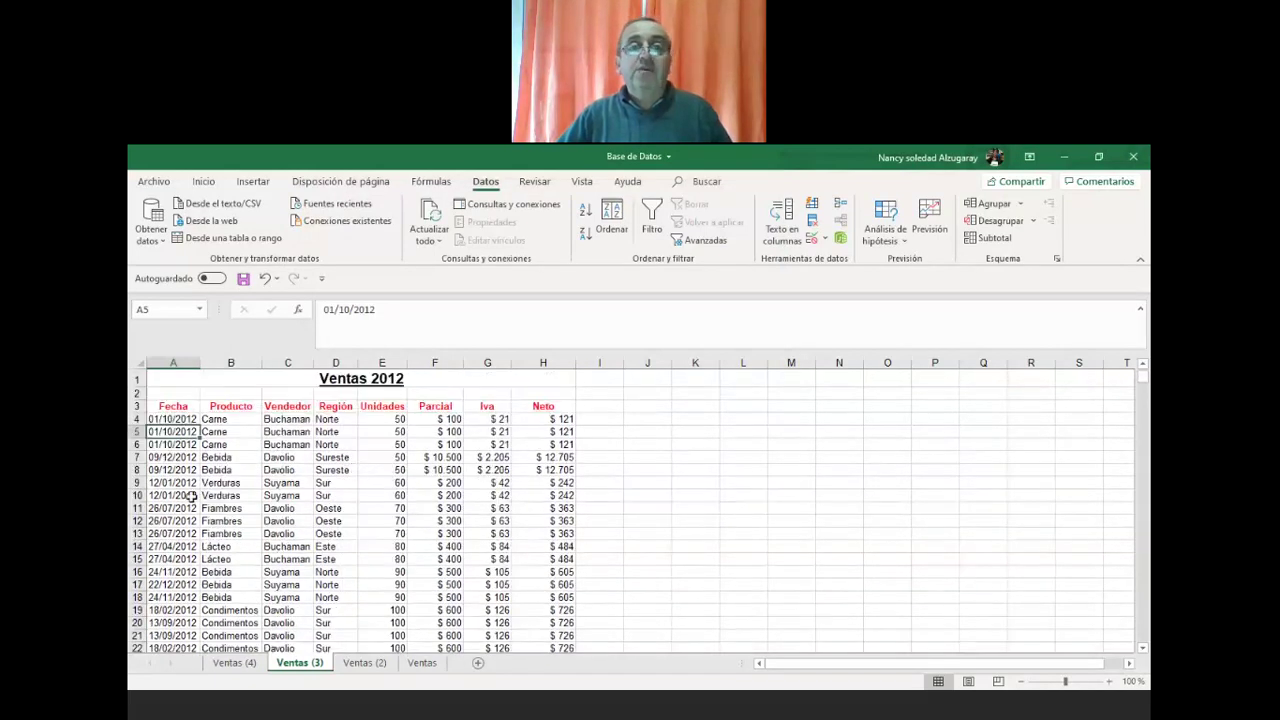
pyautogui.click(605, 236)
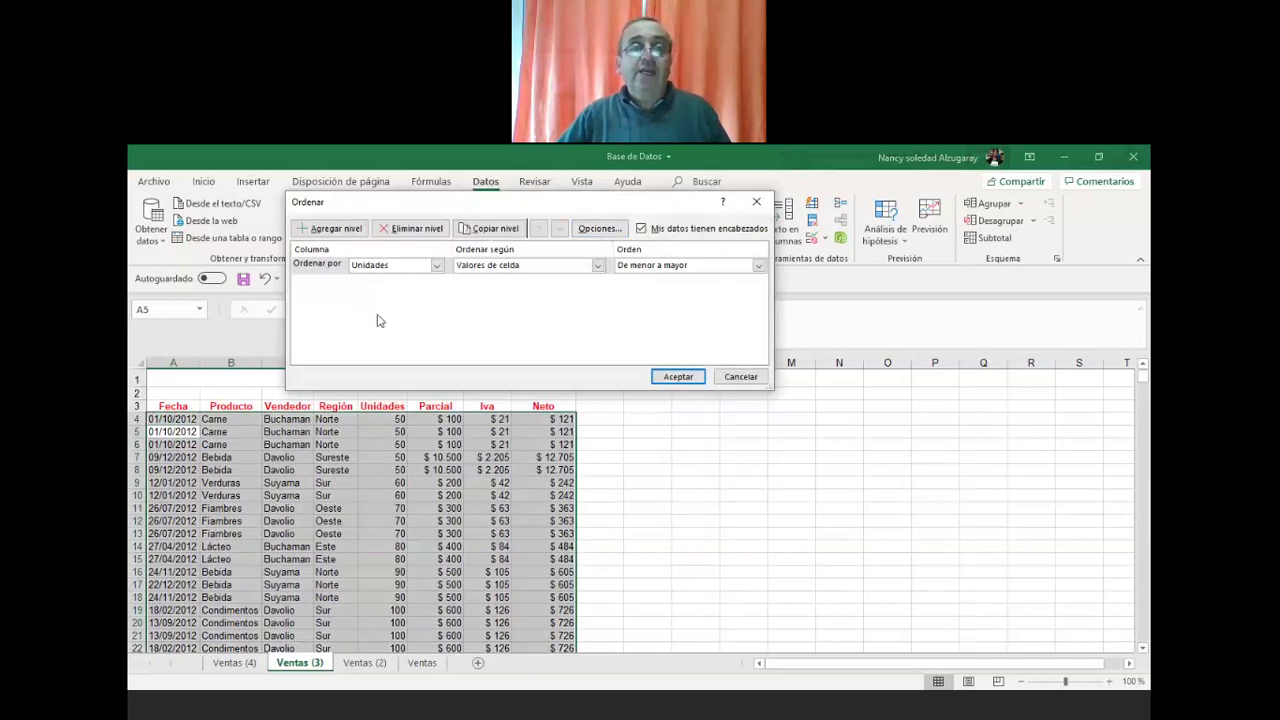
pyautogui.click(340, 232)
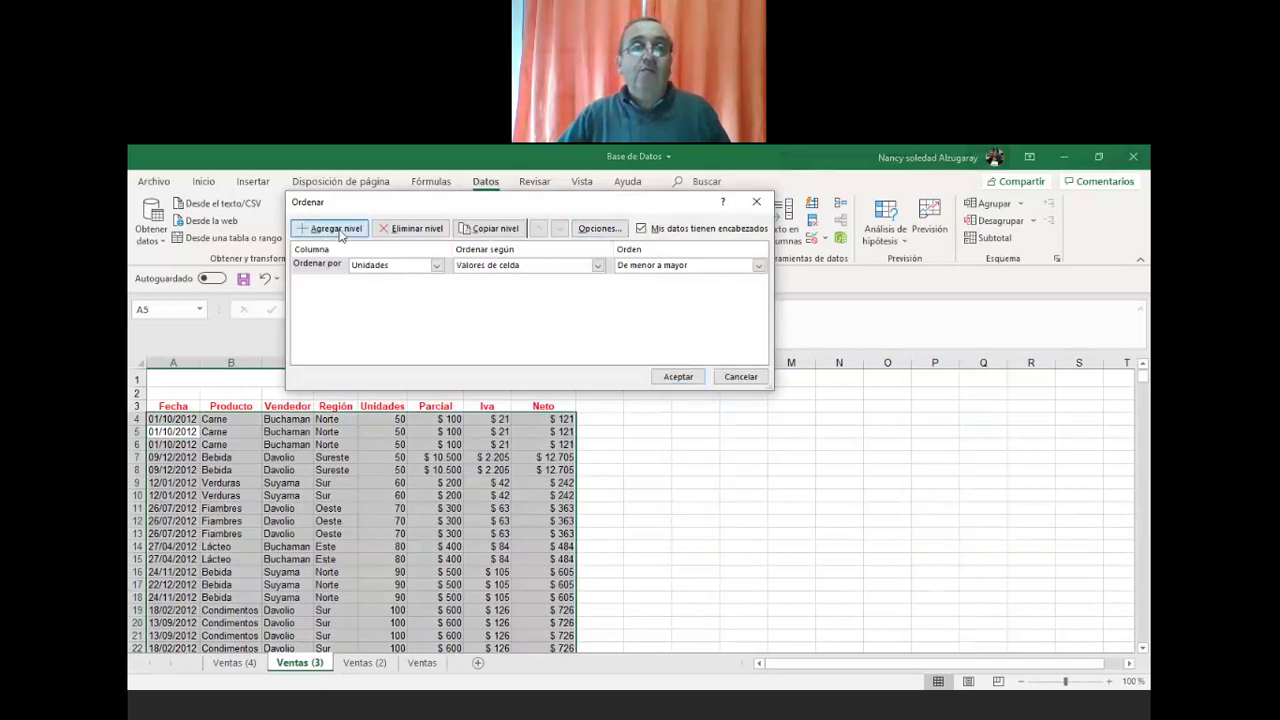
pyautogui.click(436, 283)
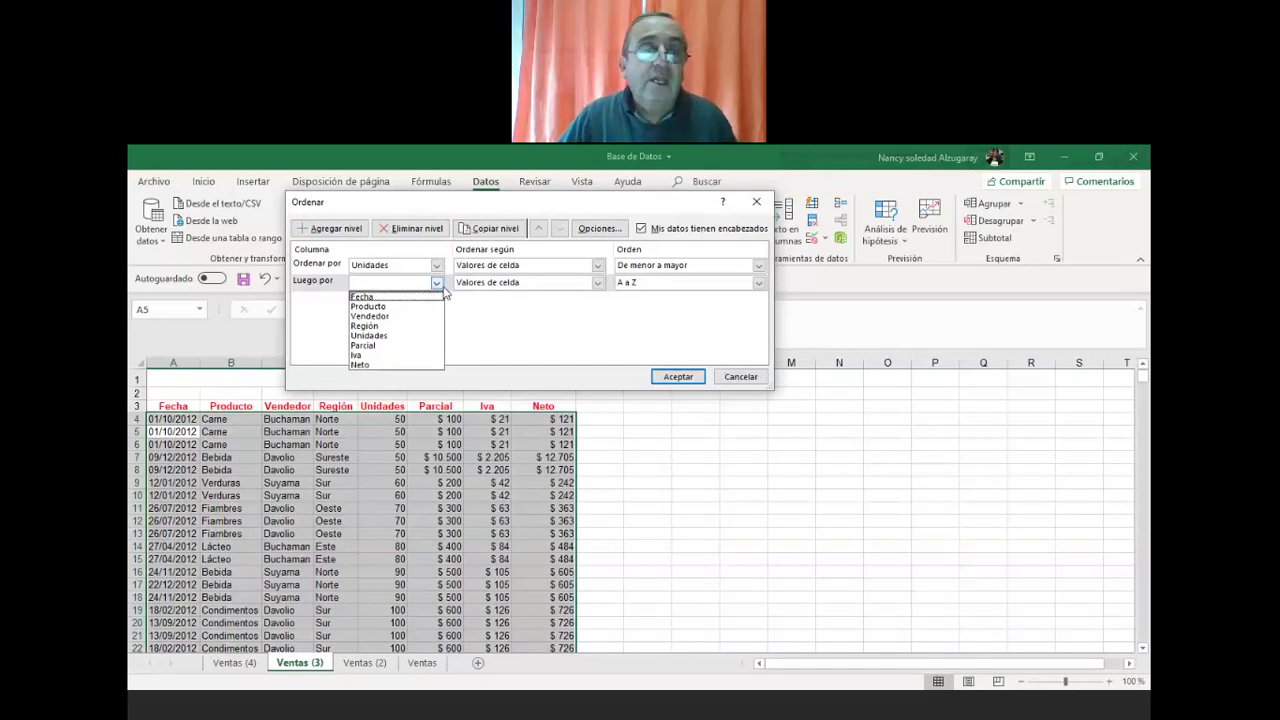
pyautogui.click(386, 327)
pyautogui.click(676, 376)
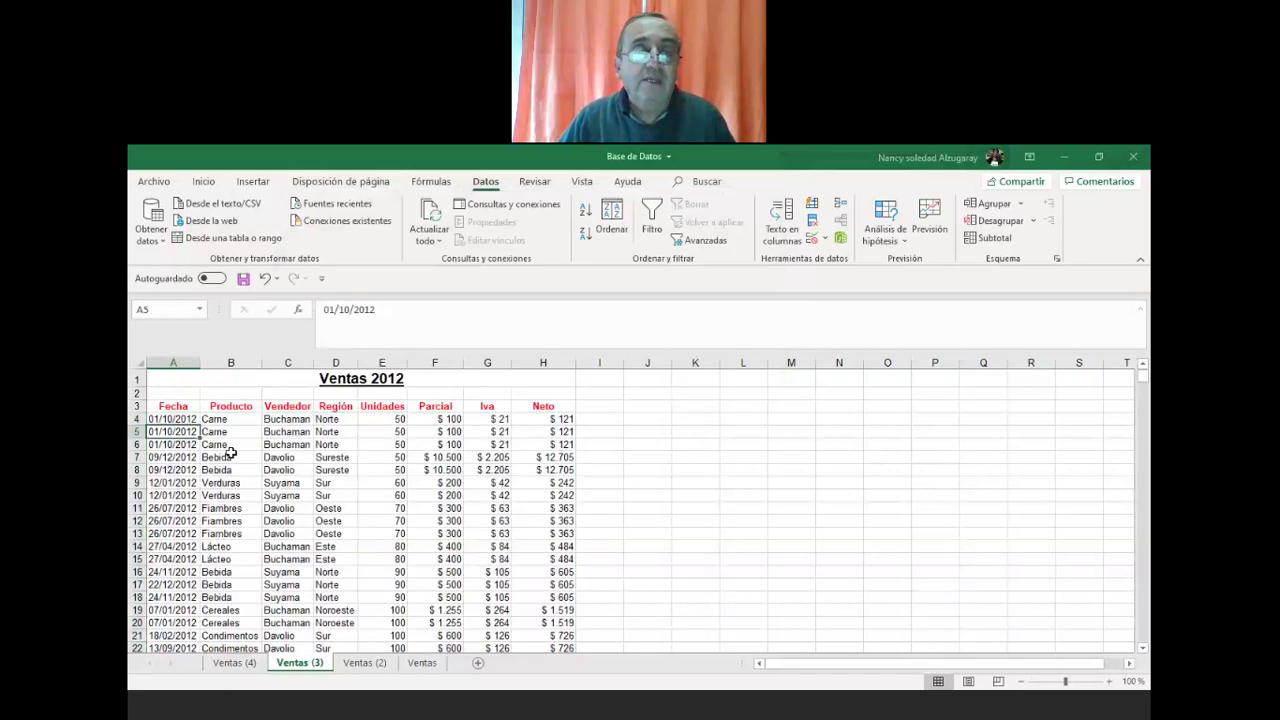
# - Examine how the records in A4:H8 are ordered by Unidades and Región, and leave the workbook window
pyautogui.moveTo(160, 419); pyautogui.dragTo(556, 472)
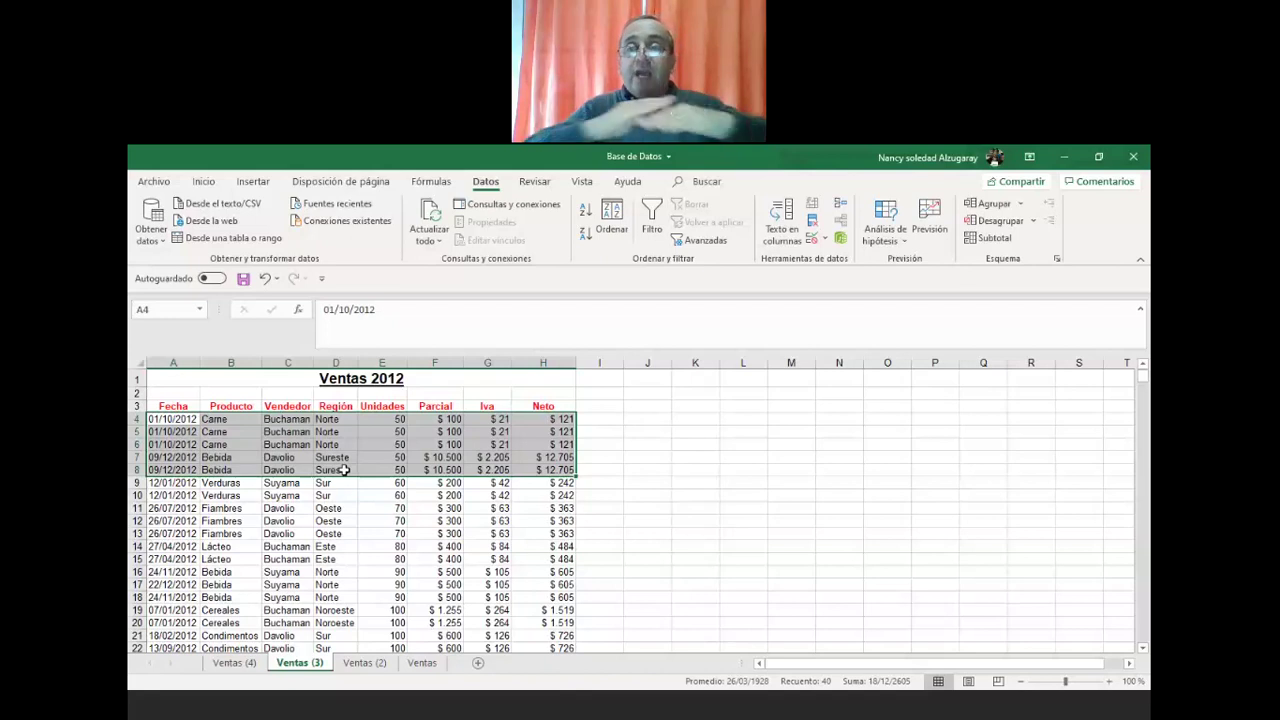
pyautogui.click(180, 420)
pyautogui.click(234, 418)
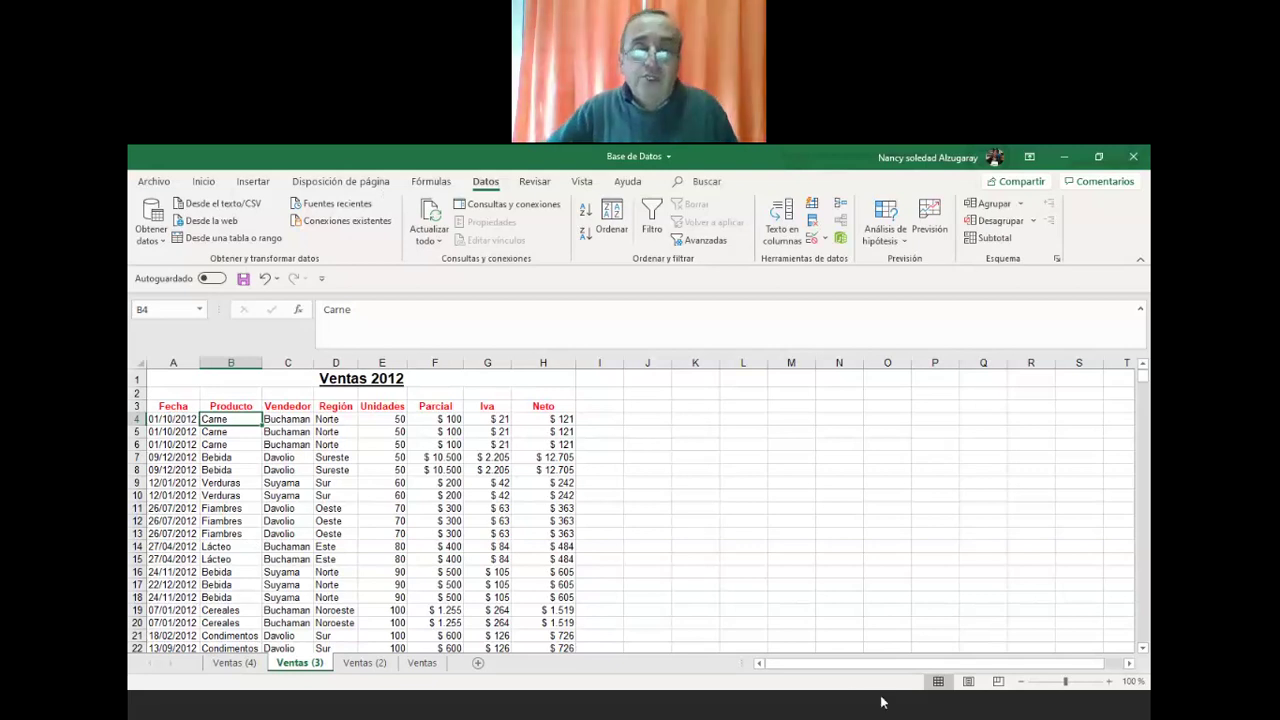
pyautogui.click(917, 711)
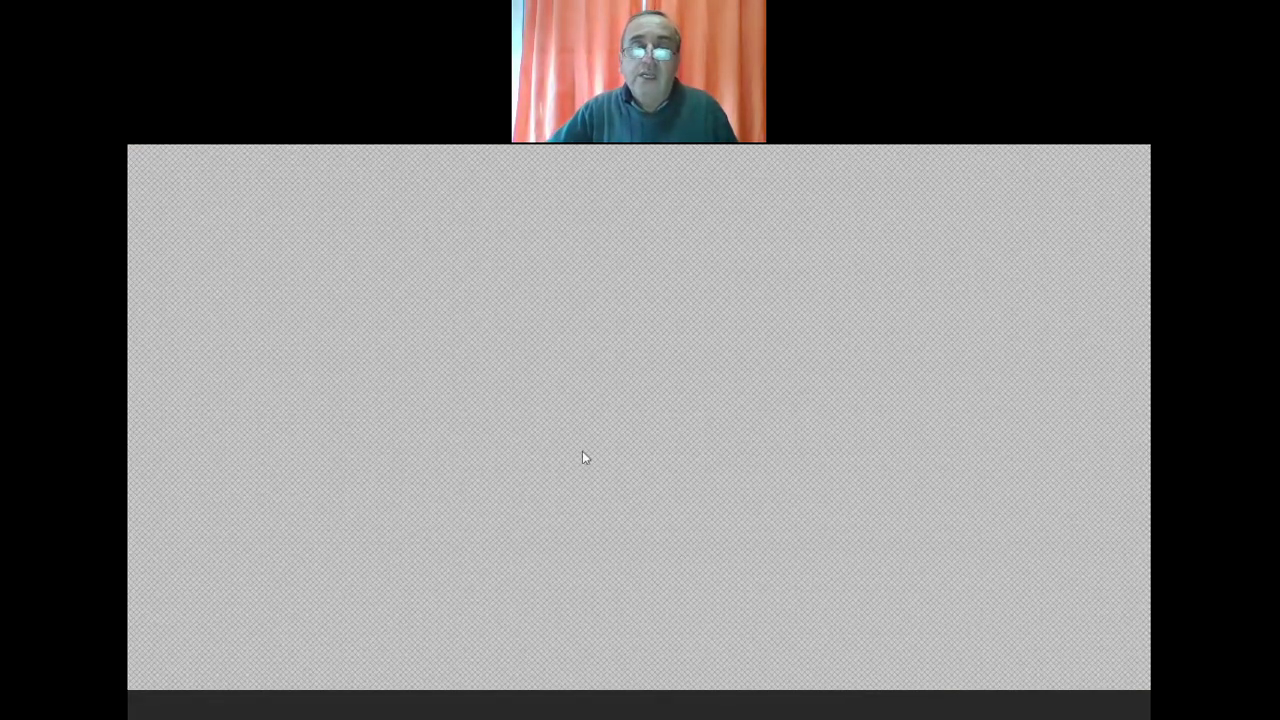